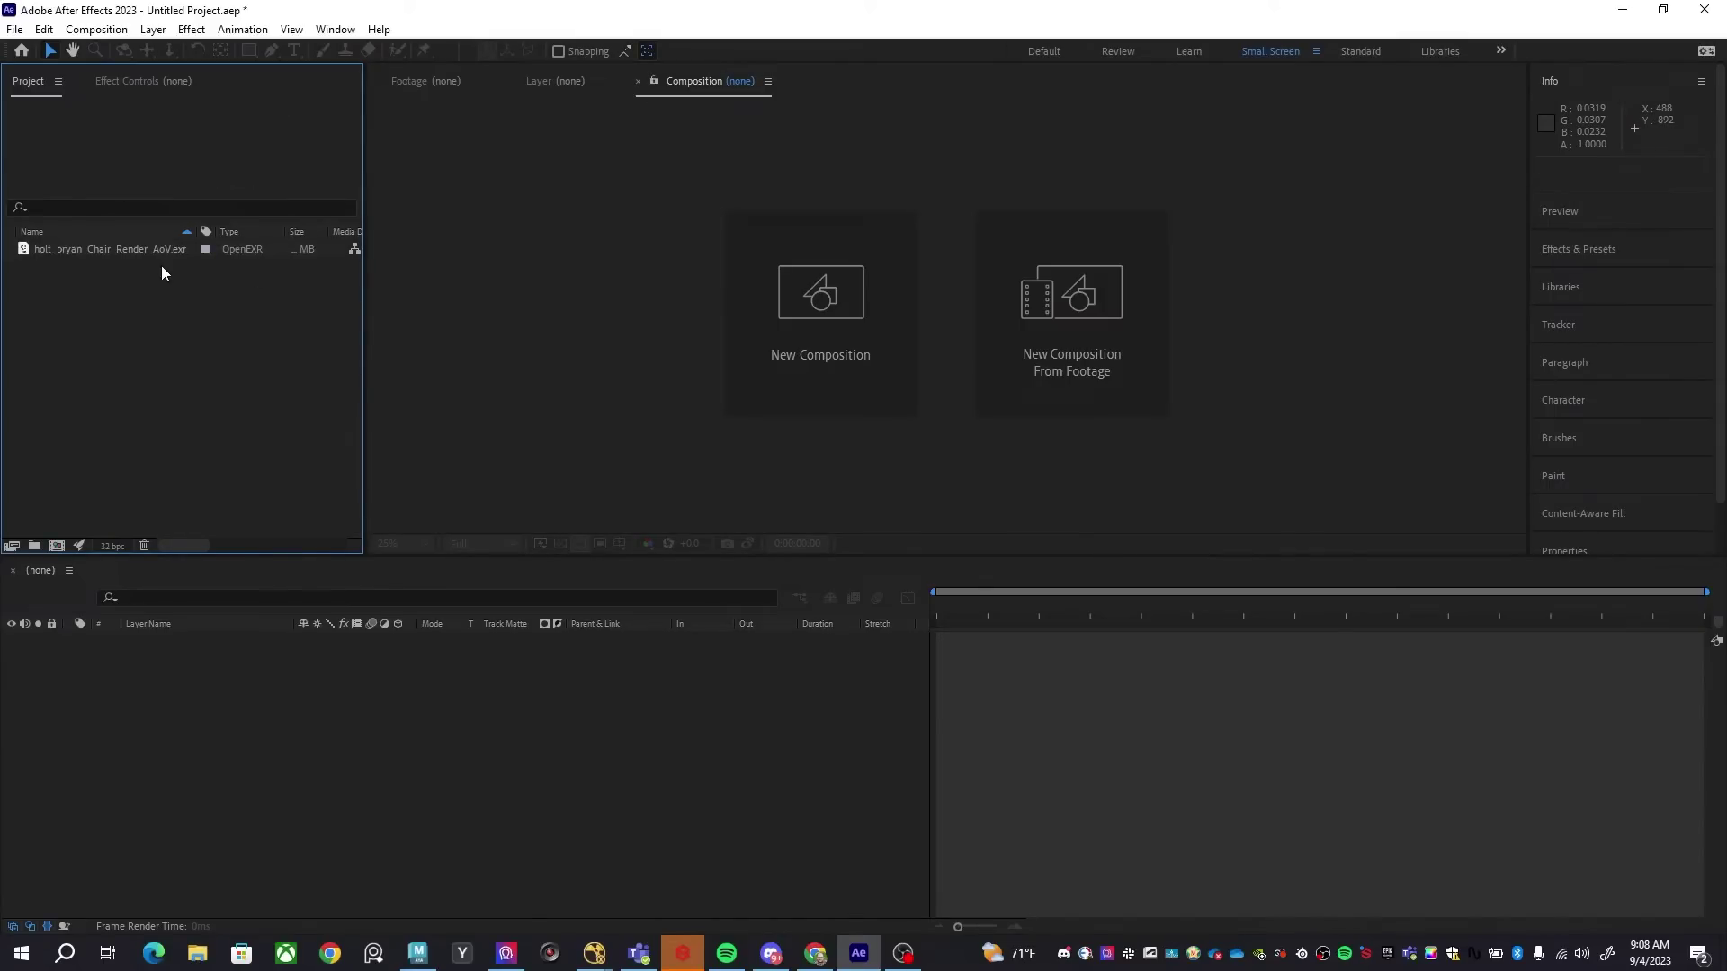
Preview the chair EXR render, then import the BG.png room plate into the project
{"action": "left_click", "coordinate": [174, 254]}
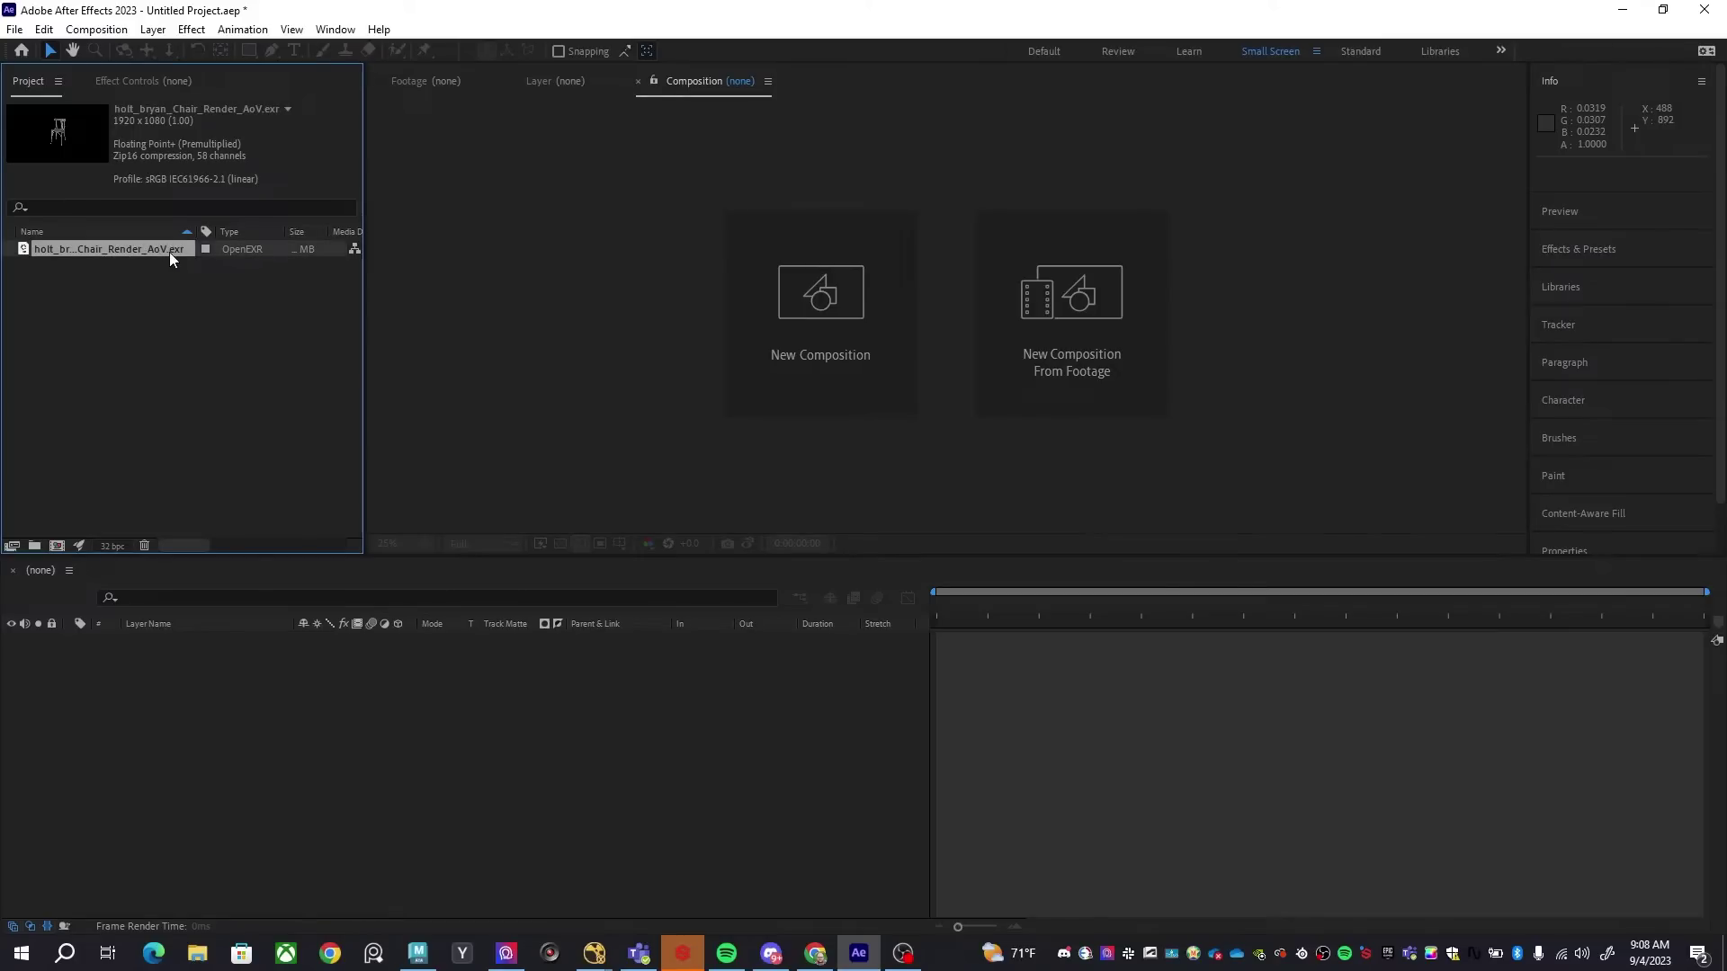
{"action": "double_click", "coordinate": [135, 256]}
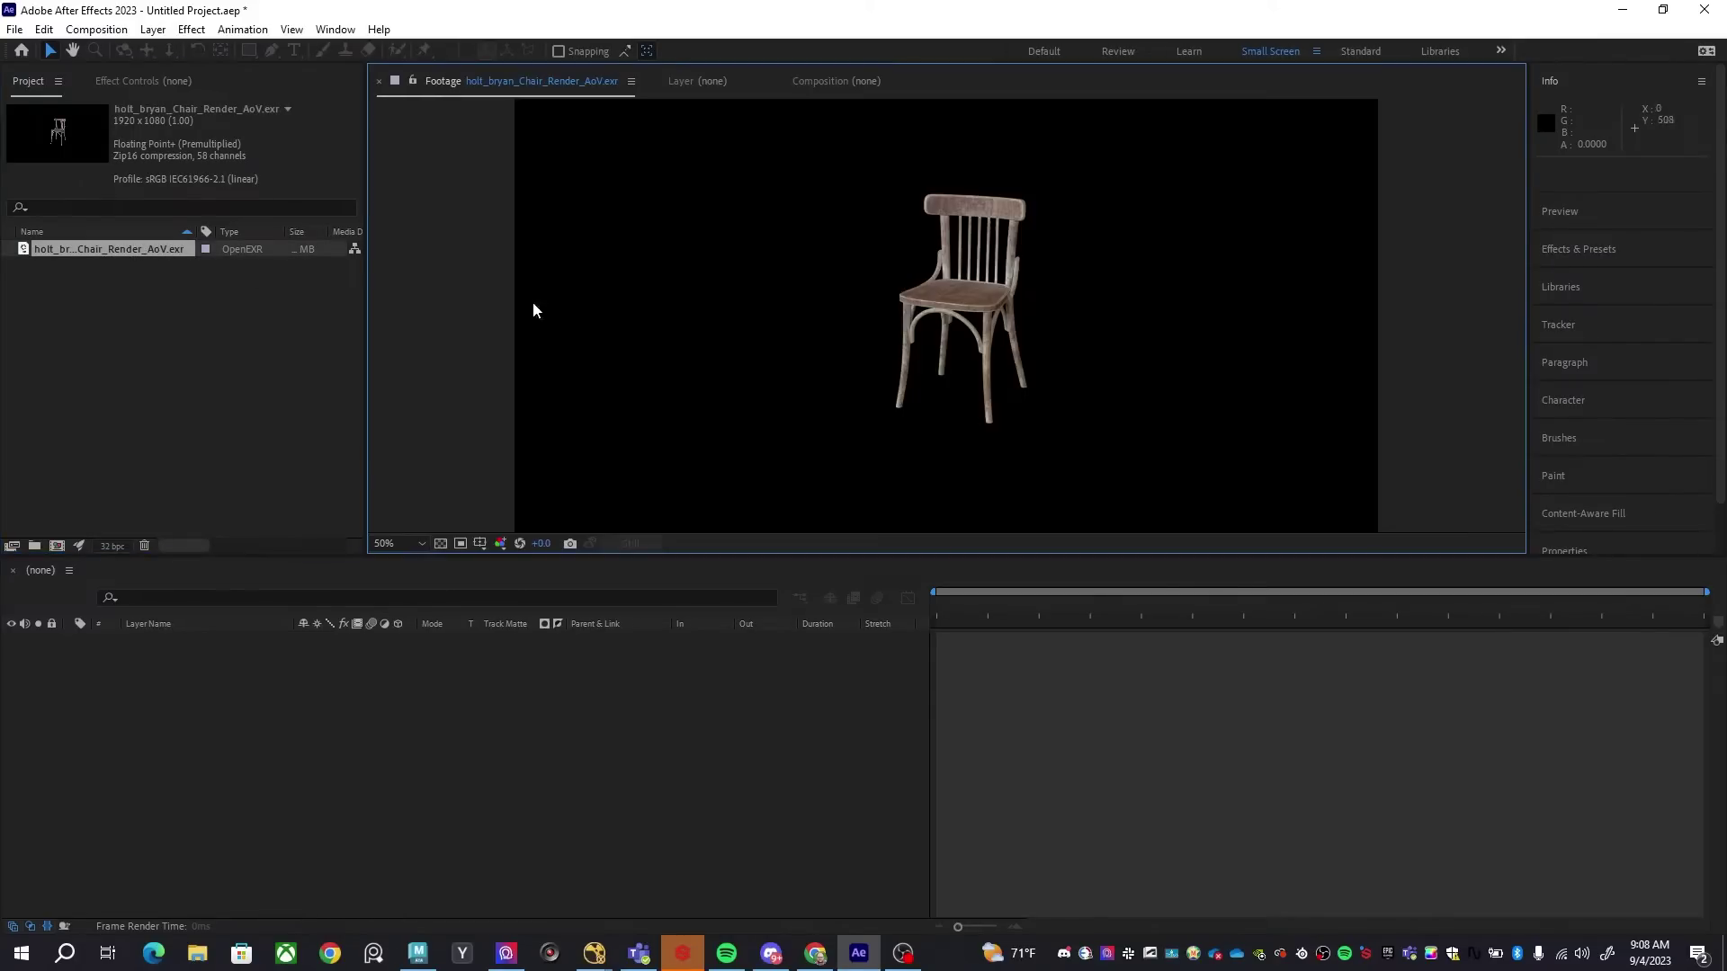
{"action": "double_click", "coordinate": [191, 354]}
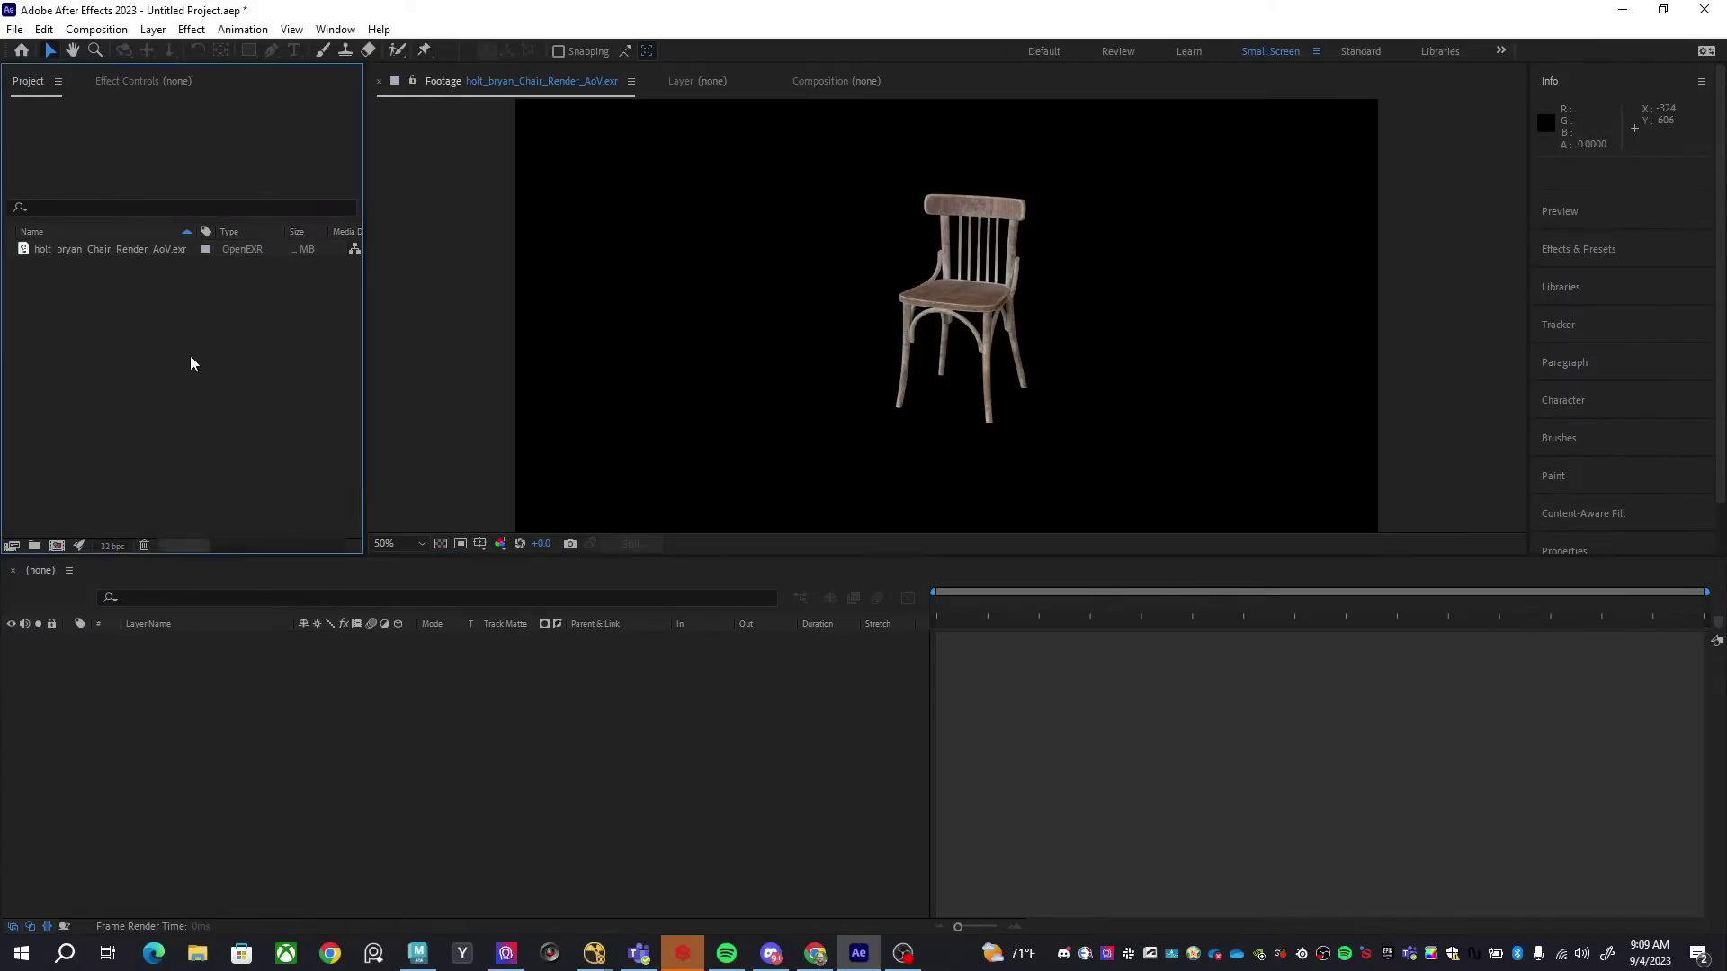
{"action": "left_click", "coordinate": [836, 294]}
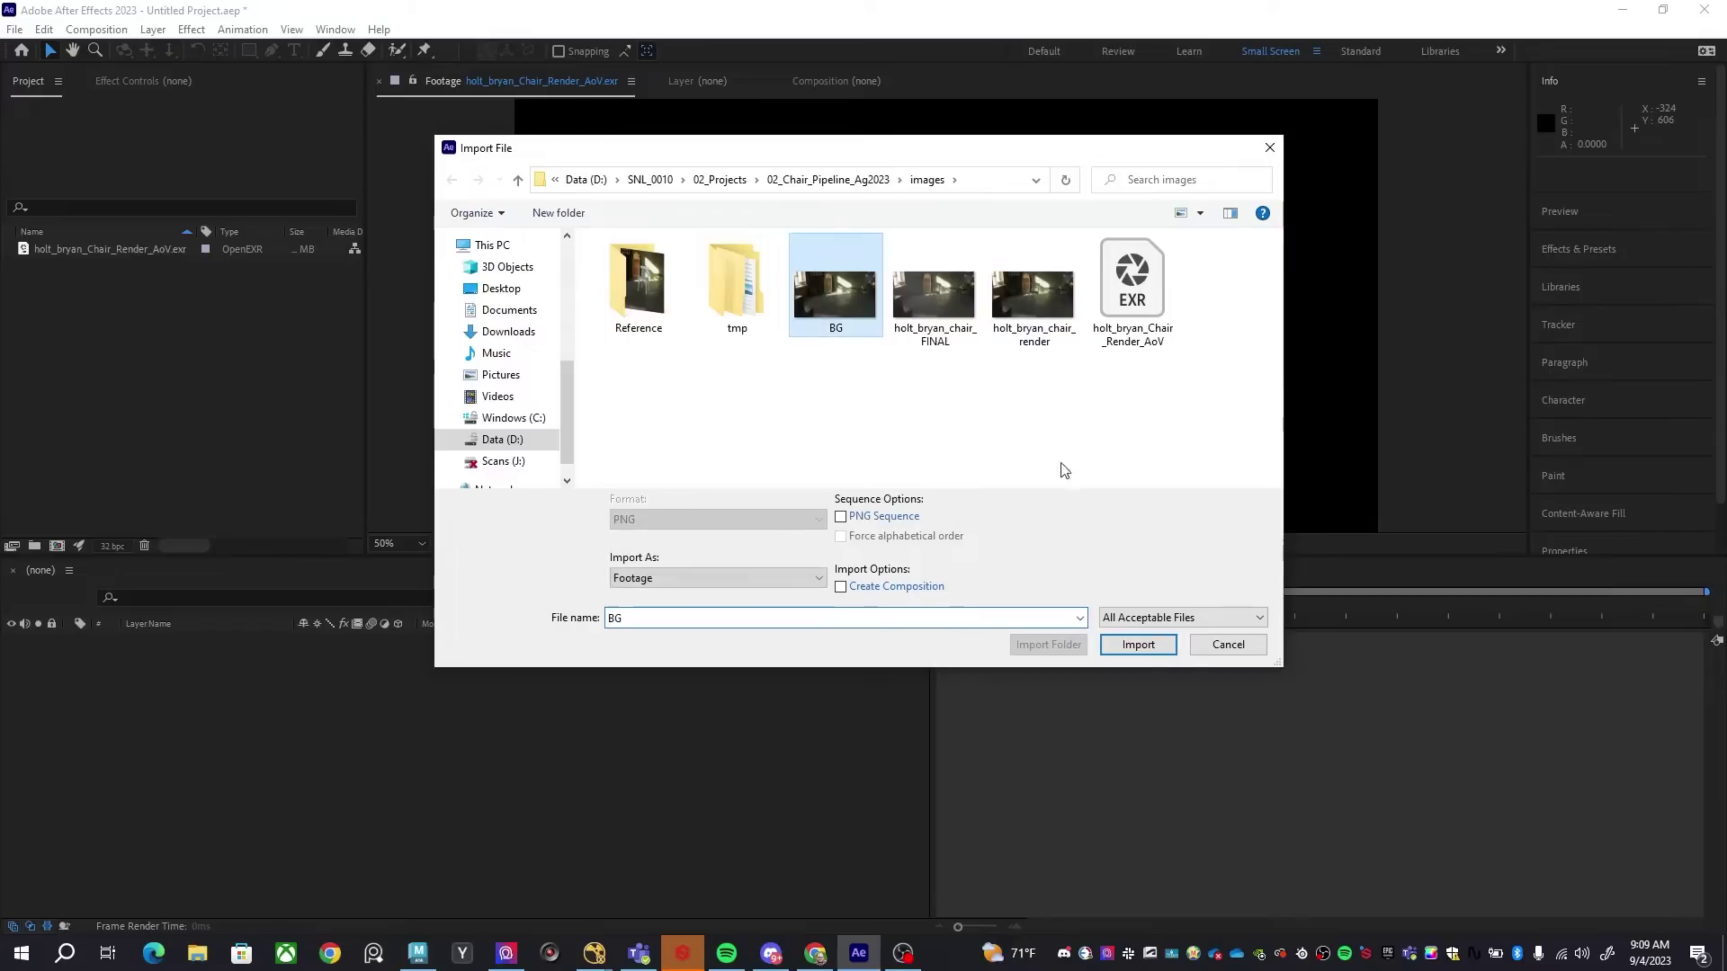
{"action": "left_click", "coordinate": [1139, 657]}
Select BG.png in the Project panel to check its details
{"action": "left_click", "coordinate": [144, 326]}
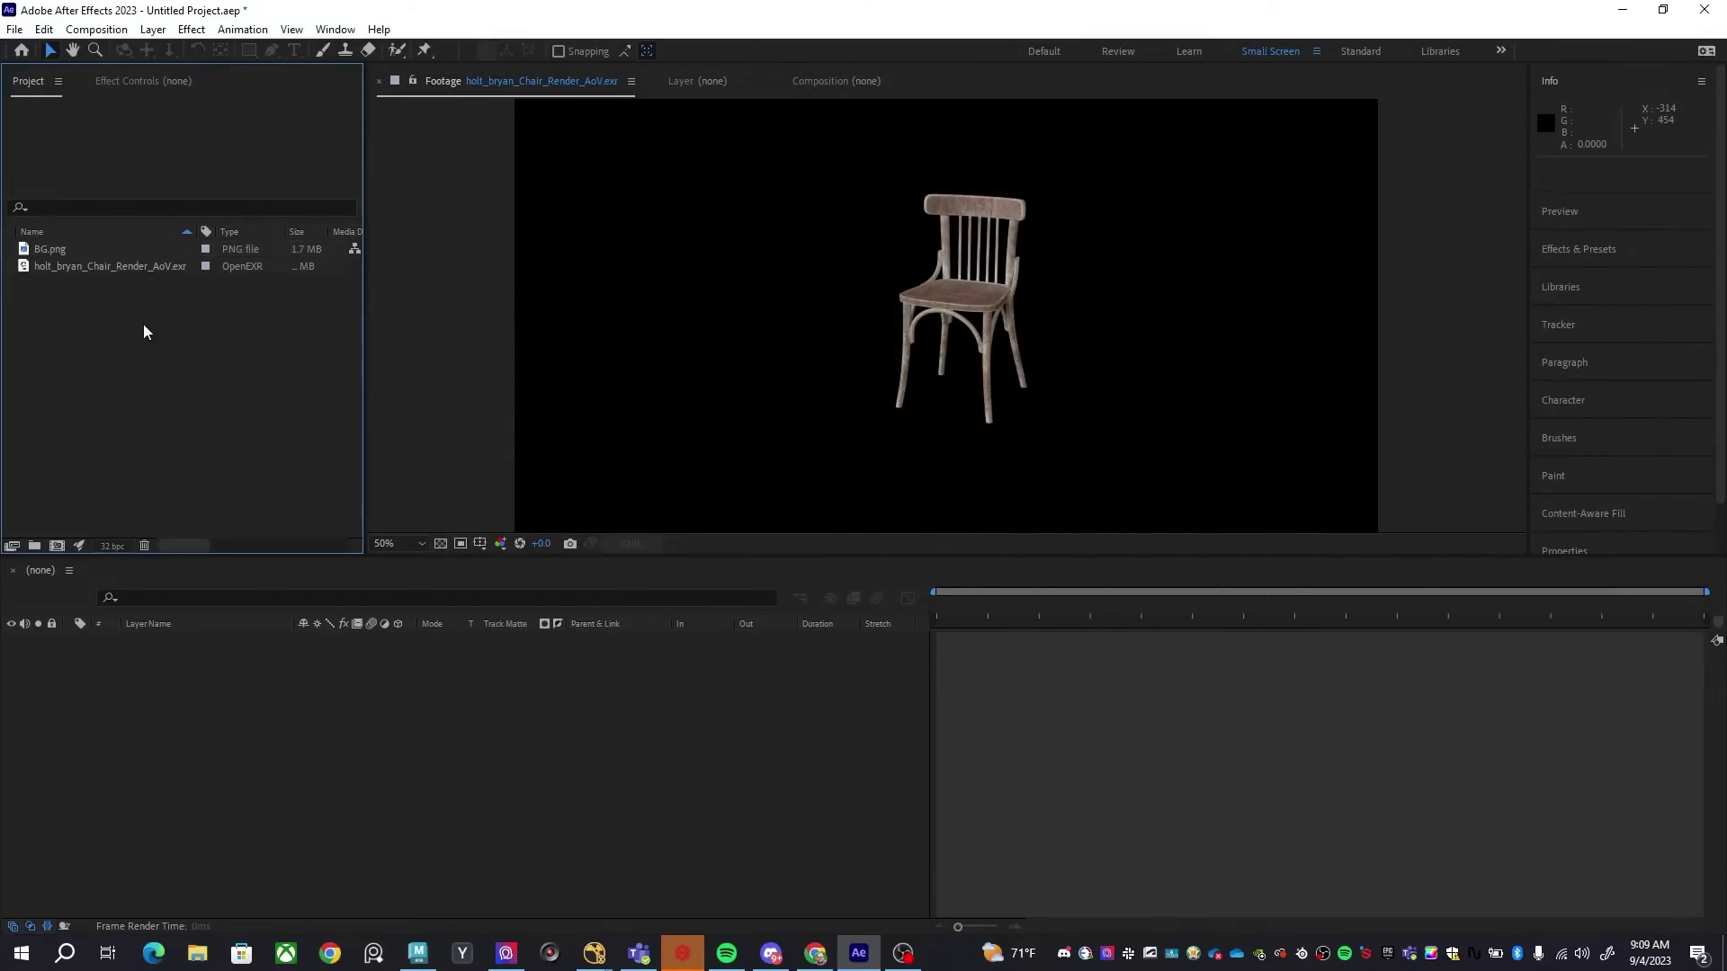
{"action": "left_click", "coordinate": [82, 253]}
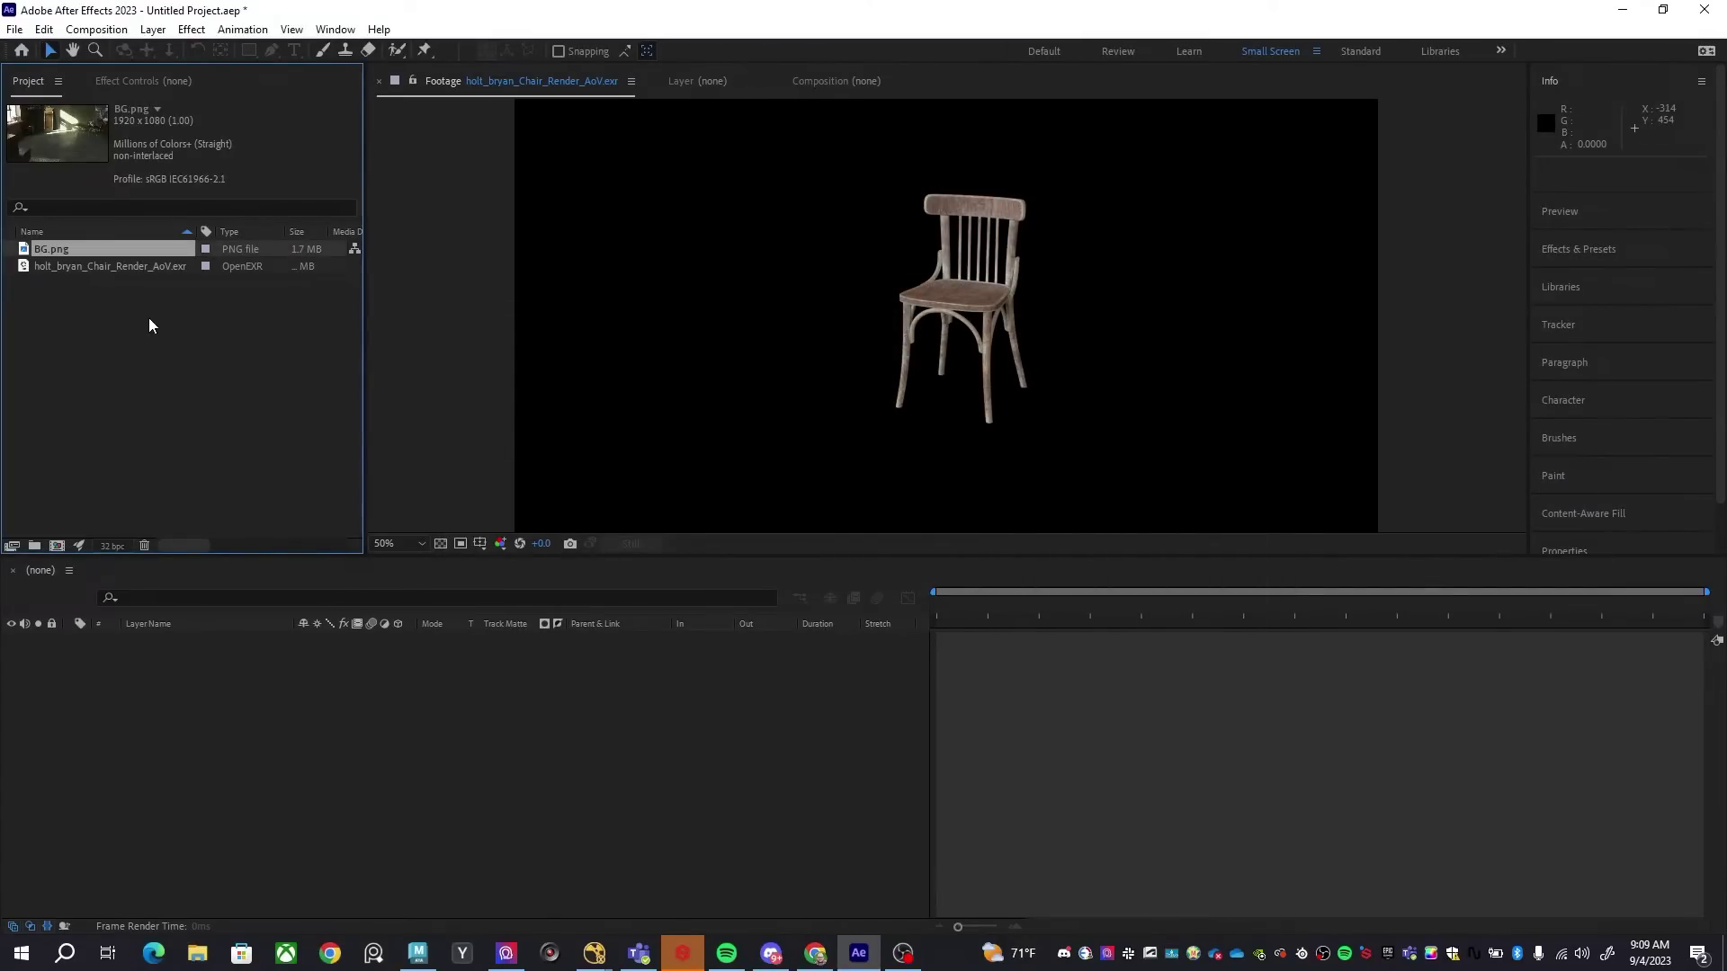
{"action": "left_click", "coordinate": [149, 392]}
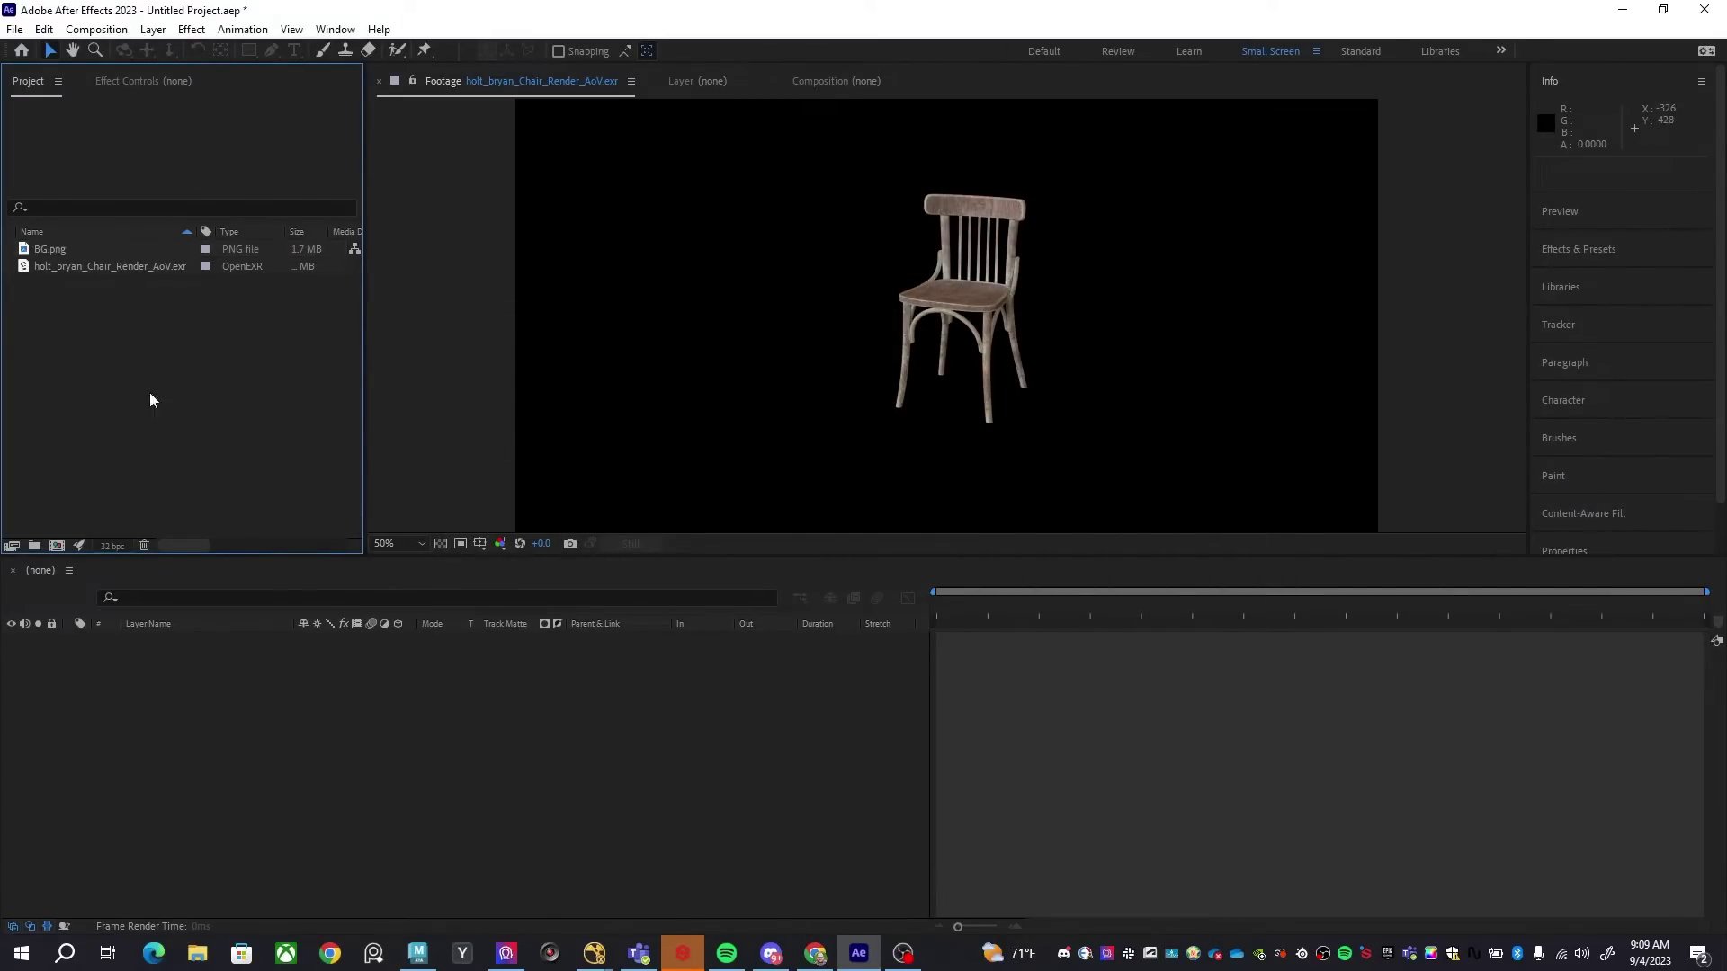
{"action": "left_click", "coordinate": [112, 546]}
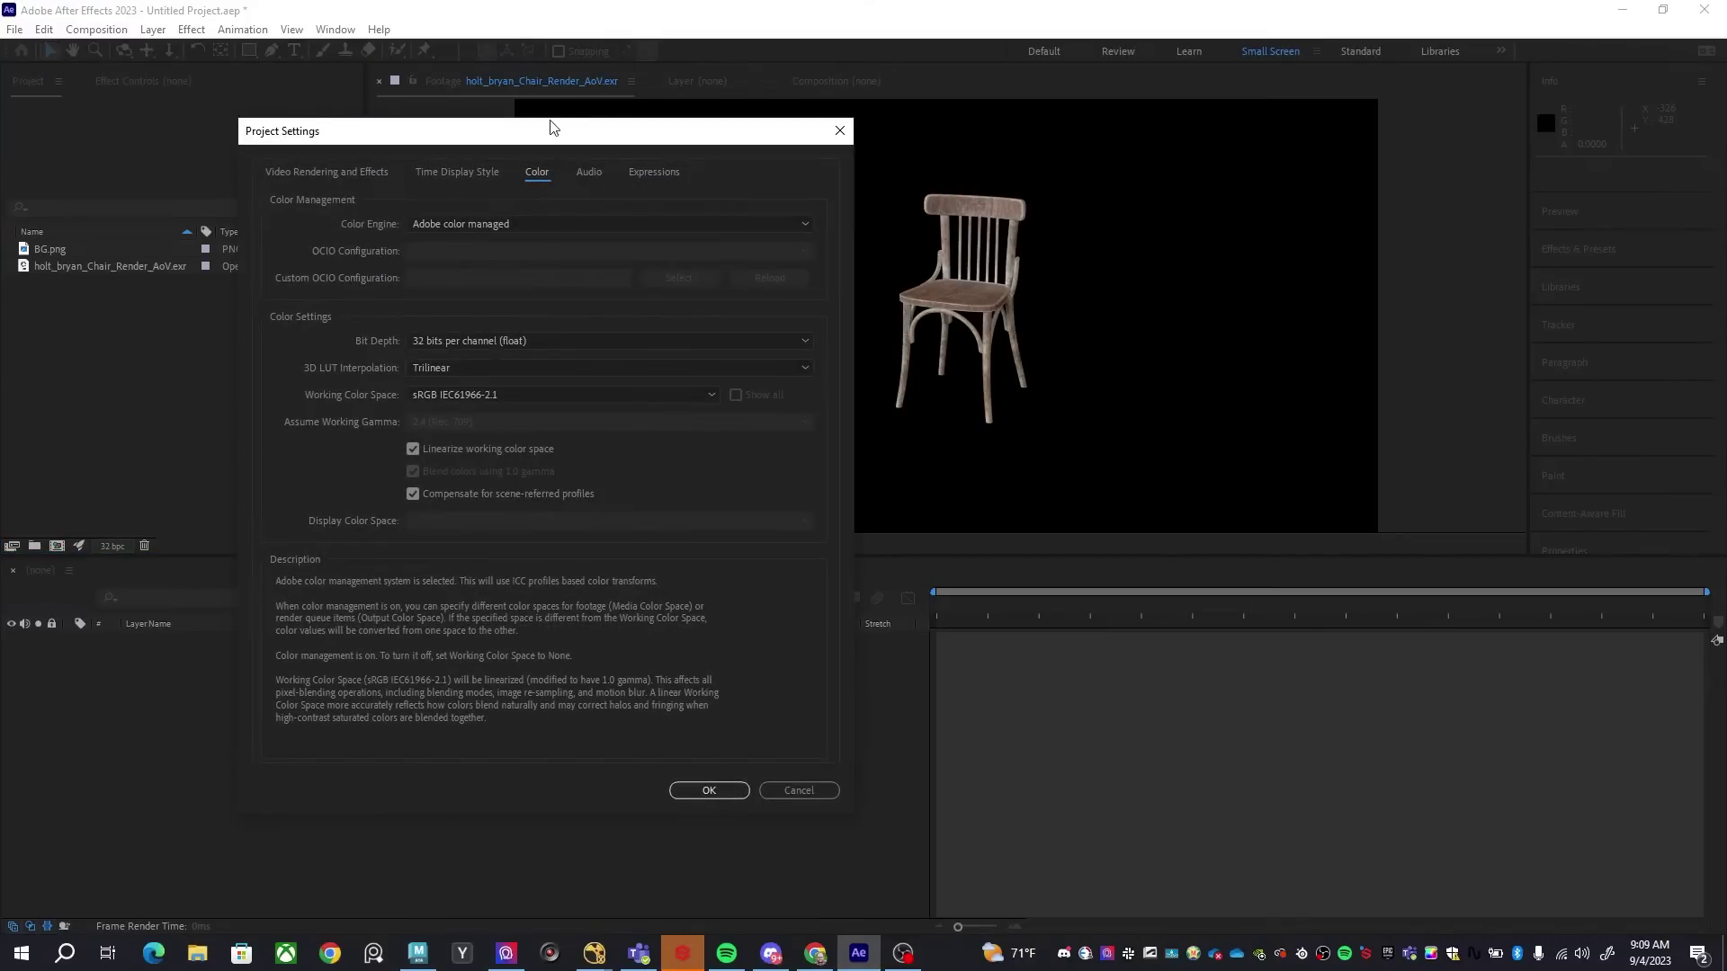
{"action": "left_click_drag", "start_coordinate": [558, 133], "coordinate": [696, 135]}
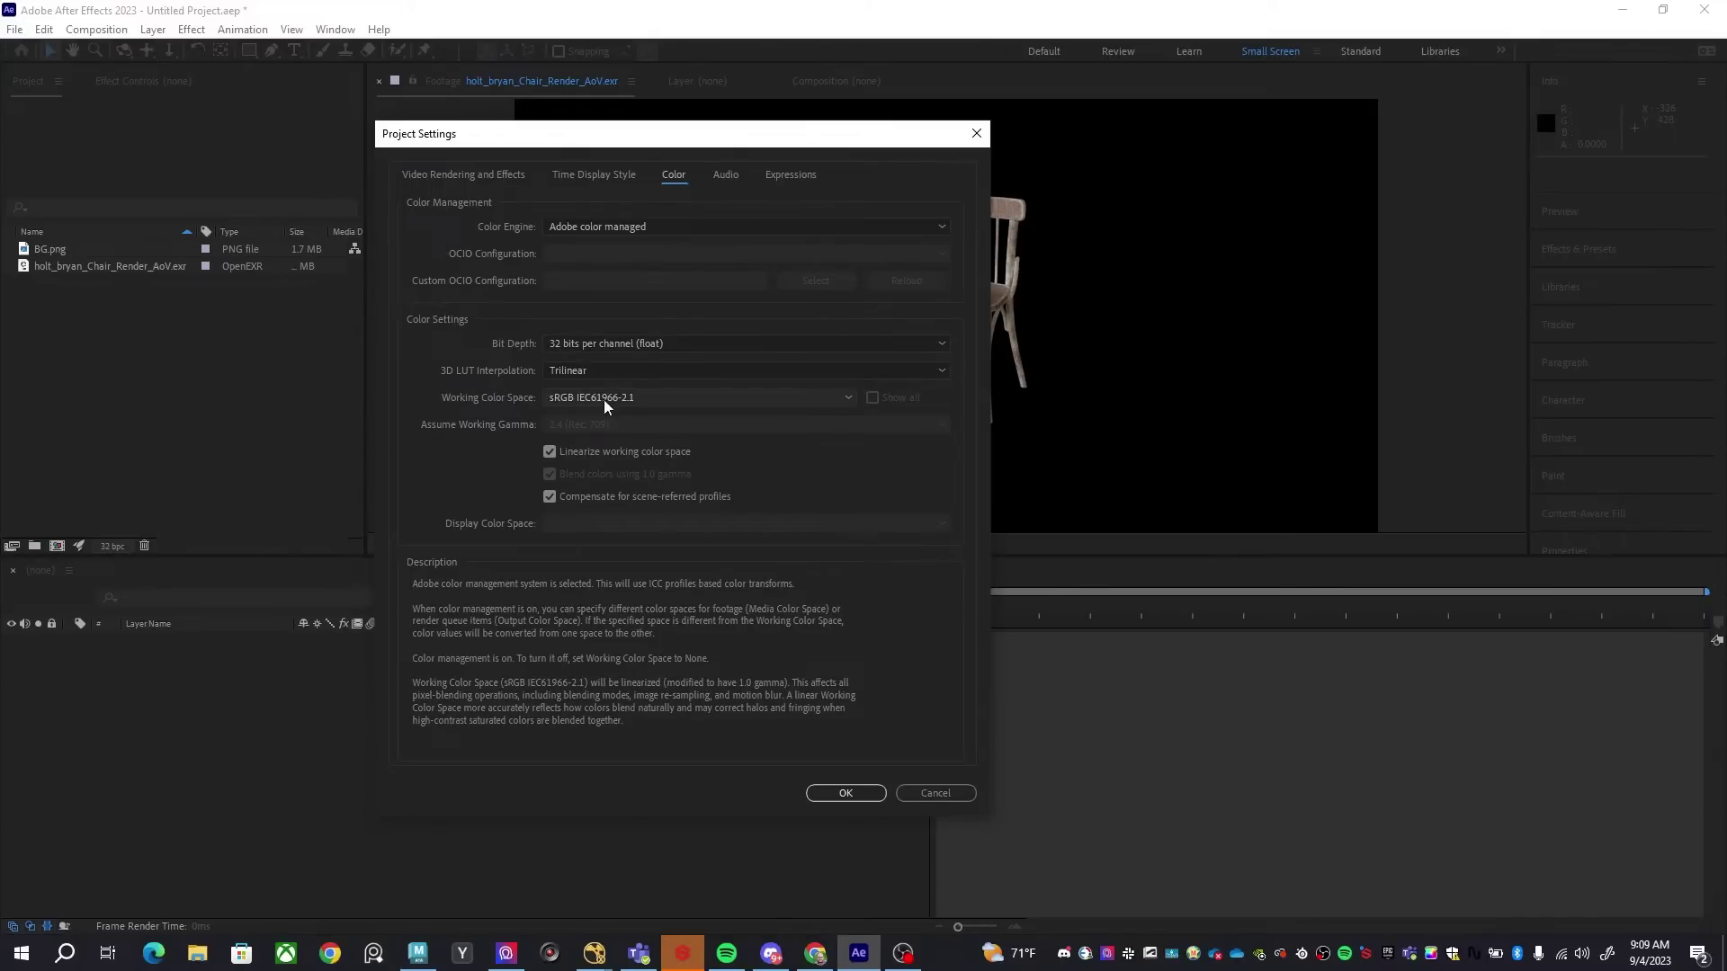
{"action": "left_click", "coordinate": [627, 401]}
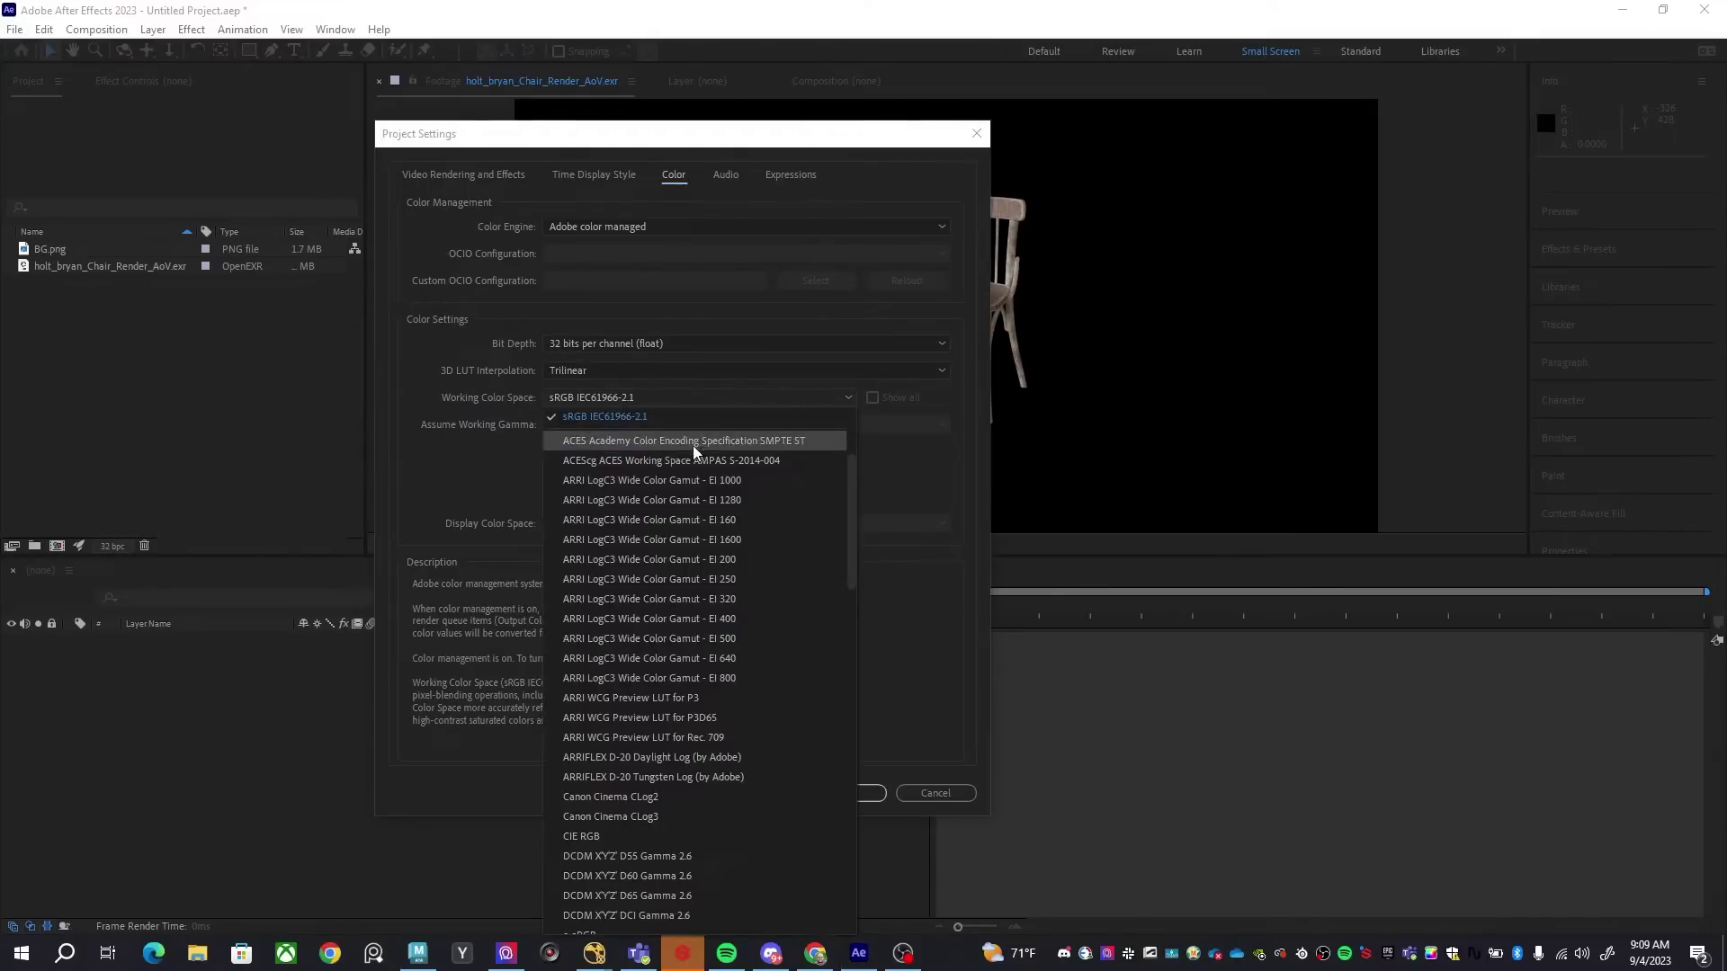
{"action": "left_click", "coordinate": [596, 419]}
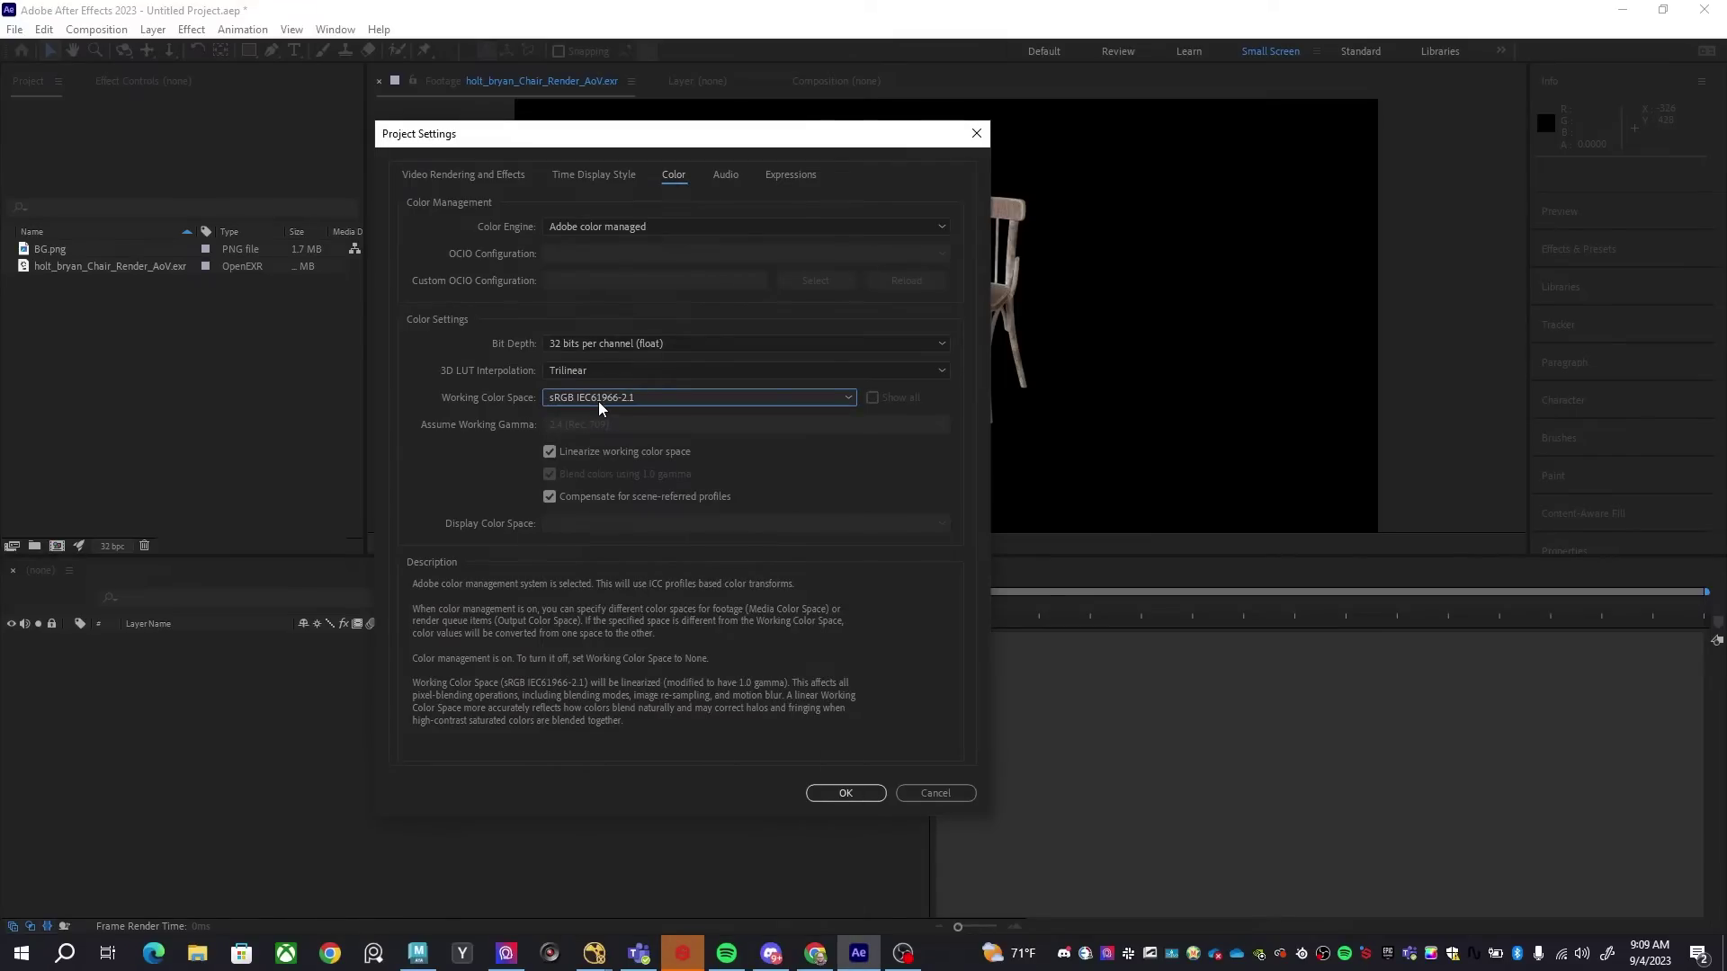
{"action": "left_click", "coordinate": [599, 401]}
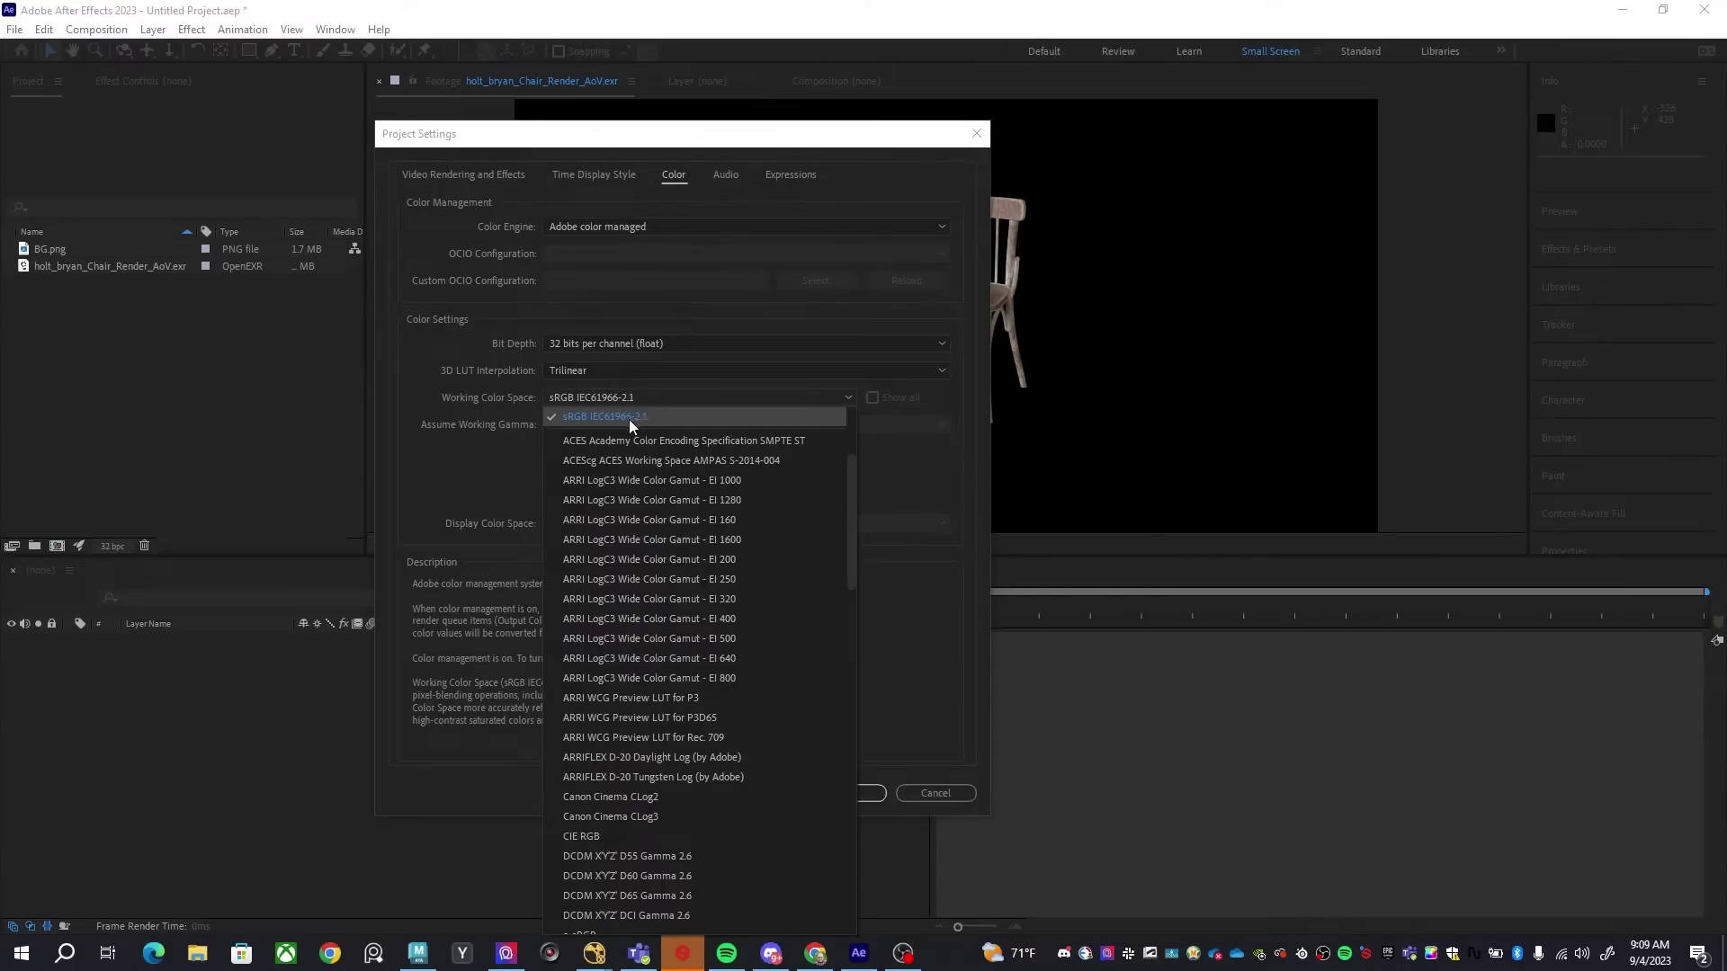
{"action": "scroll", "coordinate": [634, 423], "scroll_direction": "up", "scroll_amount": 3}
{"action": "left_click", "coordinate": [590, 398]}
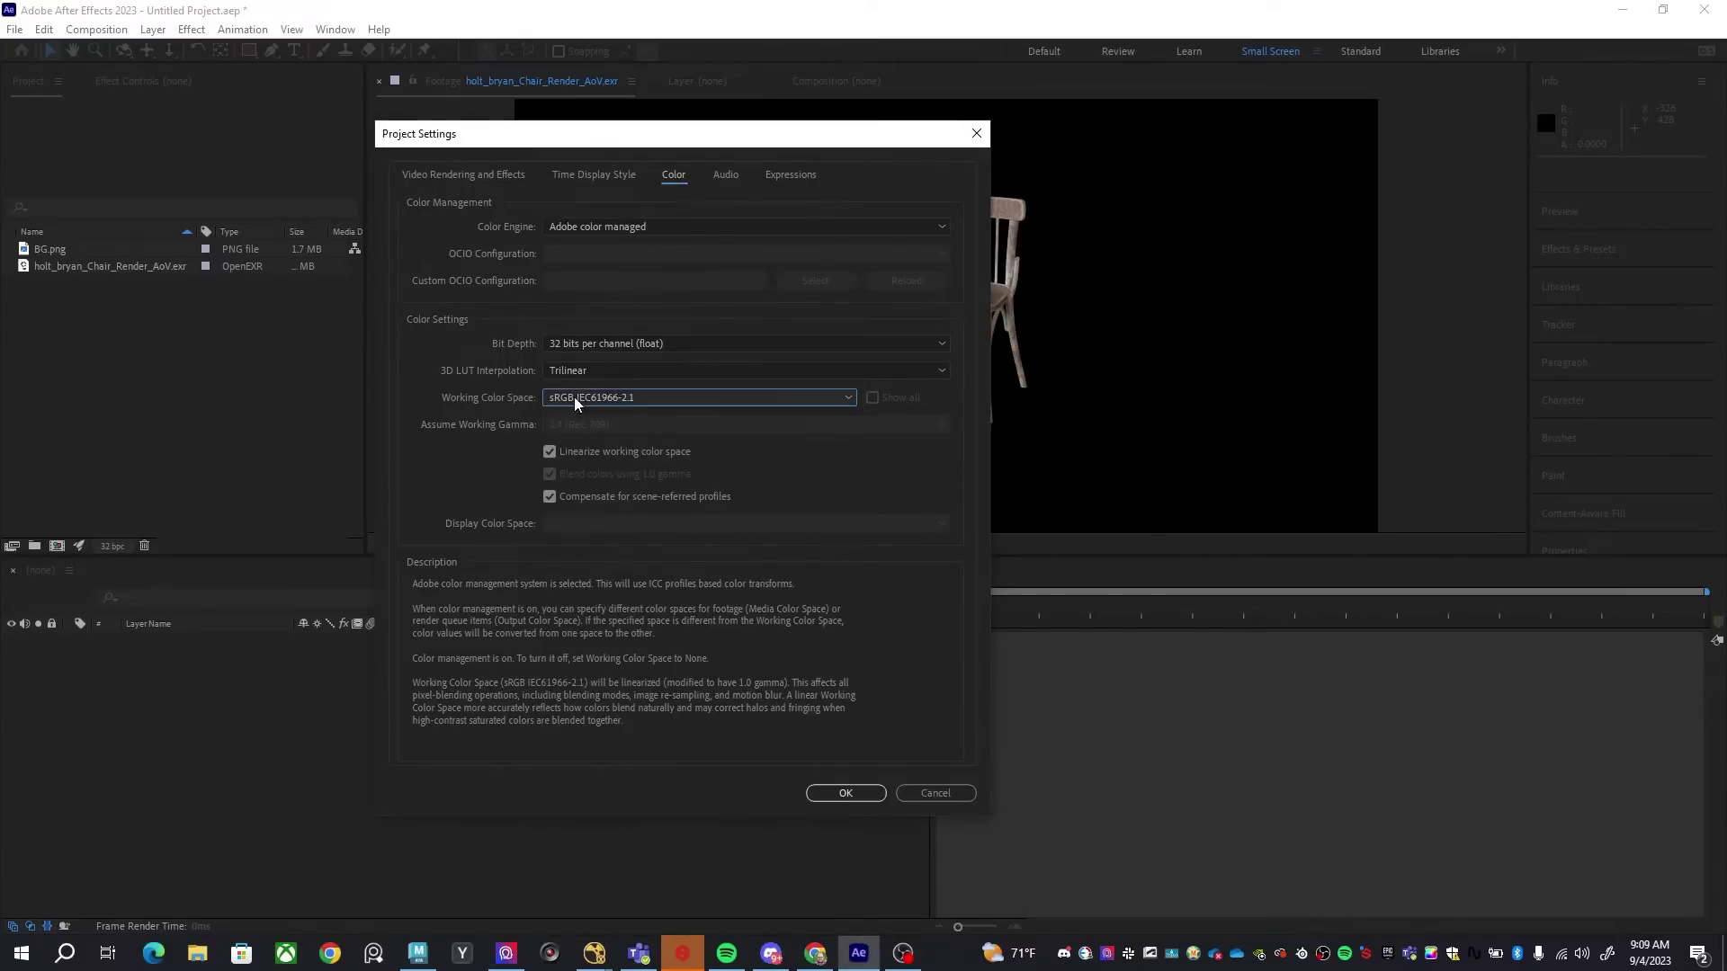
{"action": "left_click", "coordinate": [612, 398]}
{"action": "scroll", "coordinate": [694, 564], "scroll_direction": "up", "scroll_amount": 3}
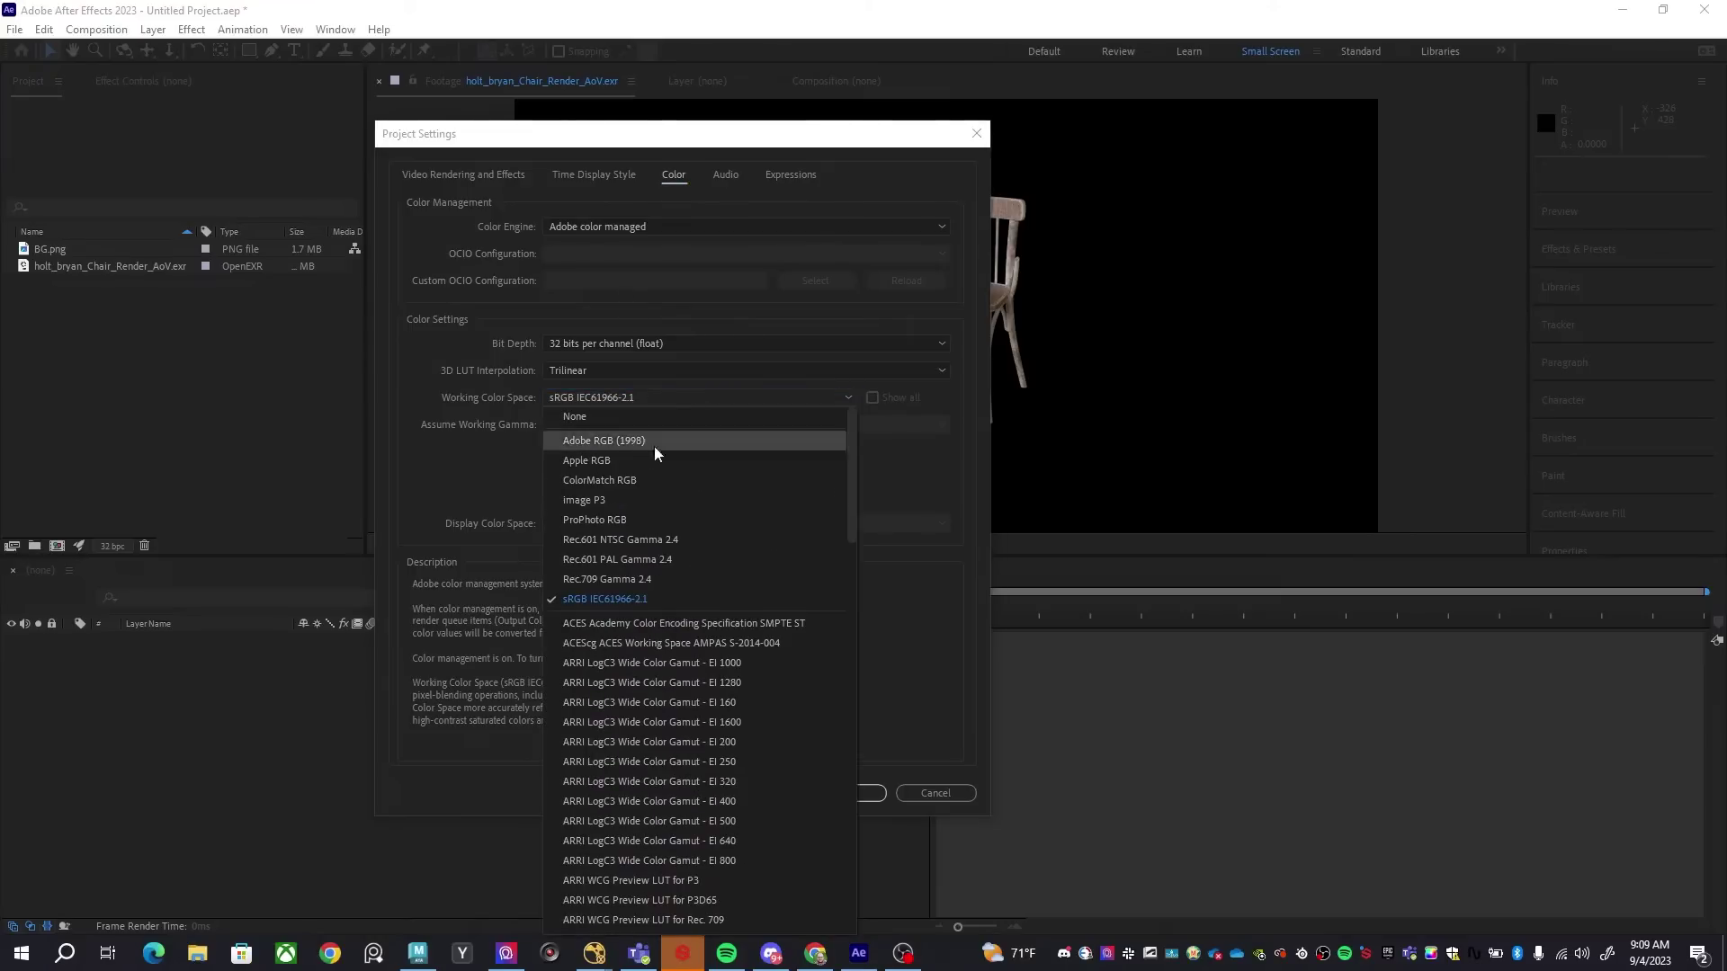
{"action": "left_click", "coordinate": [606, 600]}
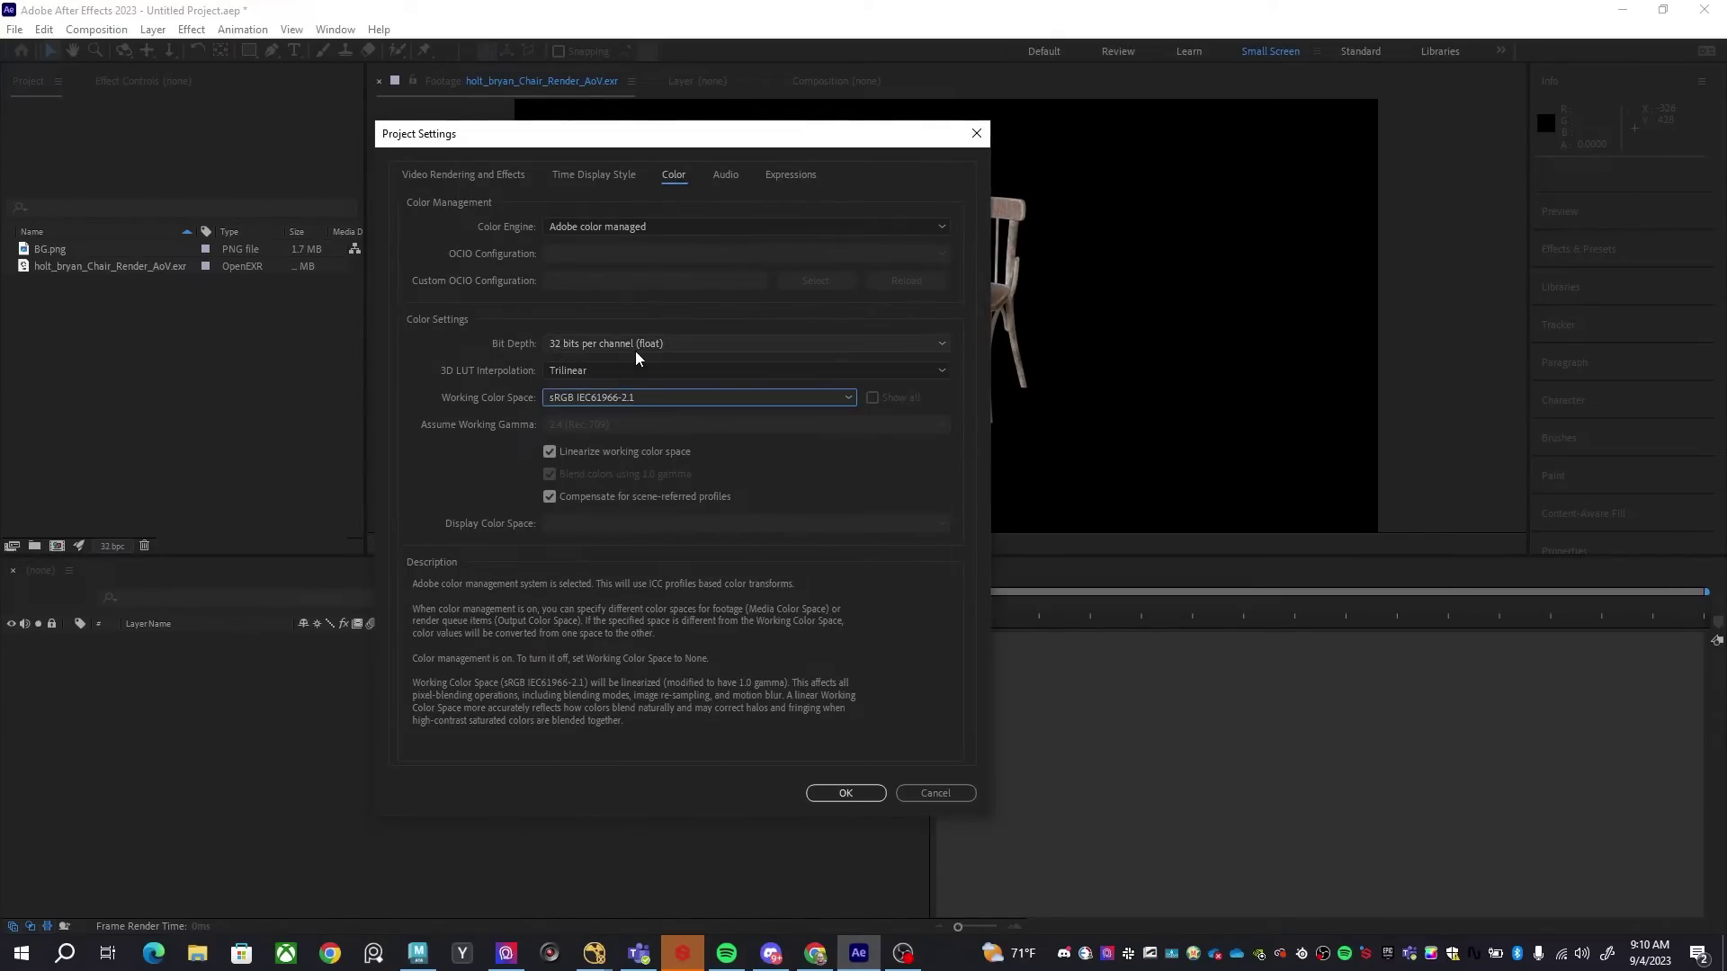
{"action": "left_click", "coordinate": [635, 347]}
{"action": "left_click", "coordinate": [639, 399]}
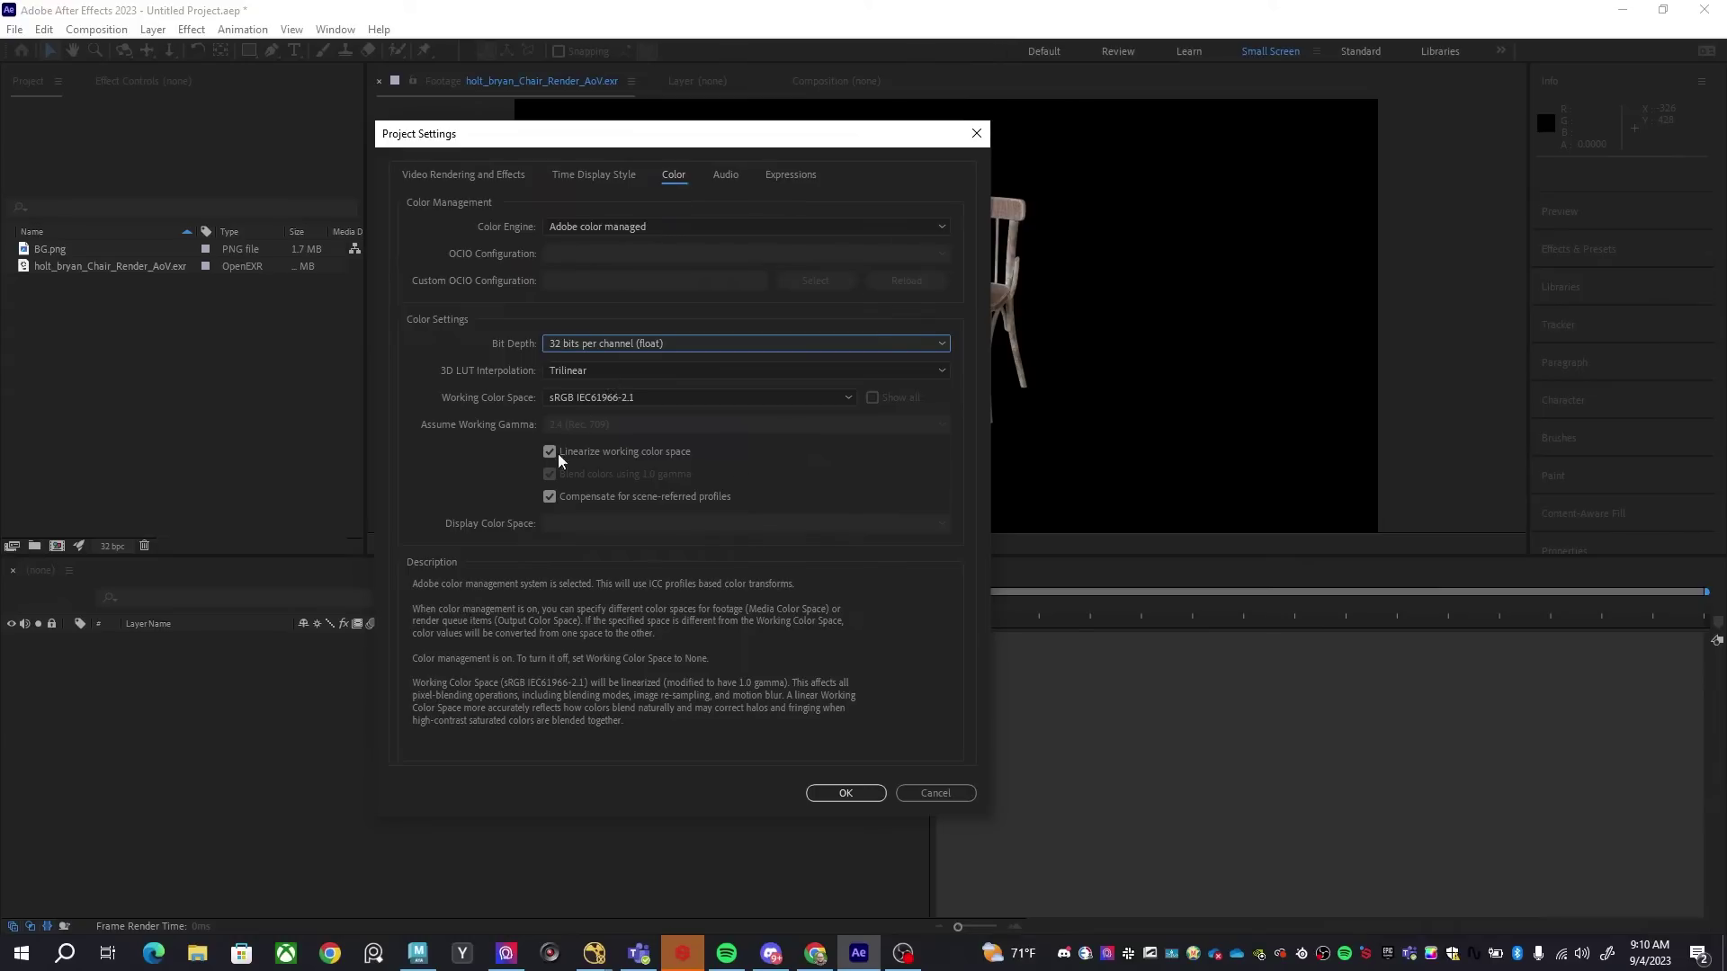
{"action": "left_click", "coordinate": [603, 343]}
{"action": "left_click", "coordinate": [606, 401]}
{"action": "left_click", "coordinate": [851, 793]}
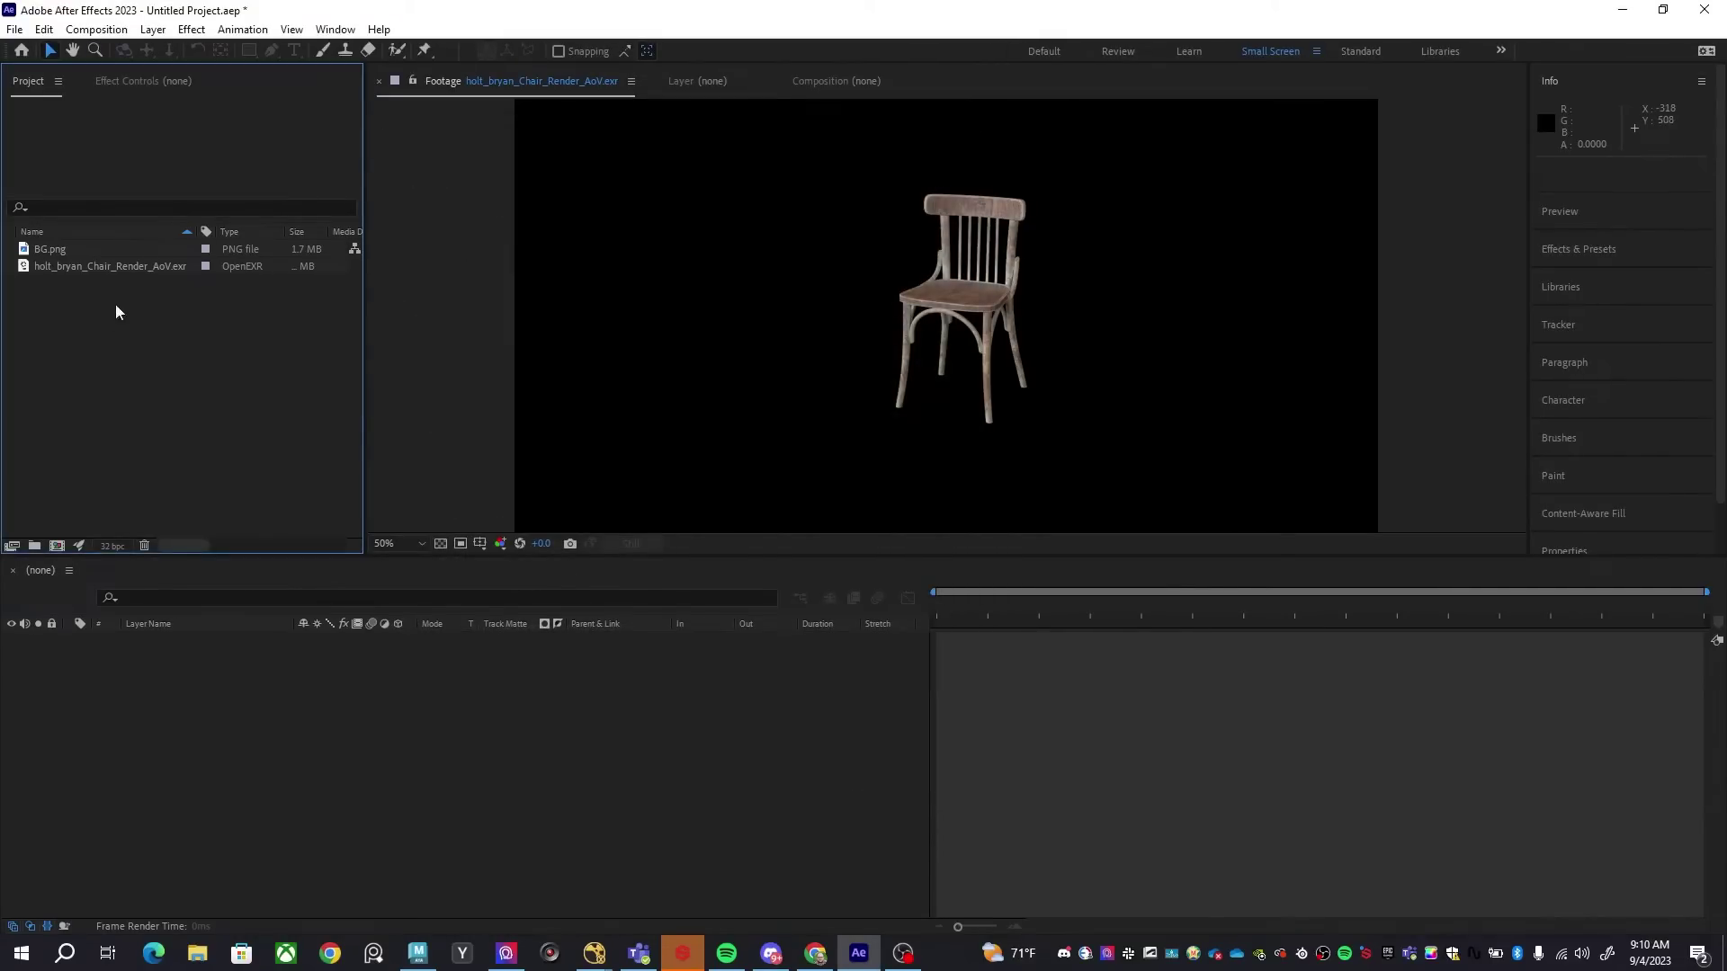
In Interpret Footage, set the chair EXR's Linear Light to On, keeping sRGB IEC61966-2.1 media colour space
{"action": "left_click", "coordinate": [117, 270]}
{"action": "right_click", "coordinate": [132, 267]}
{"action": "mouse_move", "coordinate": [194, 403]}
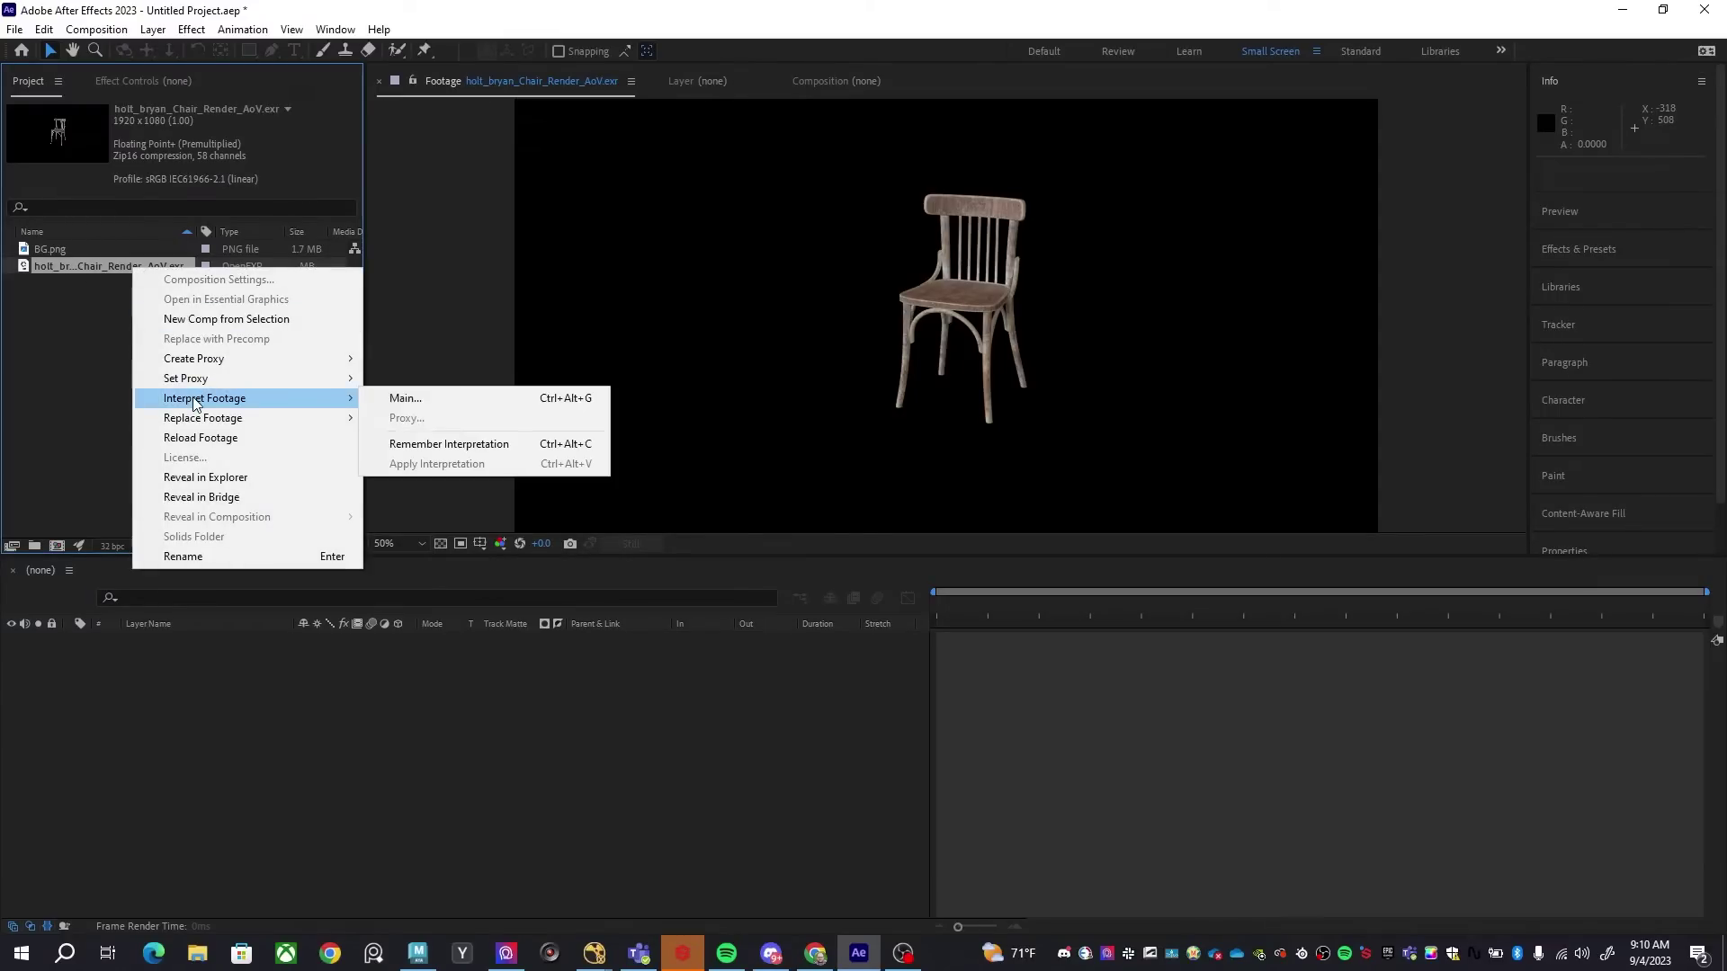
{"action": "left_click", "coordinate": [432, 397]}
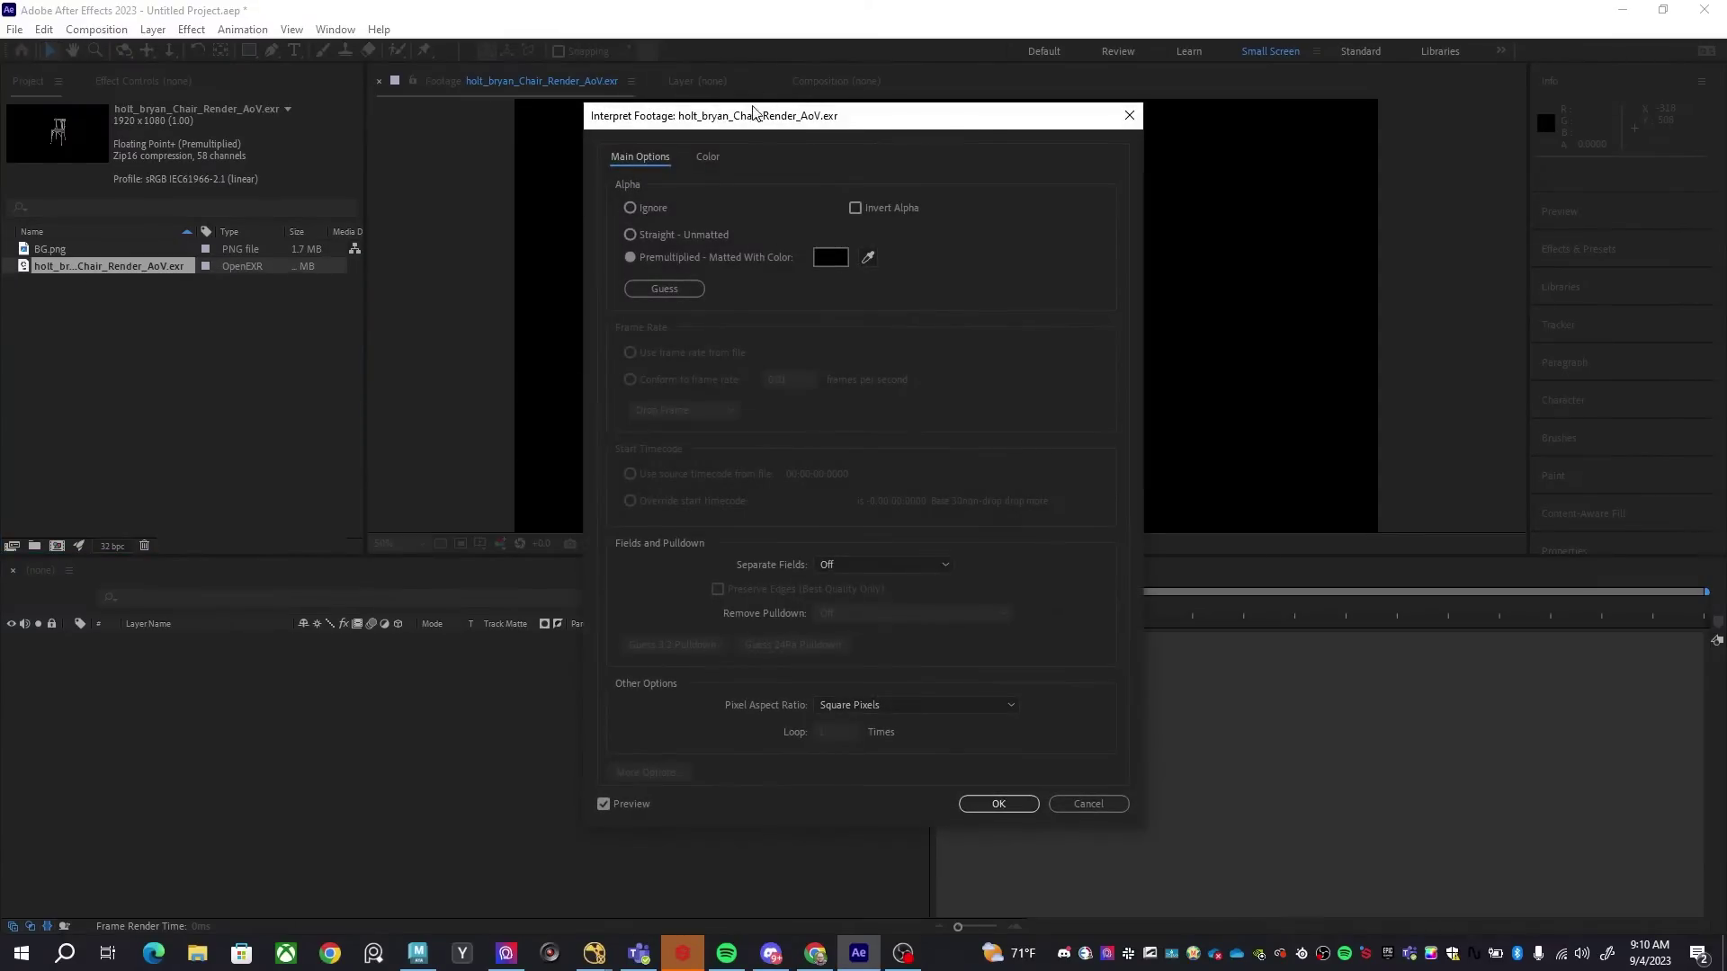
{"action": "left_click_drag", "start_coordinate": [754, 111], "coordinate": [717, 111]}
{"action": "left_click", "coordinate": [671, 157]}
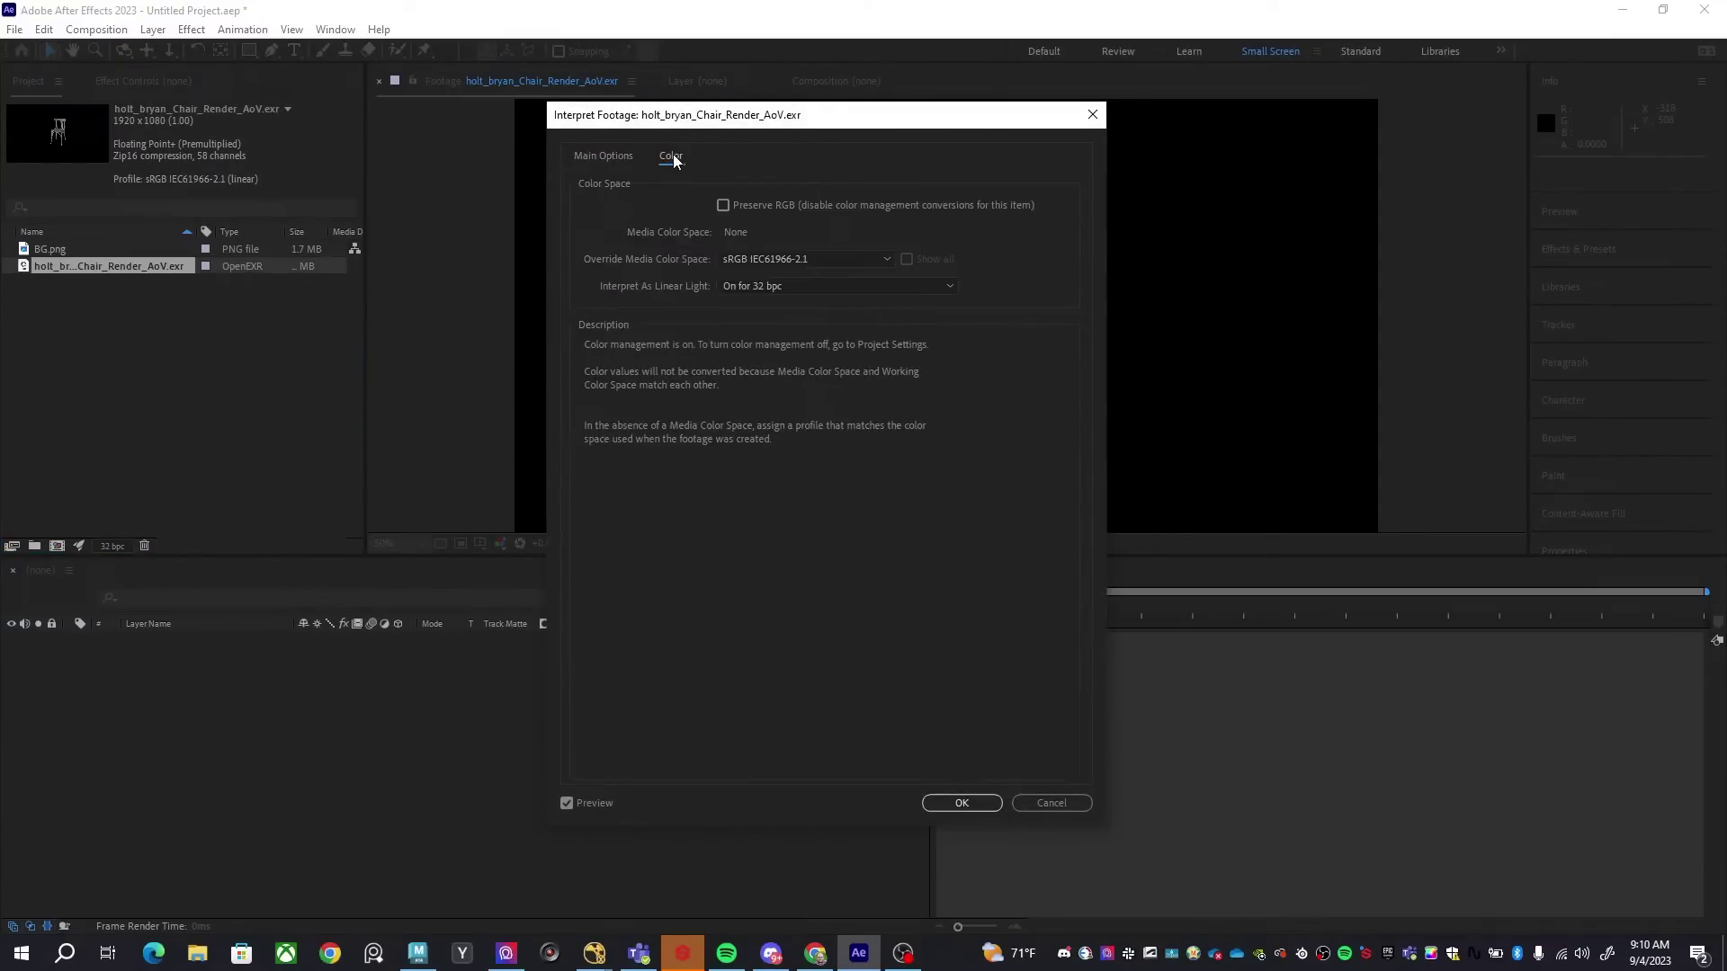
{"action": "left_click", "coordinate": [820, 286]}
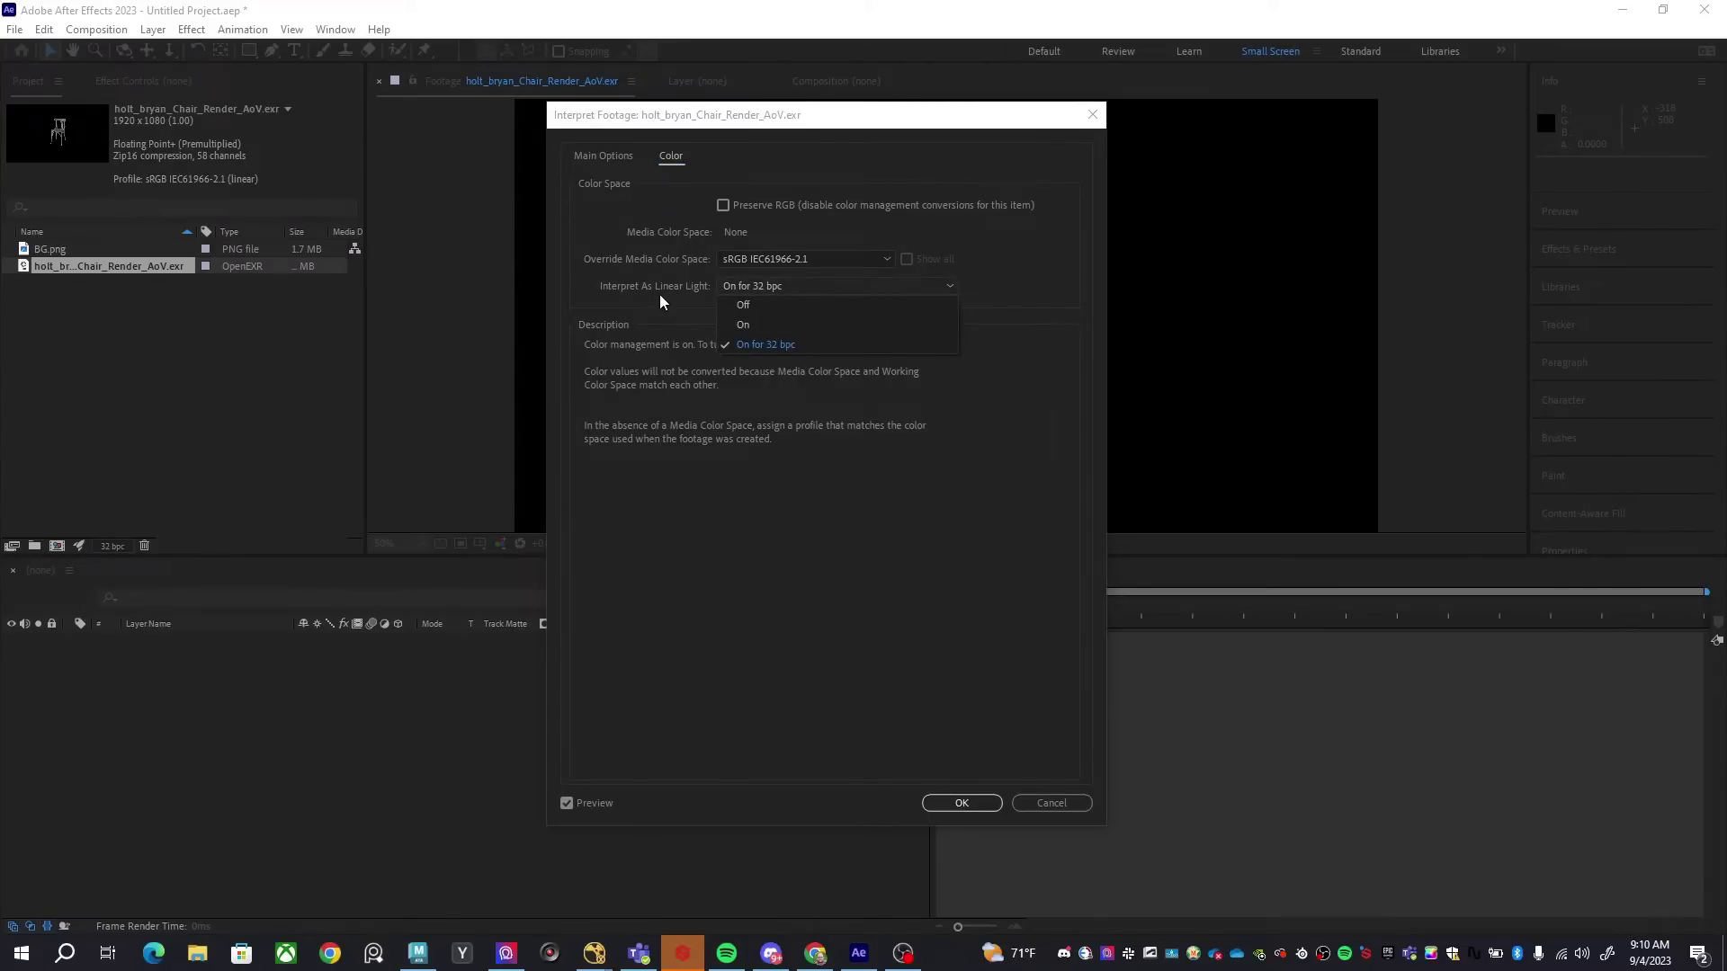
{"action": "left_click", "coordinate": [752, 324]}
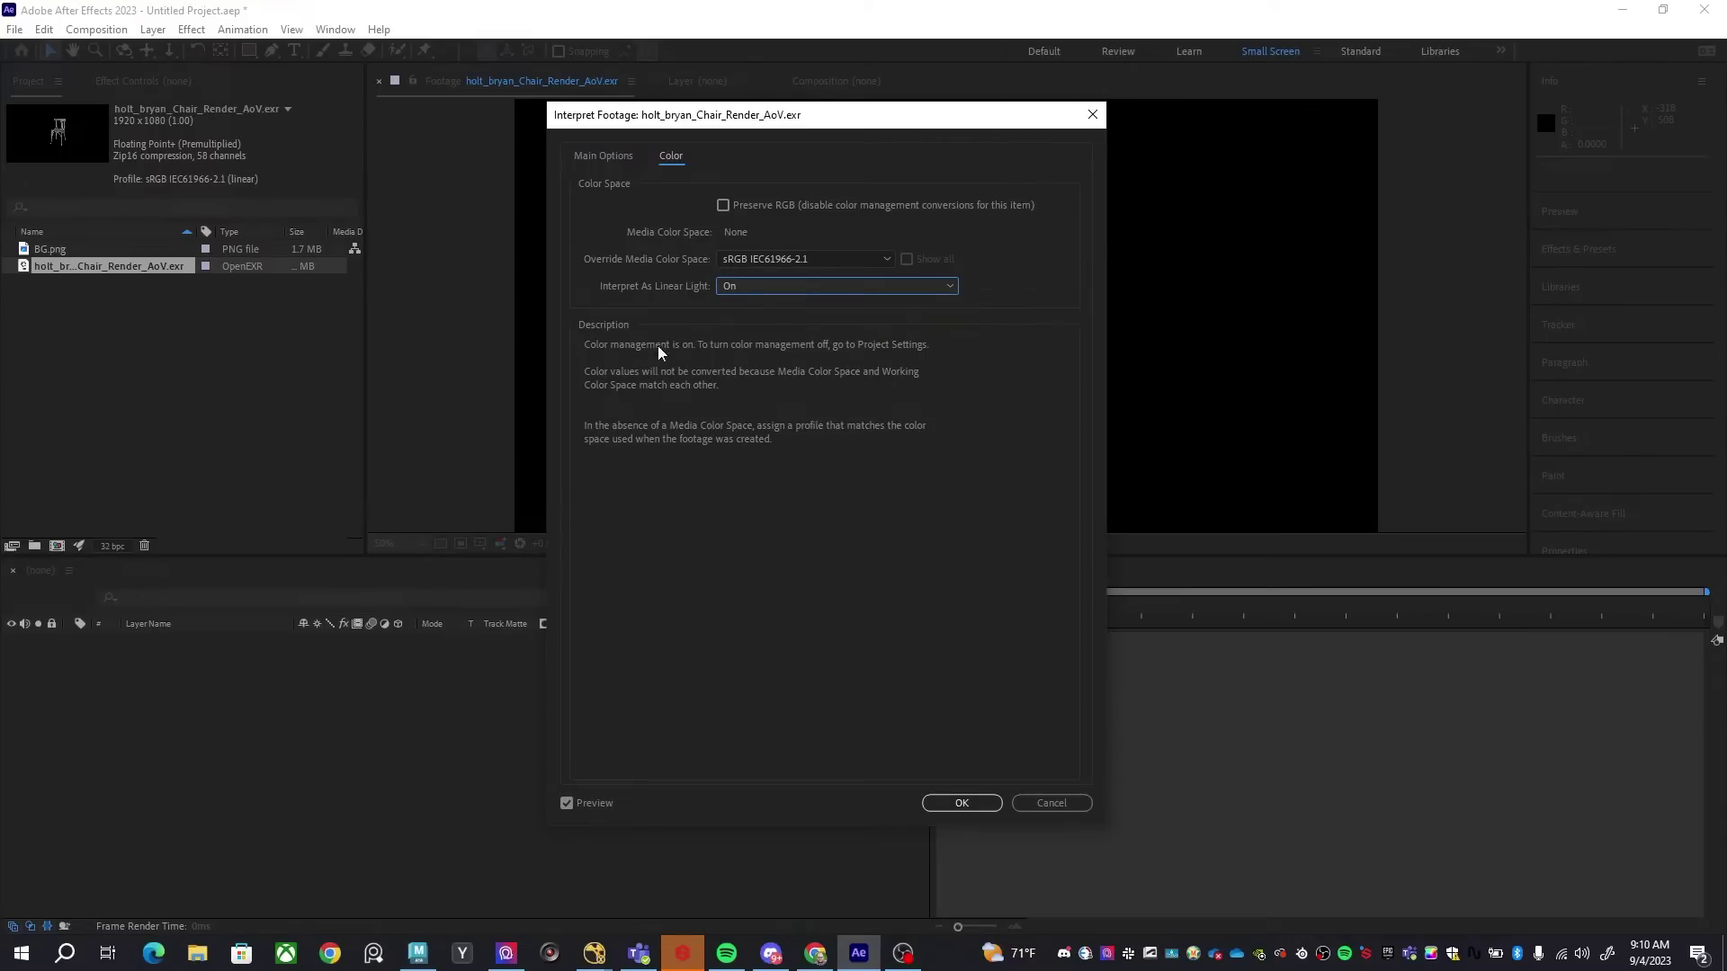
{"action": "left_click", "coordinate": [745, 286]}
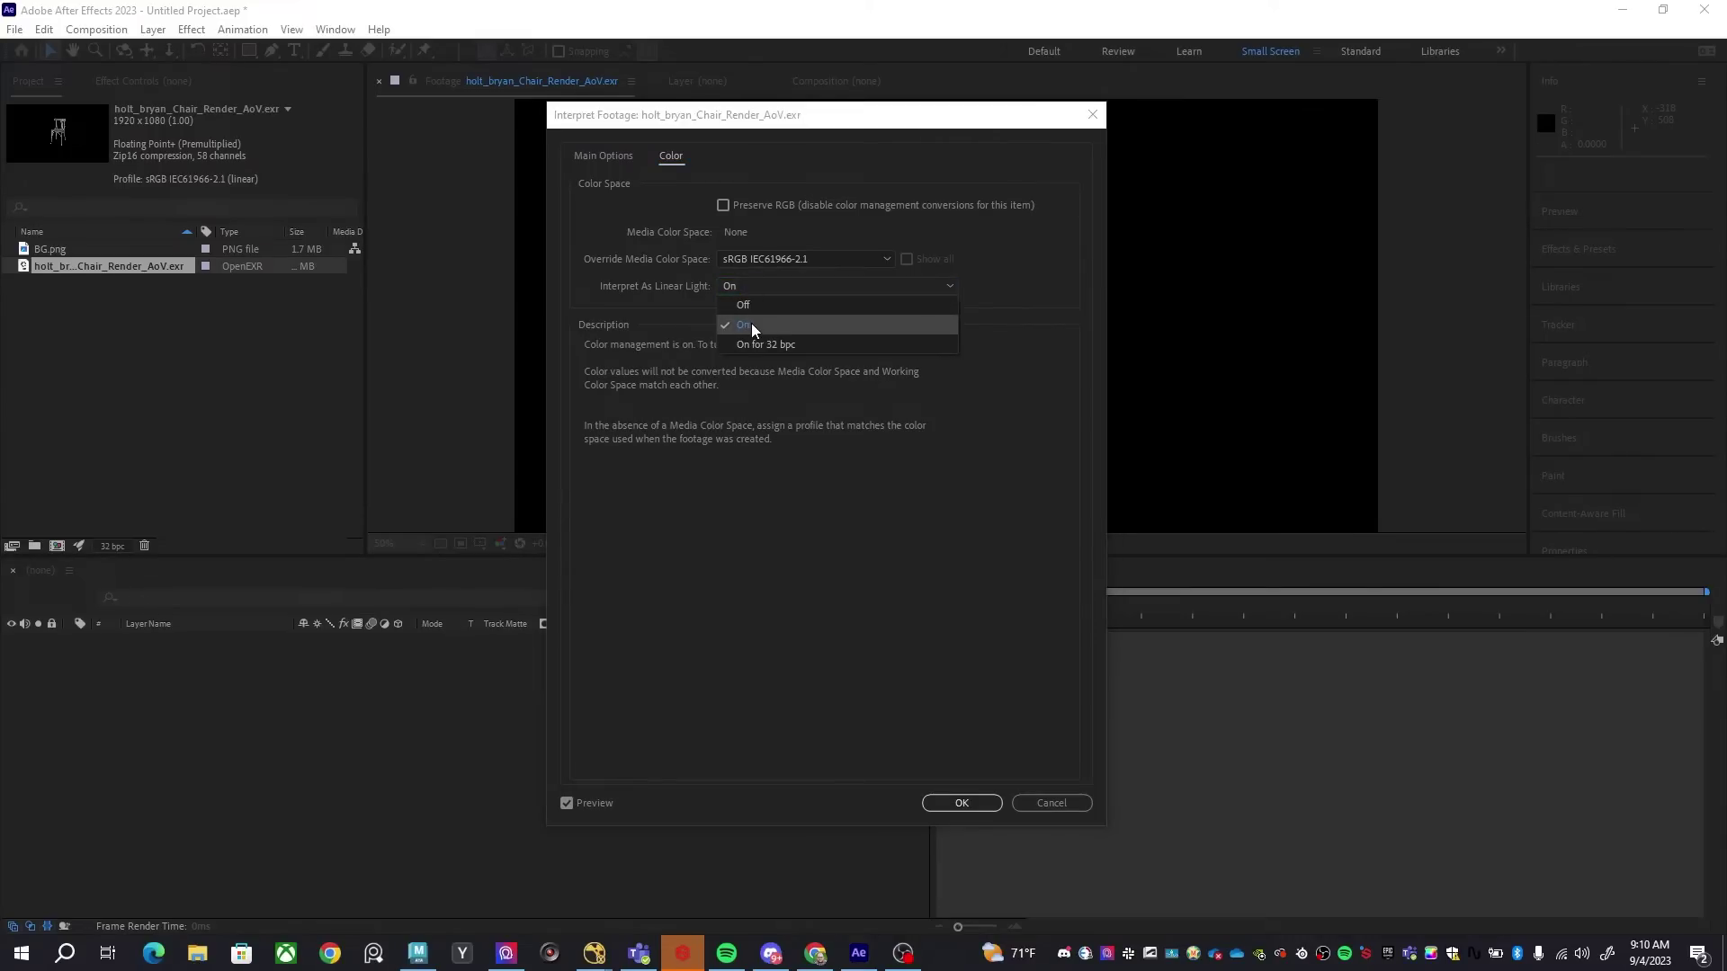
{"action": "left_click", "coordinate": [748, 324]}
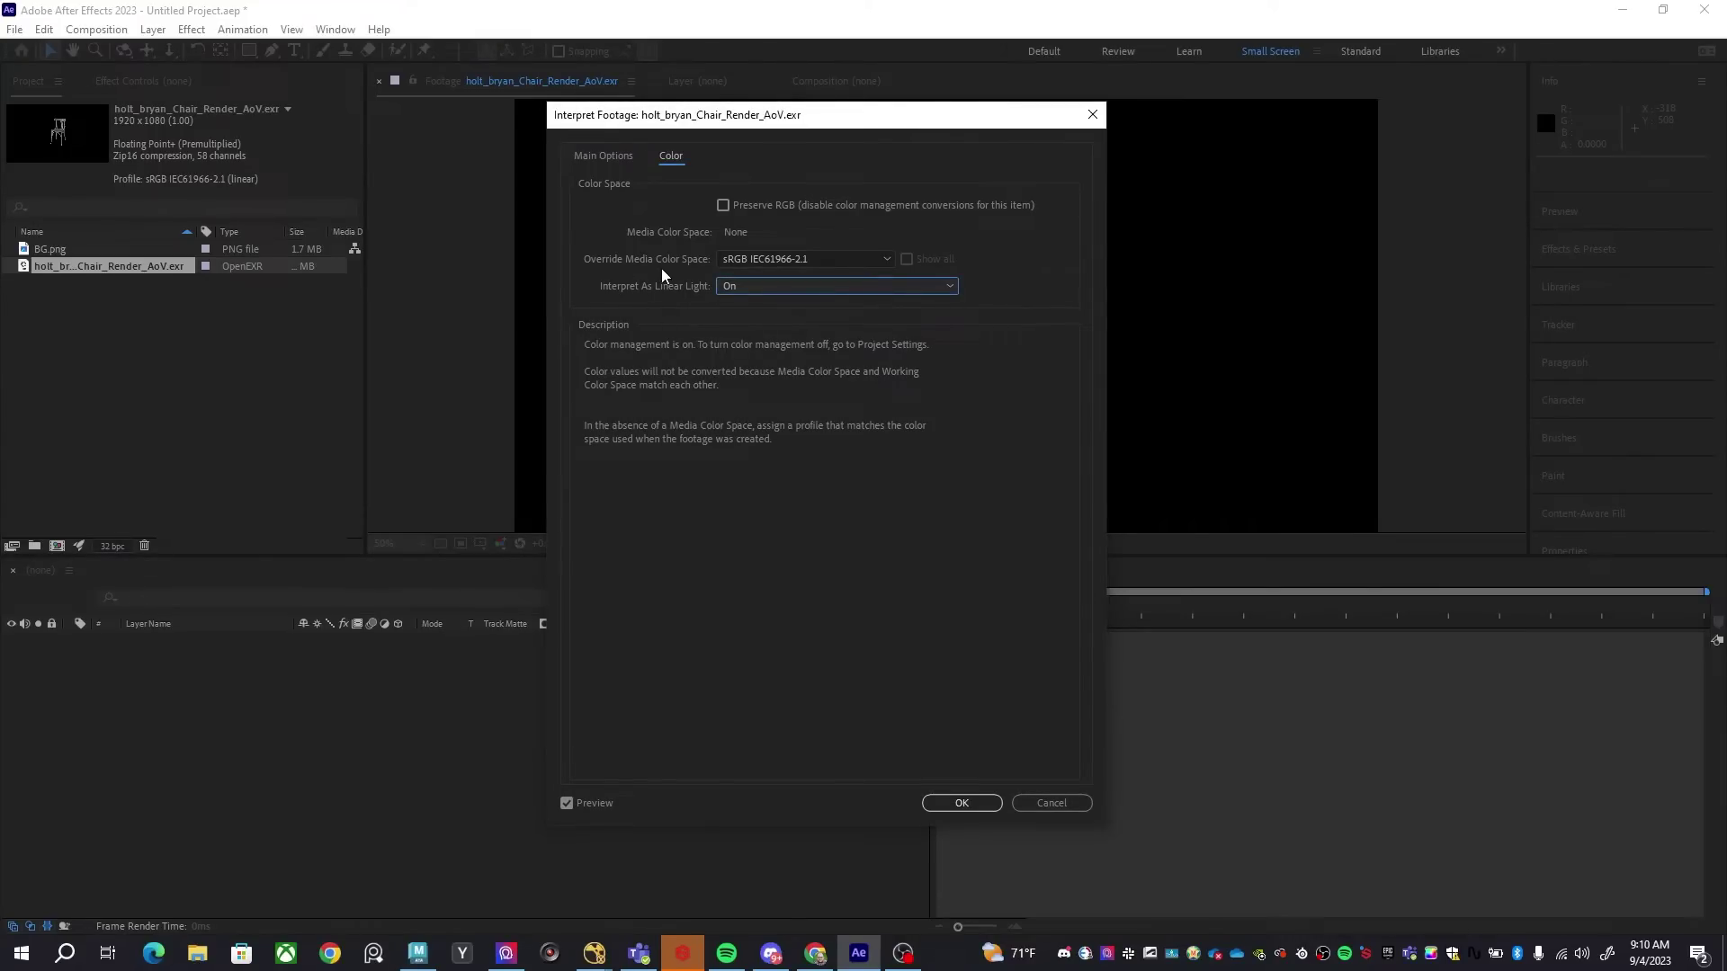
{"action": "left_click", "coordinate": [779, 260]}
{"action": "left_click", "coordinate": [790, 277]}
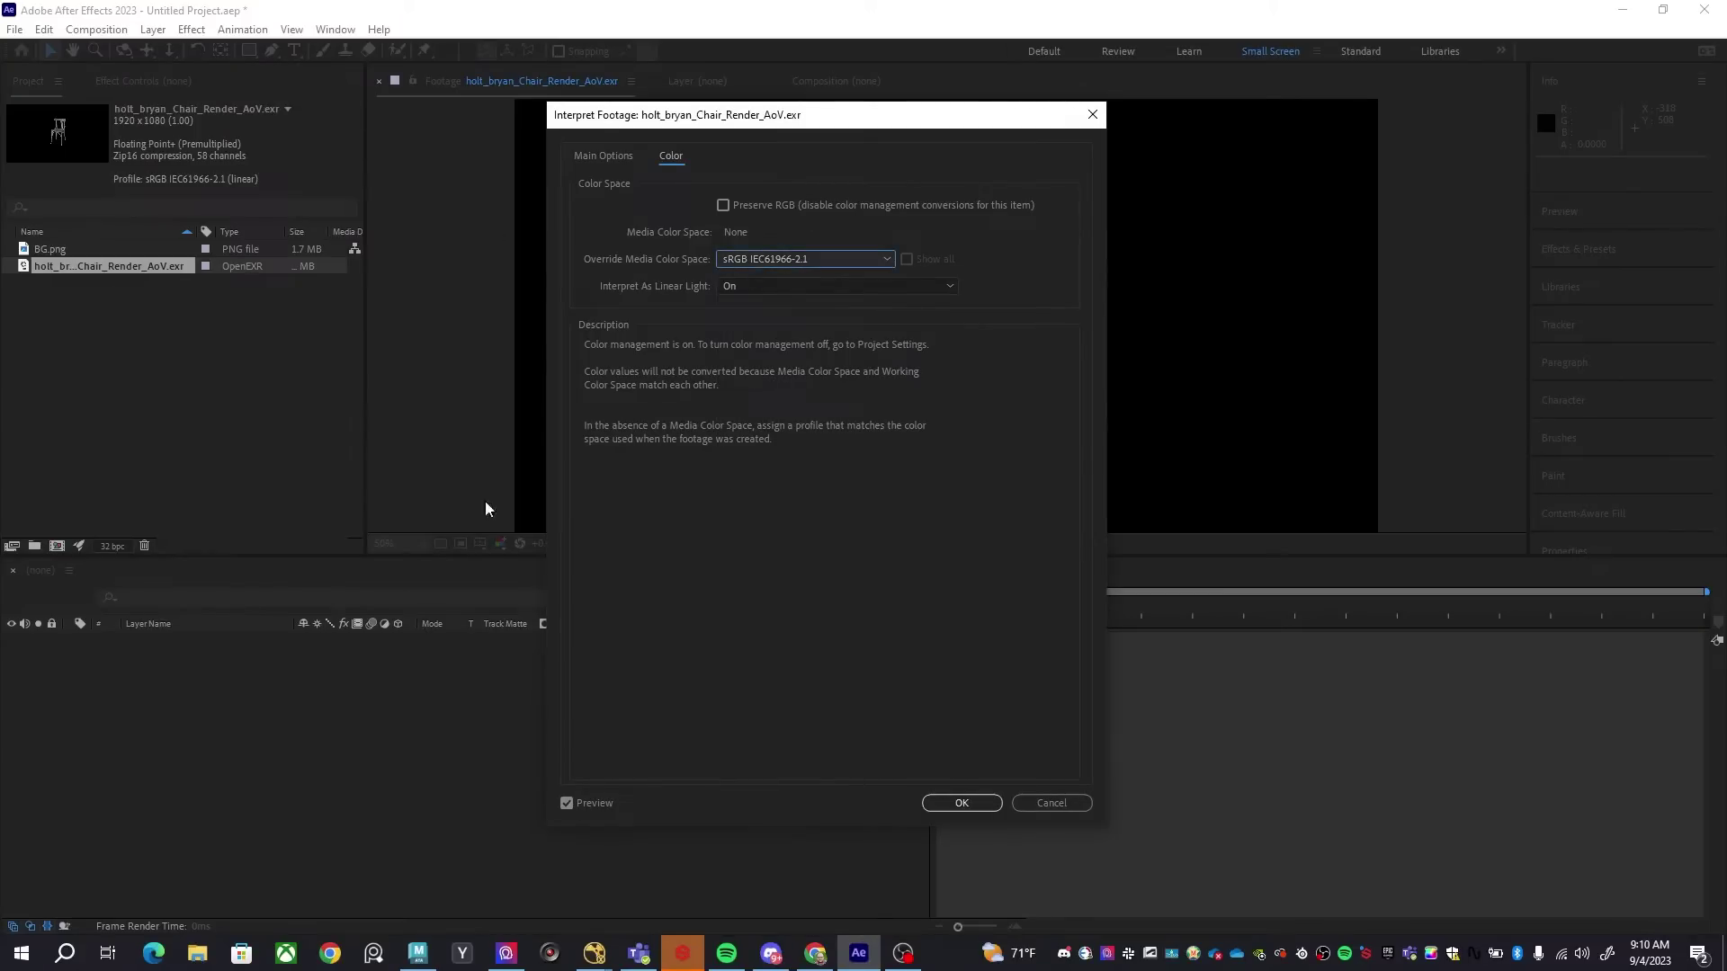
{"action": "left_click", "coordinate": [961, 803]}
Create a new composition from the chair EXR and add BG.png as the bottom layer
{"action": "left_click_drag", "start_coordinate": [108, 266], "coordinate": [56, 547]}
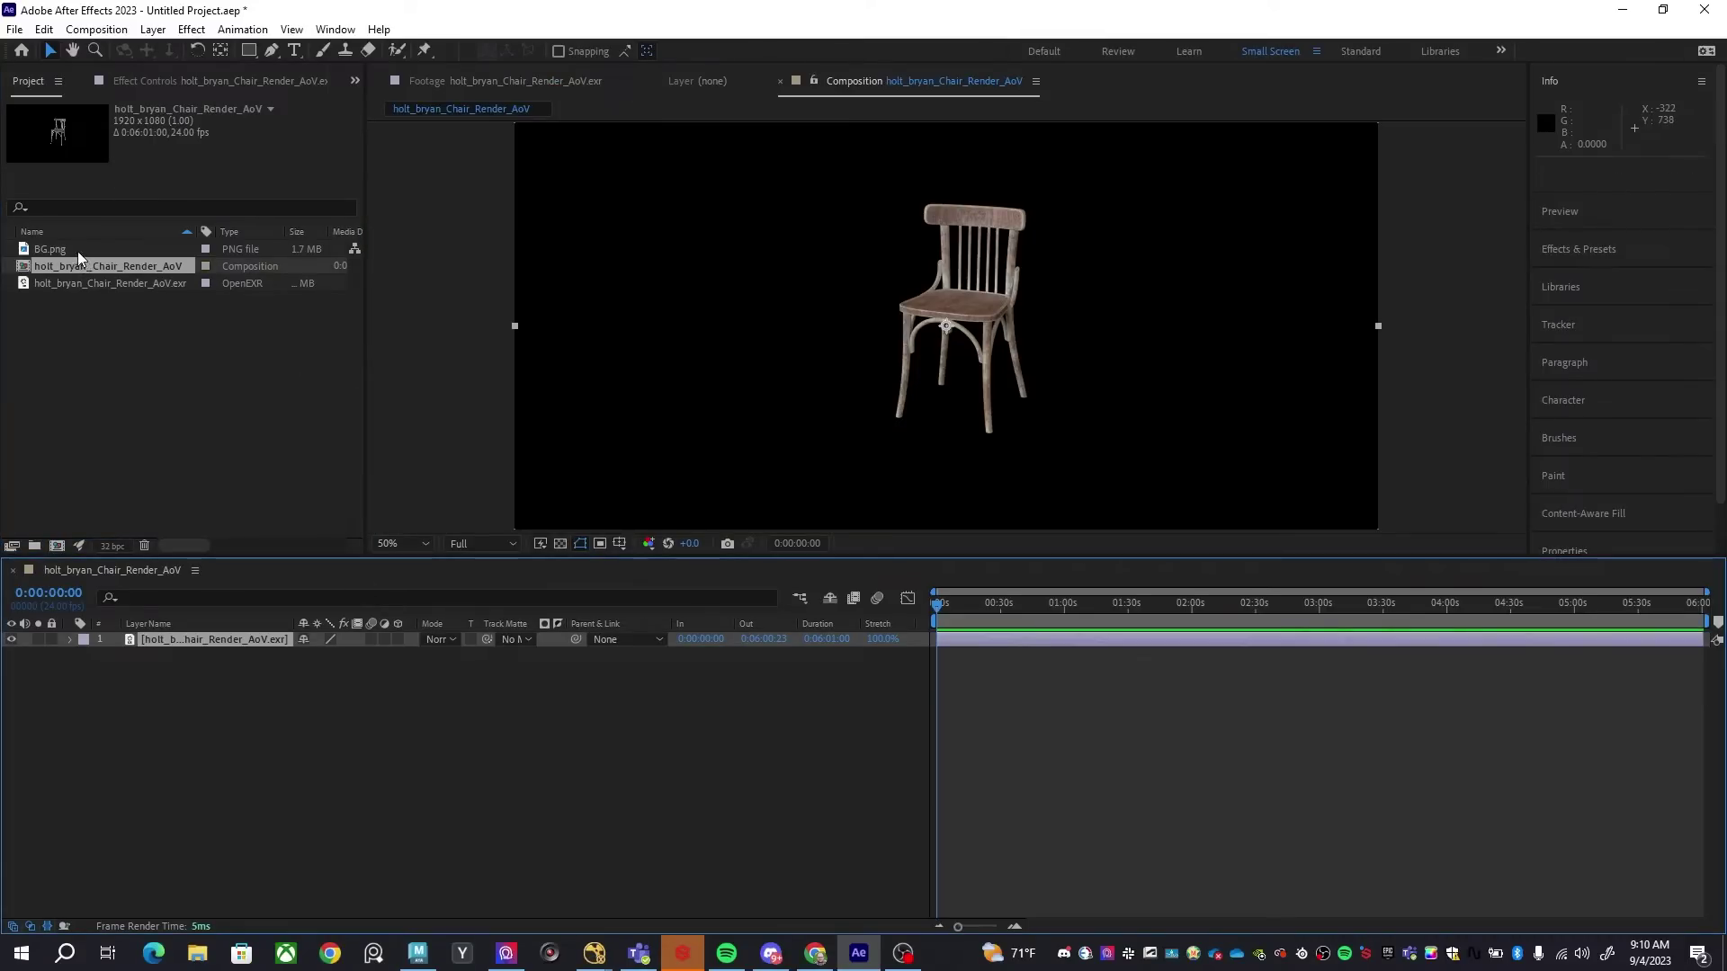
{"action": "left_click_drag", "start_coordinate": [78, 251], "coordinate": [285, 715]}
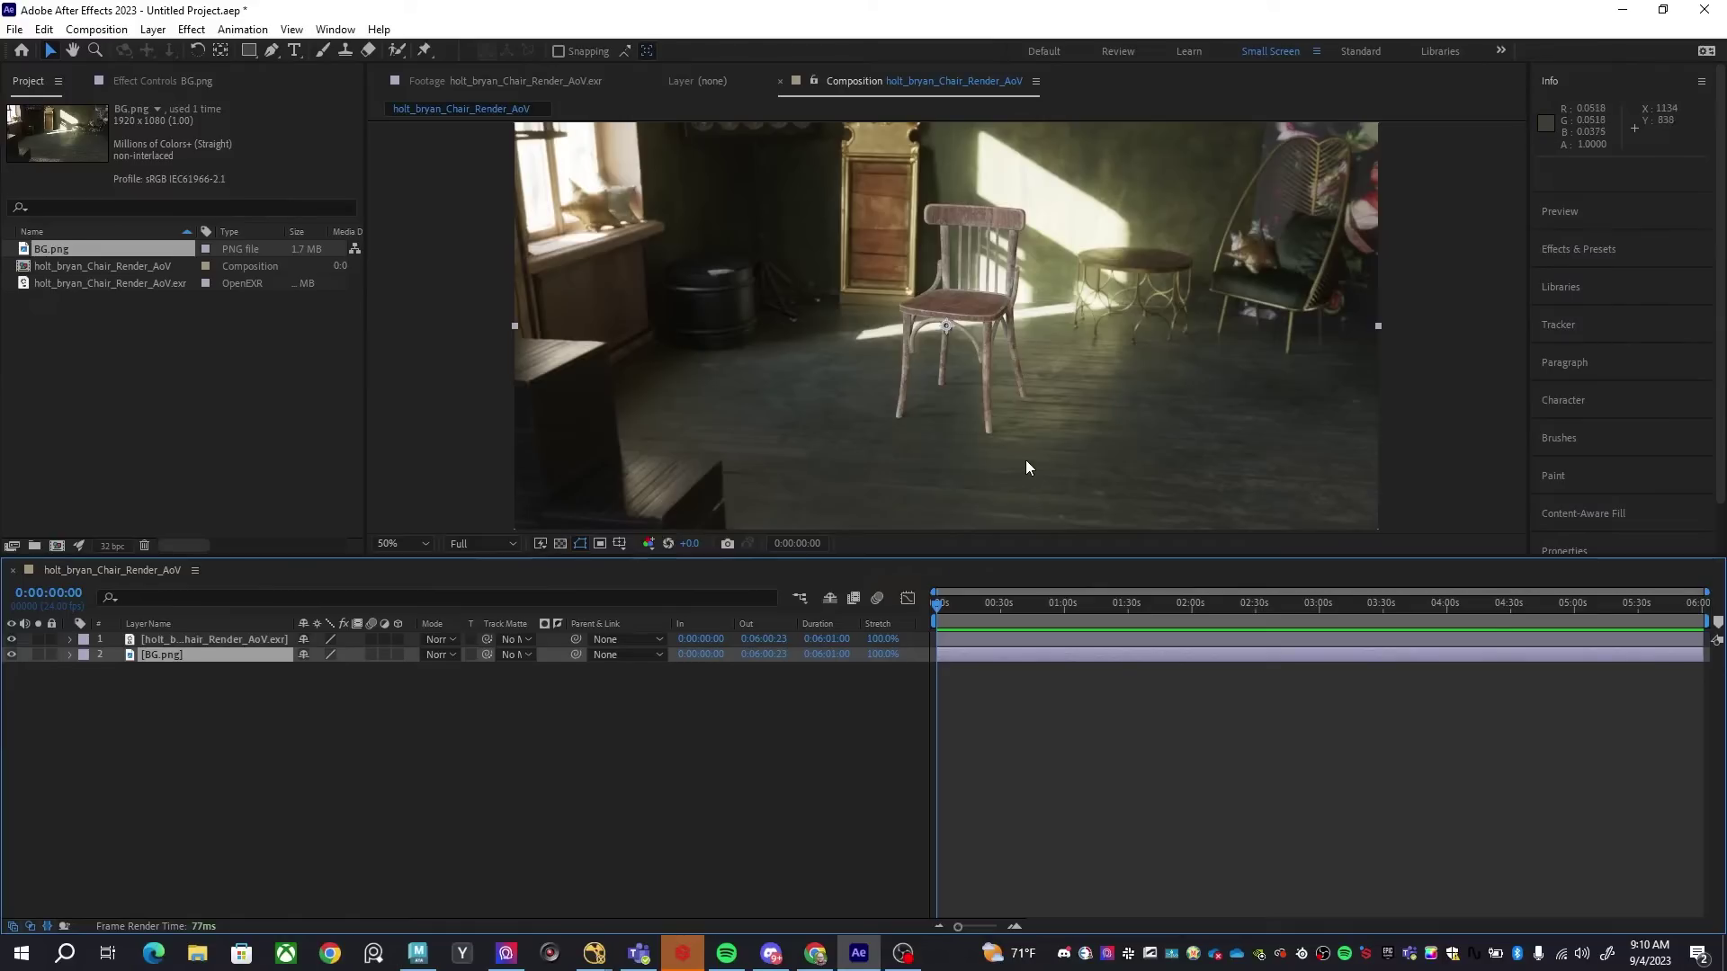
{"action": "scroll", "coordinate": [1025, 464], "scroll_direction": "up", "scroll_amount": 3}
{"action": "scroll", "coordinate": [852, 405], "scroll_direction": "down", "scroll_amount": 2}
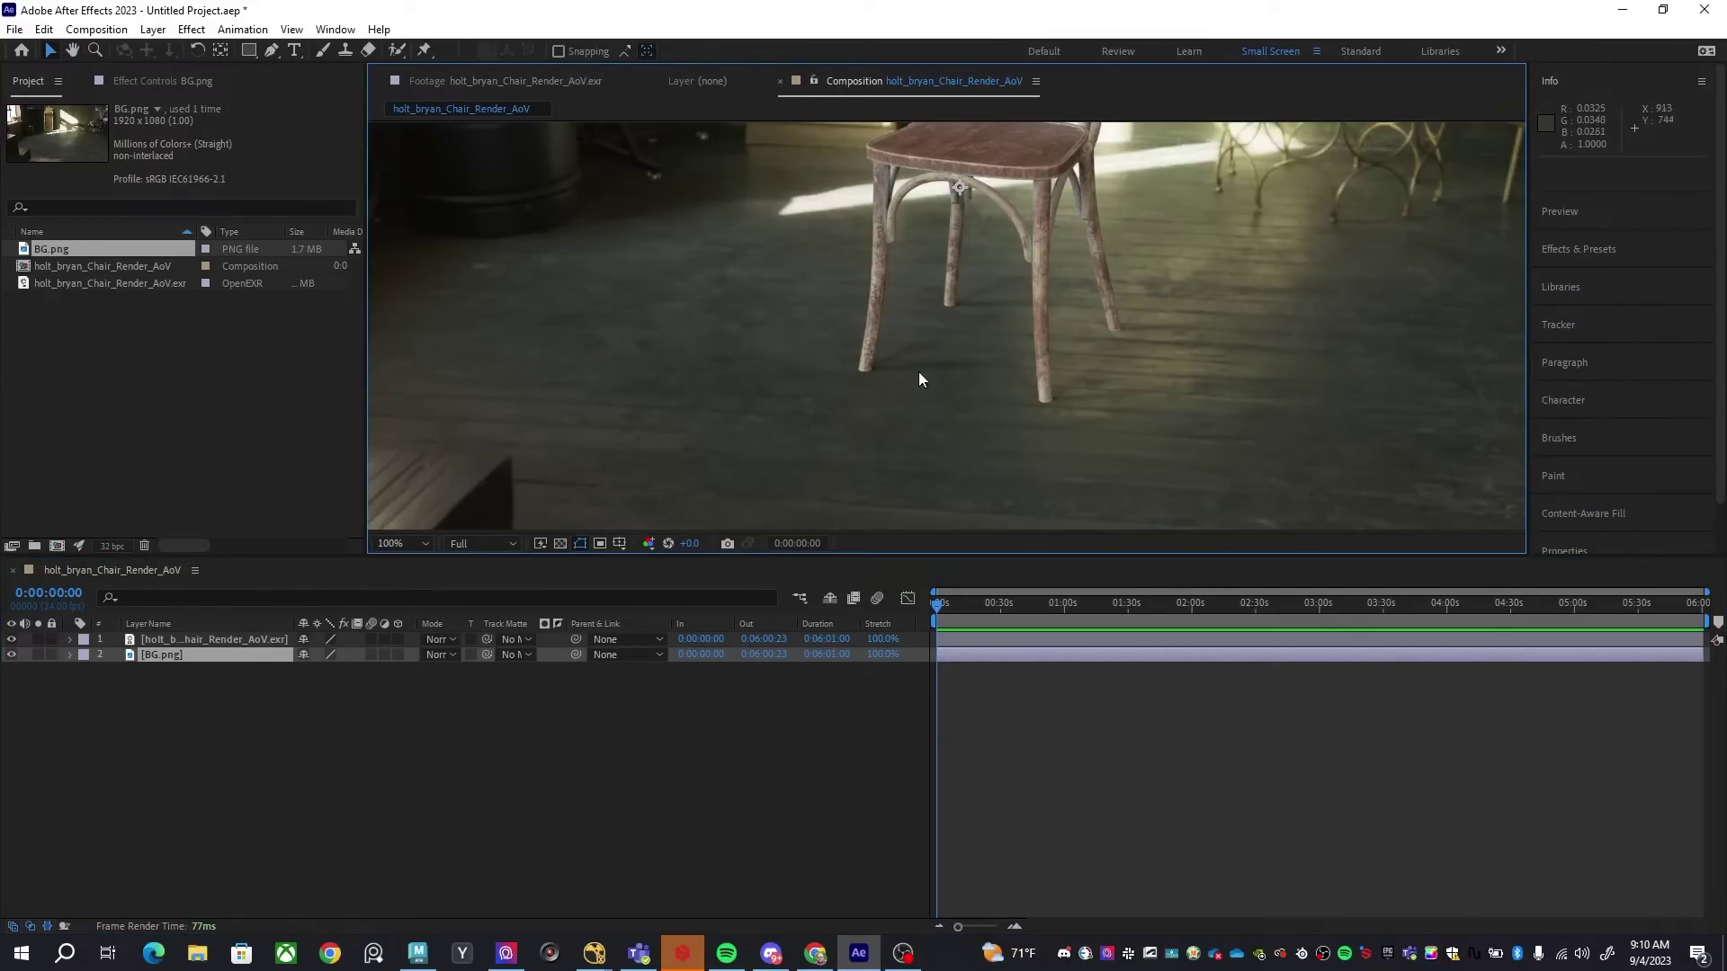
{"action": "left_click", "coordinate": [288, 756]}
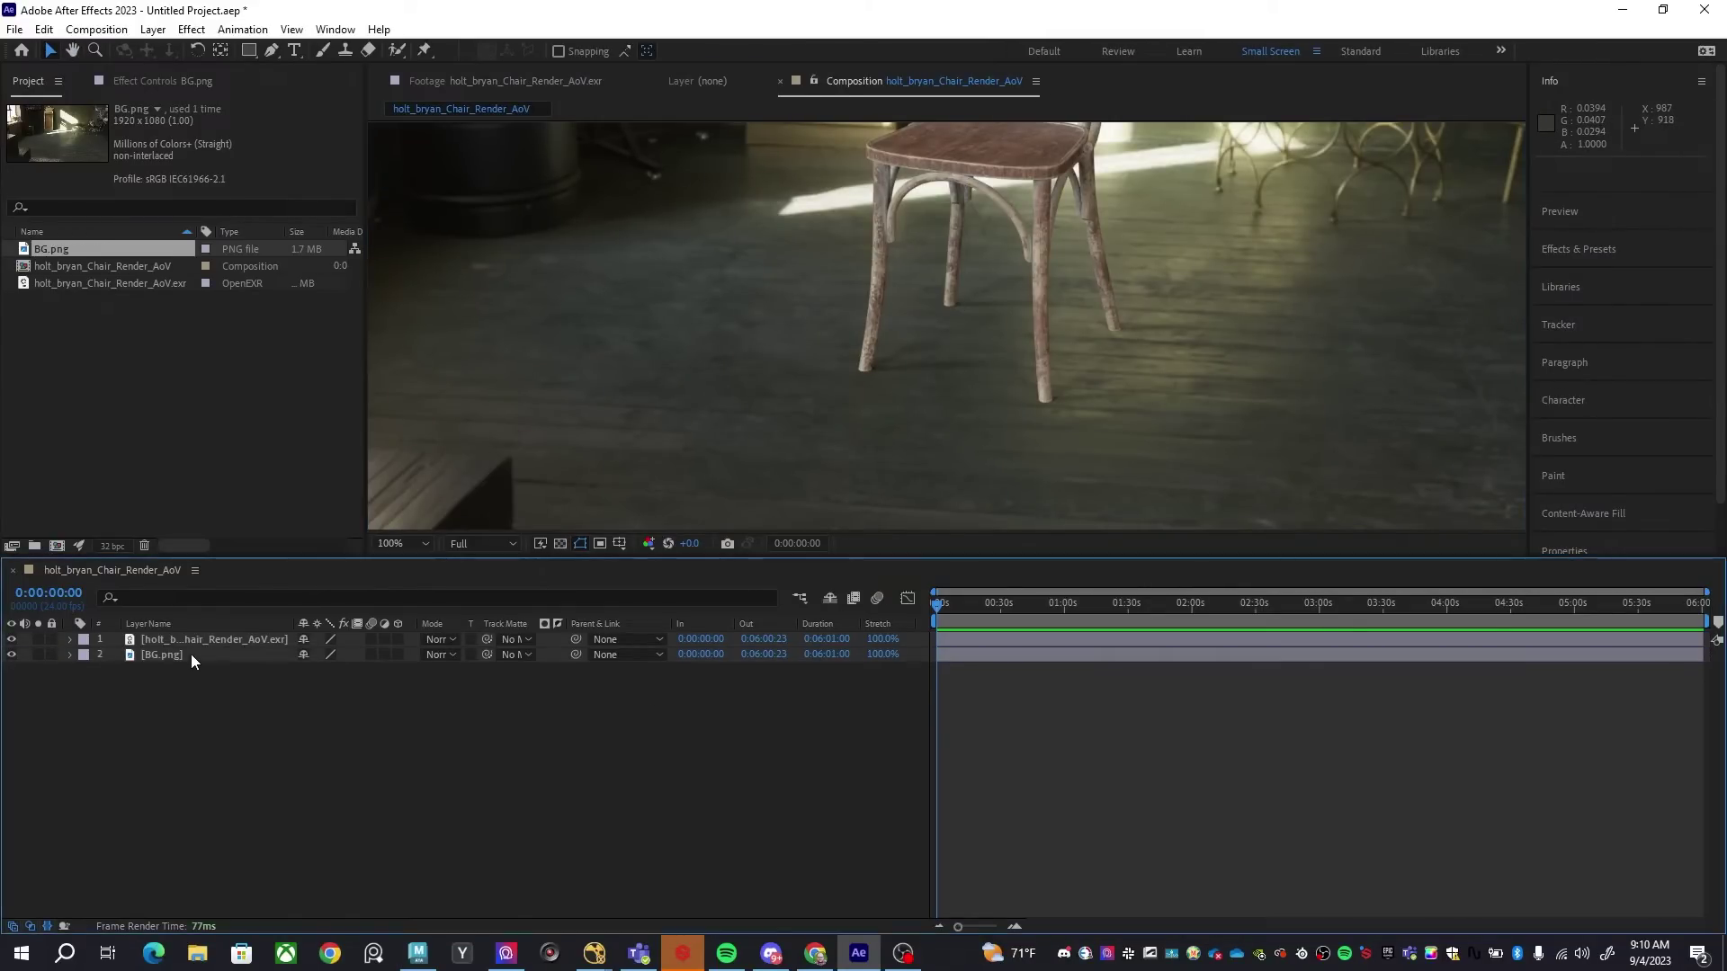
Rename the chair layer to Base and hide the BG.png layer
{"action": "left_click", "coordinate": [234, 641]}
{"action": "key", "text": "Return"}
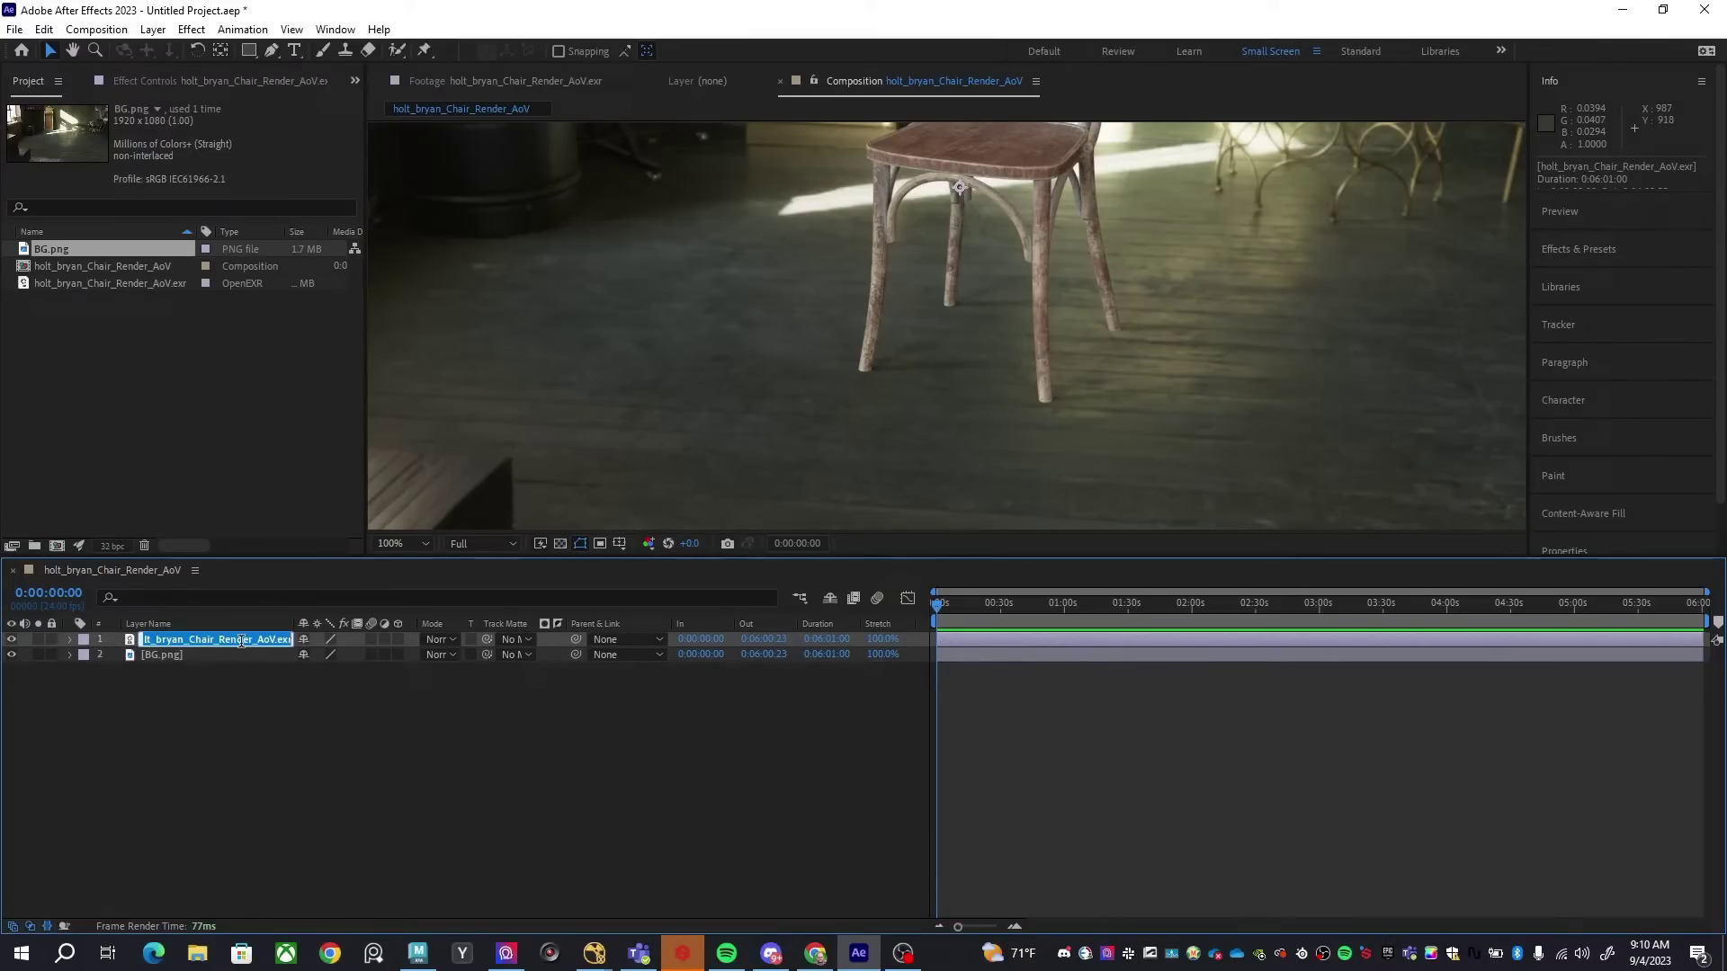
{"action": "type", "text": "Base"}
{"action": "key", "text": "Return"}
{"action": "left_click", "coordinate": [54, 654]}
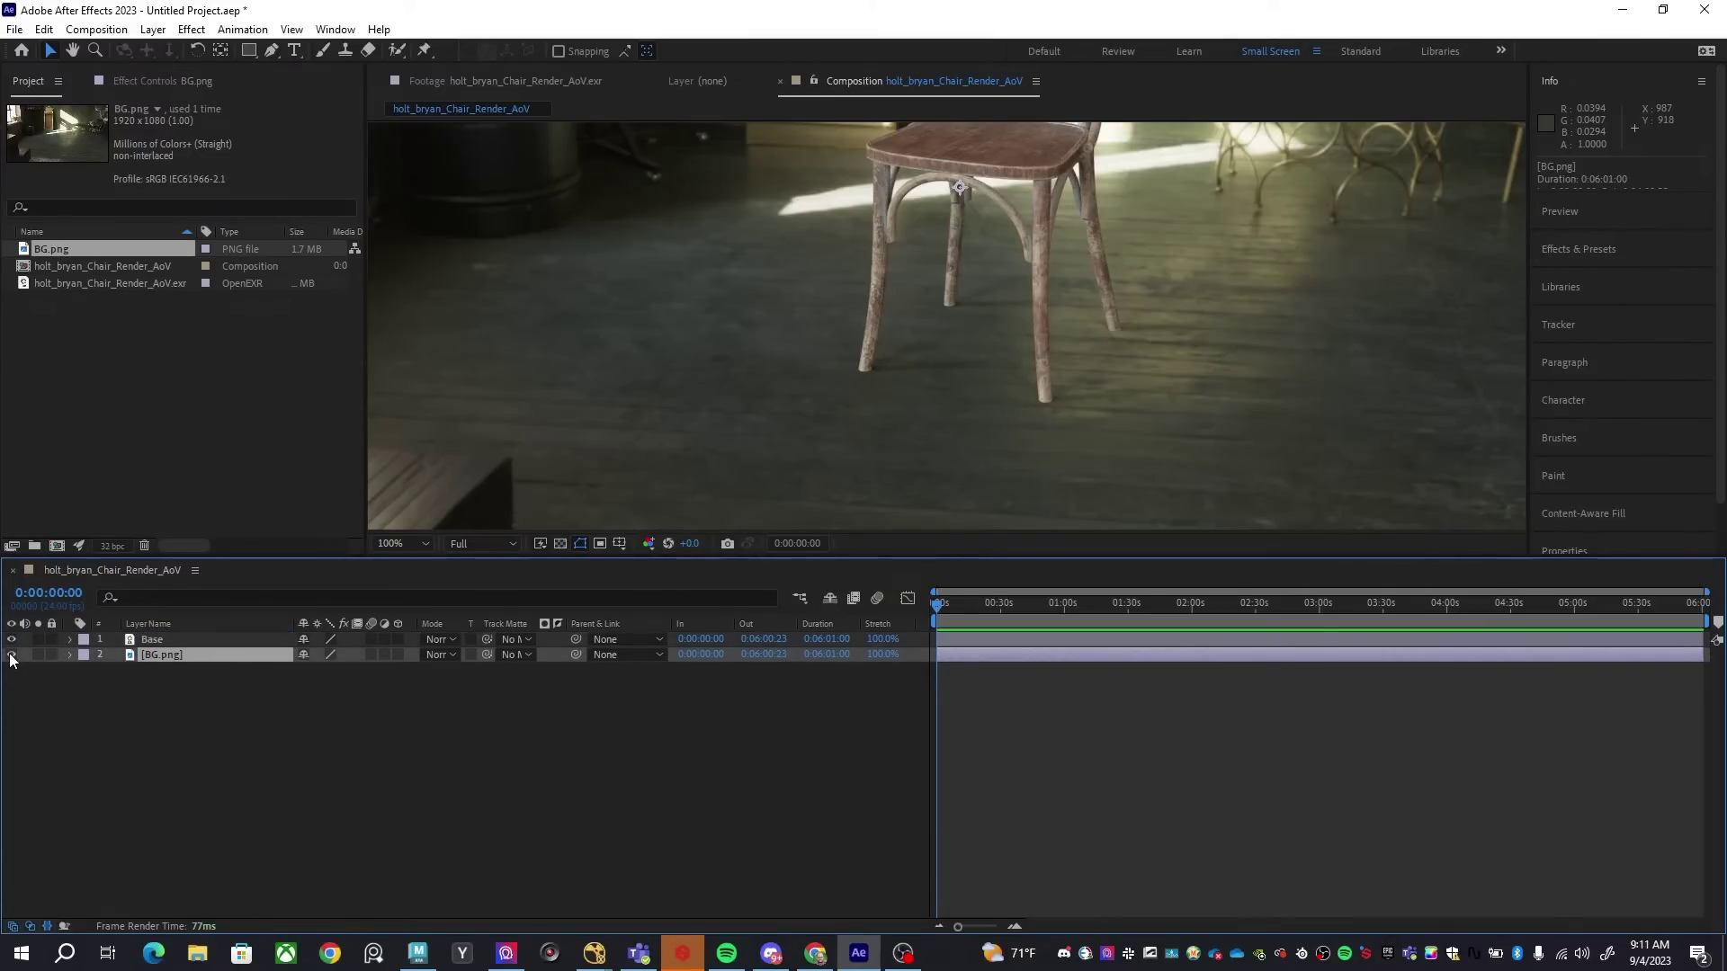
{"action": "left_click", "coordinate": [12, 655]}
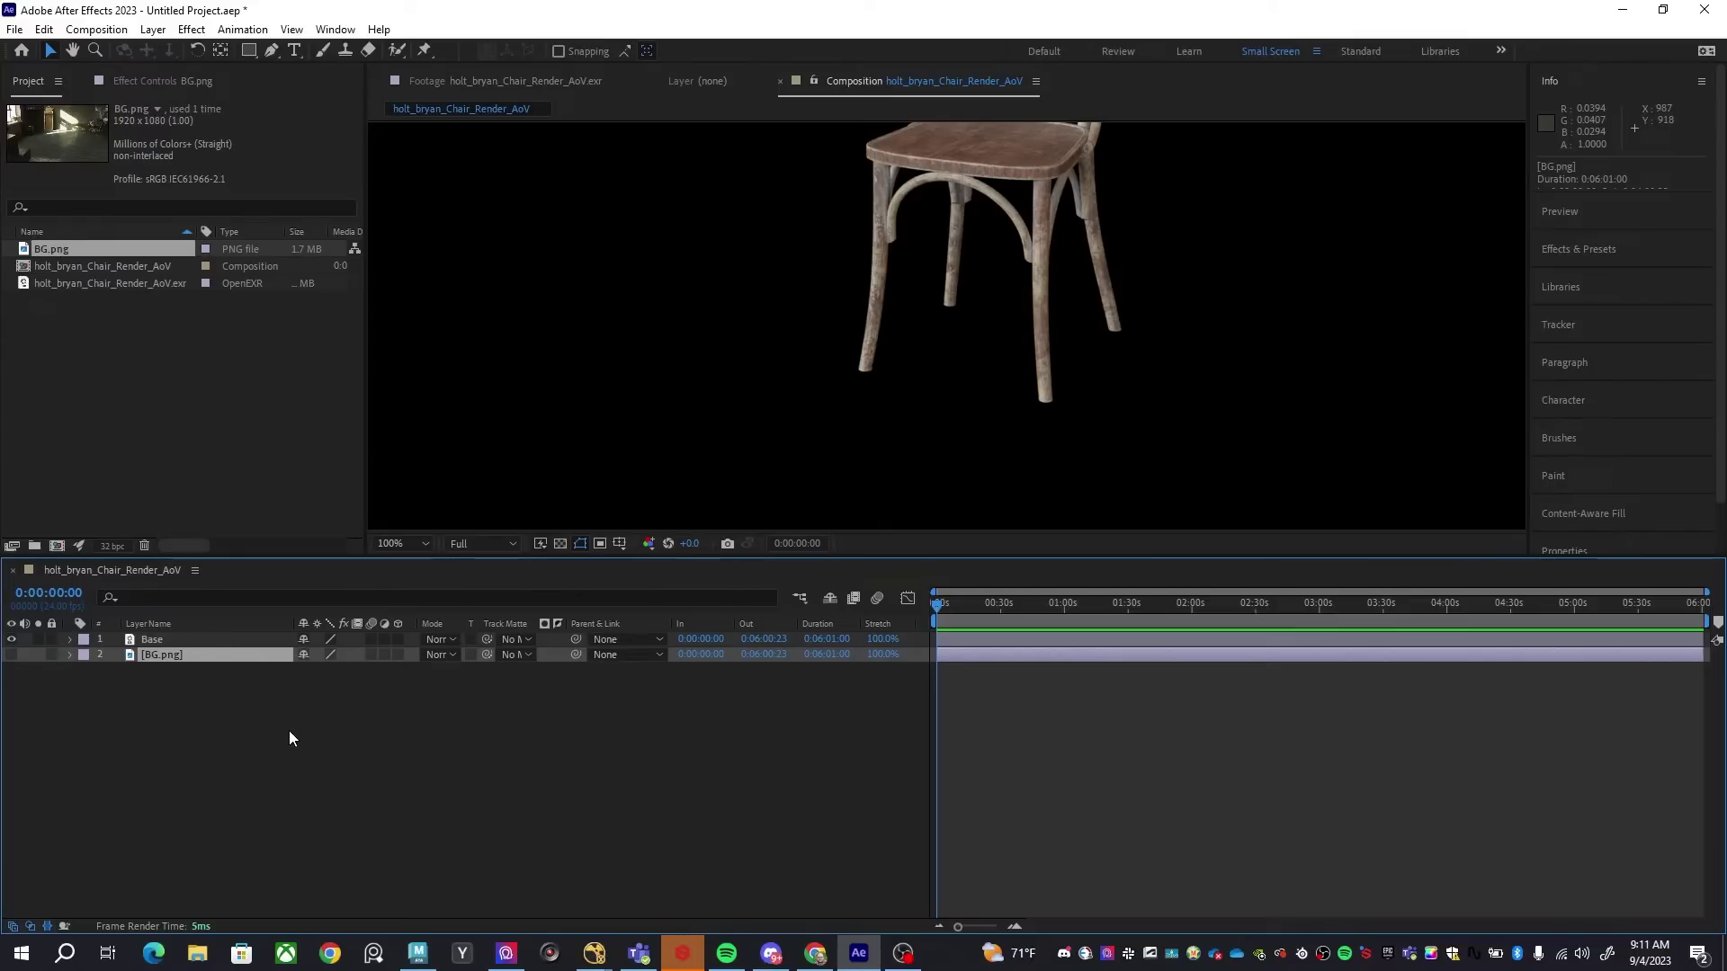
Duplicate Base and name the new top layer Chair_Matte
{"action": "left_click", "coordinate": [187, 640]}
{"action": "key", "text": "ctrl+d"}
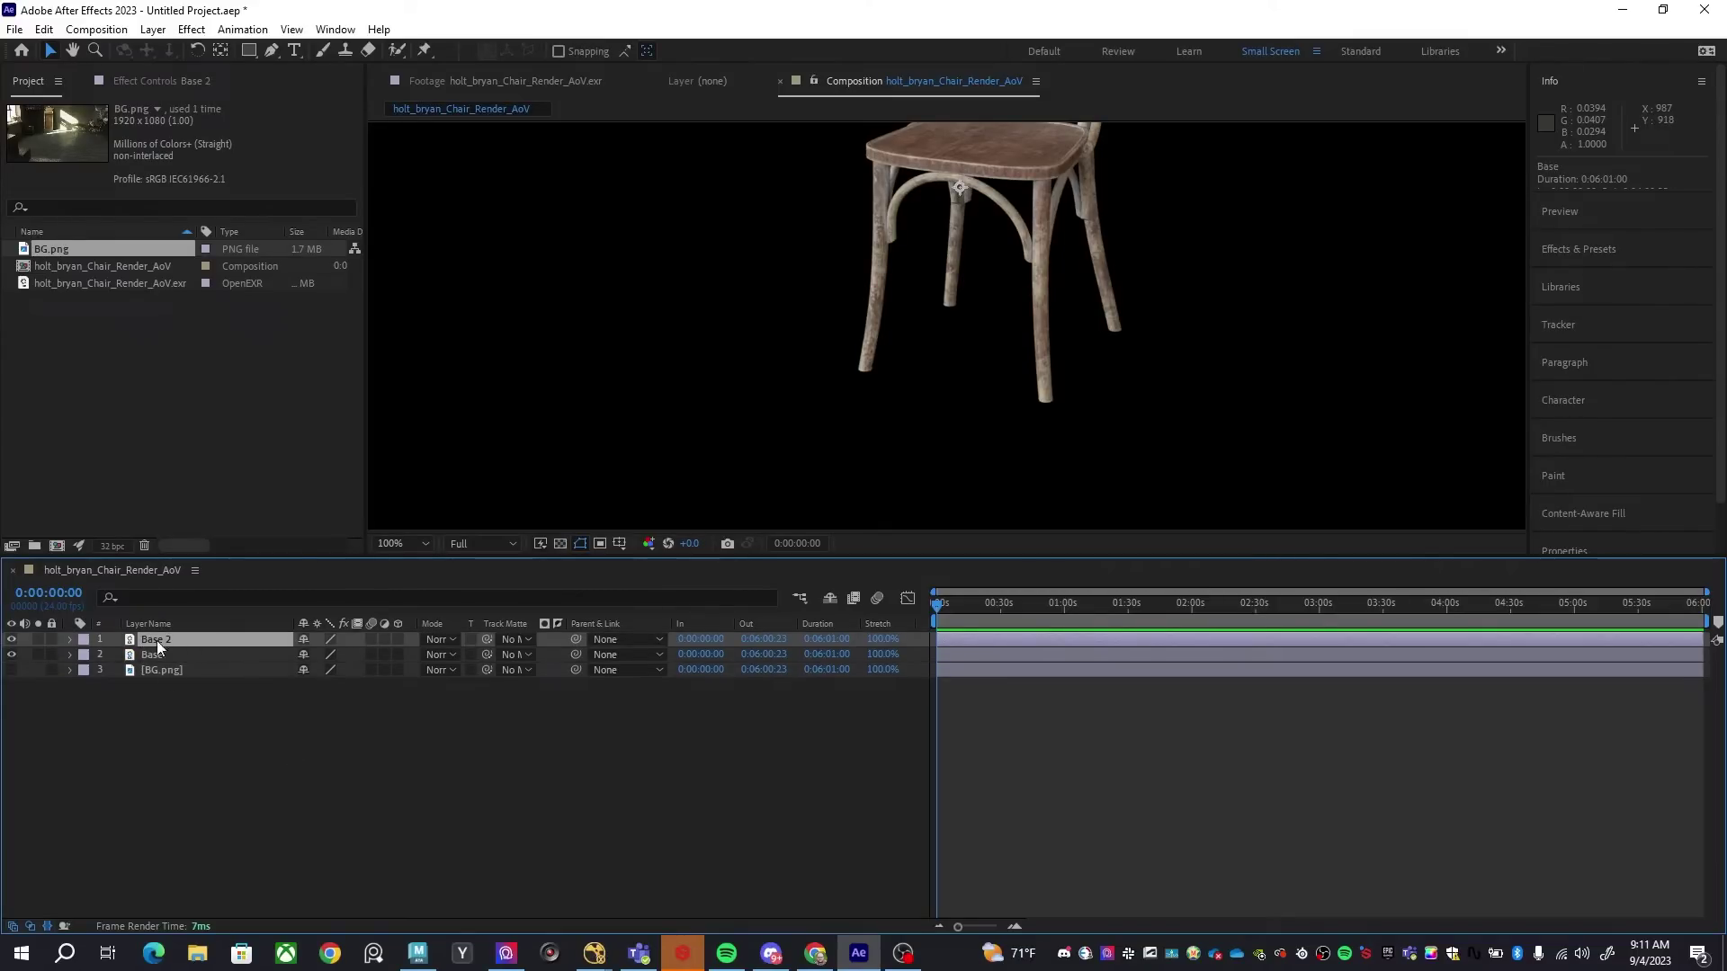
{"action": "left_click_drag", "start_coordinate": [1194, 197], "coordinate": [1161, 358]}
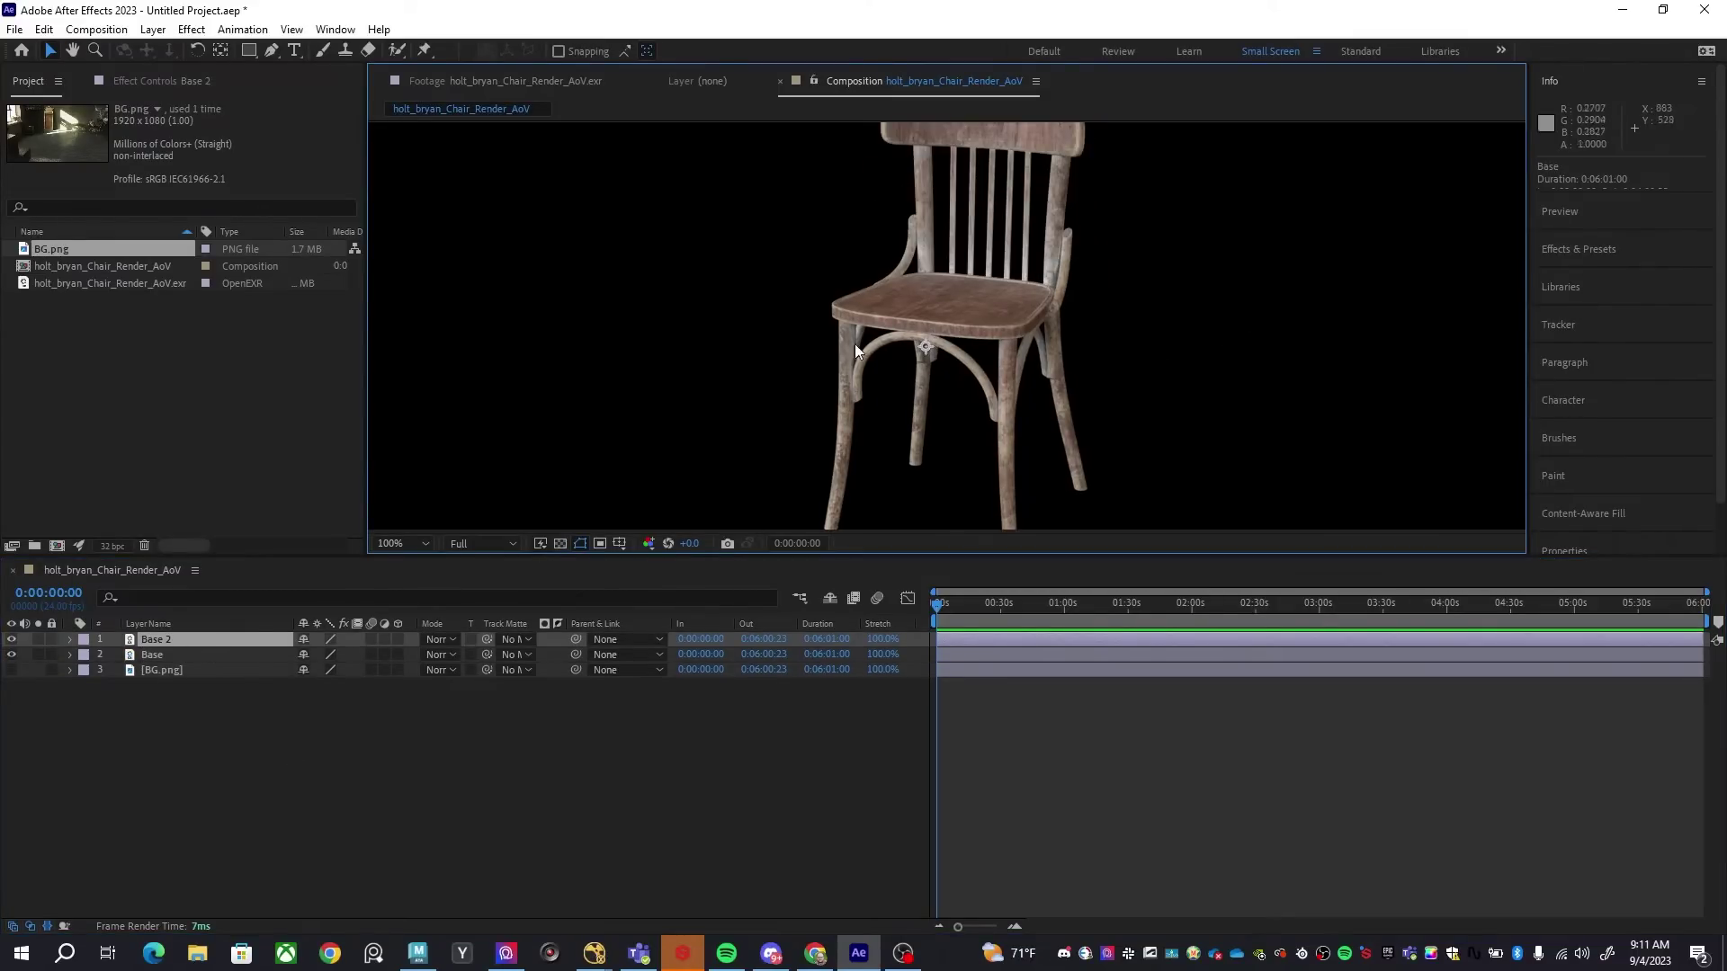
{"action": "left_click", "coordinate": [184, 640]}
{"action": "key", "text": "Return"}
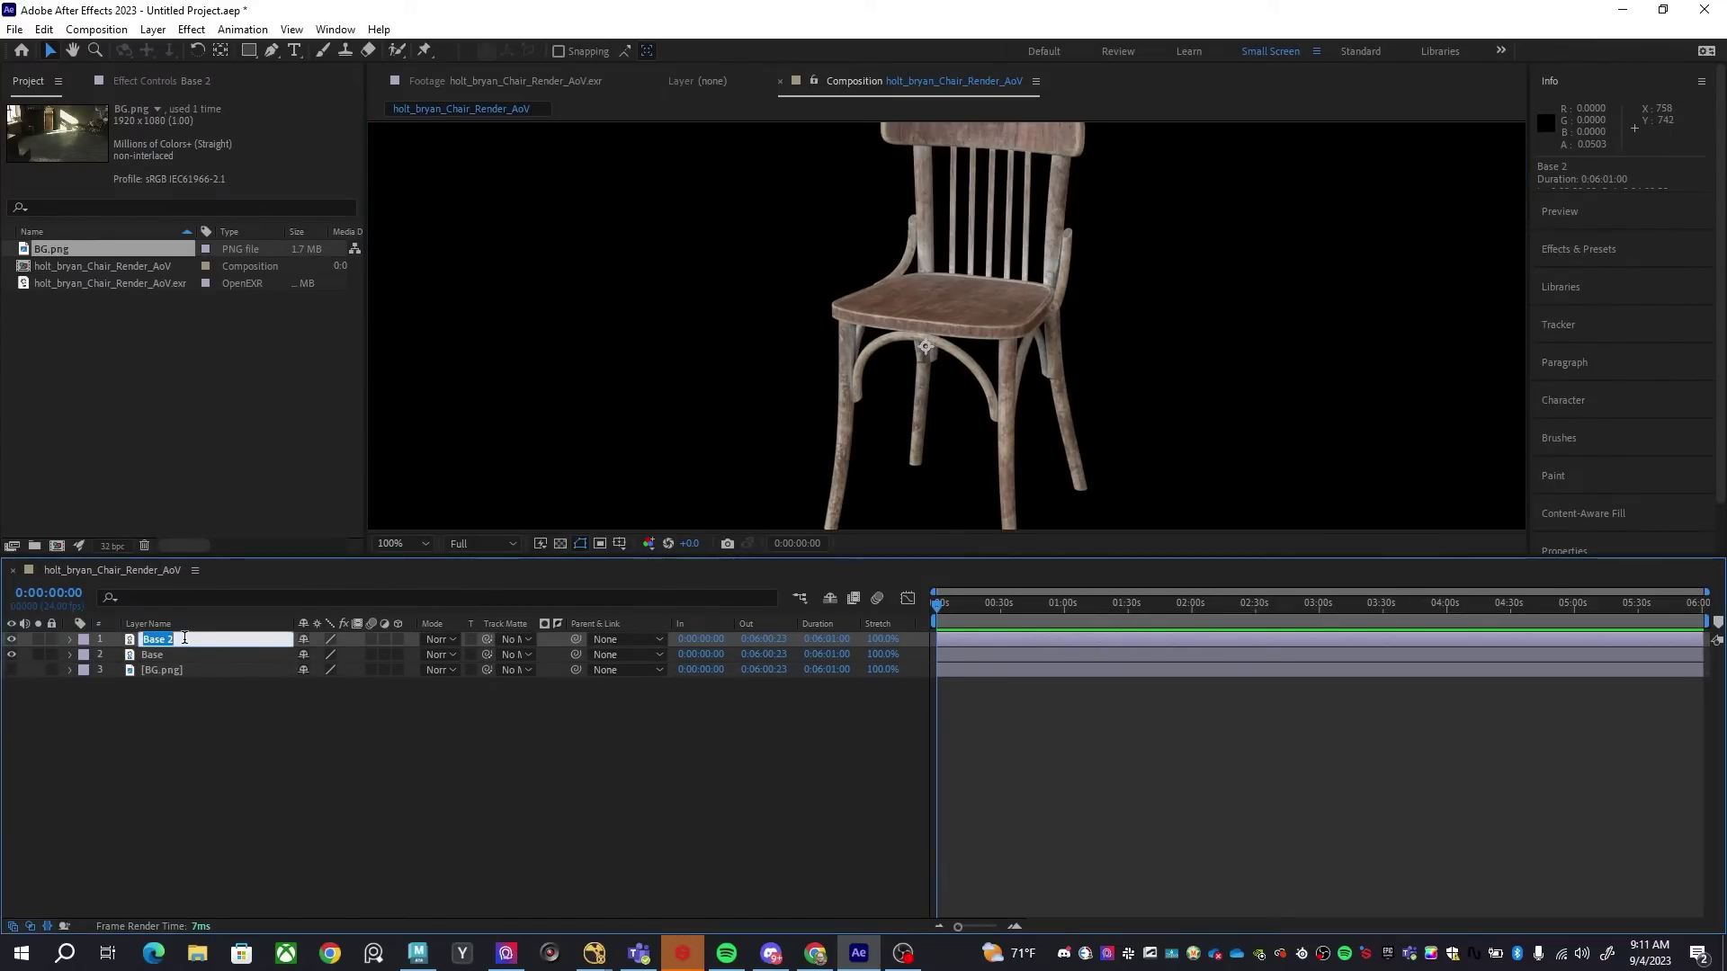
{"action": "type", "text": "Chair_Matte"}
{"action": "key", "text": "Return"}
{"action": "key", "text": "ctrl+space"}
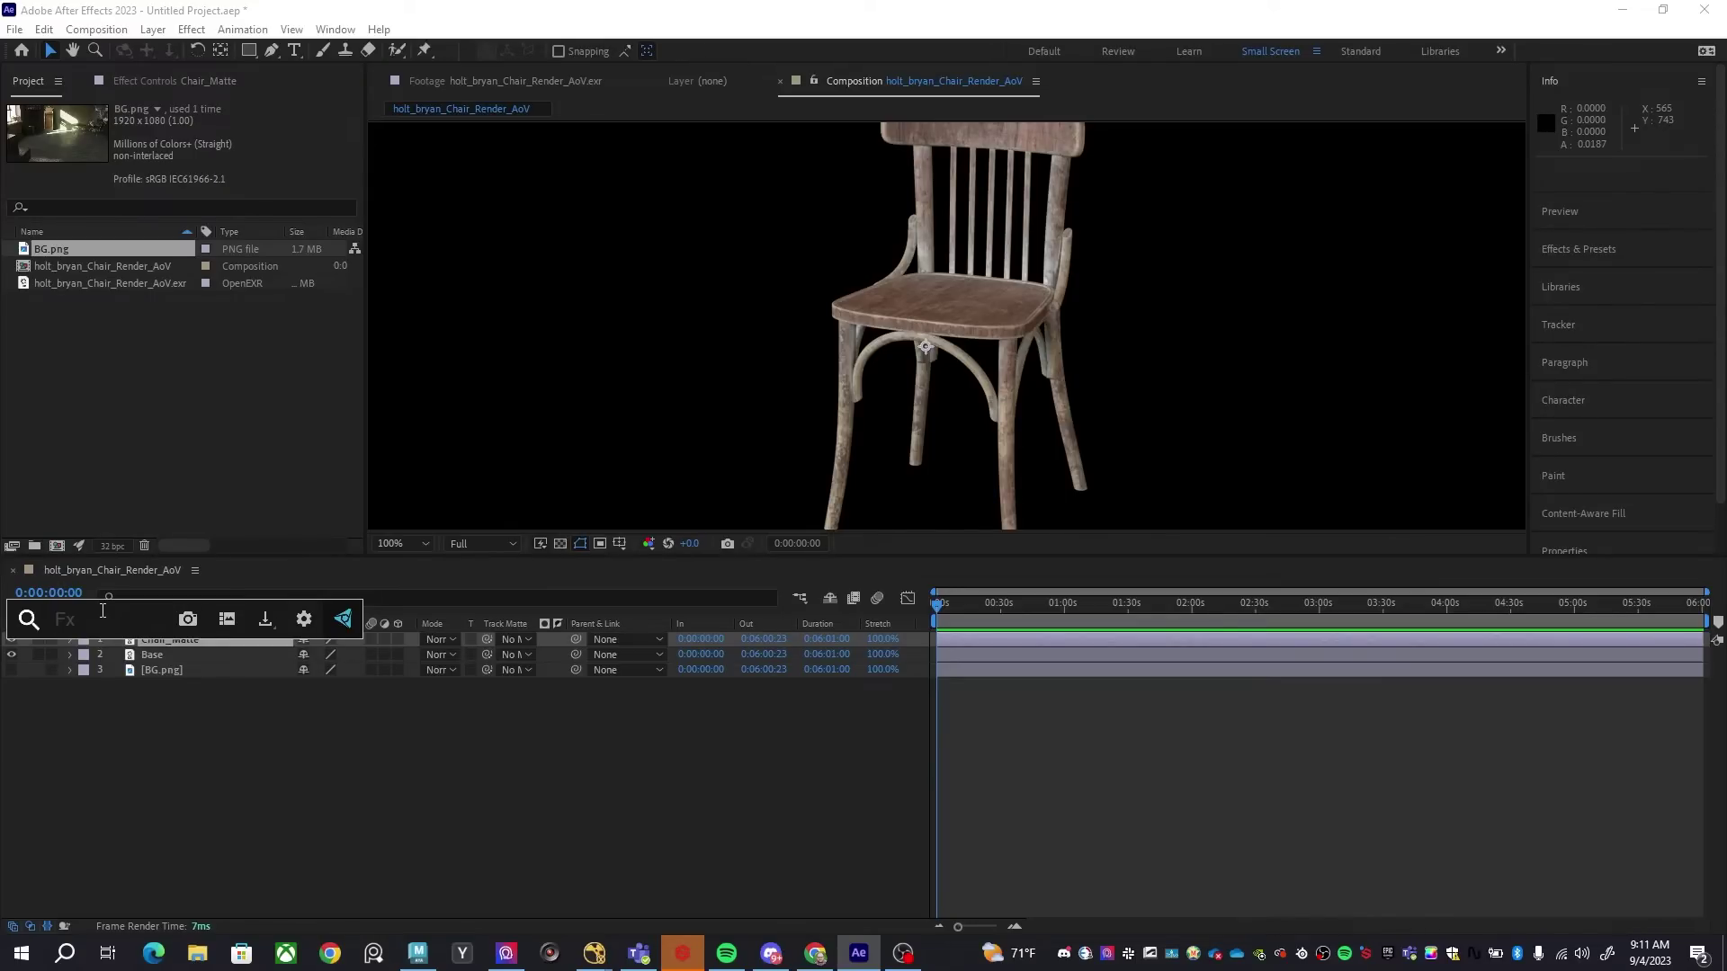
Apply Cryptomatte to Chair_Matte, select the chair, and set Output to Matte Only
{"action": "type", "text": "cryptom"}
{"action": "key", "text": "Return"}
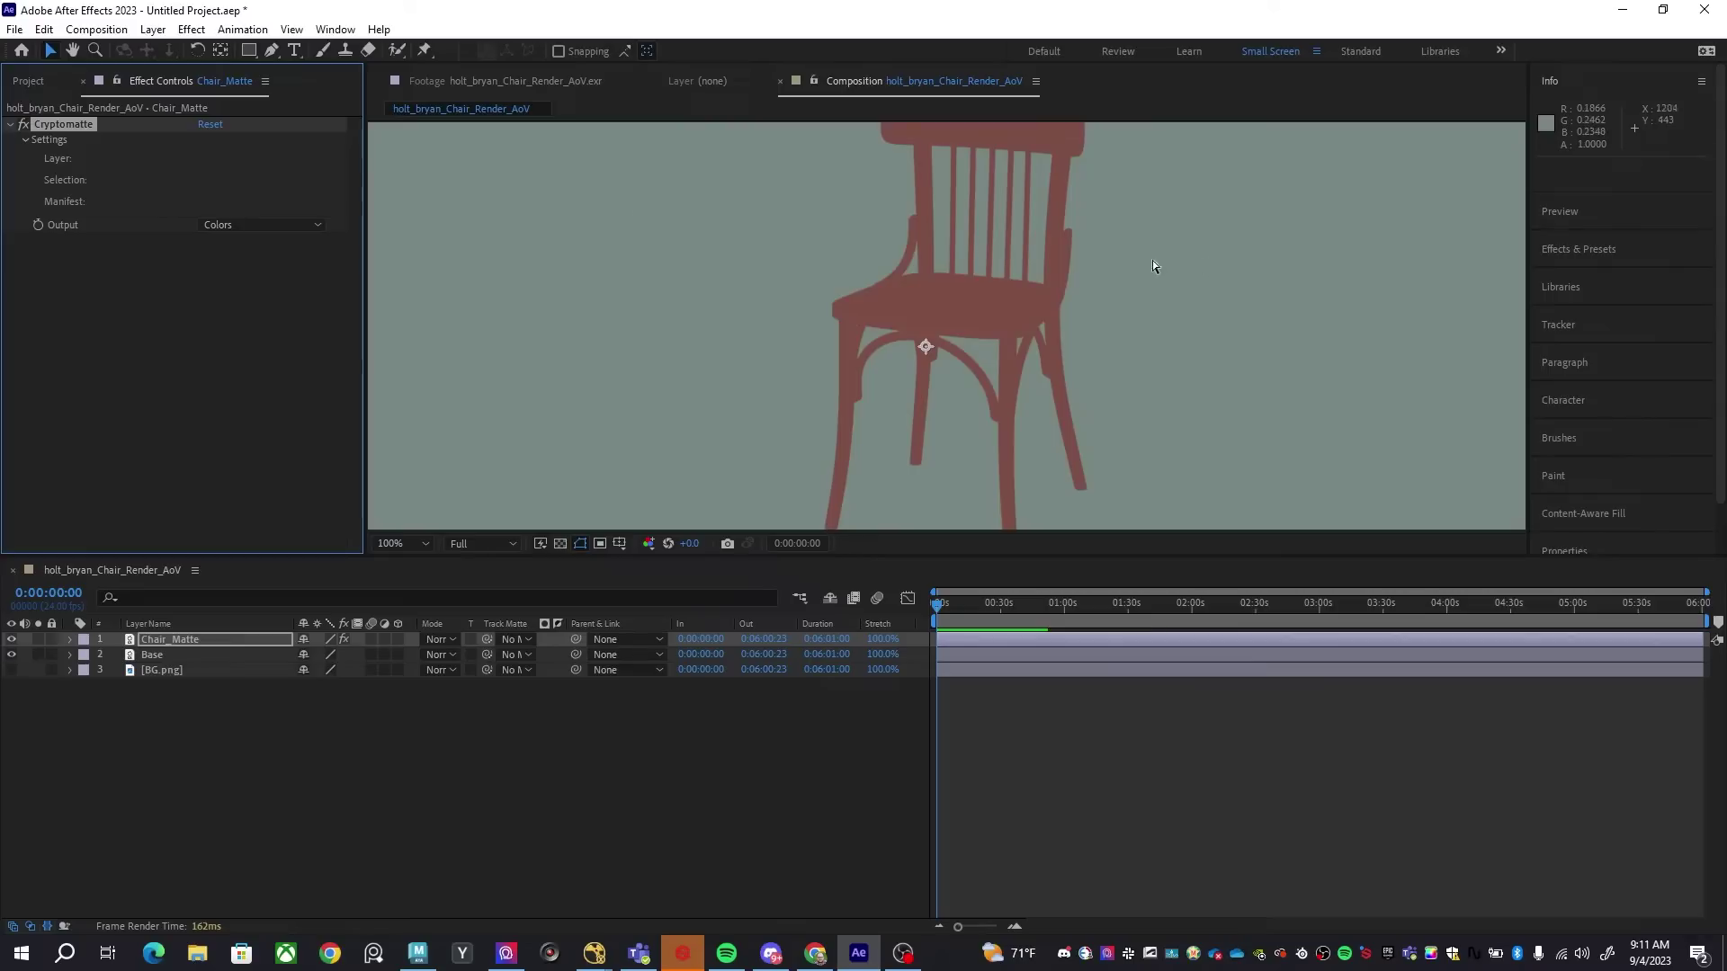
{"action": "key", "text": "comma"}
{"action": "key", "text": "comma"}
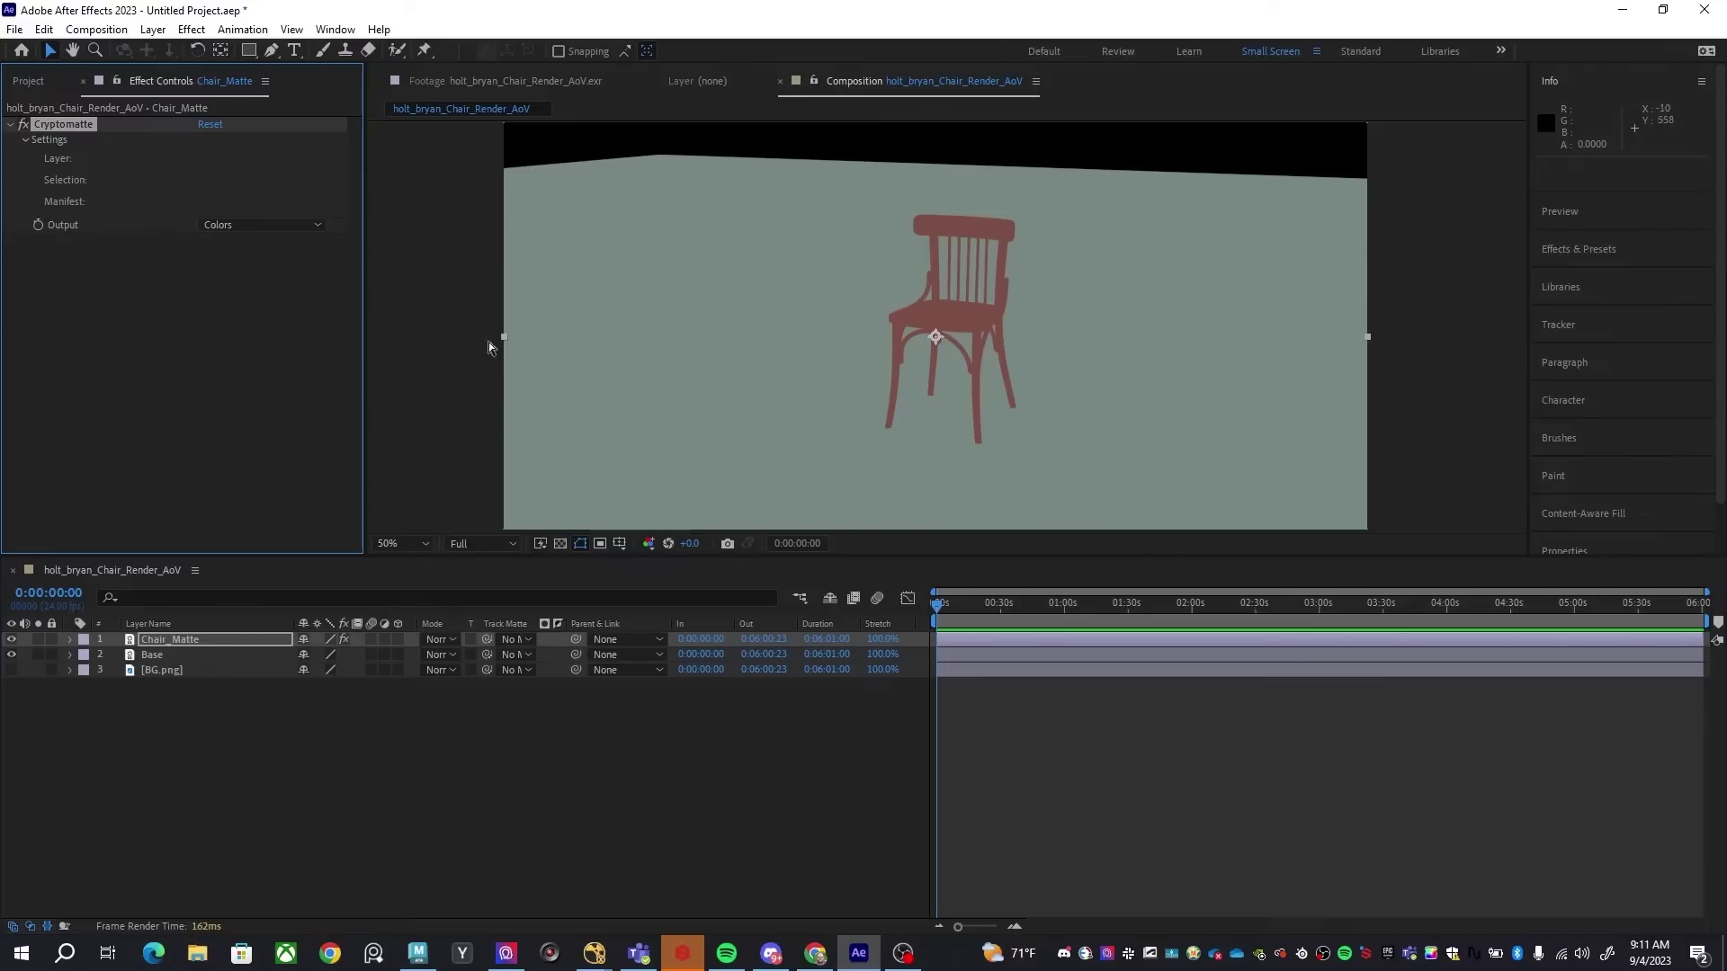
{"action": "left_click", "coordinate": [960, 321]}
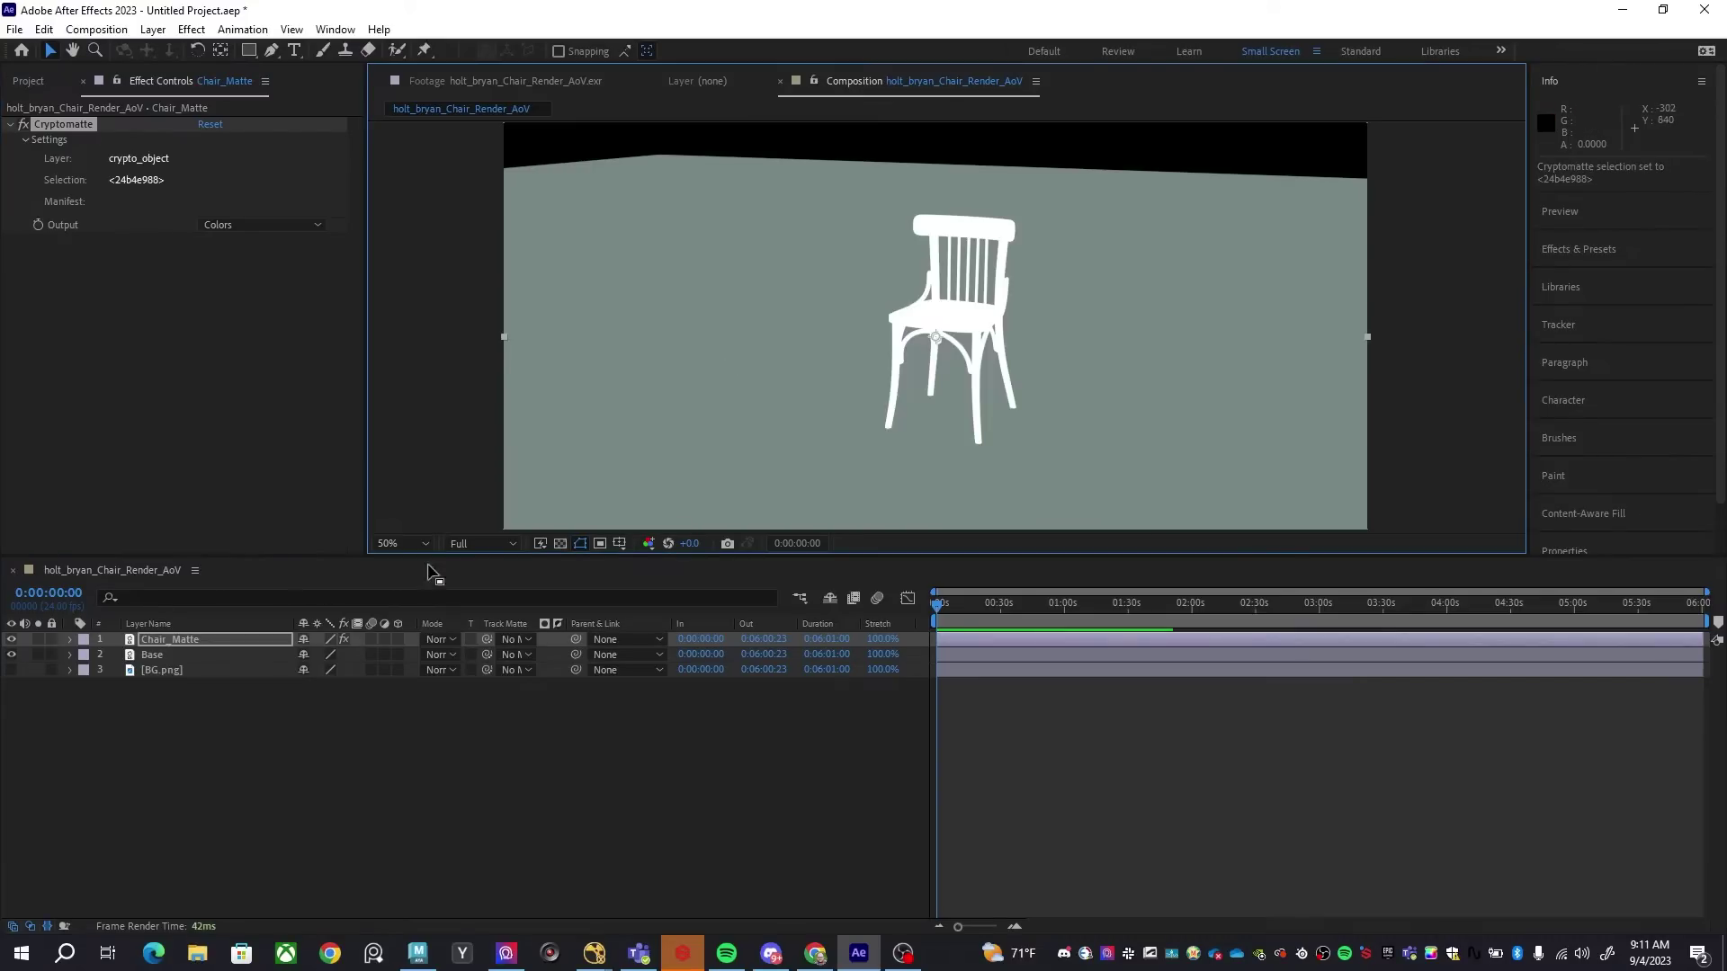
{"action": "left_click", "coordinate": [284, 226]}
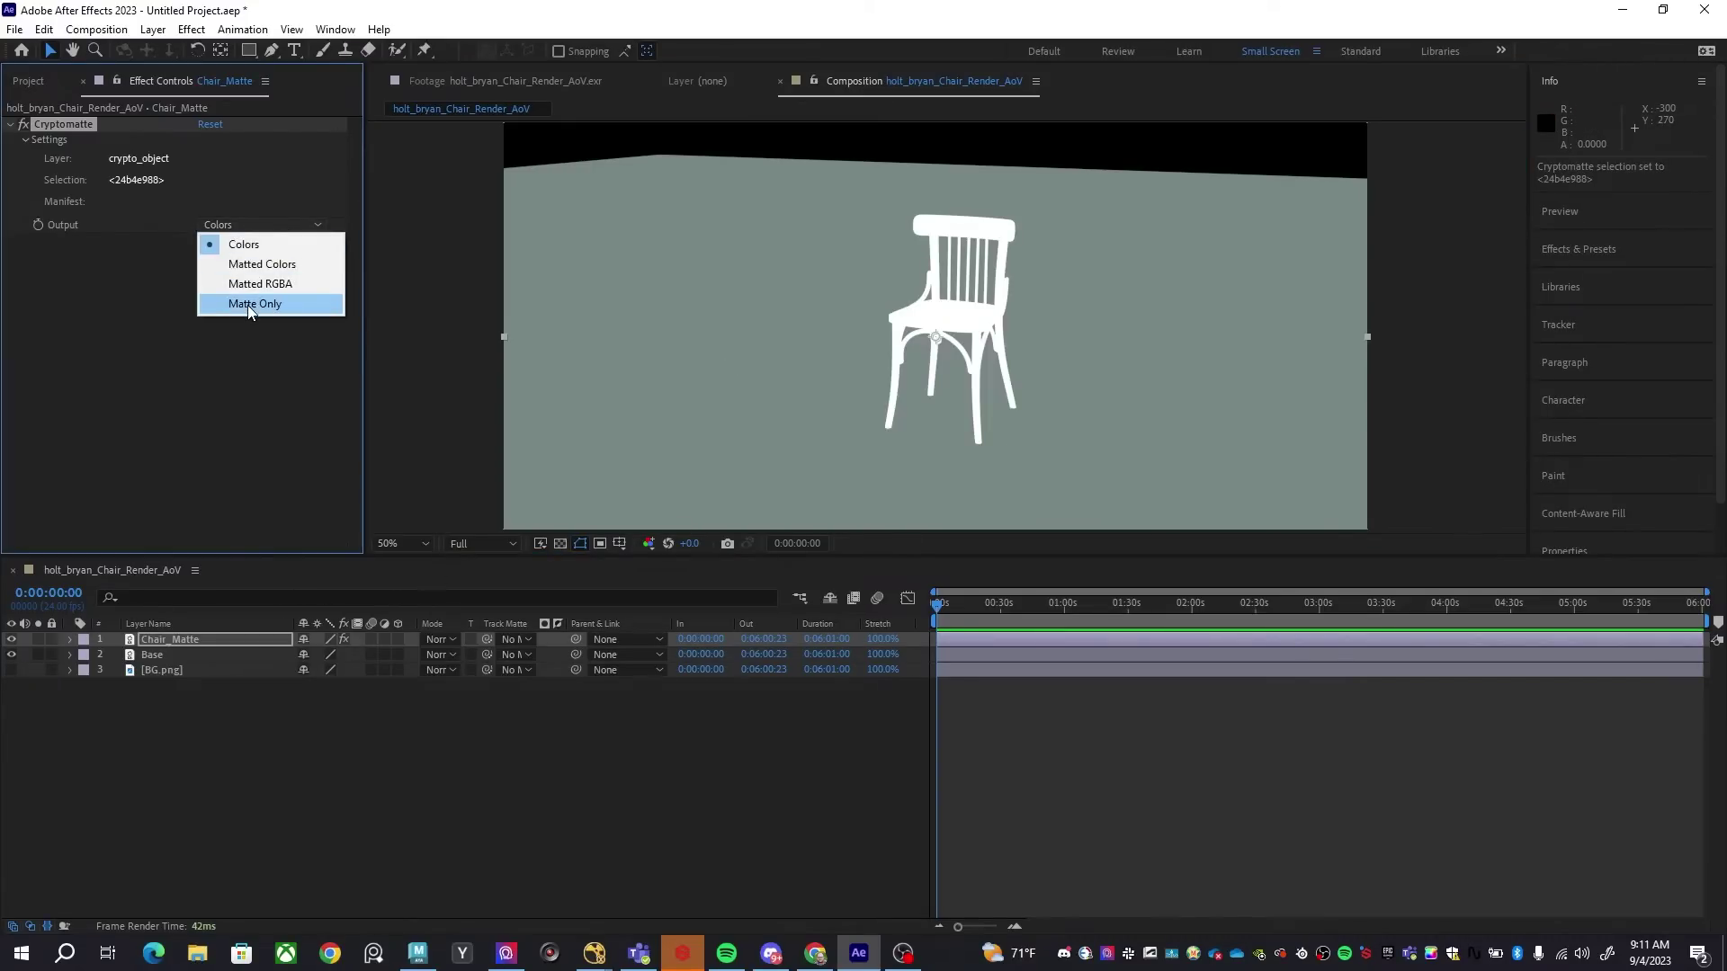
{"action": "left_click", "coordinate": [246, 305]}
{"action": "left_click", "coordinate": [165, 771]}
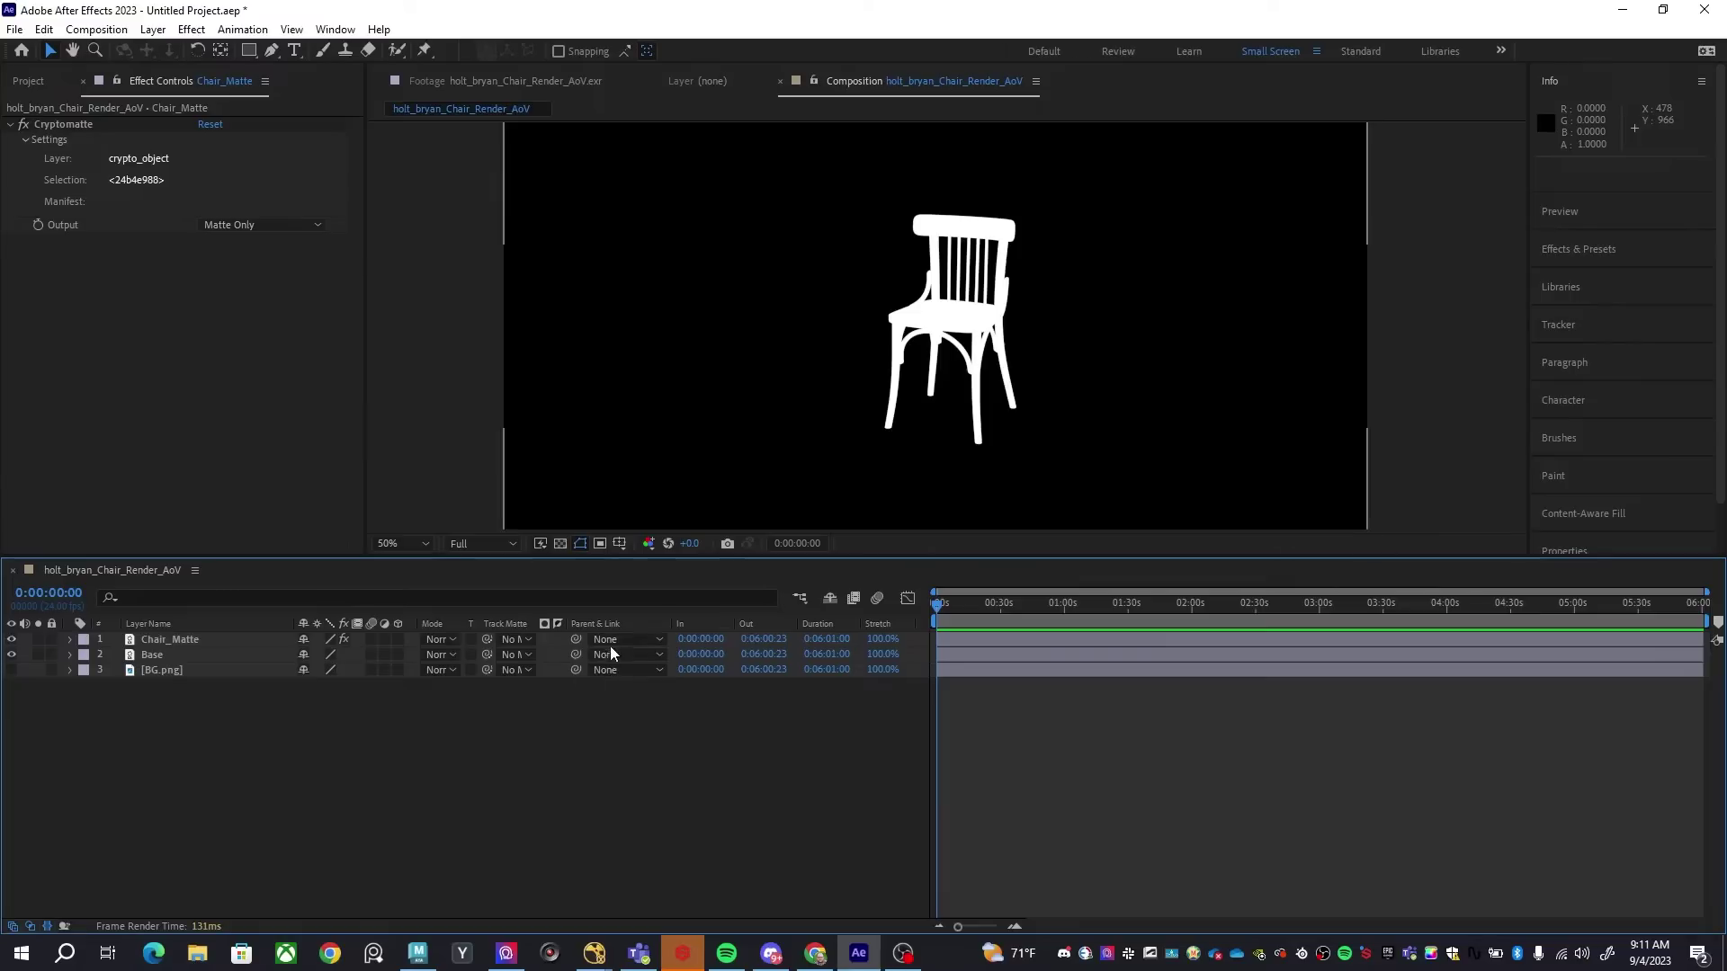
Hide Chair_Matte and set Base's track matte to Chair_Matte as Luma
{"action": "left_click", "coordinate": [11, 640]}
{"action": "left_click", "coordinate": [180, 655]}
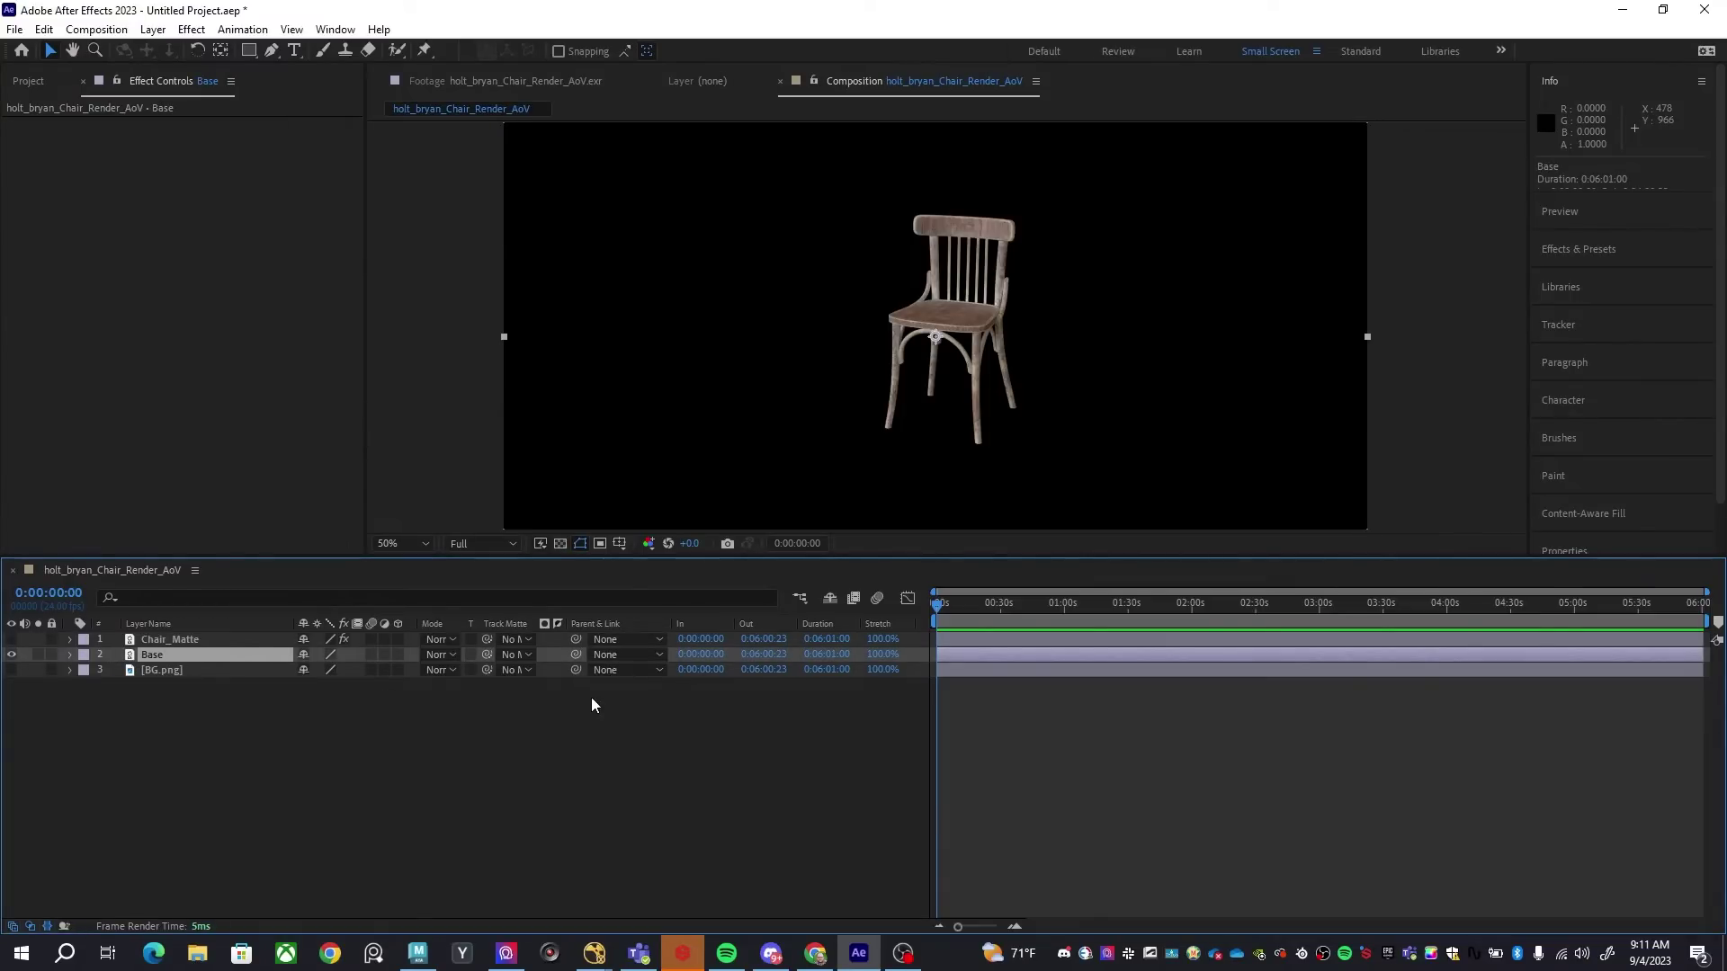
{"action": "left_click", "coordinate": [528, 655]}
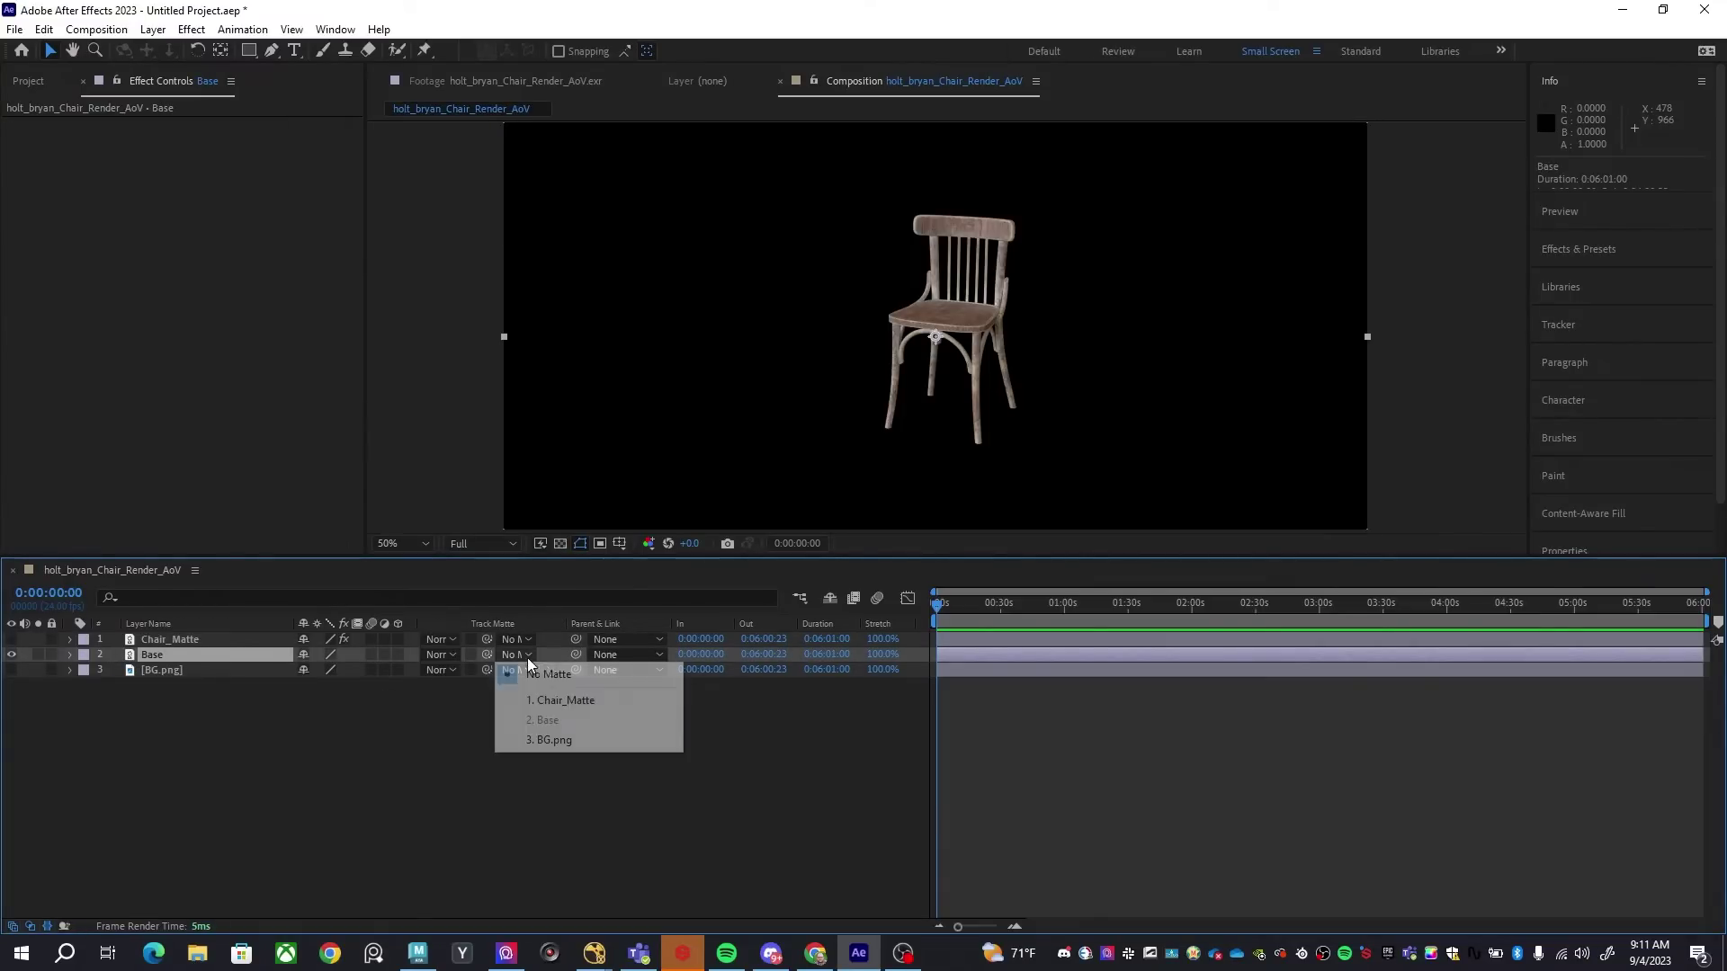
{"action": "left_click", "coordinate": [564, 703]}
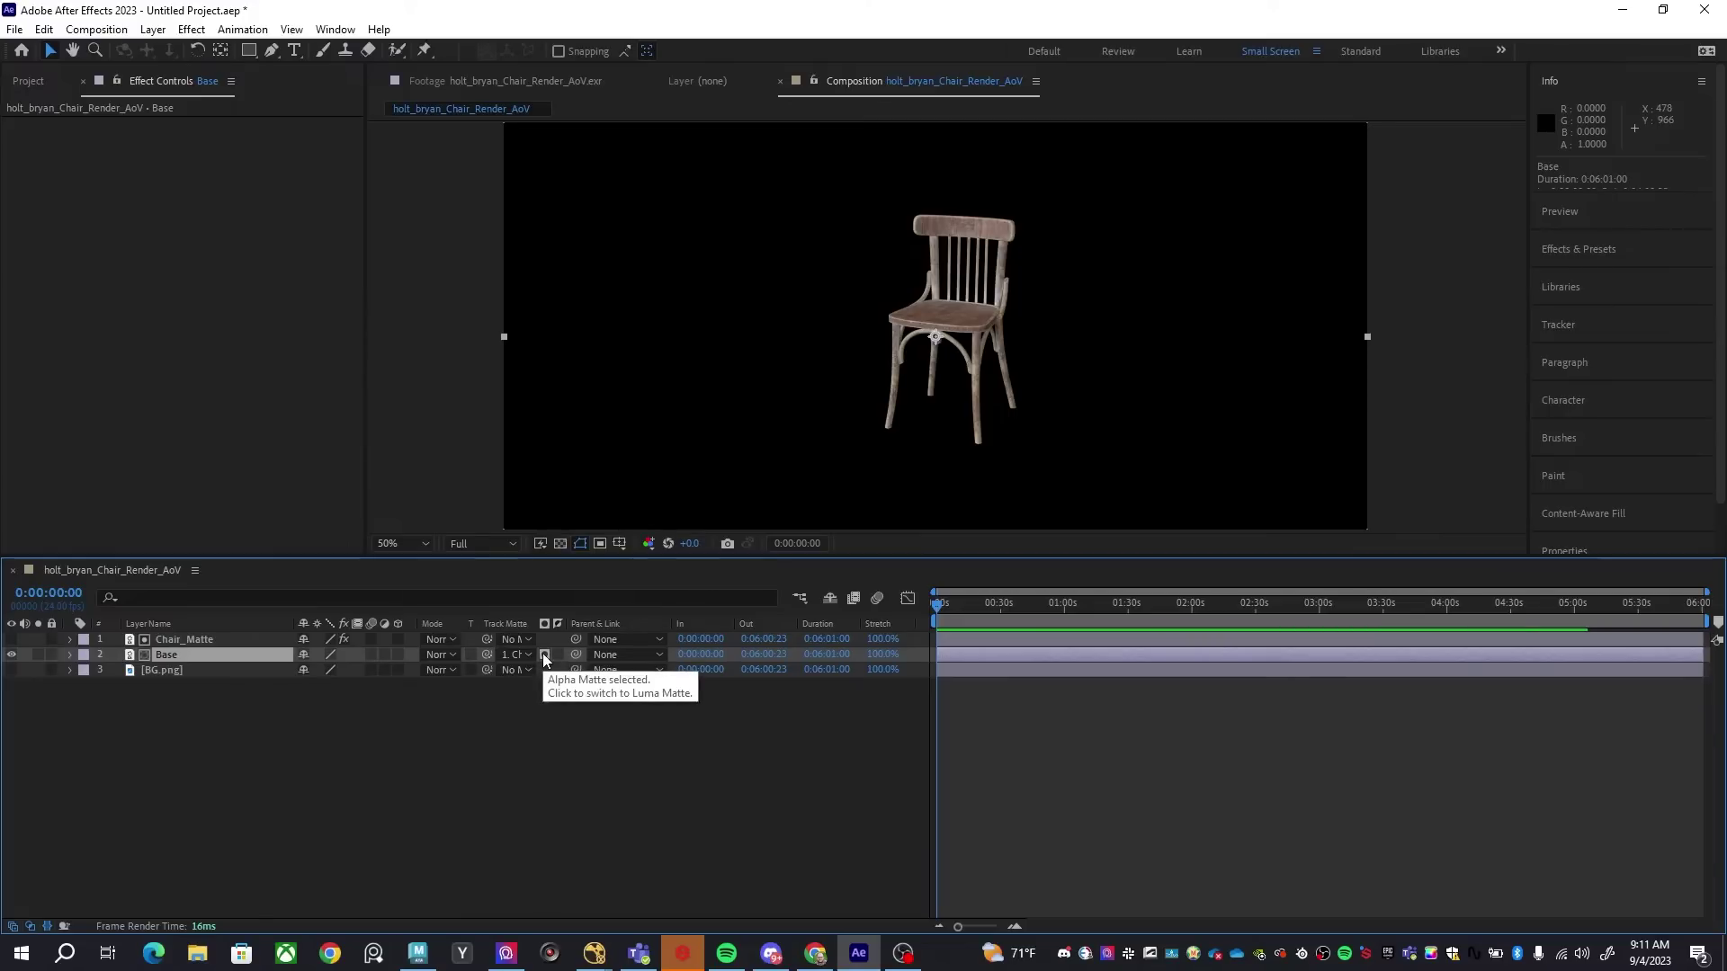
{"action": "left_click", "coordinate": [543, 654]}
{"action": "left_click", "coordinate": [83, 698]}
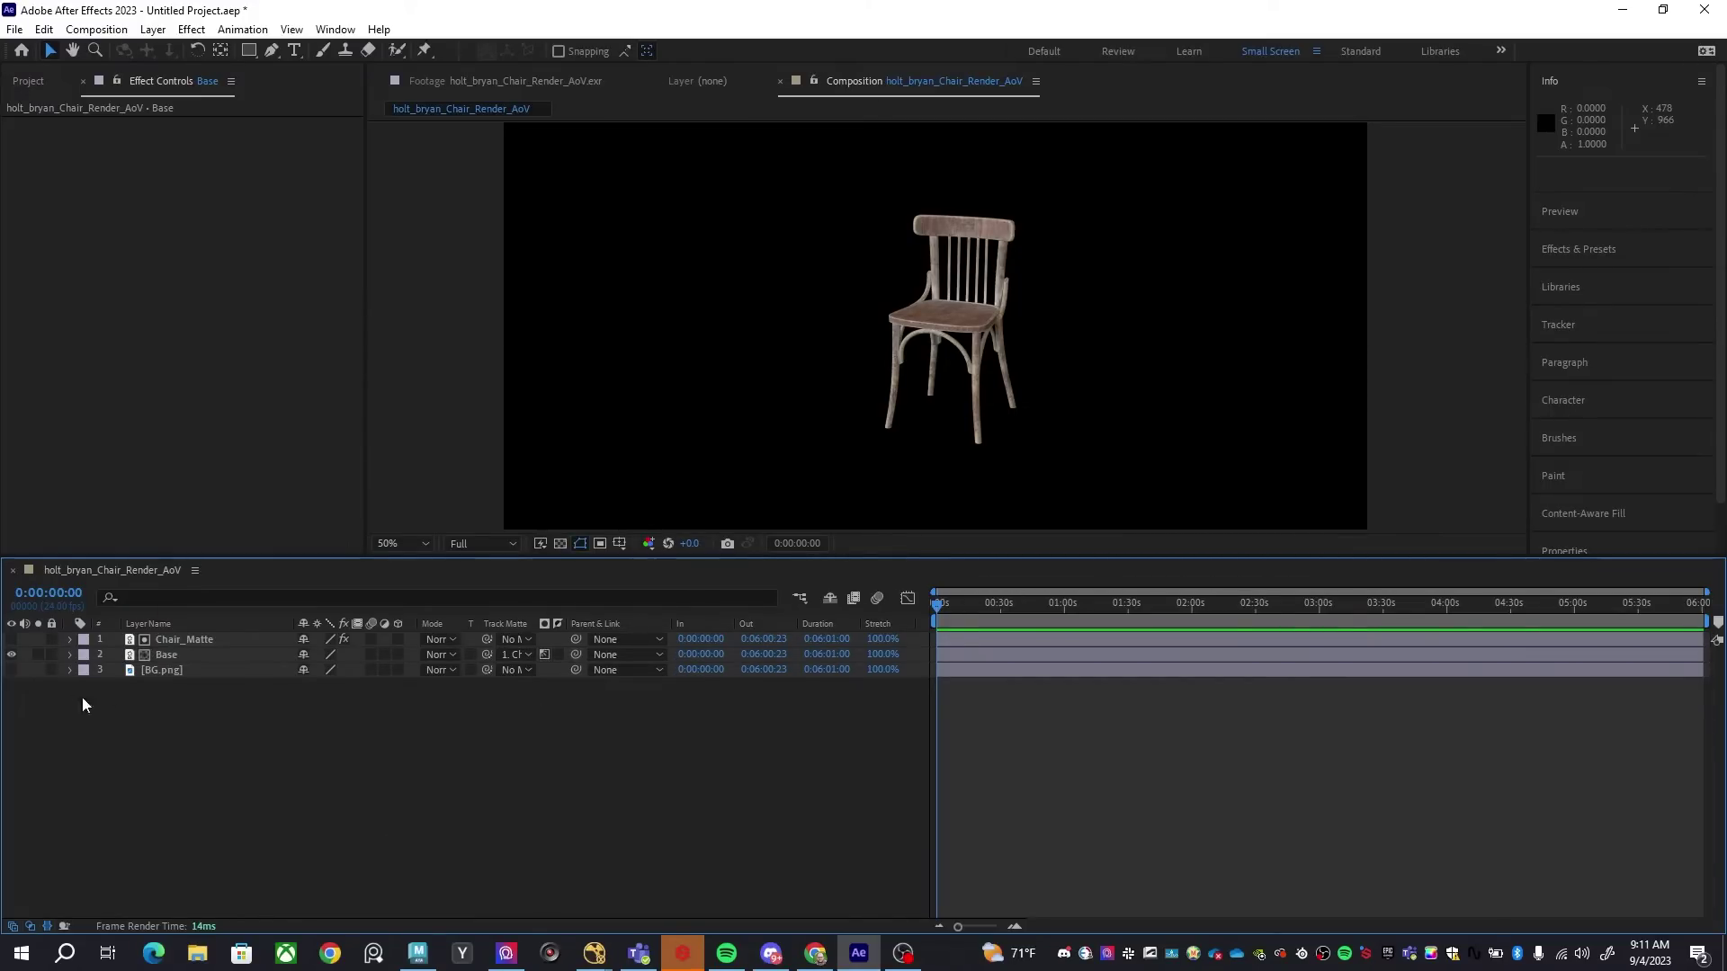
Briefly show the room background to check the chair cutout, then hide it again
{"action": "left_click", "coordinate": [12, 670]}
{"action": "scroll", "coordinate": [1032, 455], "scroll_direction": "up", "scroll_amount": 4}
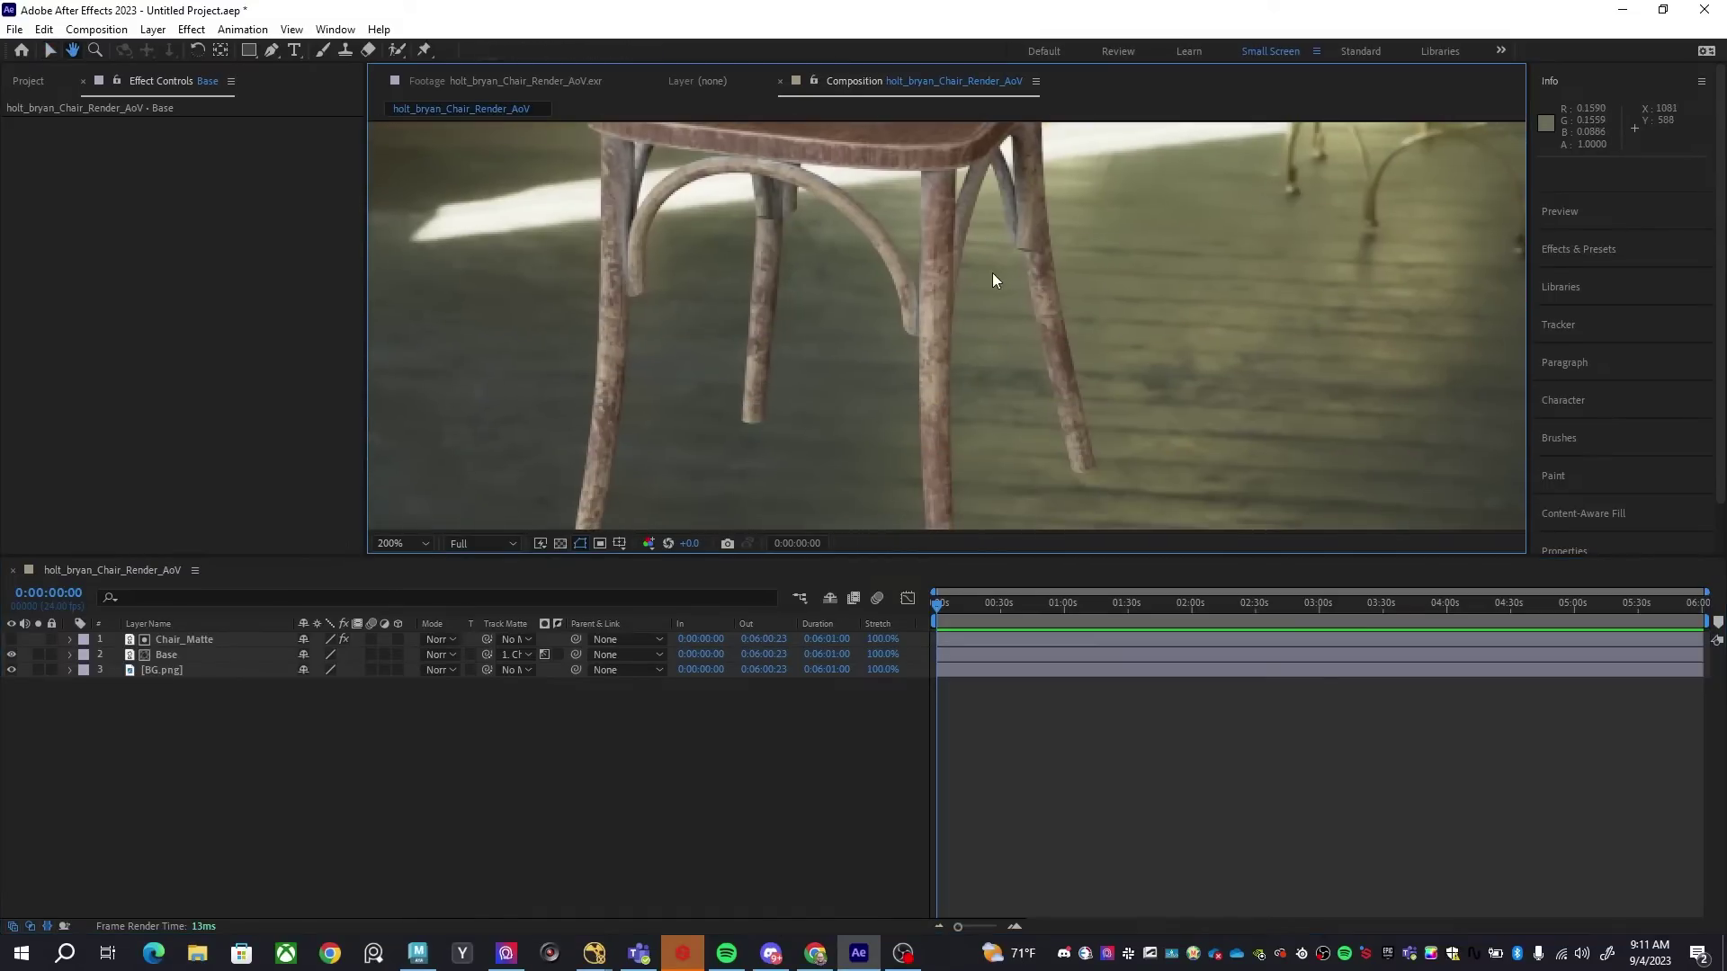
{"action": "left_click", "coordinate": [923, 326]}
{"action": "key", "text": "ctrl+z"}
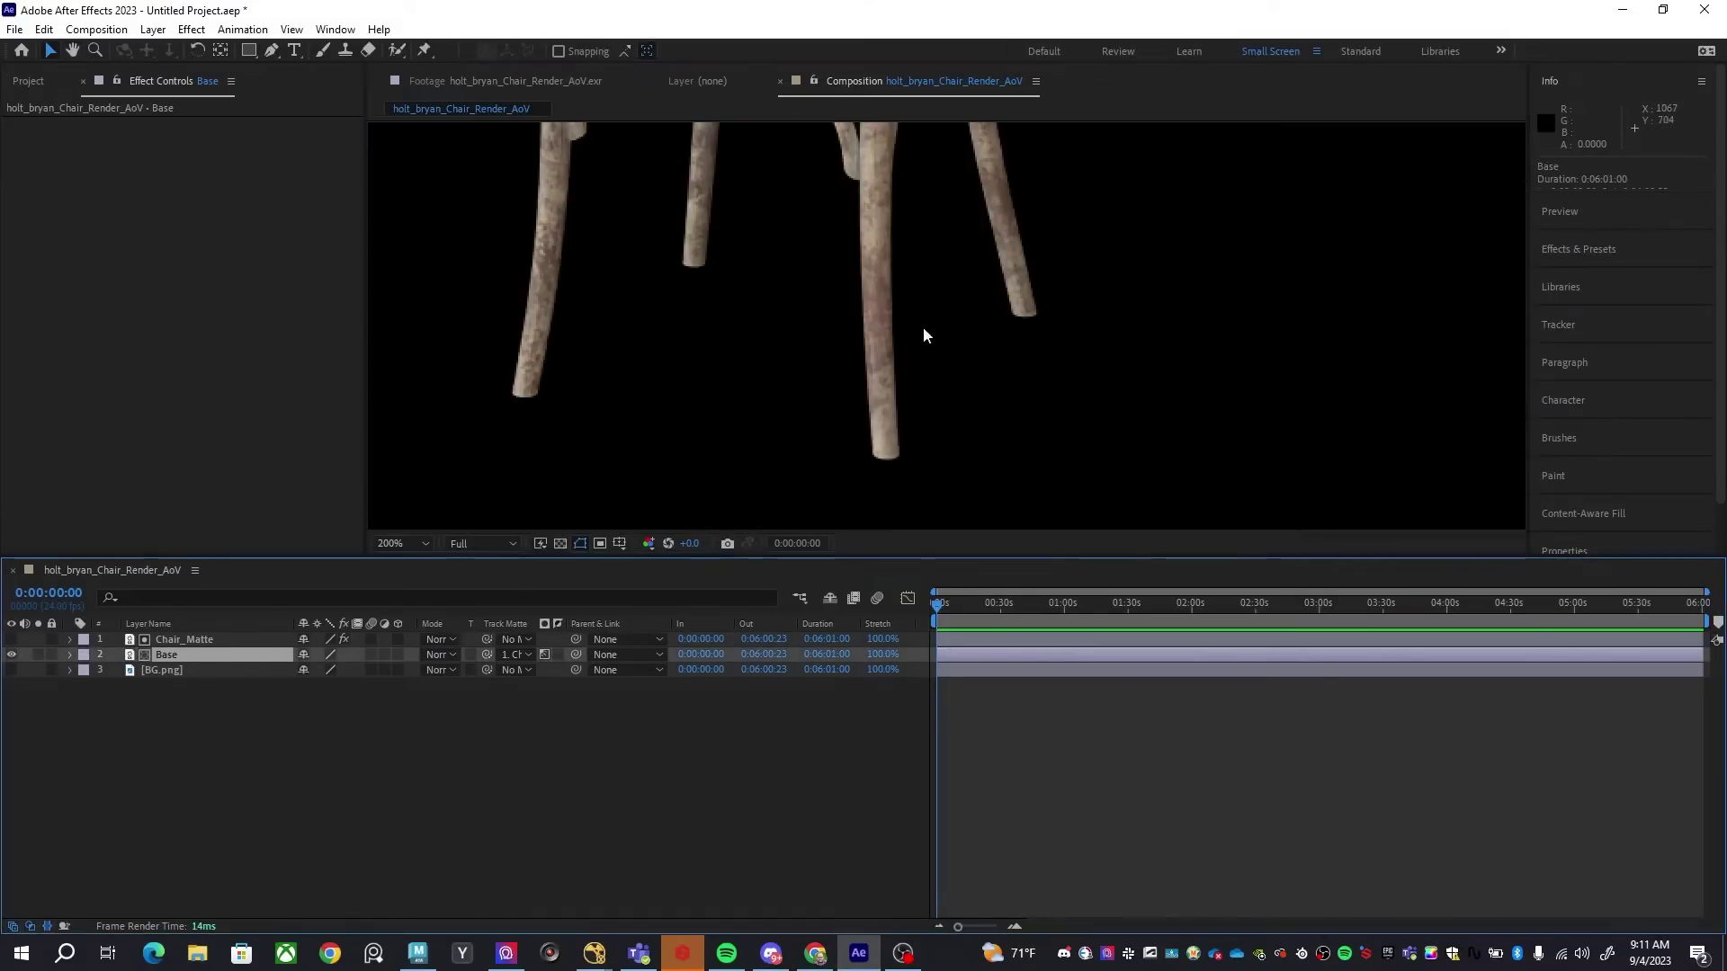
{"action": "scroll", "coordinate": [926, 270], "scroll_direction": "down", "scroll_amount": 4}
{"action": "left_click_drag", "start_coordinate": [926, 221], "coordinate": [923, 267]}
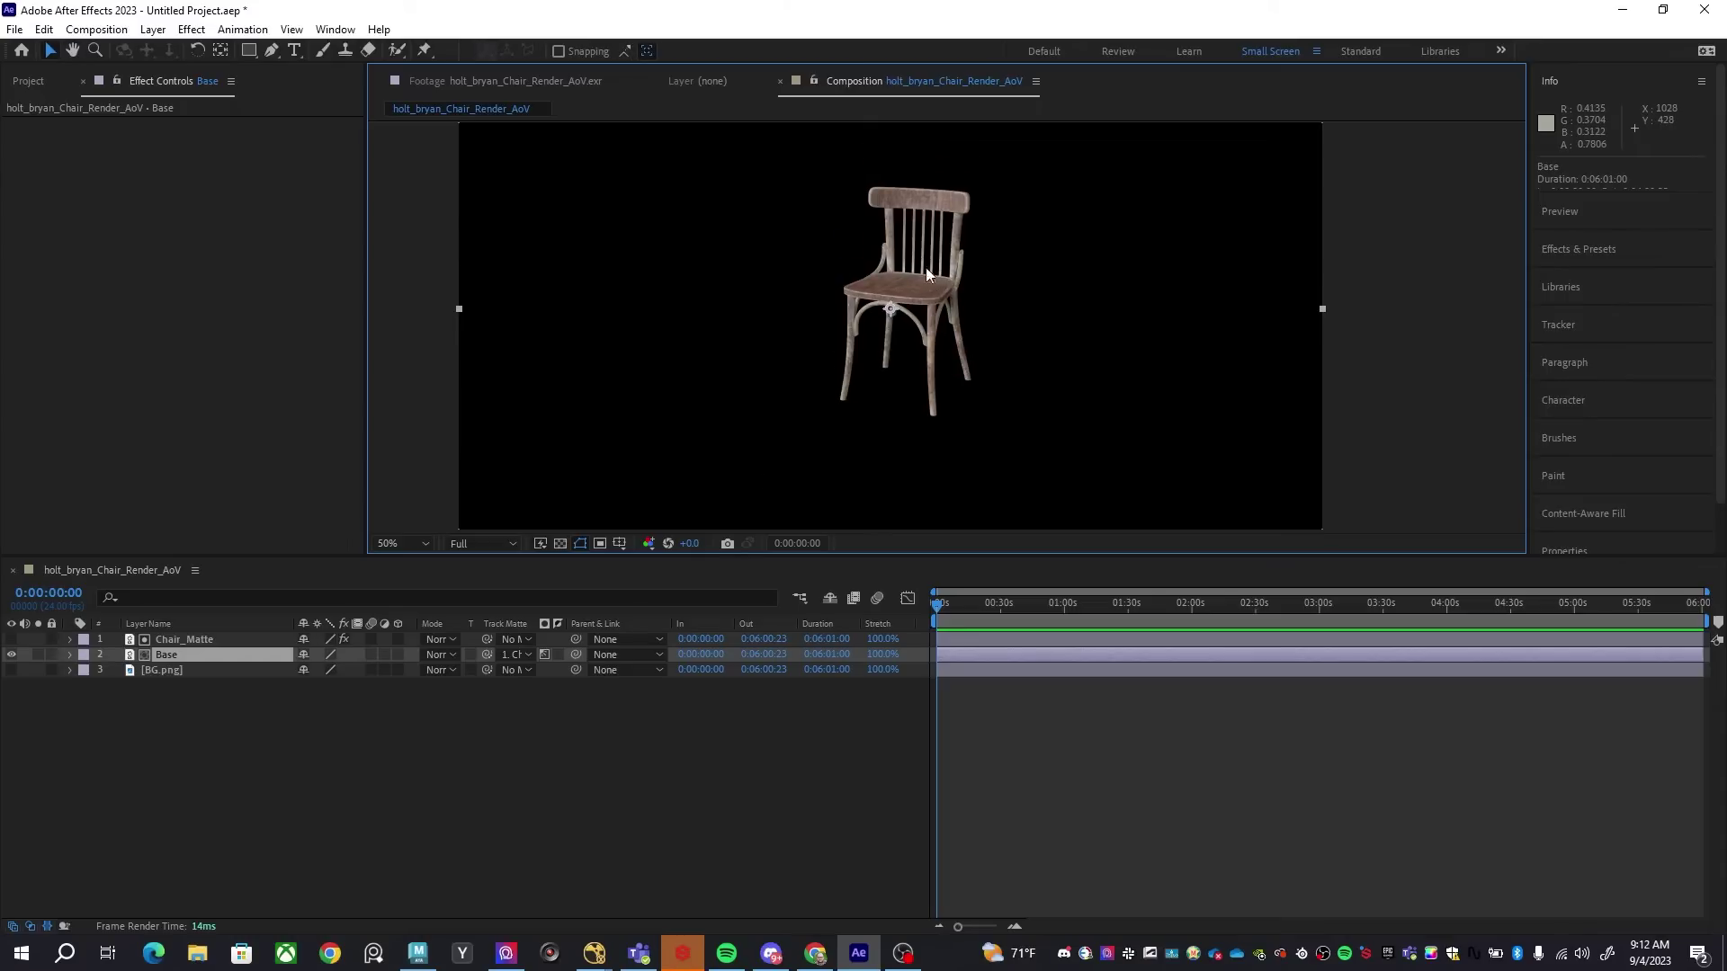
{"action": "left_click", "coordinate": [180, 660]}
Duplicate Base, hide the original, and name the copy Diffuse_Direct
{"action": "key", "text": "ctrl+d"}
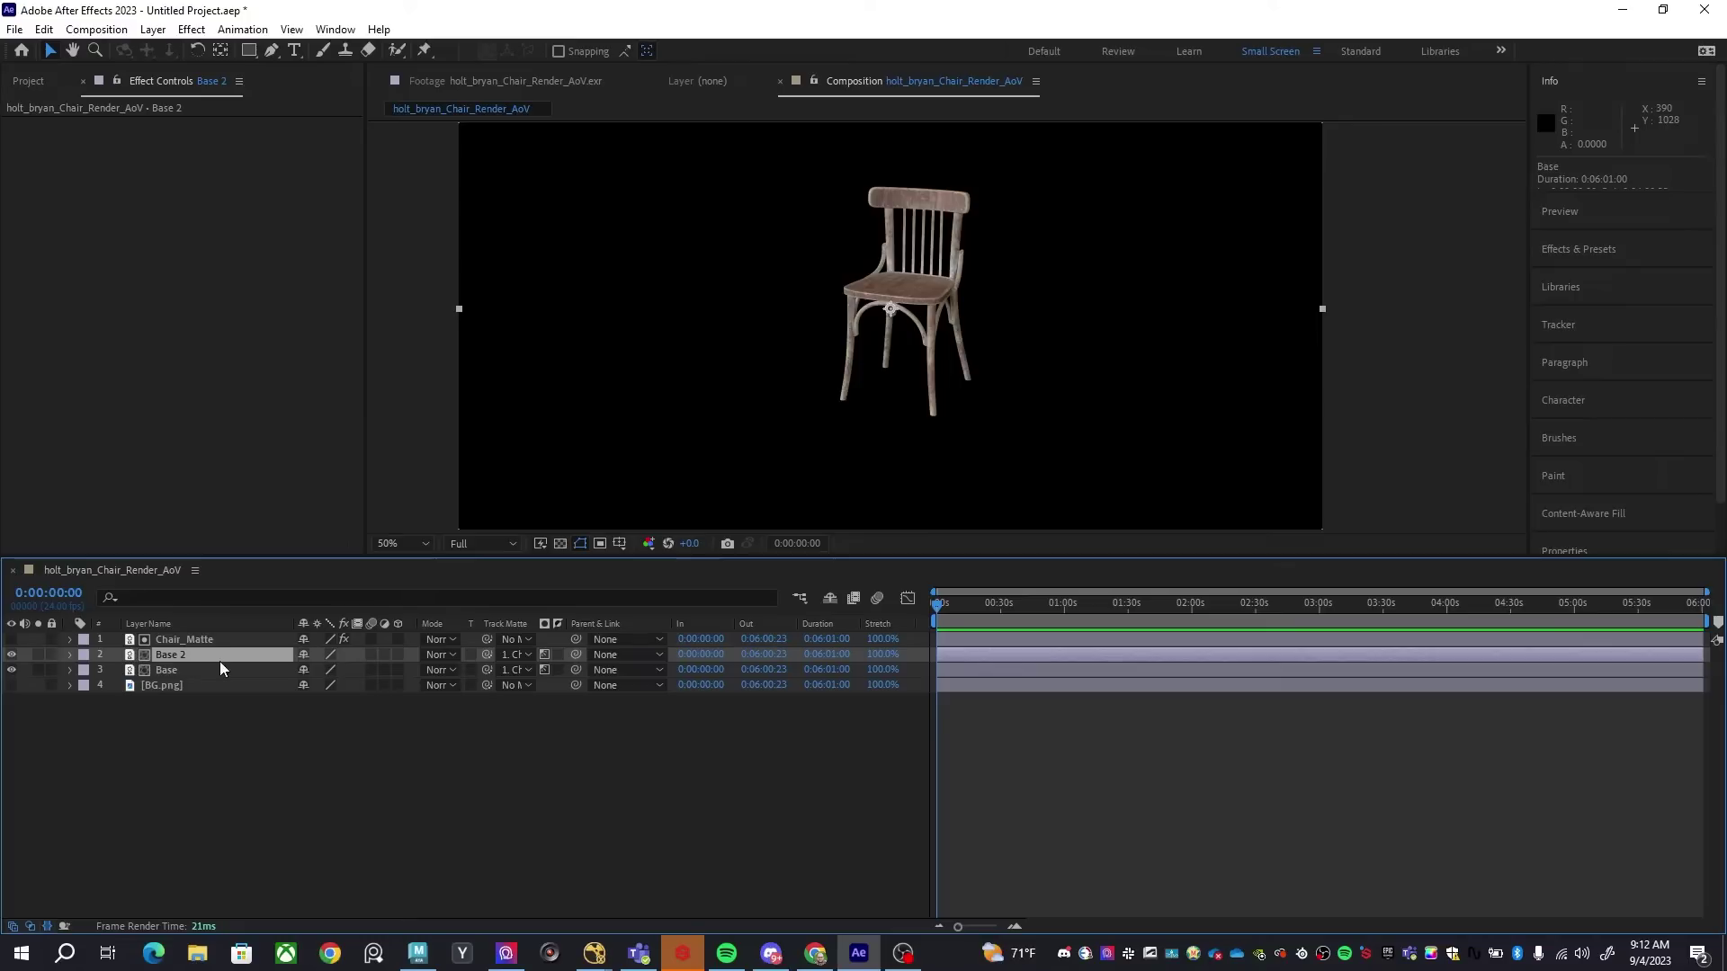
{"action": "left_click", "coordinate": [12, 671]}
{"action": "key", "text": "Return"}
{"action": "type", "text": "Diffus"}
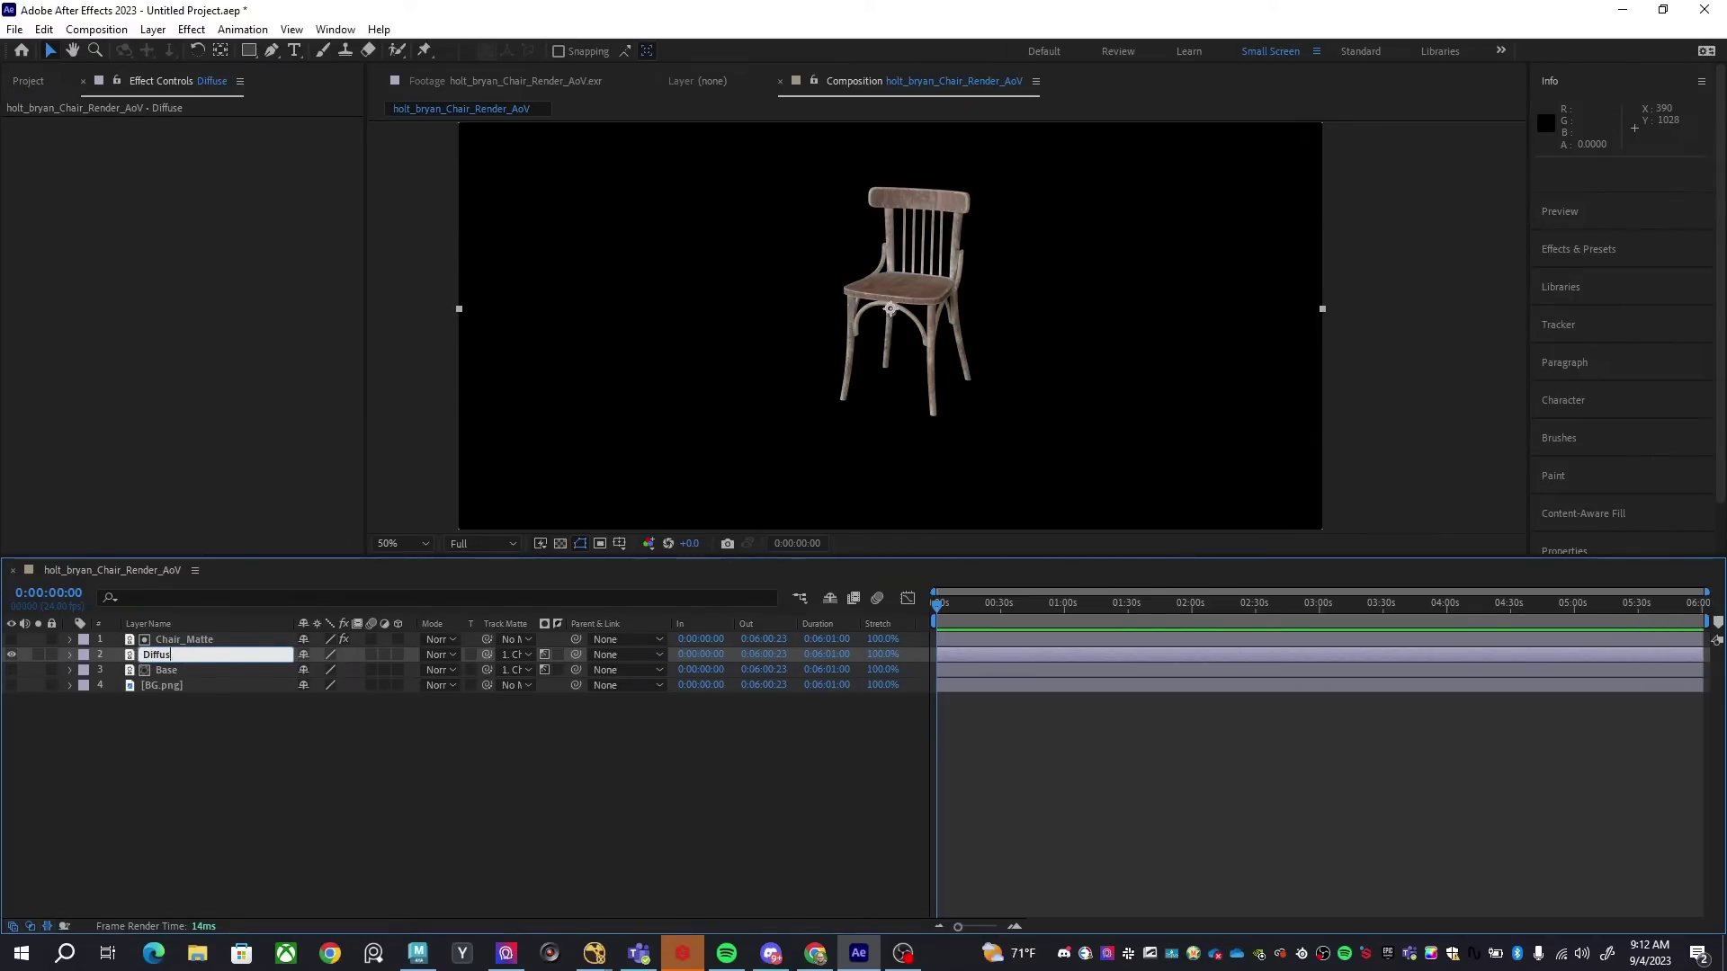
{"action": "type", "text": "e_Direct"}
{"action": "key", "text": "Return"}
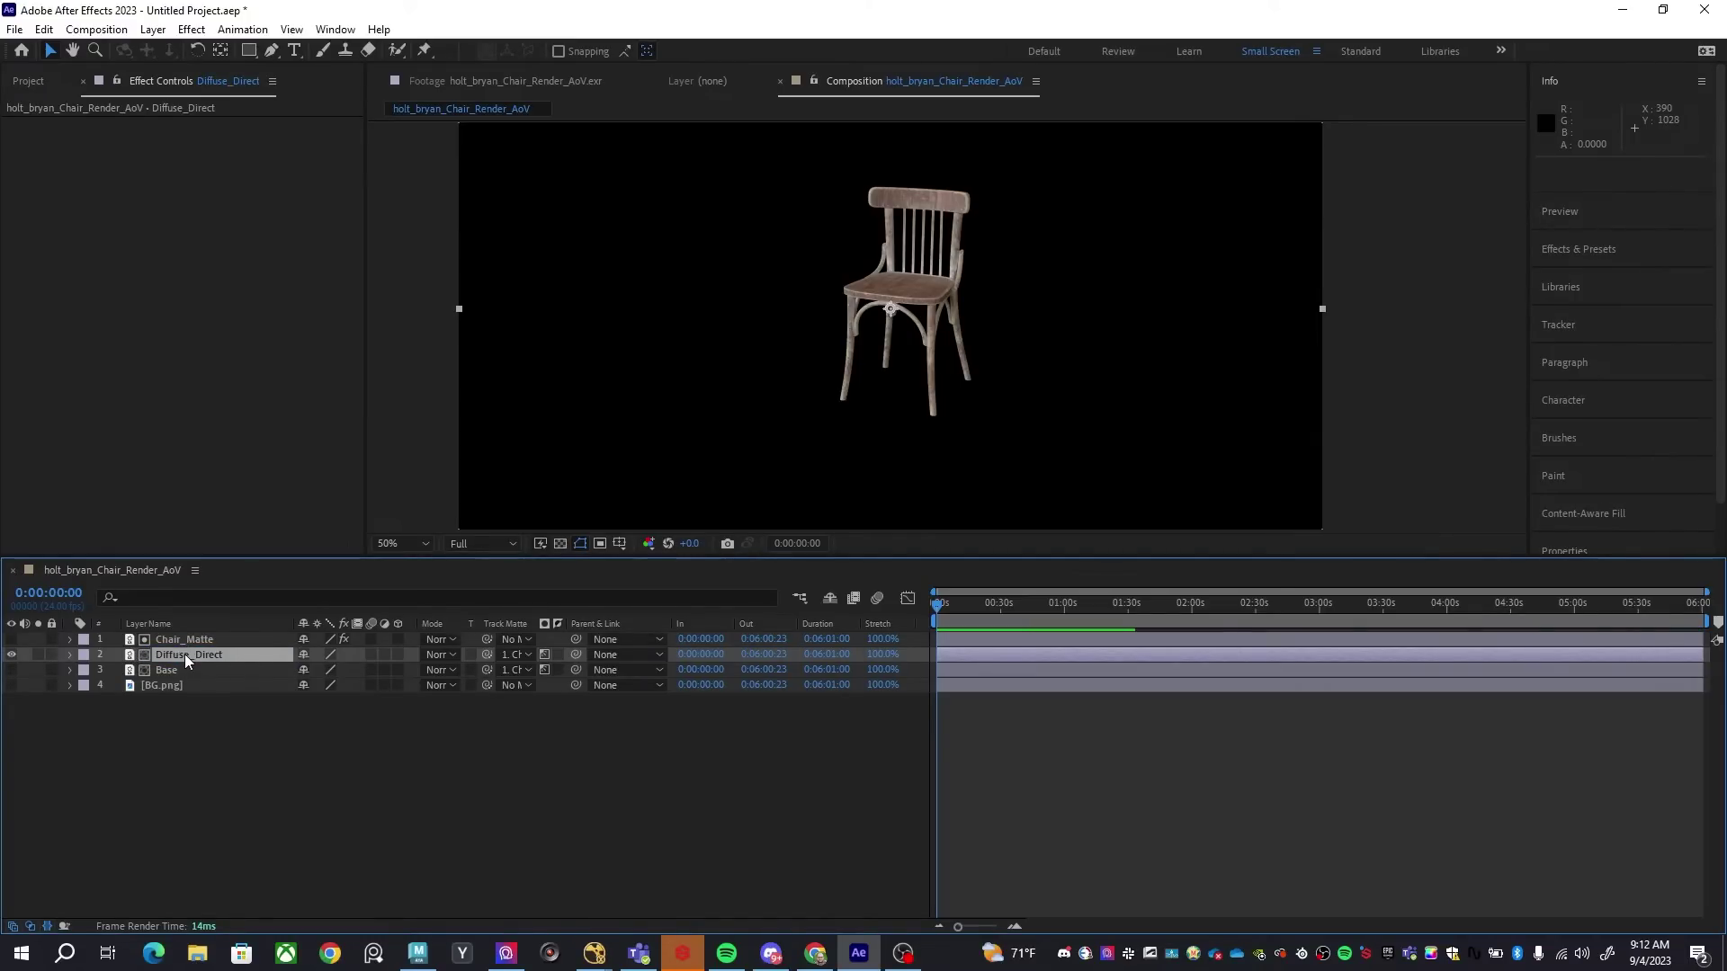
Apply EXtractoR to Diffuse_Direct and set its Layers to diffuse_direct
{"action": "key", "text": "ctrl+space"}
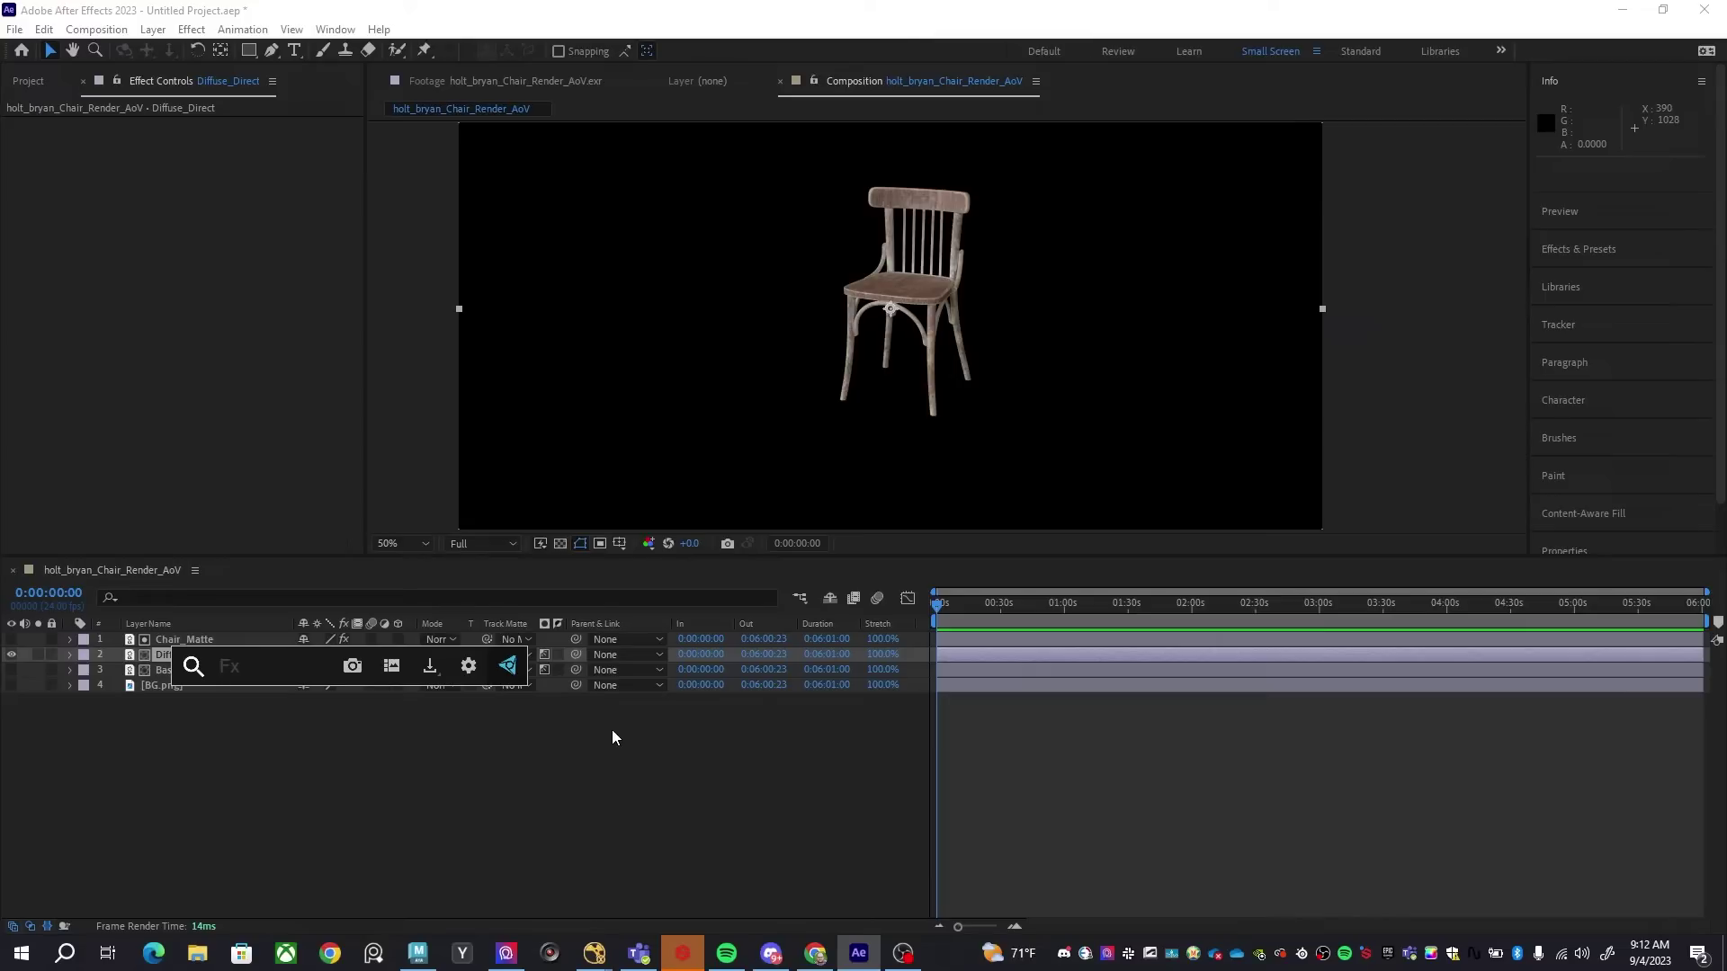
{"action": "type", "text": "ex"}
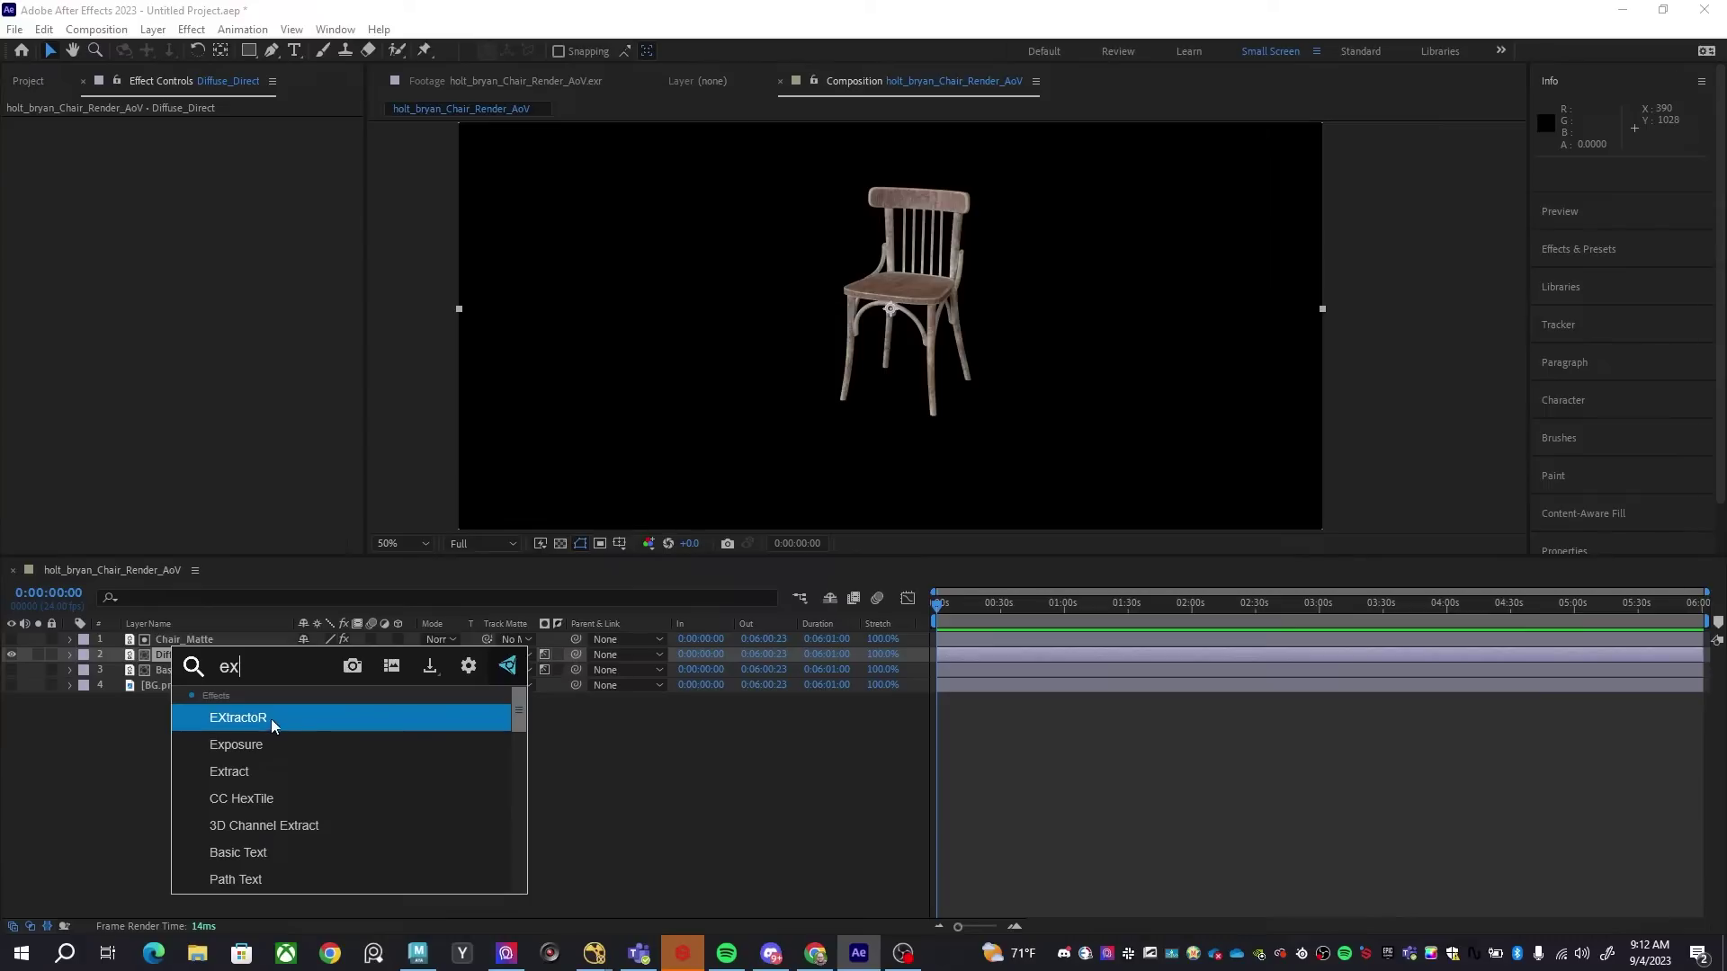
{"action": "left_click", "coordinate": [268, 716]}
{"action": "left_click", "coordinate": [159, 162]}
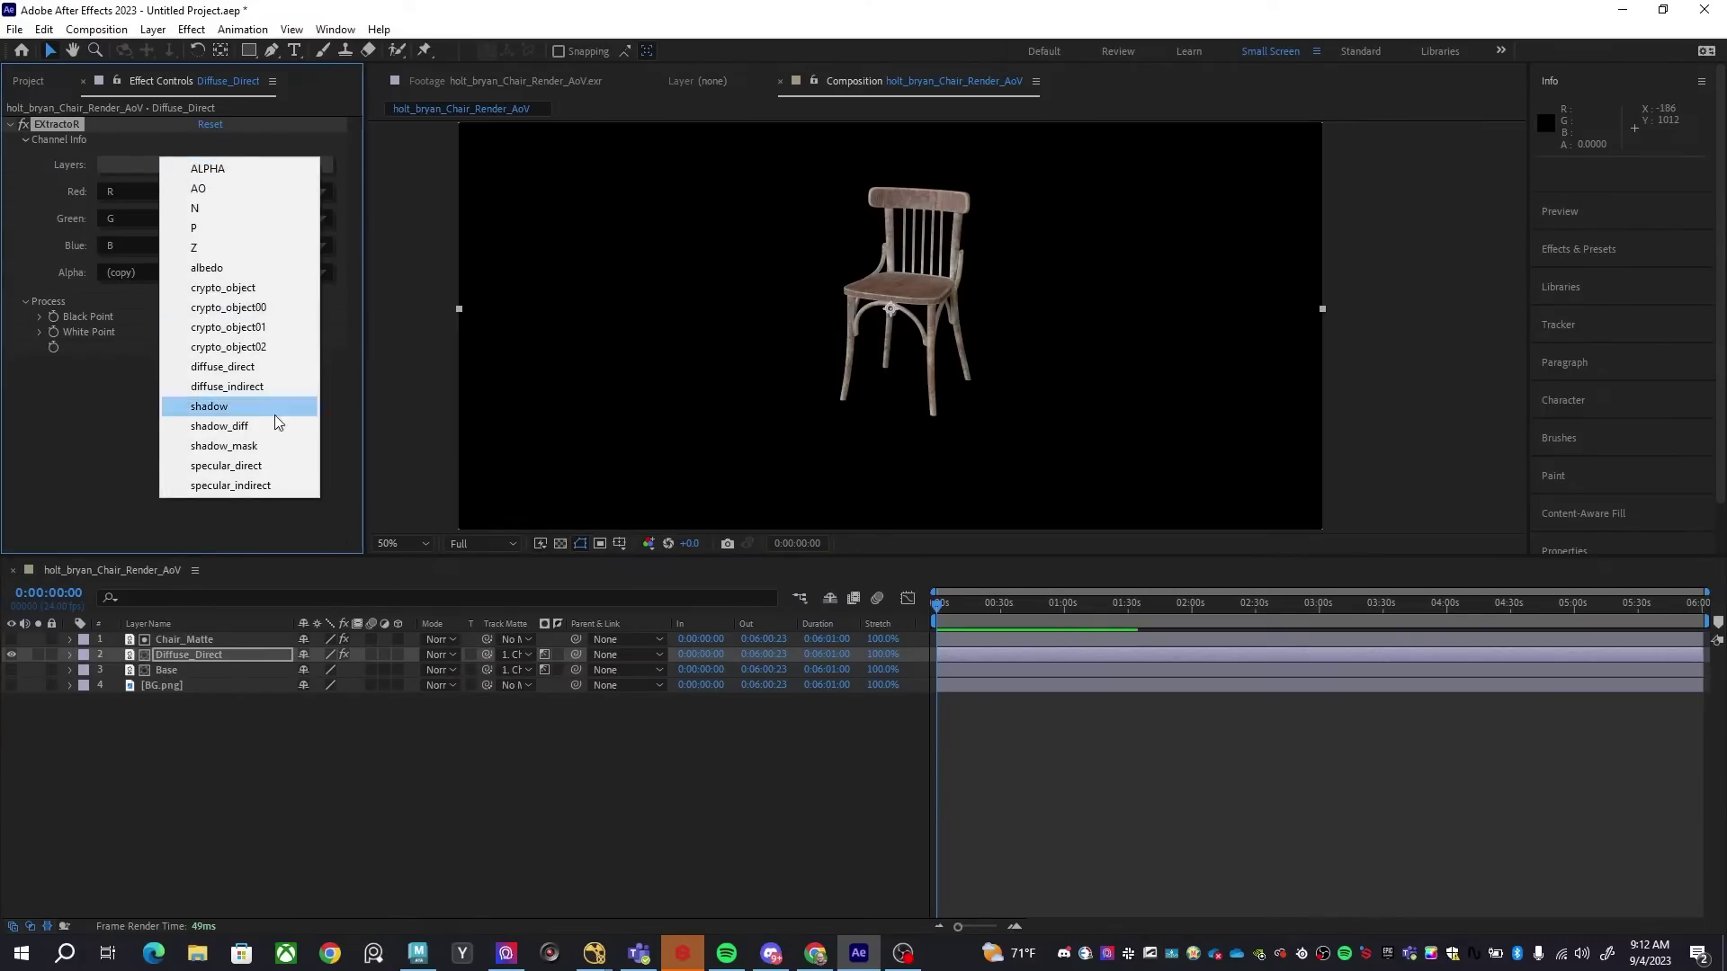
{"action": "left_click", "coordinate": [224, 367]}
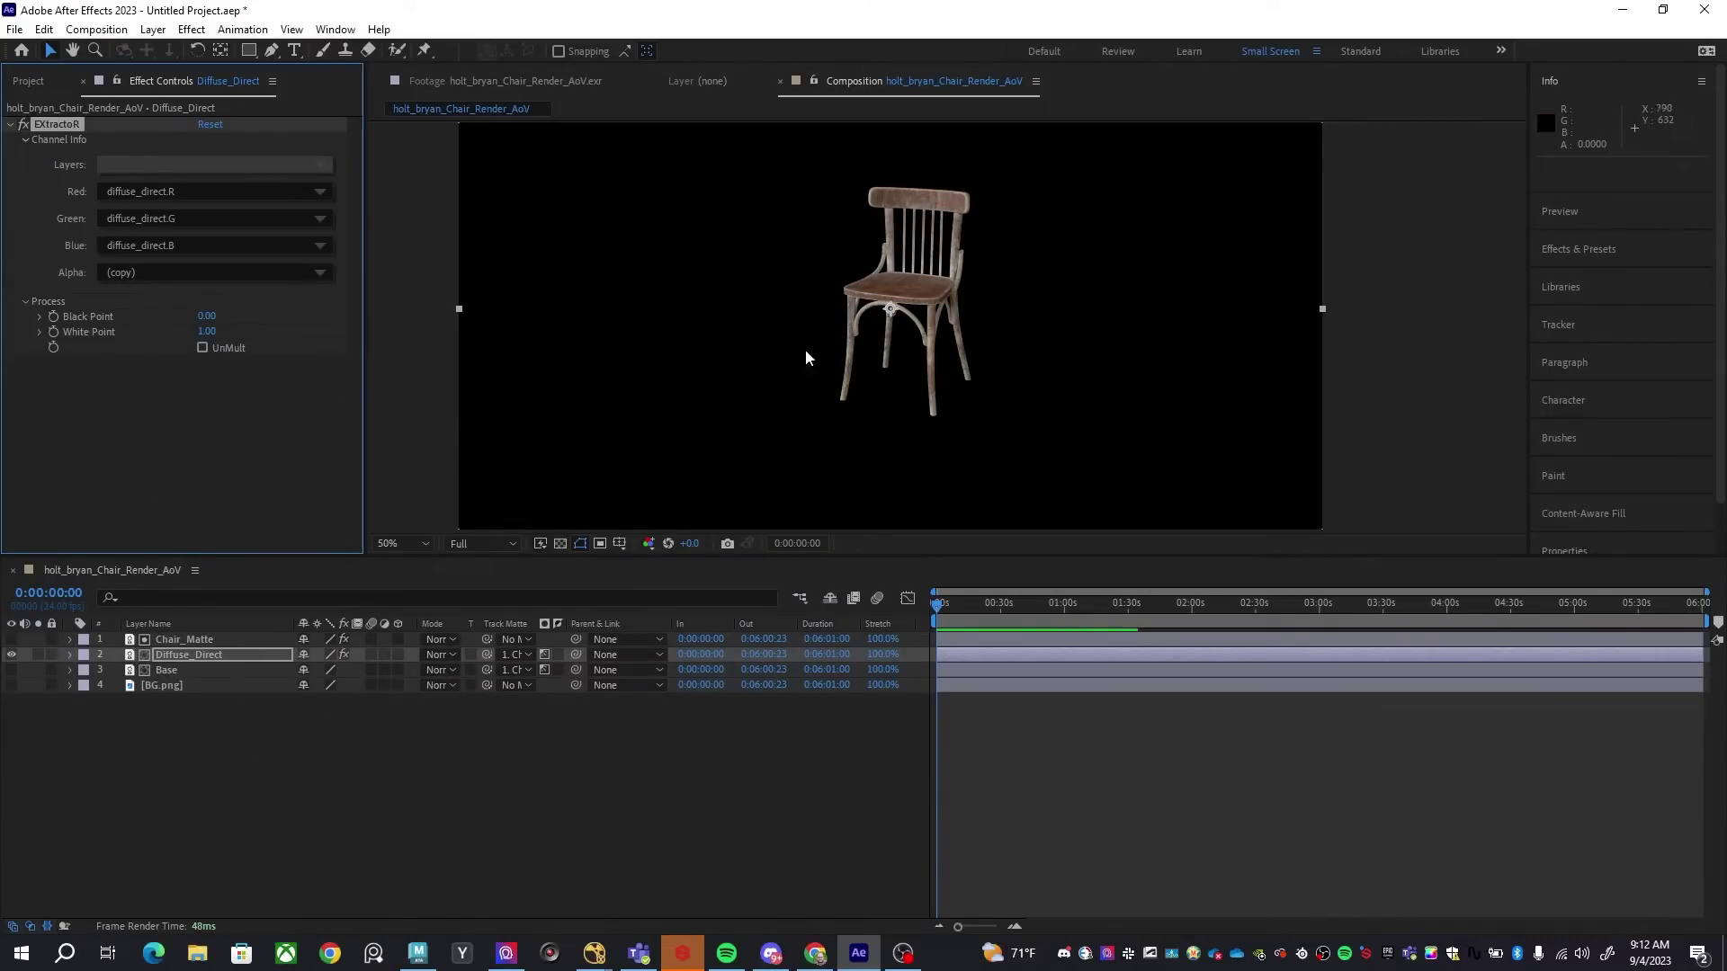
{"action": "left_click", "coordinate": [202, 650]}
Duplicate Diffuse_Direct as Diffuse_Indirect, extracting the diffuse_indirect channels
{"action": "key", "text": "ctrl+d"}
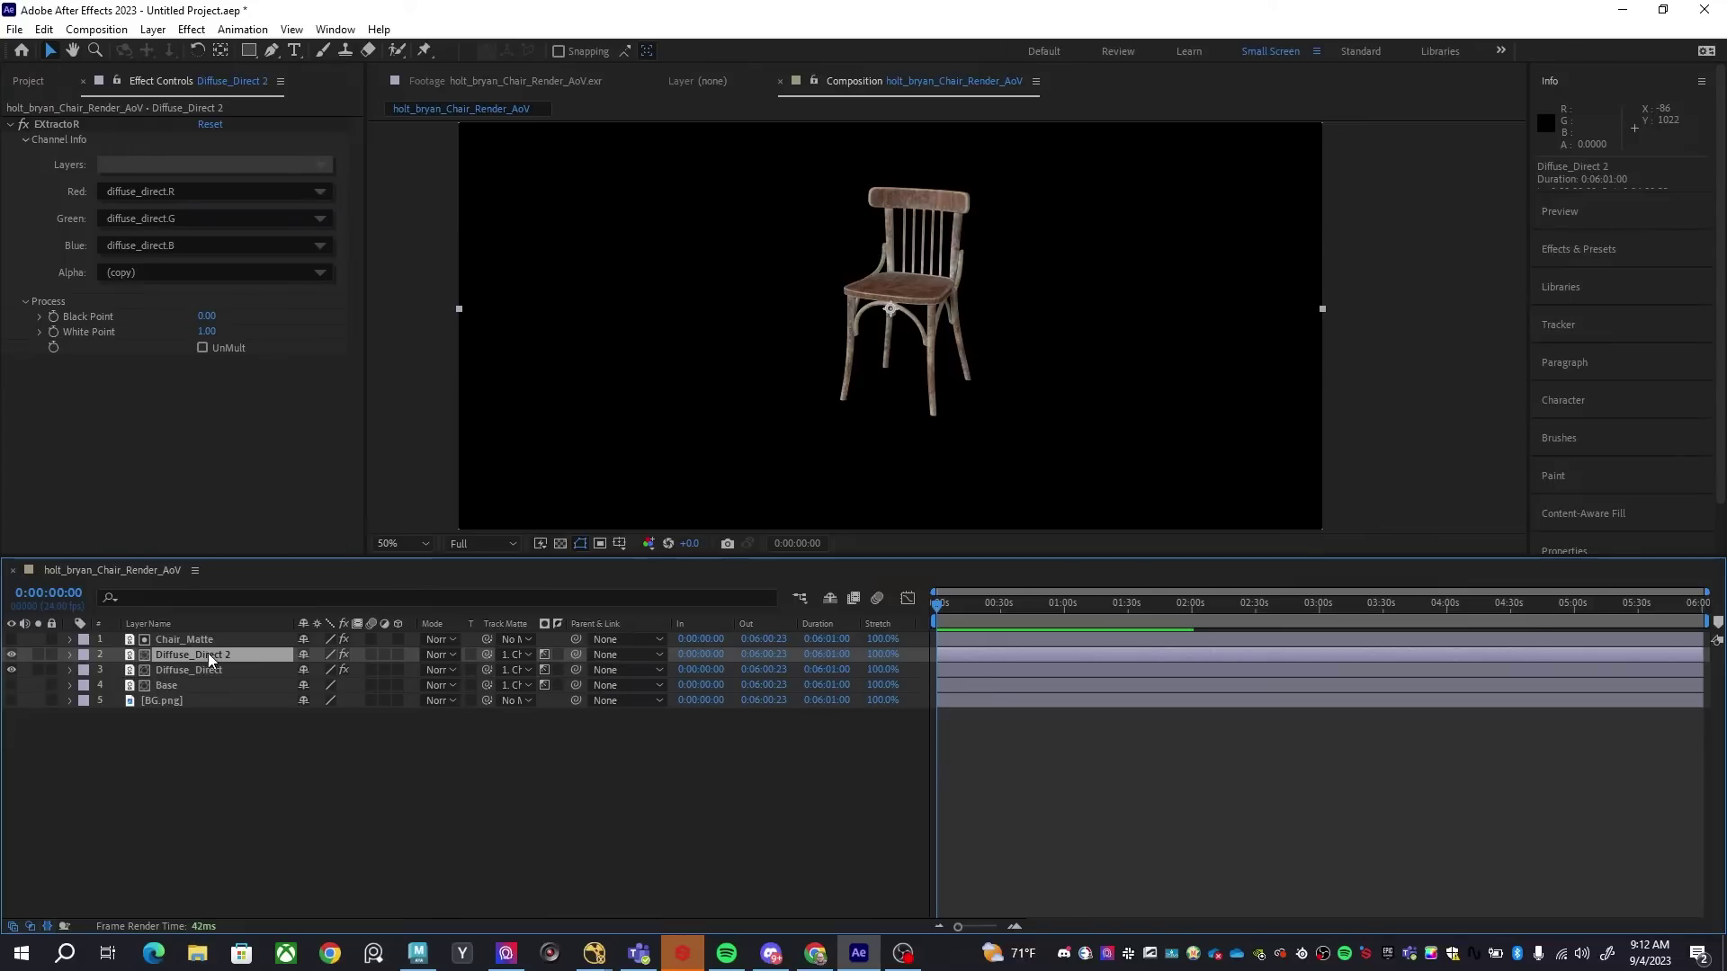
{"action": "key", "text": "Return"}
{"action": "type", "text": "Diffuse_In"}
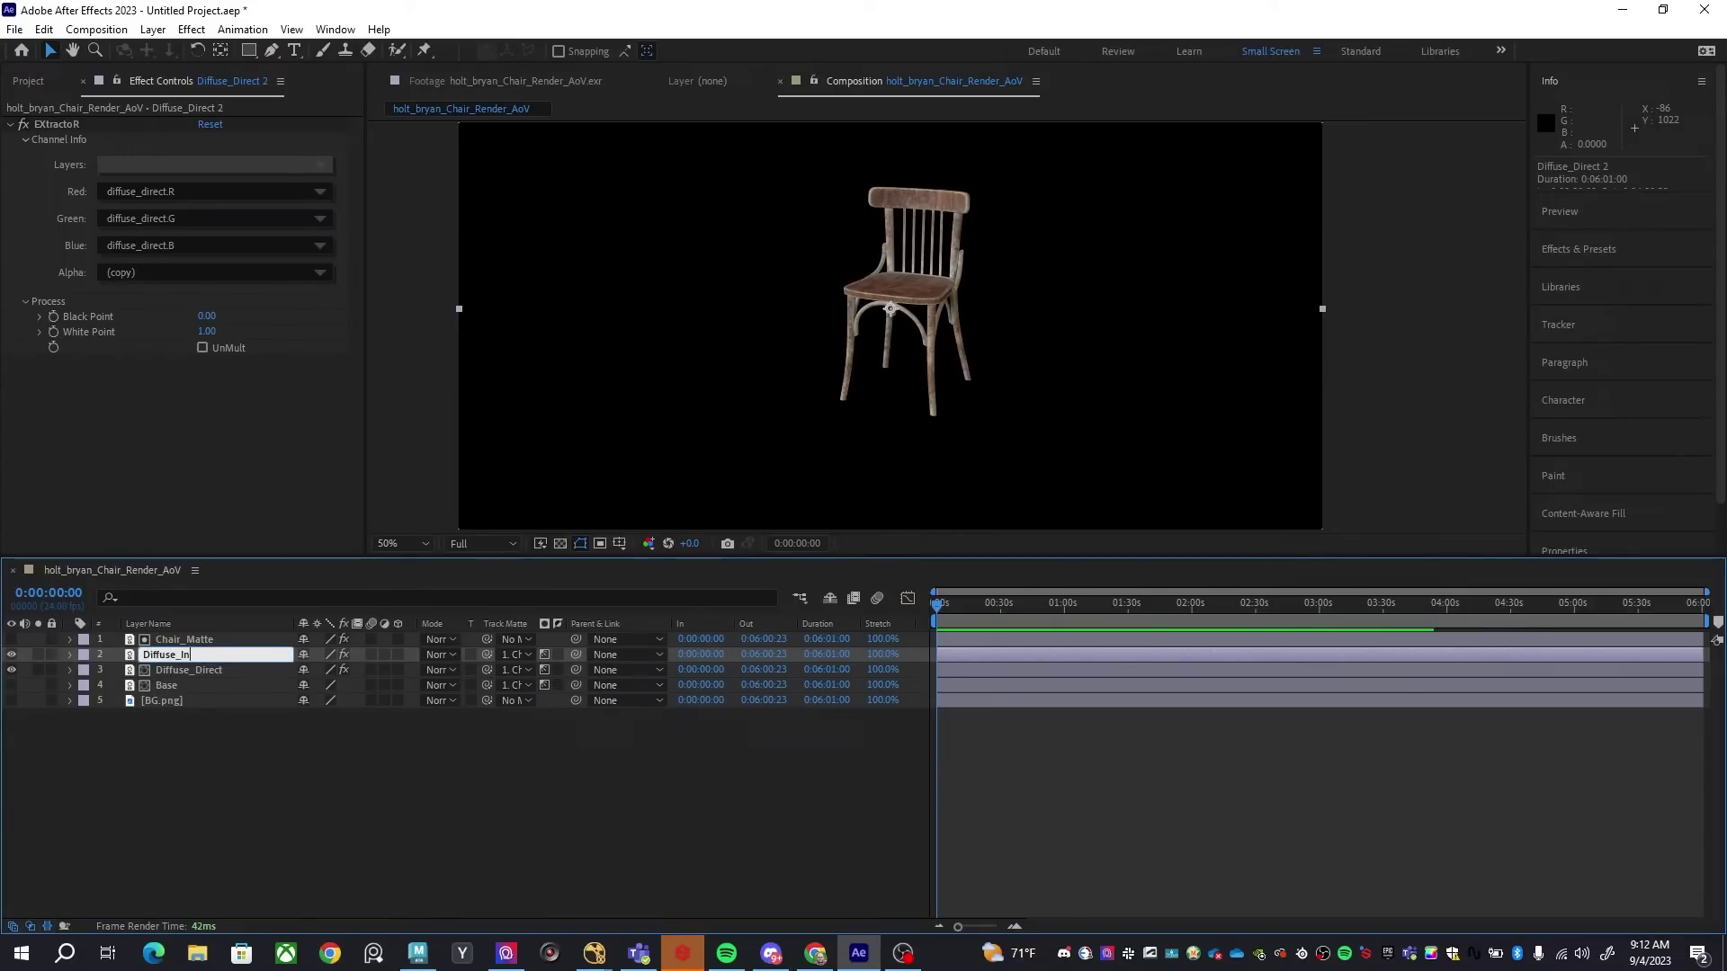
{"action": "type", "text": "direct"}
{"action": "key", "text": "Return"}
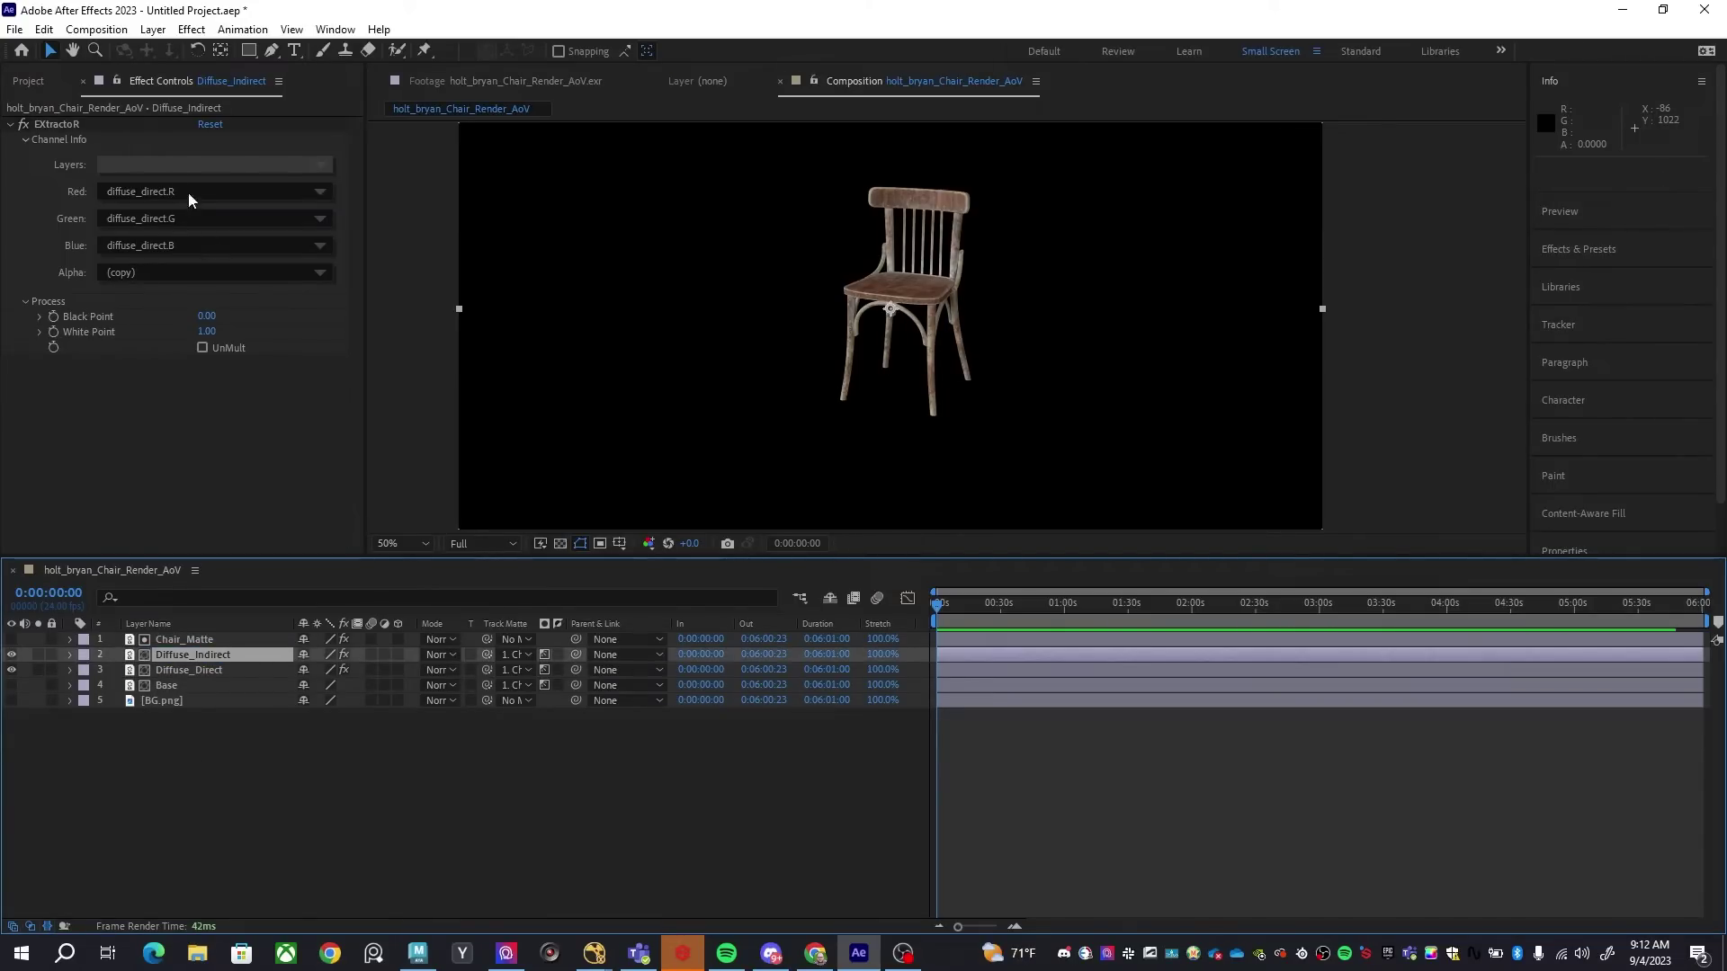
{"action": "left_click", "coordinate": [161, 165]}
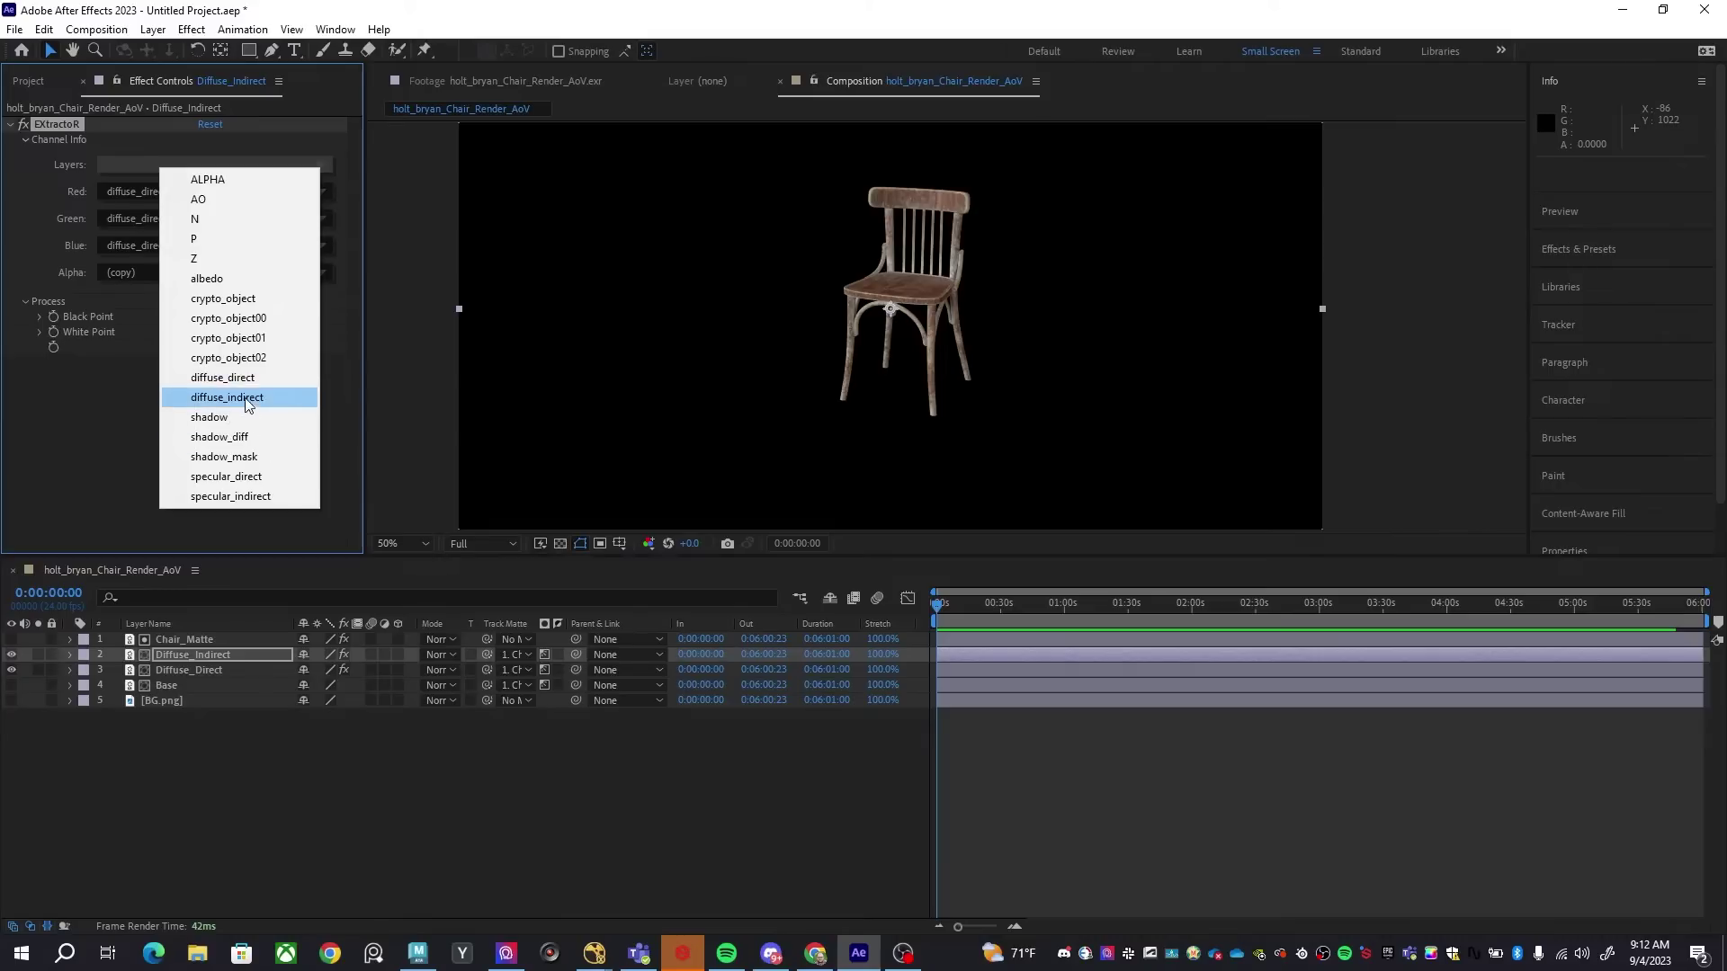
{"action": "left_click", "coordinate": [247, 398]}
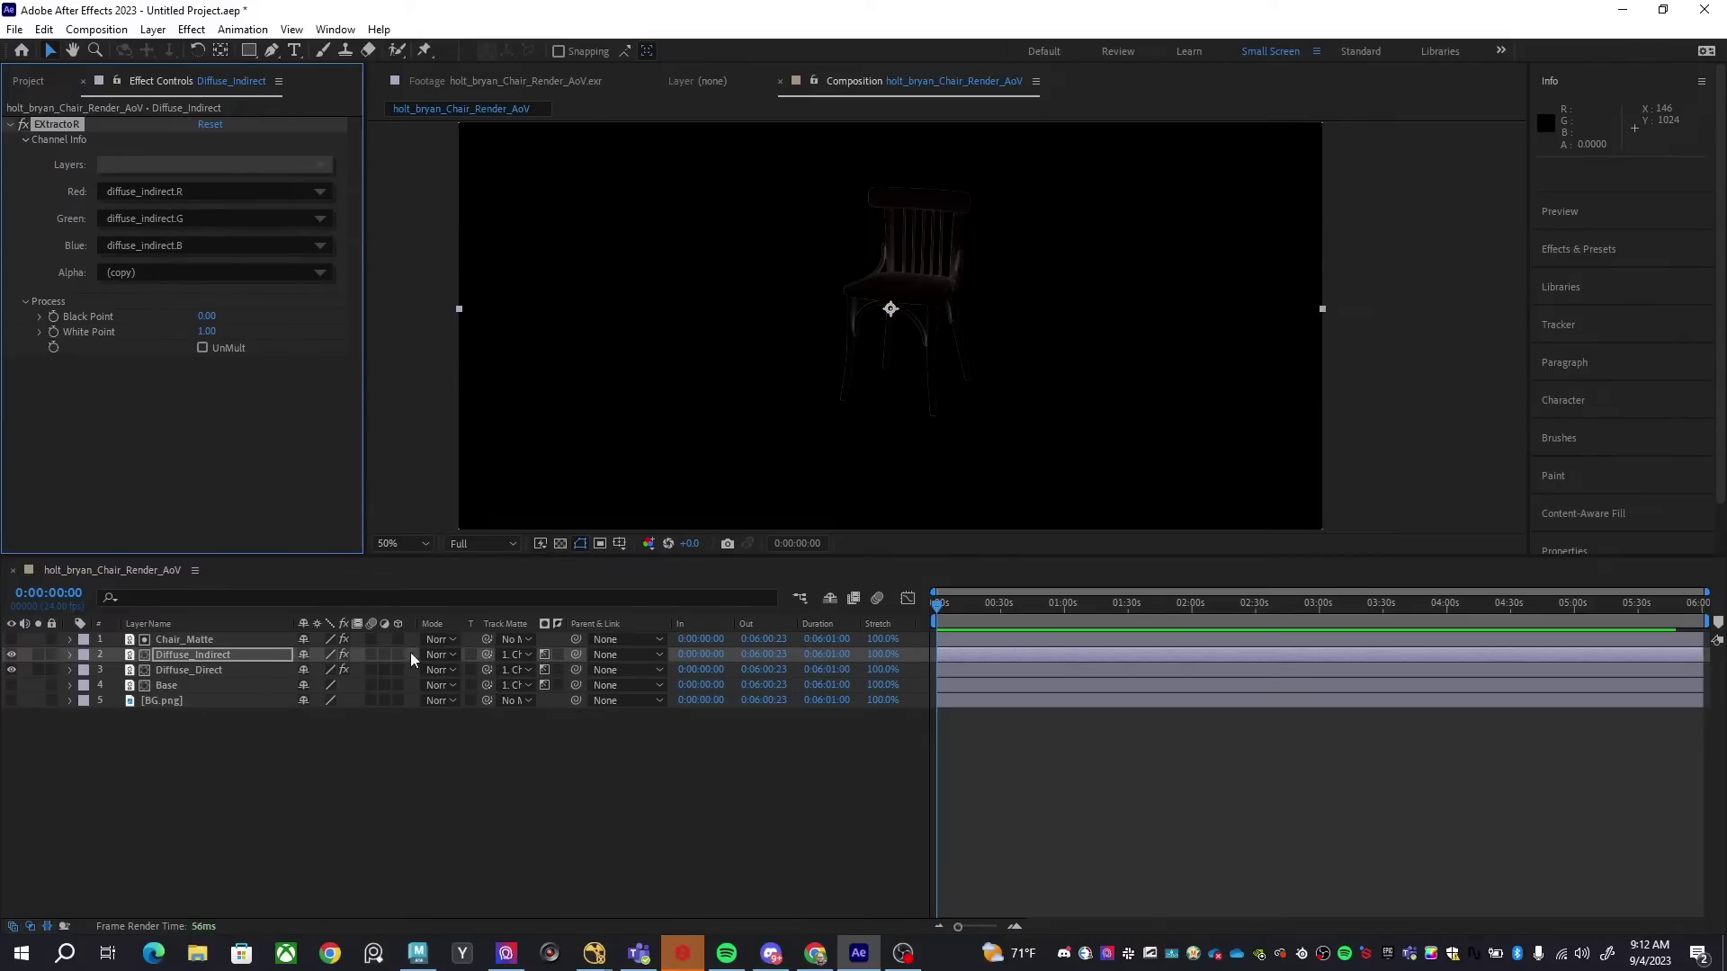
{"action": "scroll", "coordinate": [908, 270], "scroll_direction": "up", "scroll_amount": 7}
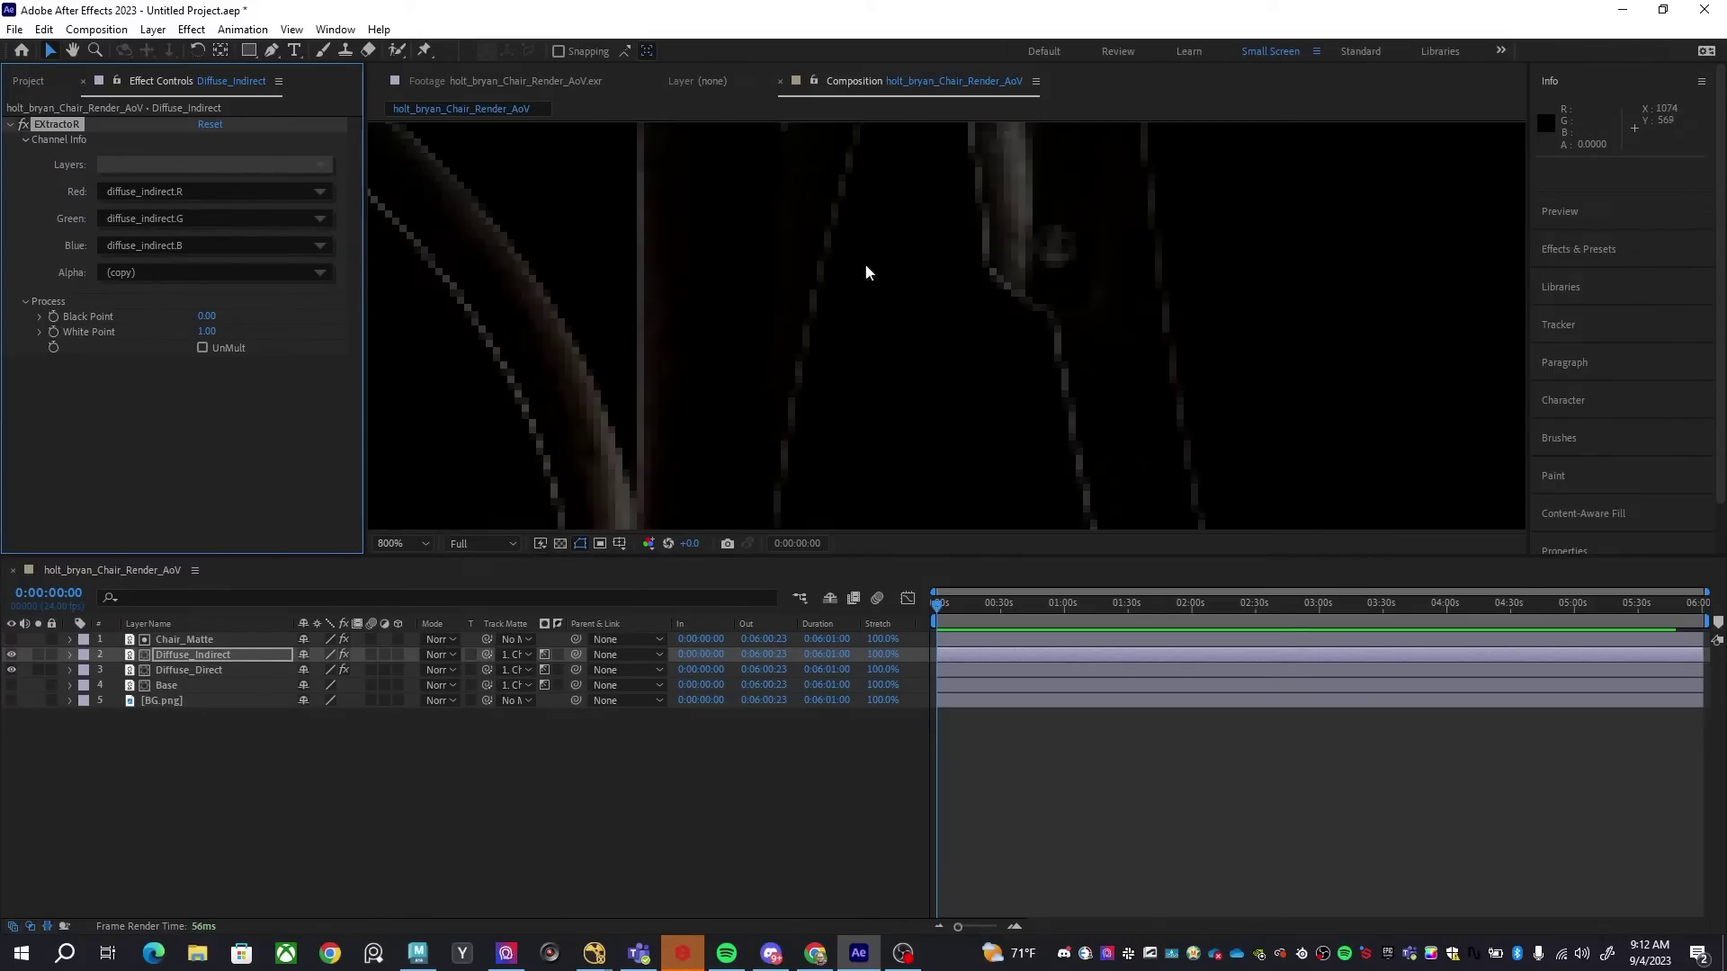
{"action": "scroll", "coordinate": [1094, 461], "scroll_direction": "down", "scroll_amount": 5}
{"action": "scroll", "coordinate": [1062, 396], "scroll_direction": "up", "scroll_amount": 4}
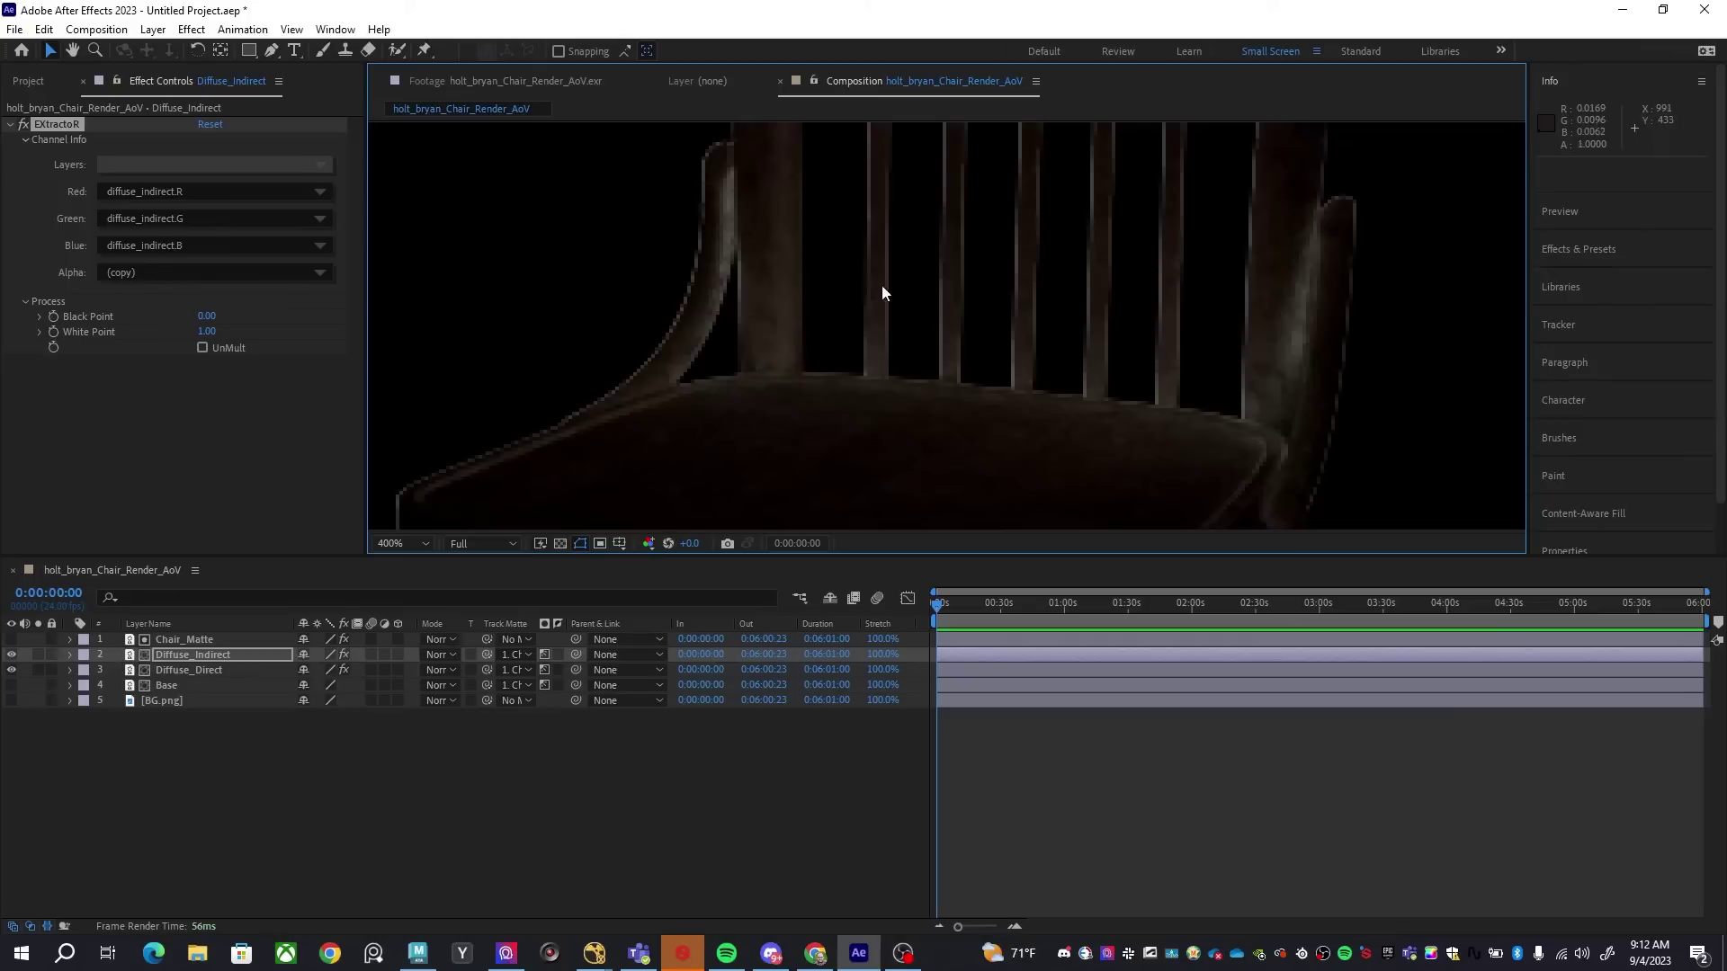
{"action": "left_click_drag", "start_coordinate": [882, 284], "coordinate": [820, 150]}
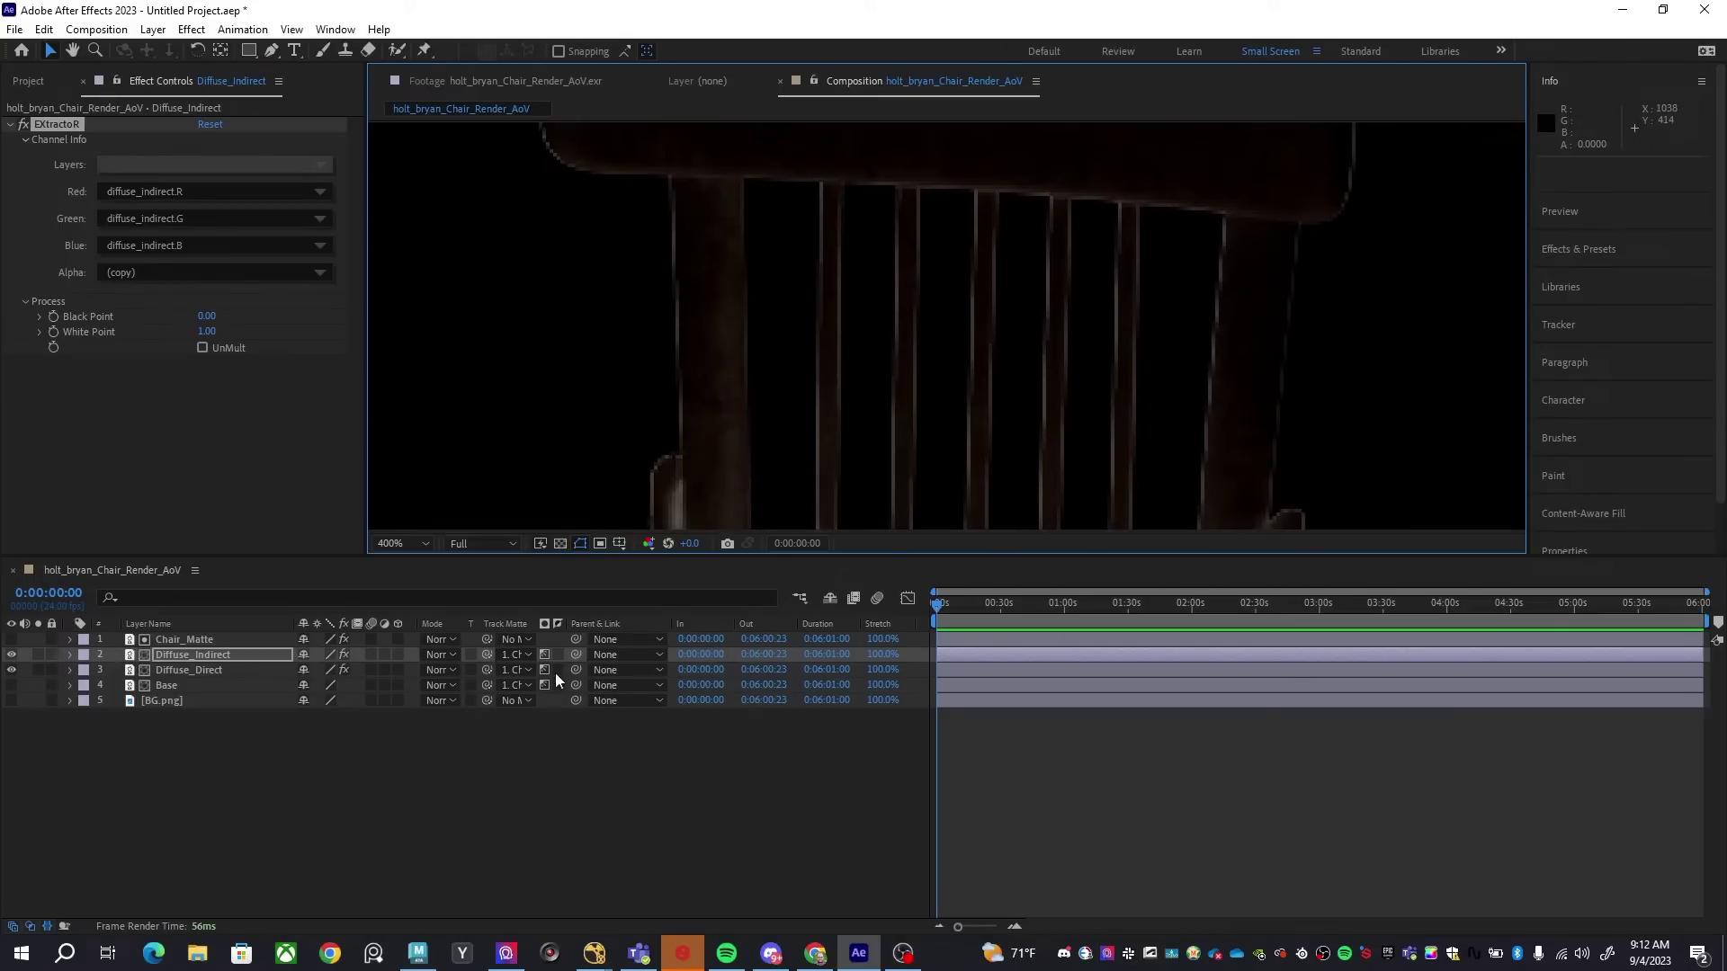
{"action": "scroll", "coordinate": [1049, 340], "scroll_direction": "down", "scroll_amount": 2}
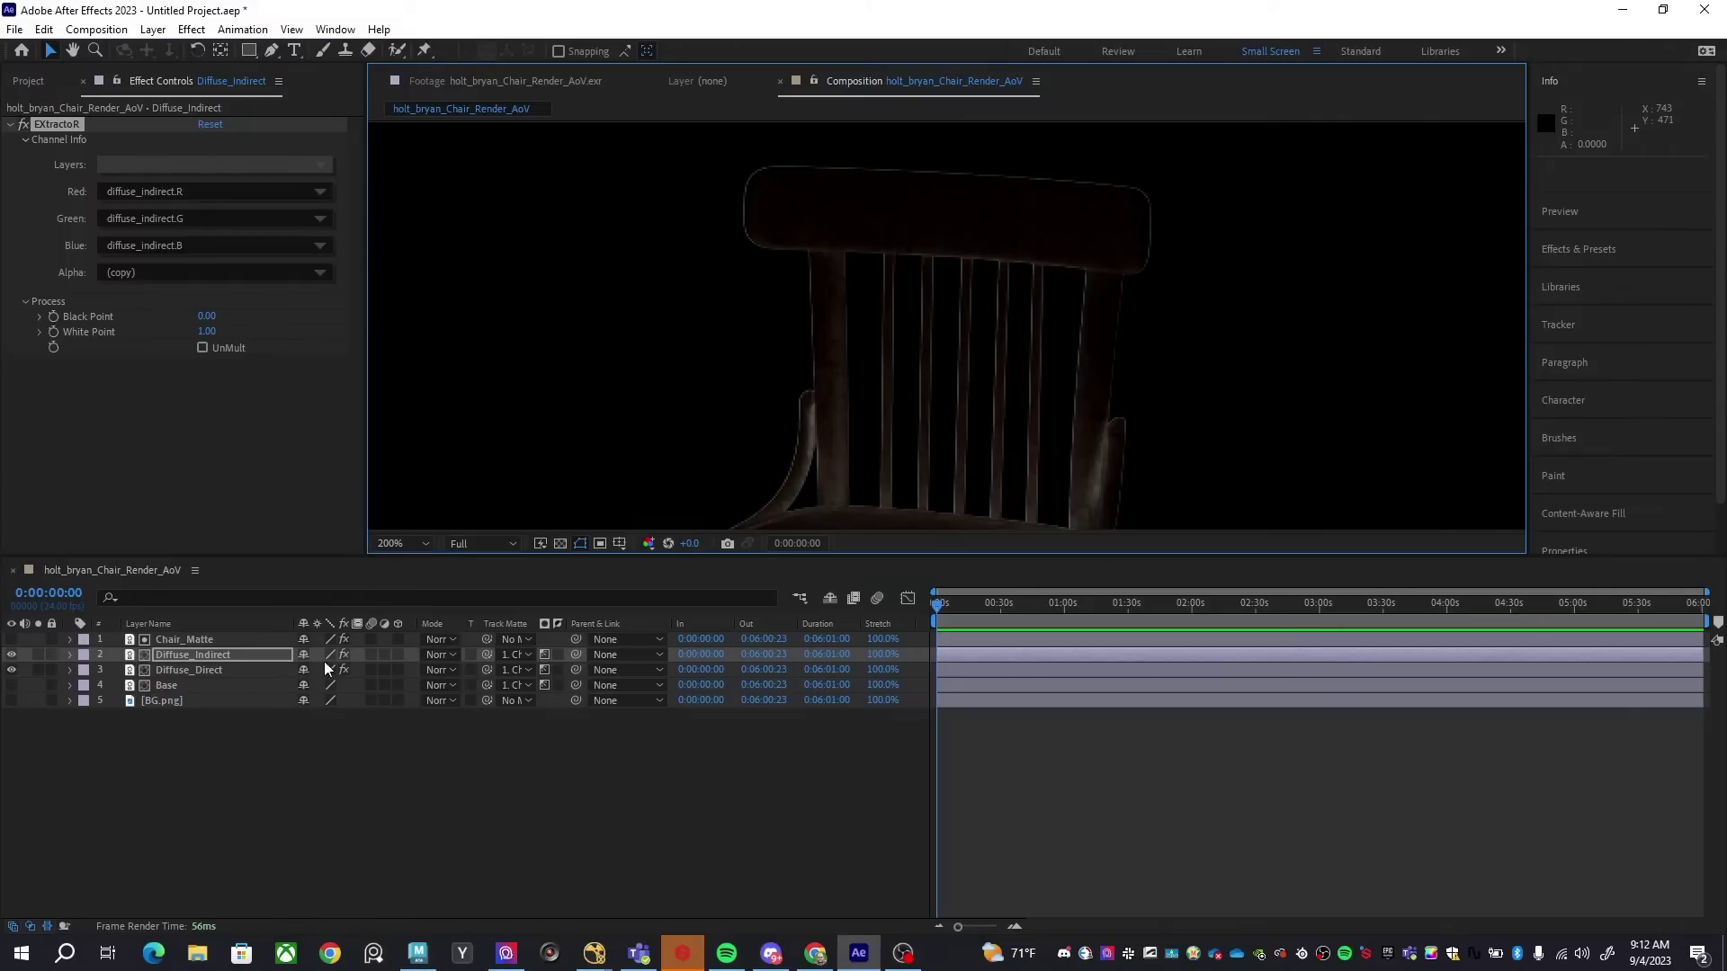
Set Diffuse_Indirect's blending mode to Add and toggle its visibility to compare the lighting
{"action": "left_click", "coordinate": [441, 655]}
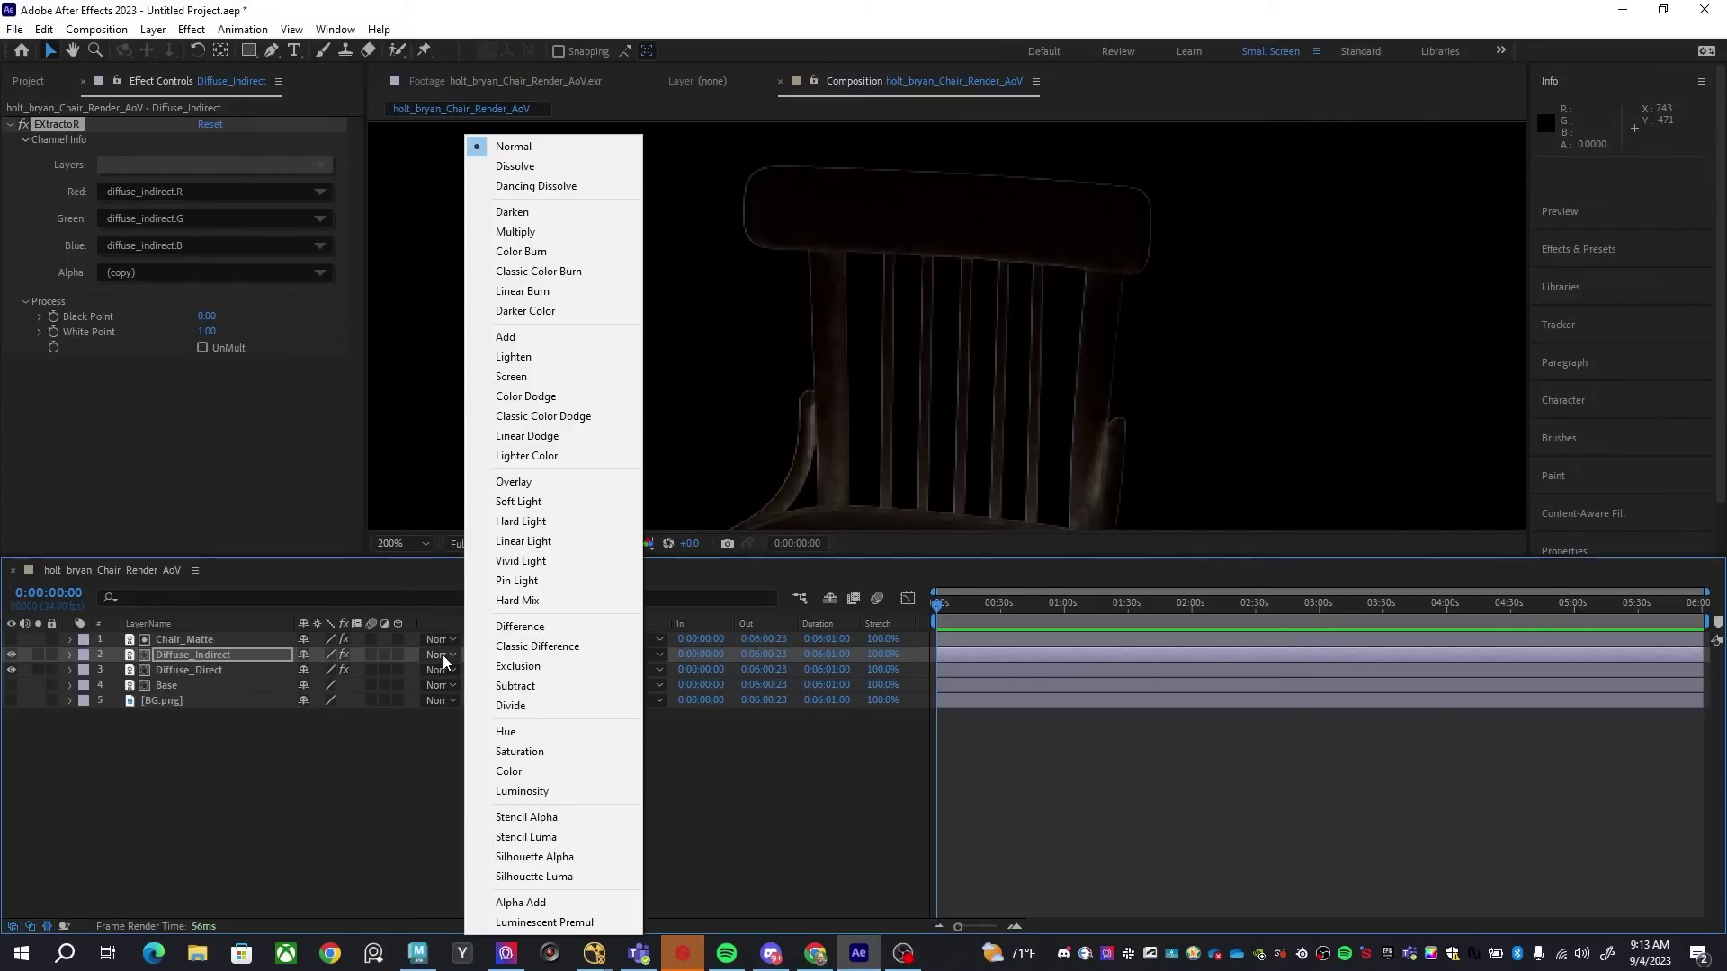
{"action": "left_click", "coordinate": [547, 336]}
{"action": "scroll", "coordinate": [1114, 274], "scroll_direction": "down", "scroll_amount": 2}
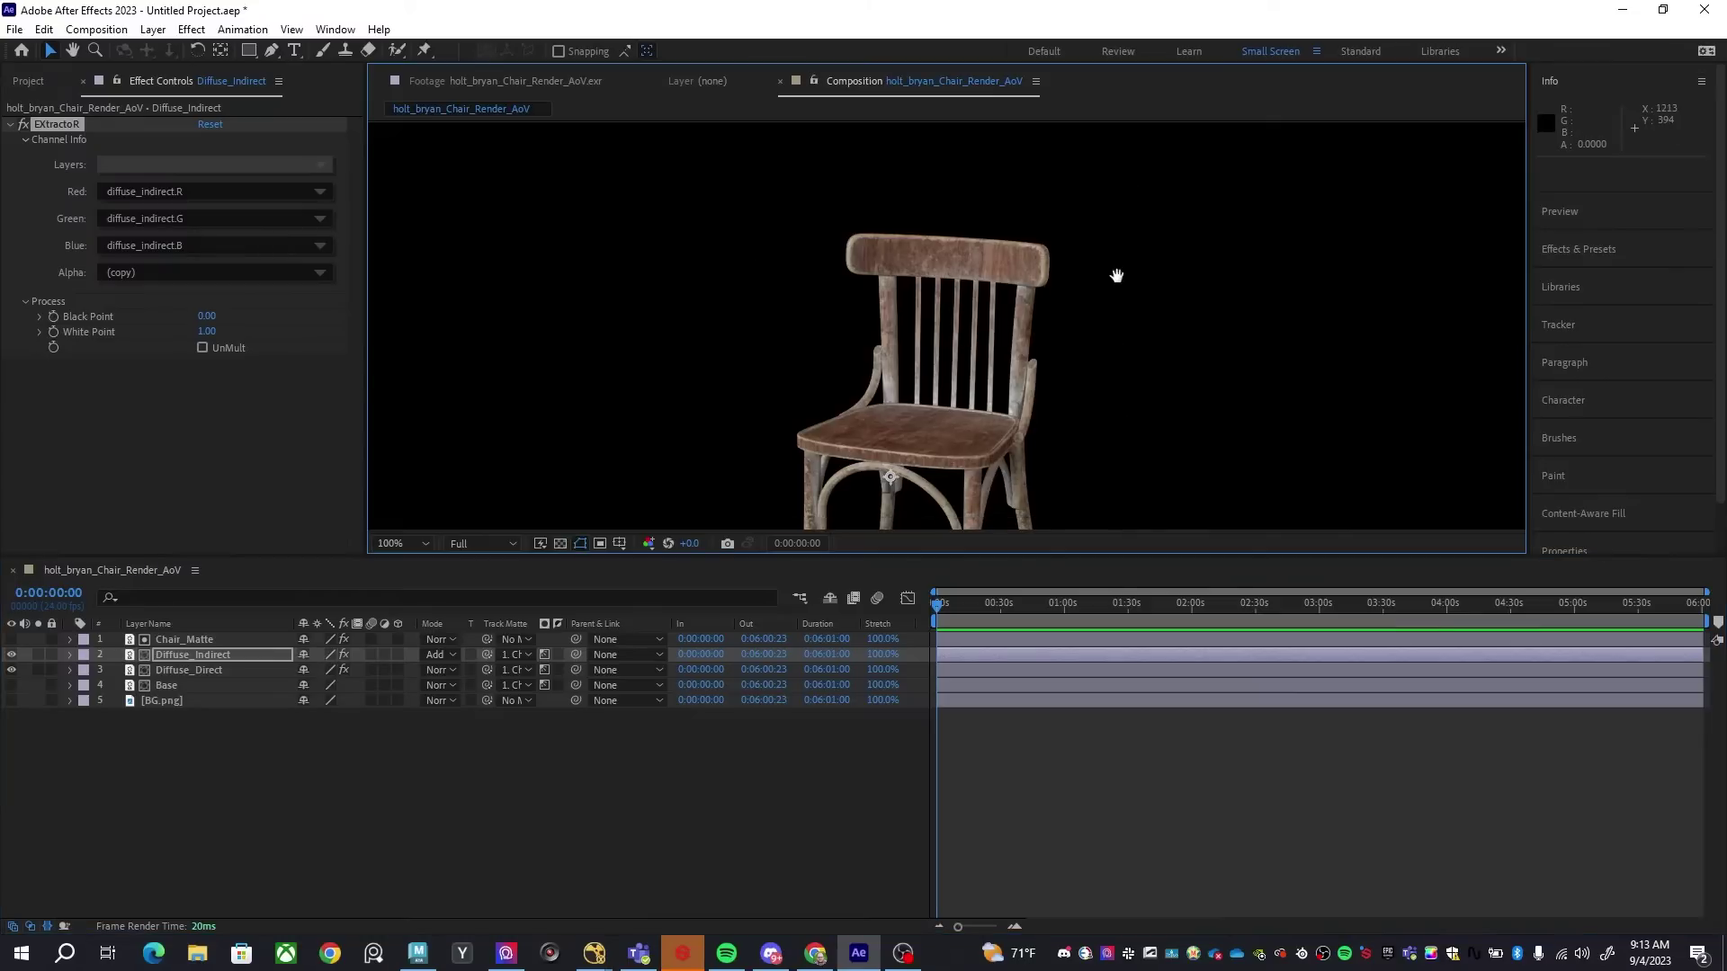
{"action": "scroll", "coordinate": [949, 422], "scroll_direction": "up", "scroll_amount": 4}
{"action": "left_click", "coordinate": [11, 655]}
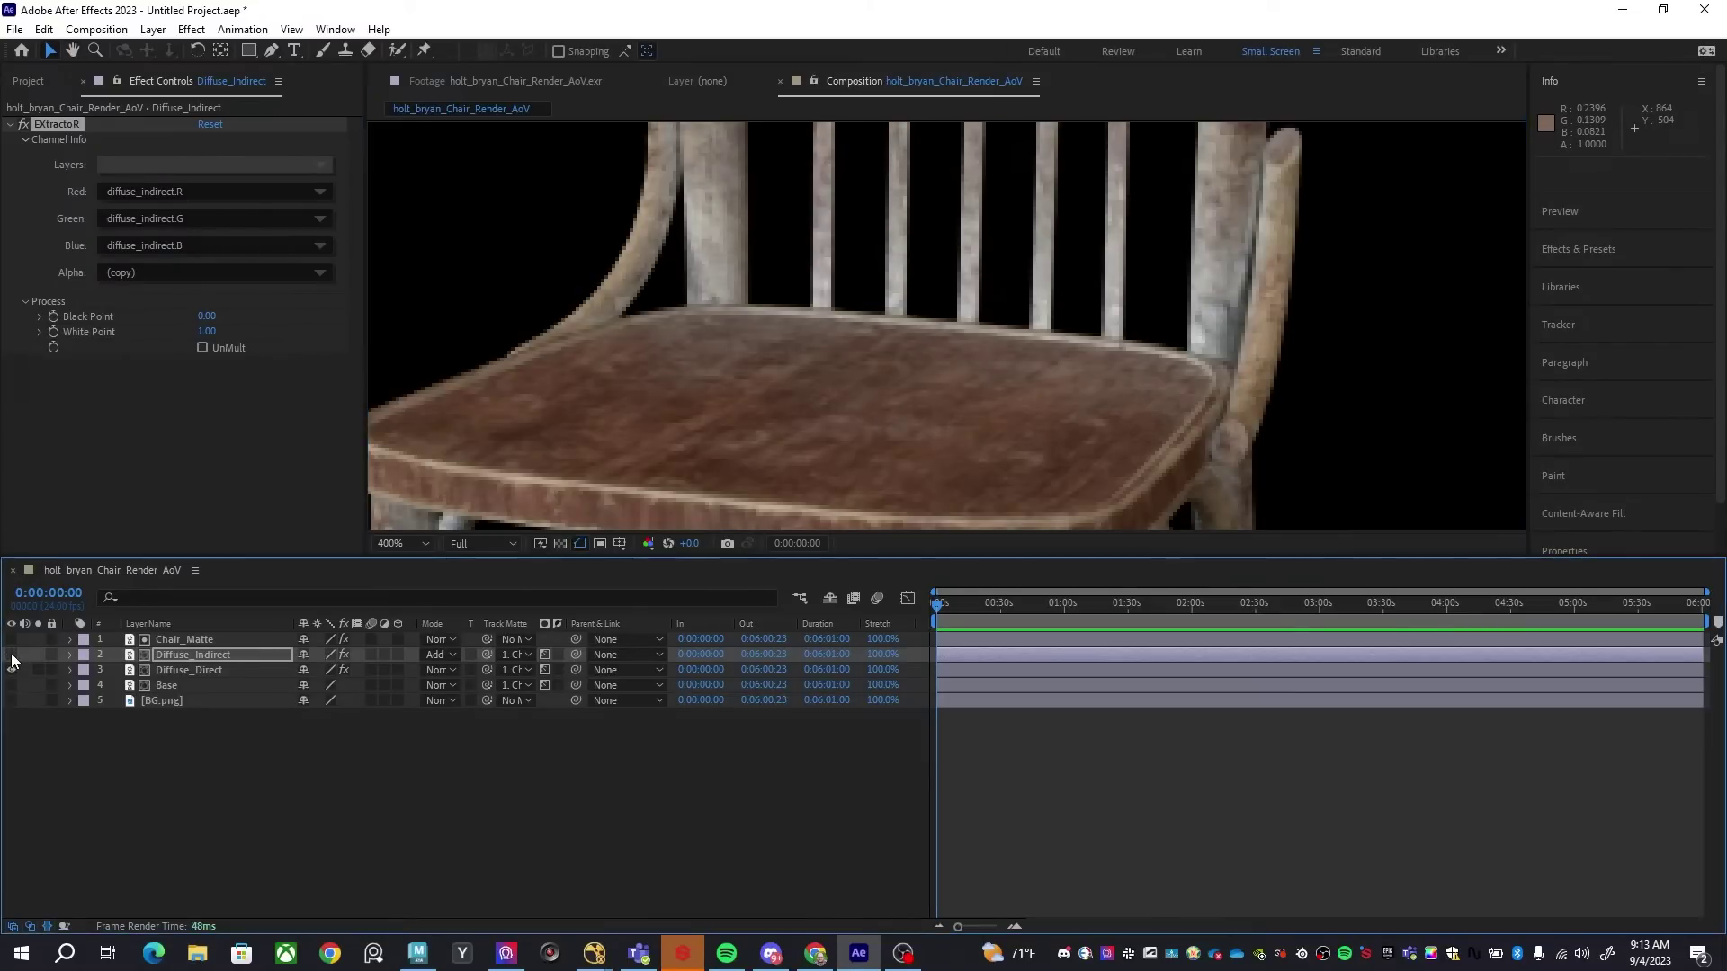
{"action": "left_click", "coordinate": [12, 655]}
{"action": "left_click", "coordinate": [12, 655]}
{"action": "left_click", "coordinate": [12, 655]}
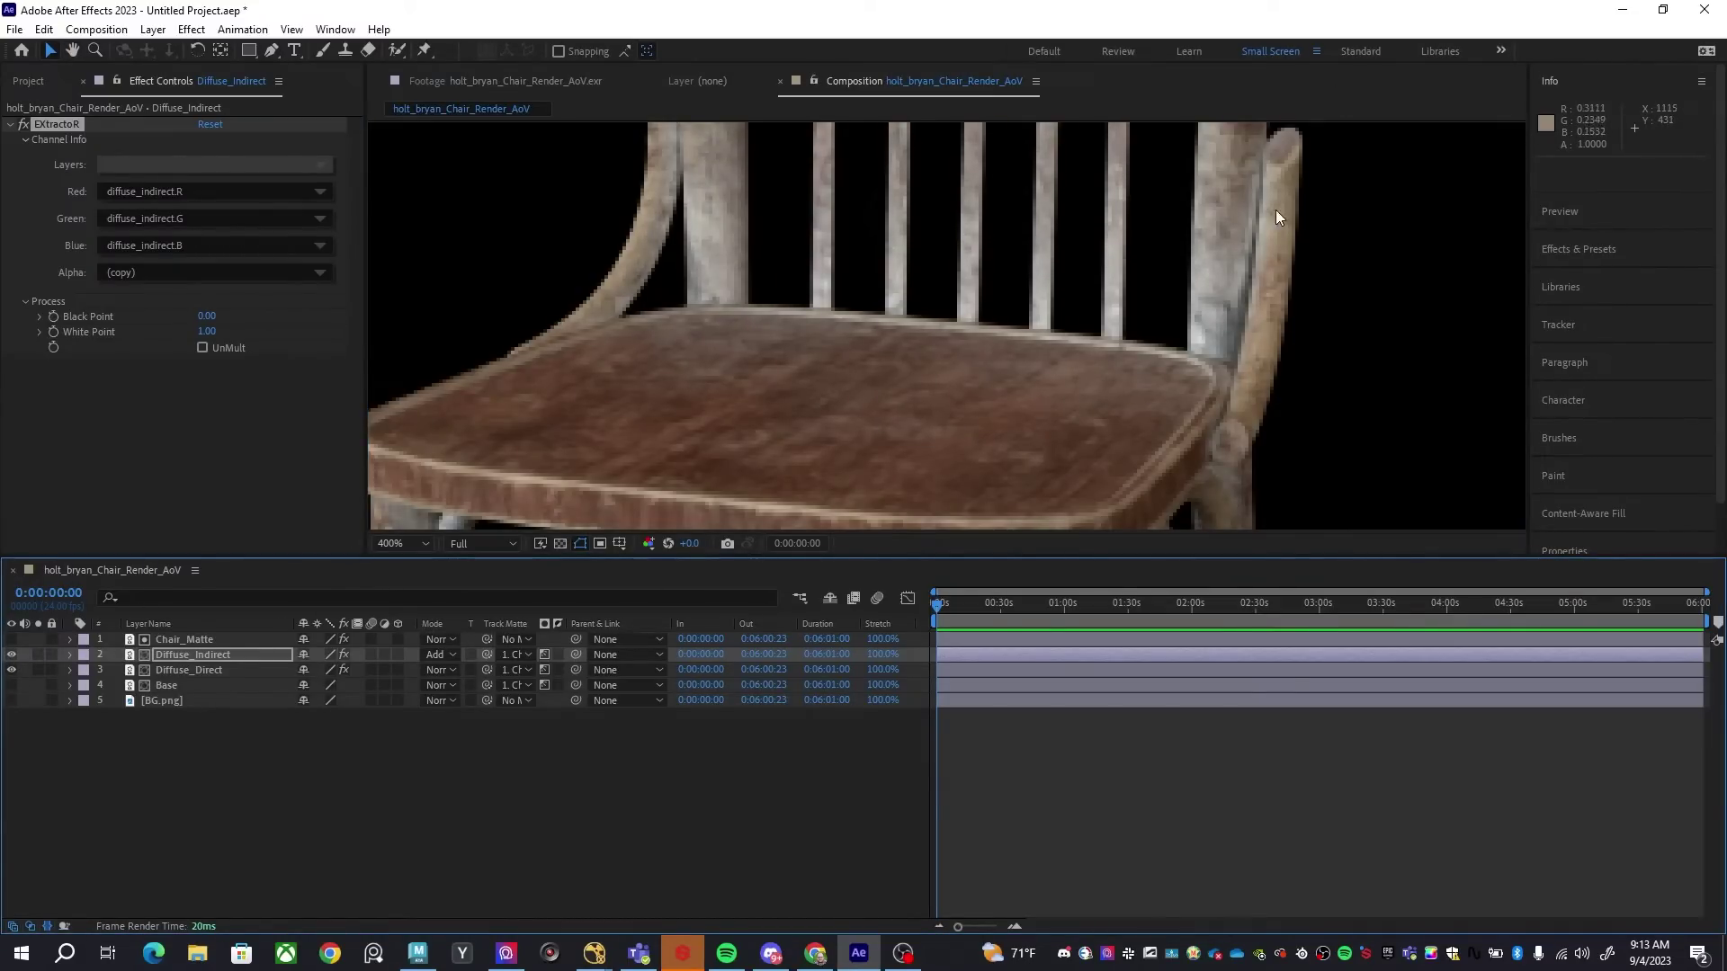
{"action": "left_click_drag", "start_coordinate": [1276, 208], "coordinate": [1175, 306]}
{"action": "scroll", "coordinate": [1167, 412], "scroll_direction": "down", "scroll_amount": 2}
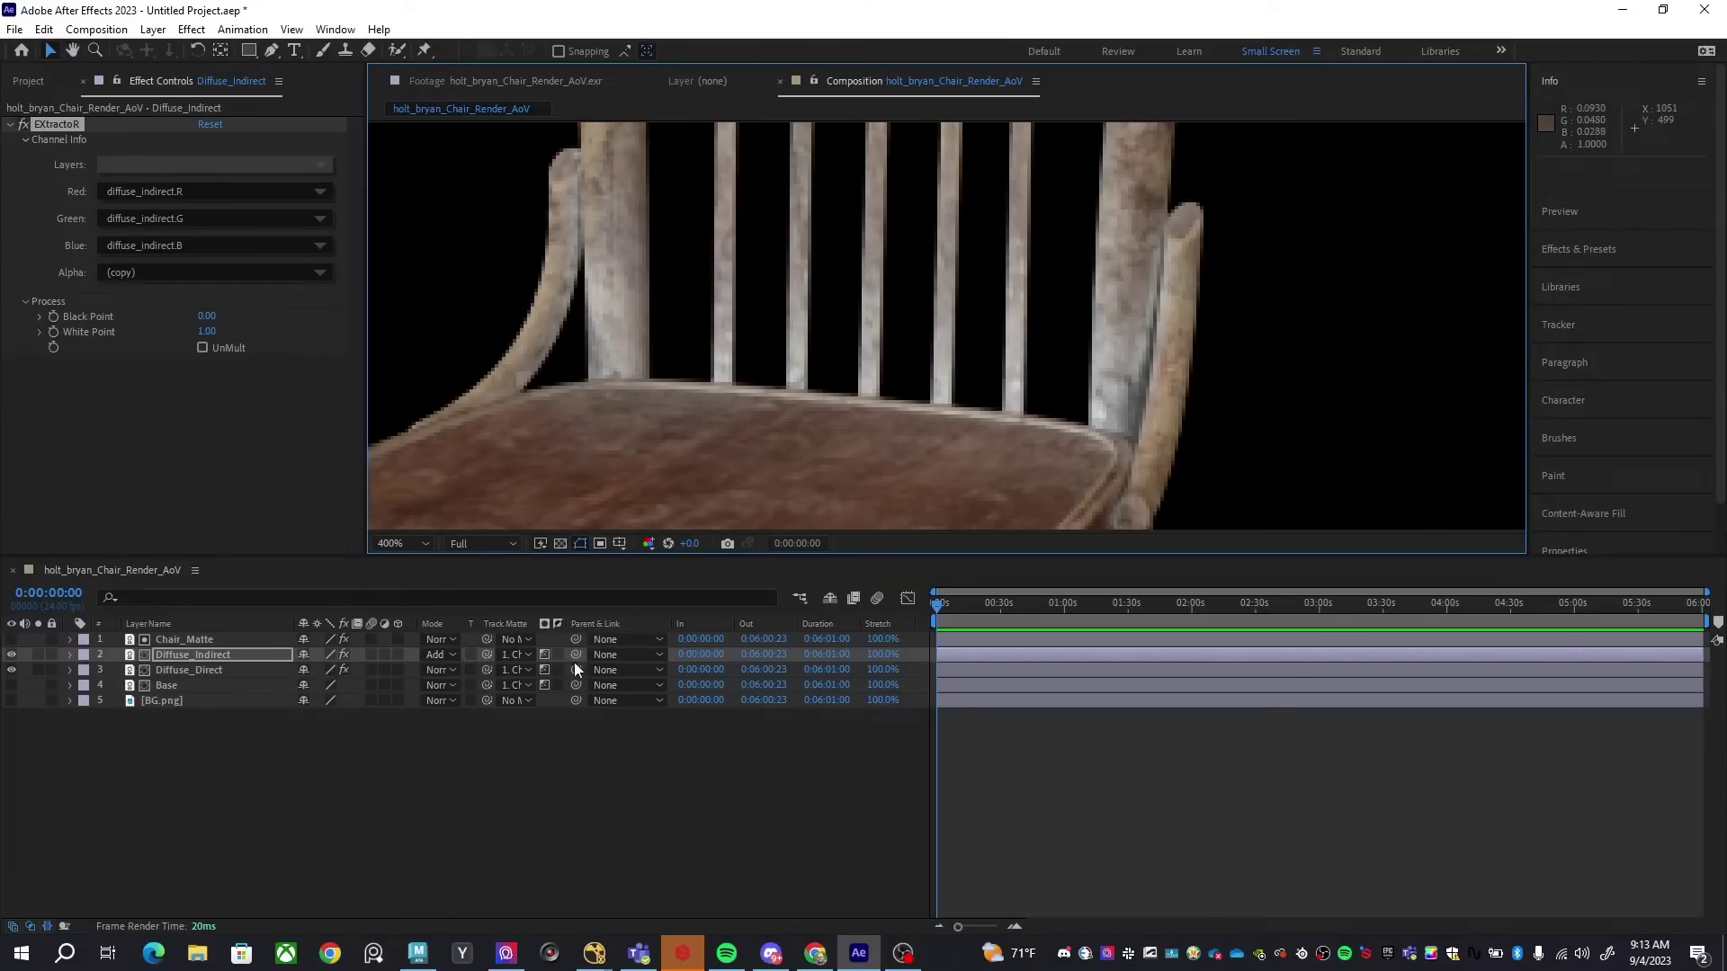
{"action": "left_click", "coordinate": [191, 657]}
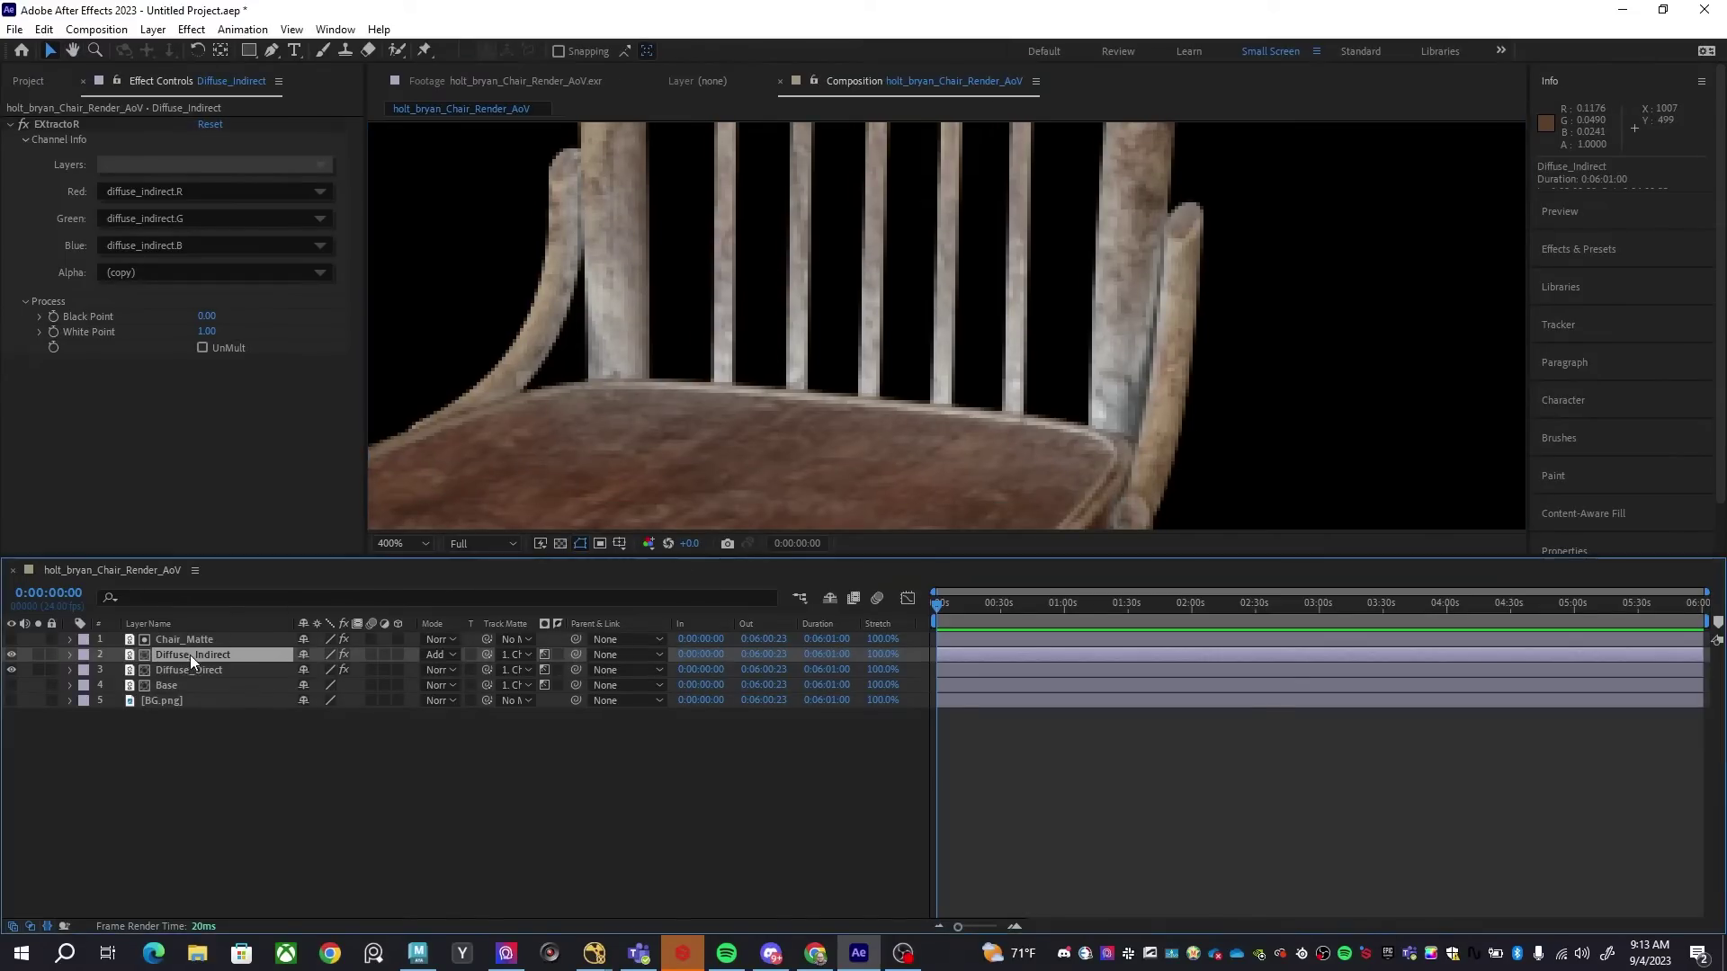
Duplicate into a Specular_Direct layer that extracts the specular_direct pass
{"action": "key", "text": "ctrl+d"}
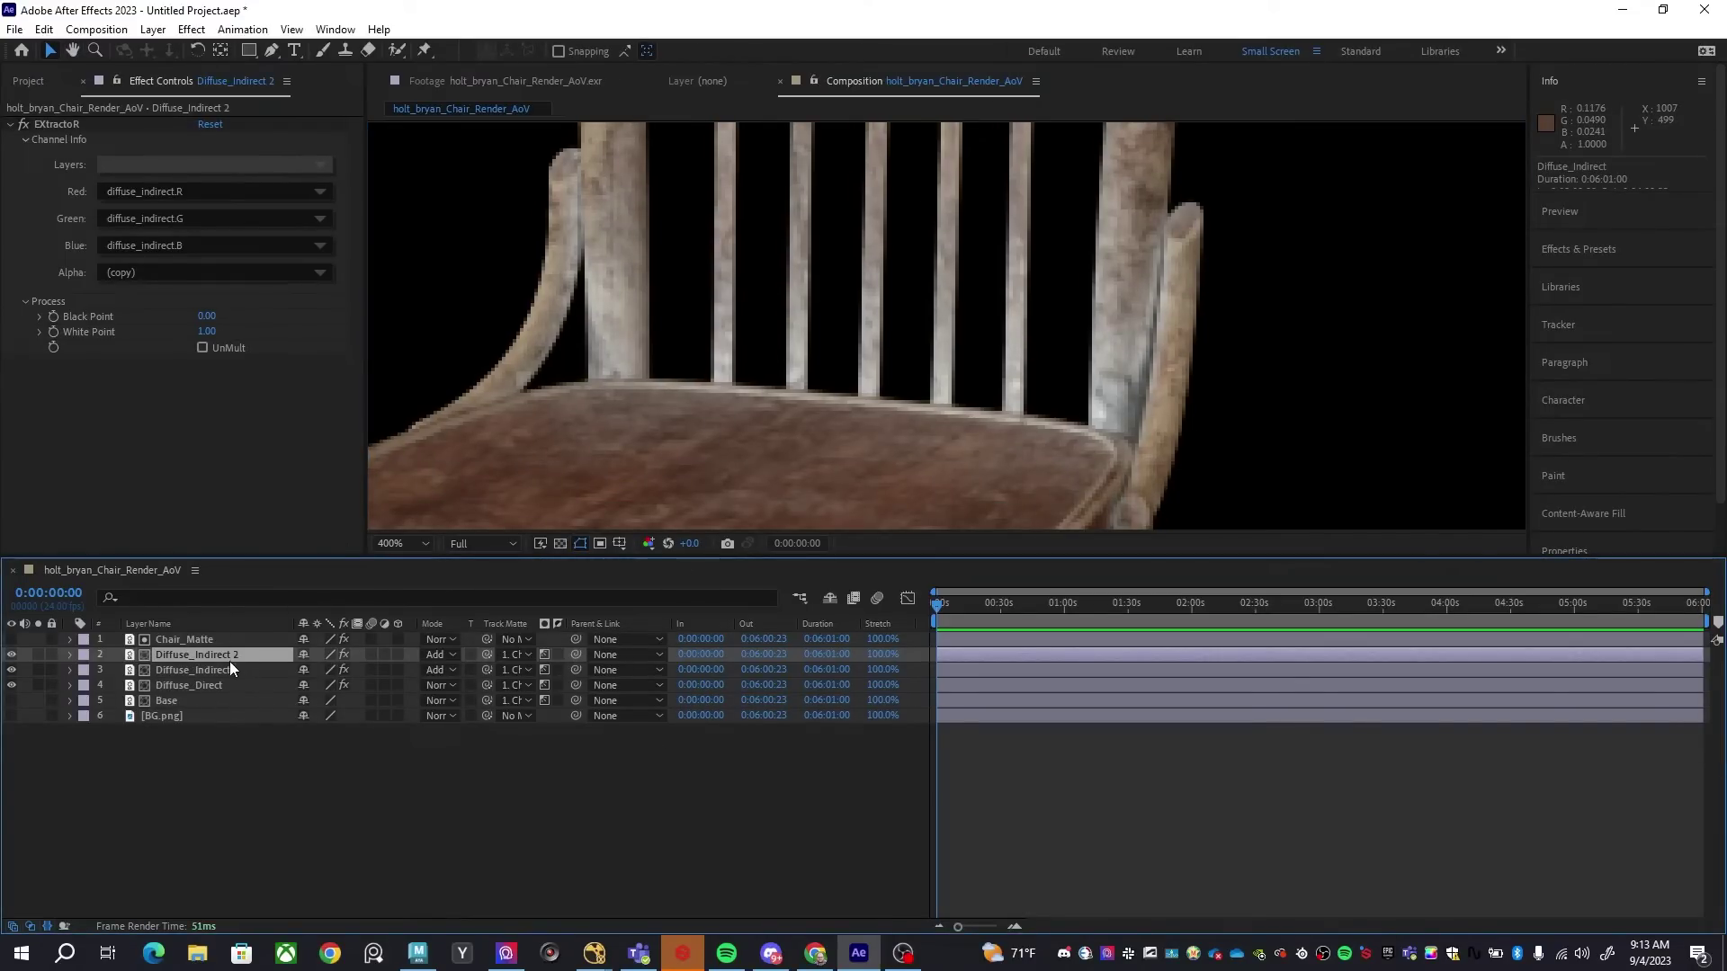
{"action": "key", "text": "Return"}
{"action": "type", "text": "Specular_Direct"}
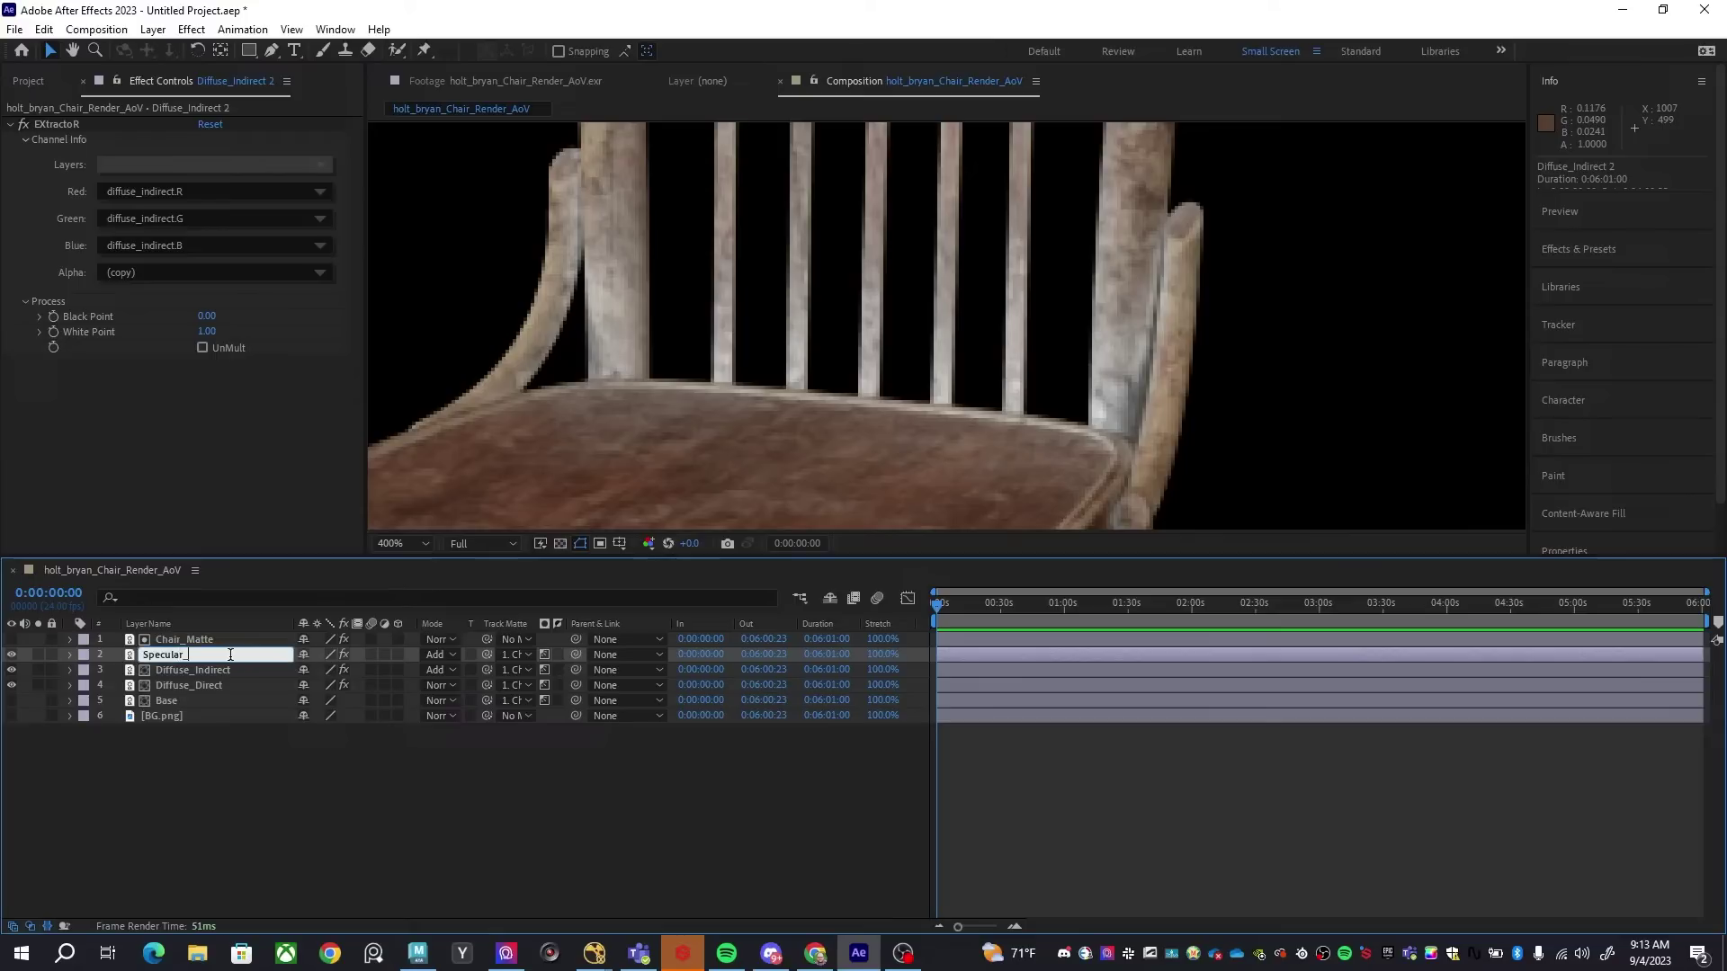
{"action": "key", "text": "Return"}
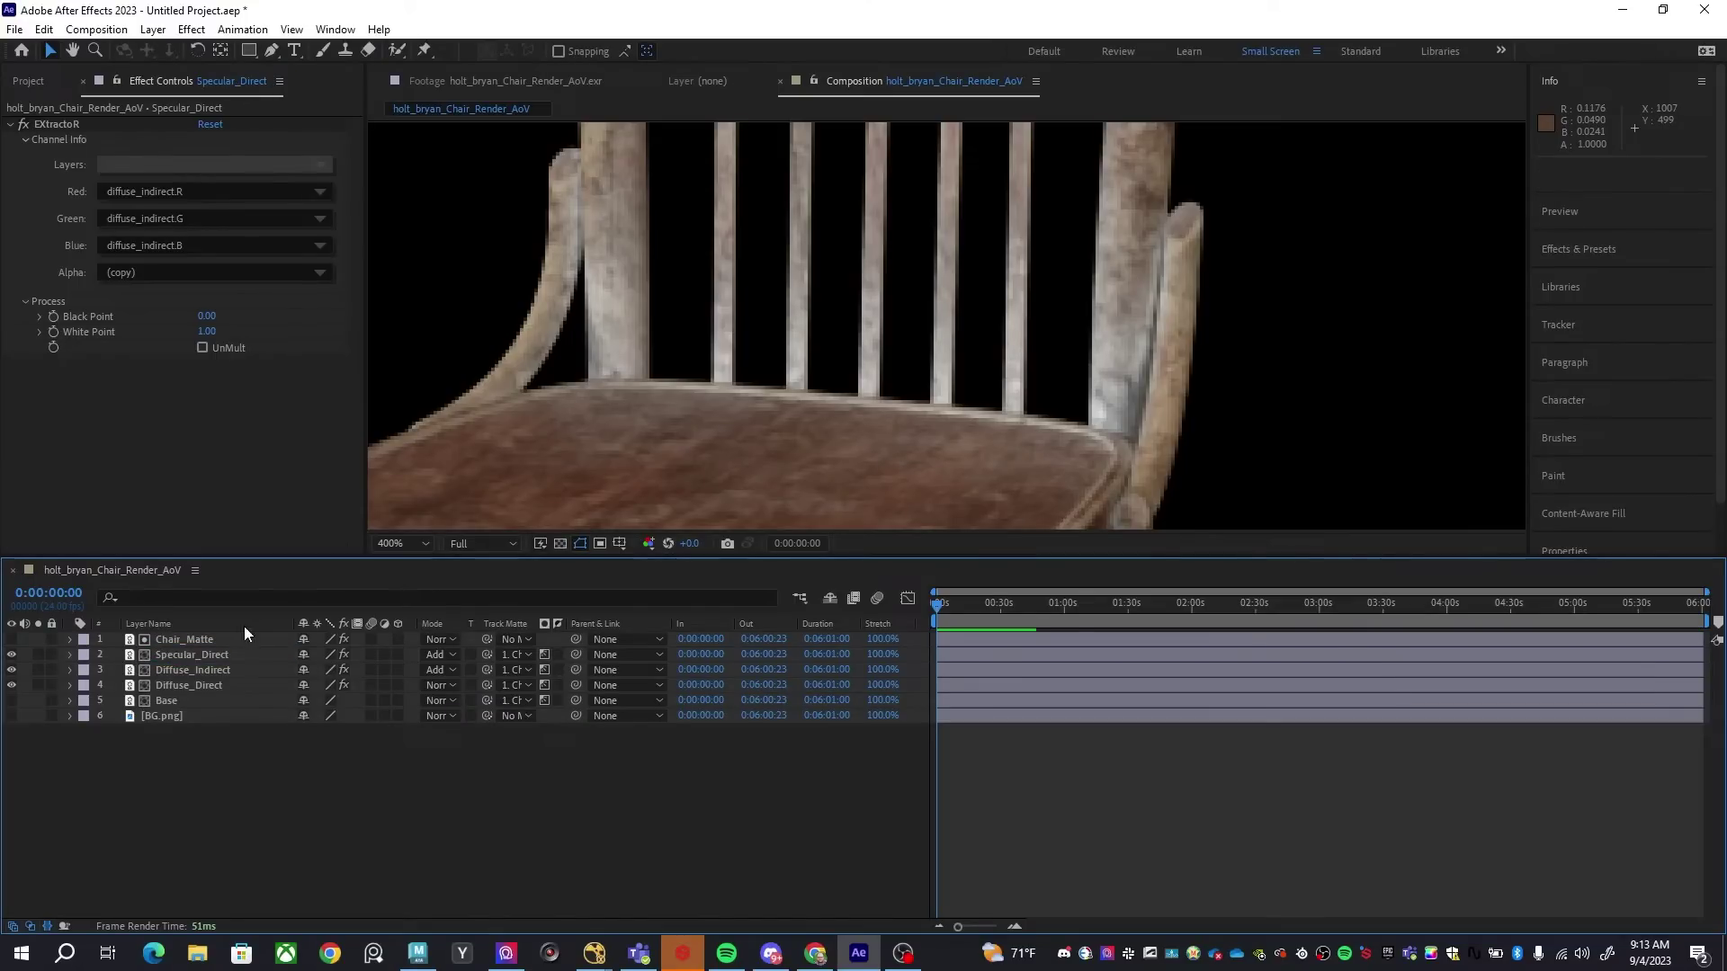
{"action": "left_click", "coordinate": [180, 167]}
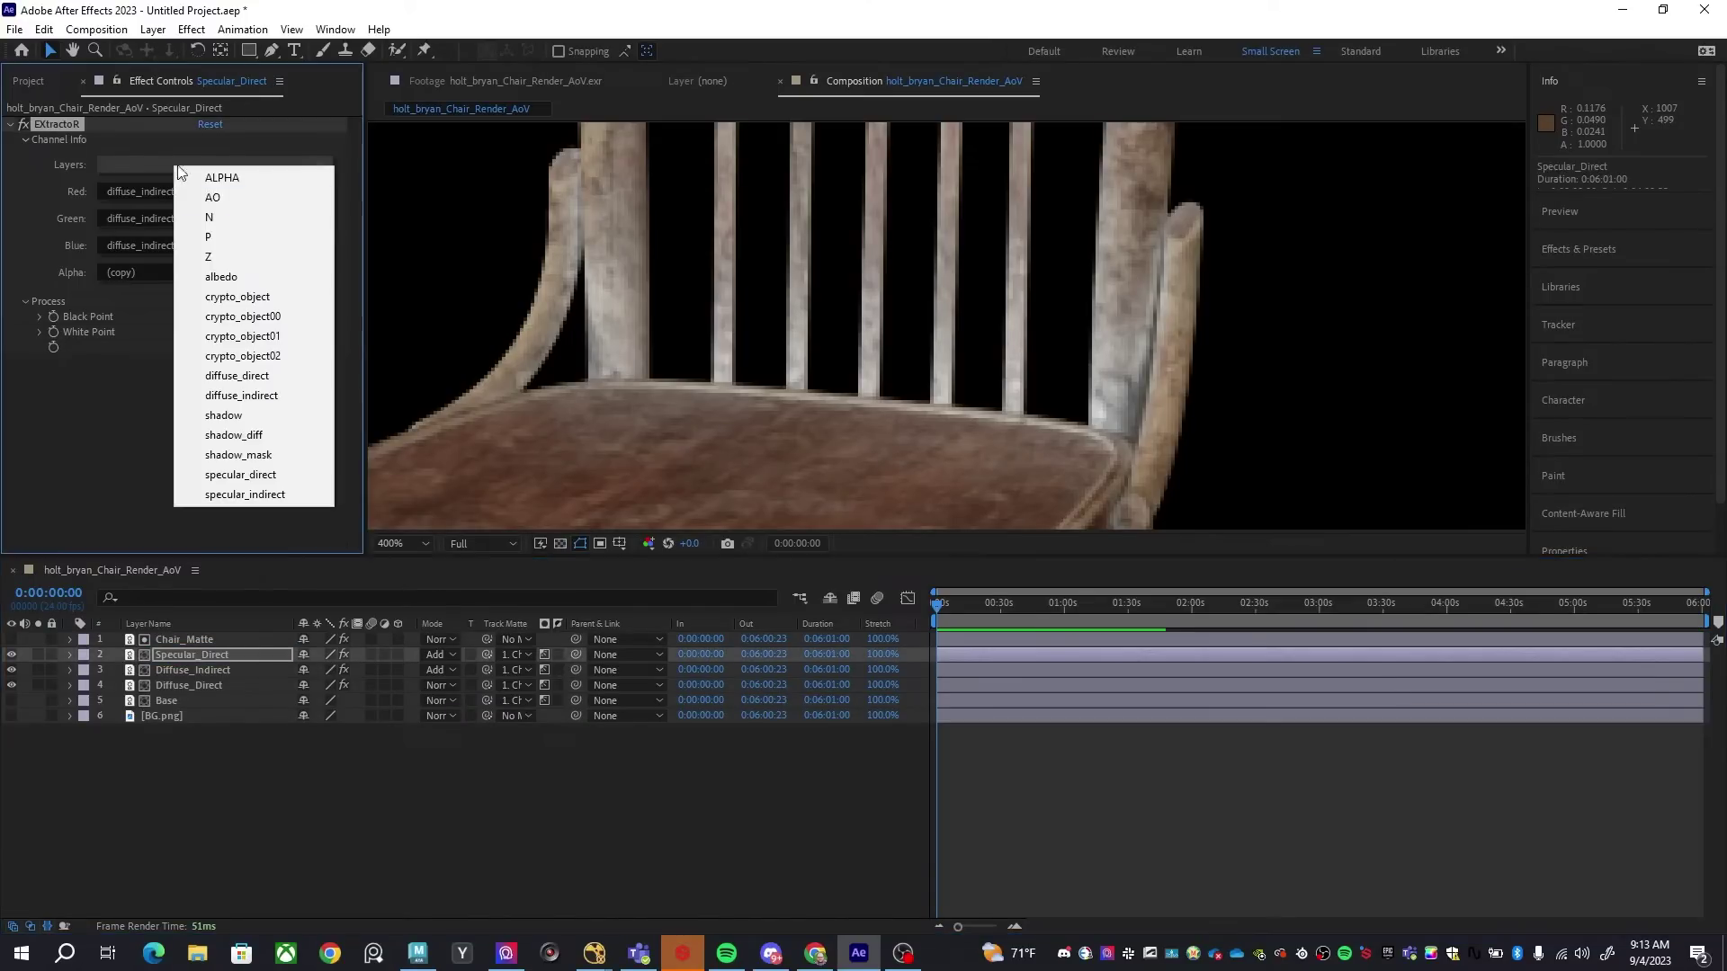
{"action": "left_click", "coordinate": [279, 474]}
{"action": "scroll", "coordinate": [813, 337], "scroll_direction": "down", "scroll_amount": 3}
Duplicate into Specular_Indirect extracting specular_indirect, briefly checking it against the room plate
{"action": "key", "text": "ctrl+d"}
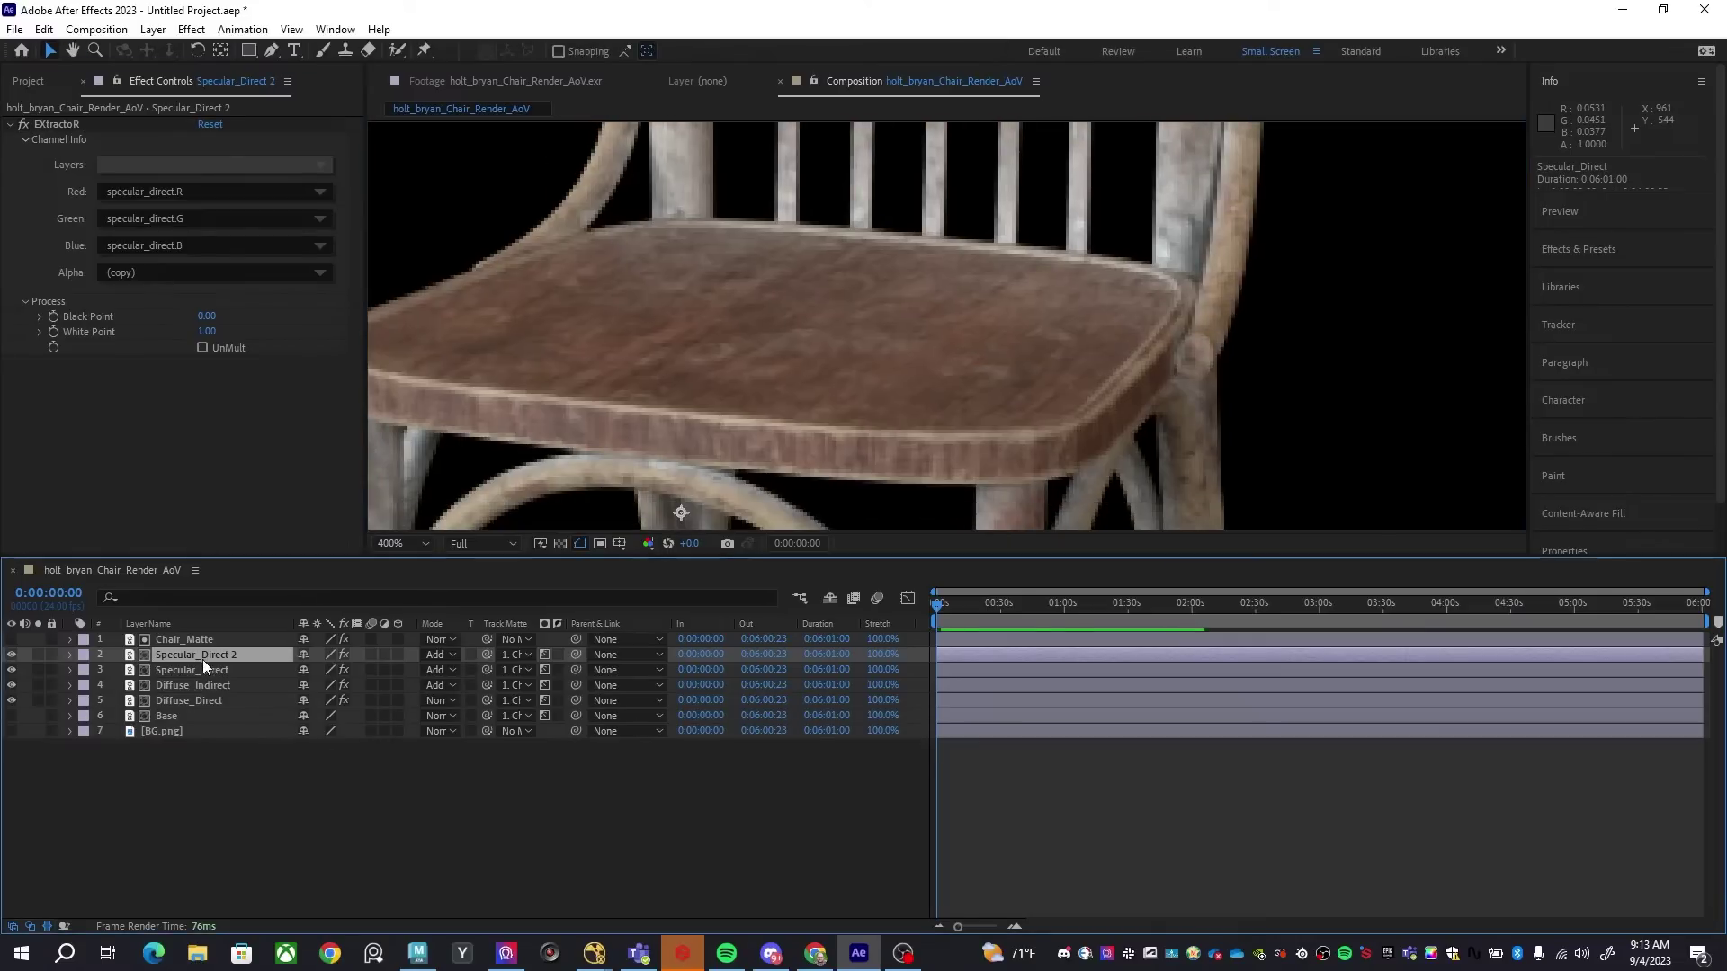
{"action": "left_click", "coordinate": [169, 164]}
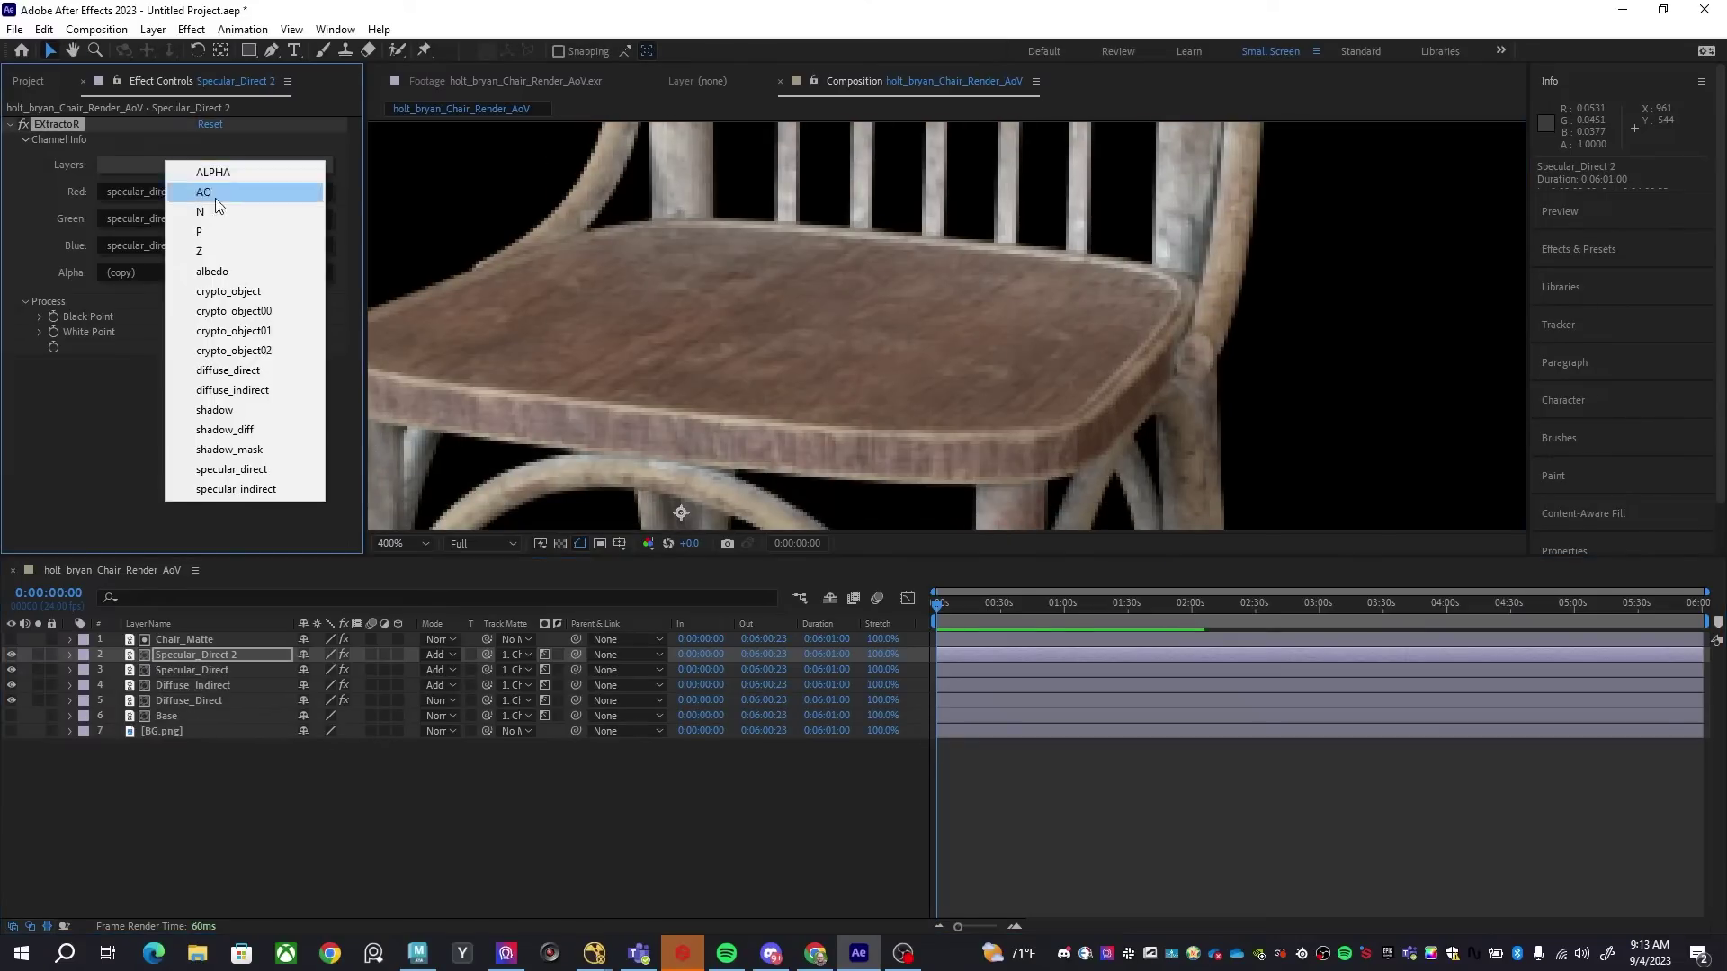
{"action": "left_click", "coordinate": [236, 484]}
{"action": "key", "text": "Return"}
{"action": "type", "text": "Specular_Indirect"}
{"action": "key", "text": "Return"}
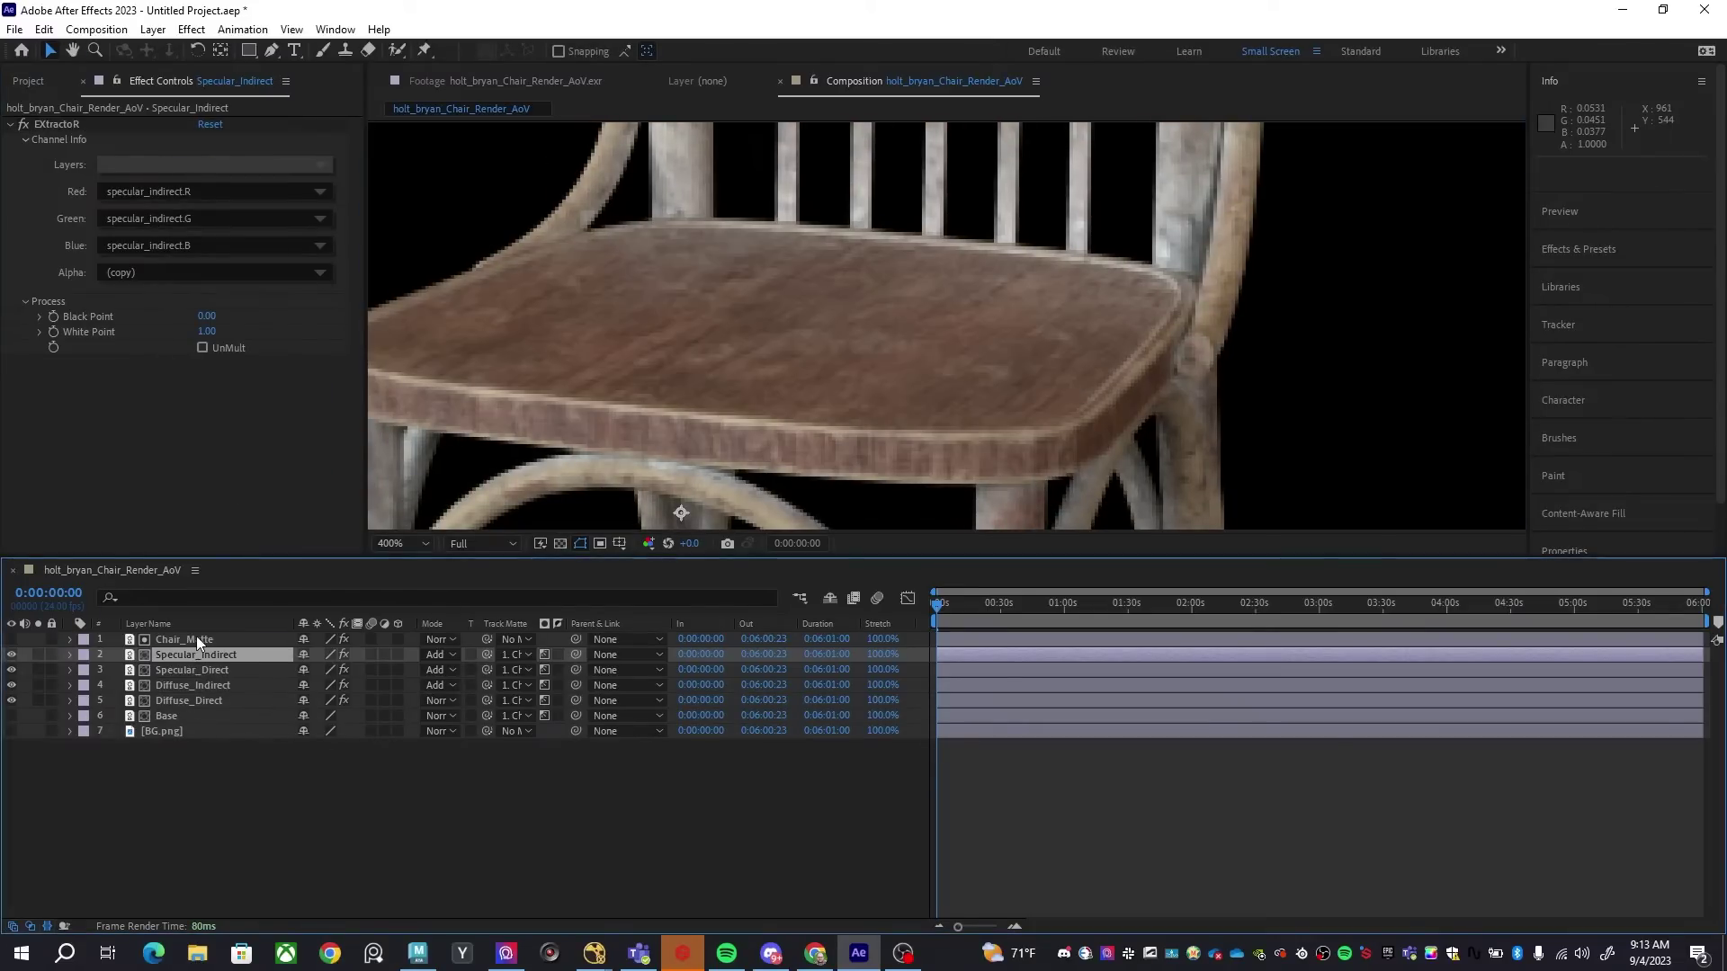
{"action": "left_click", "coordinate": [11, 732]}
{"action": "scroll", "coordinate": [909, 364], "scroll_direction": "down", "scroll_amount": 4}
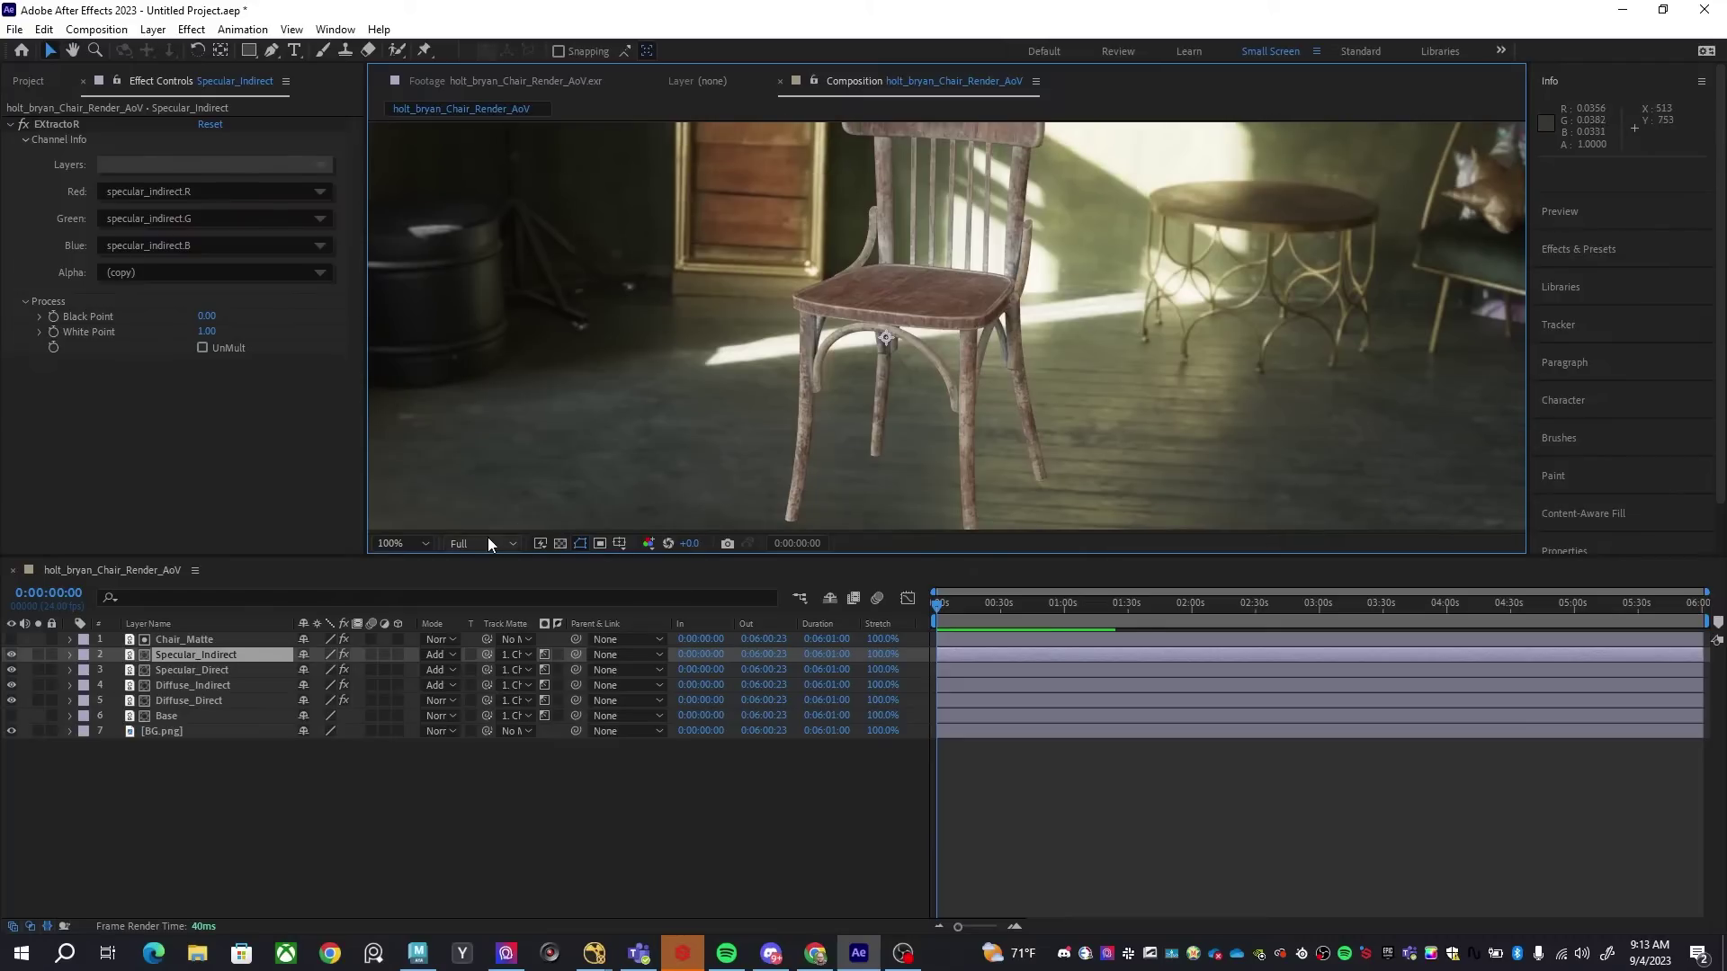
{"action": "left_click", "coordinate": [11, 731]}
Duplicate Base, set the copy's track matte to No Matte, and rename it AO
{"action": "key", "text": "v"}
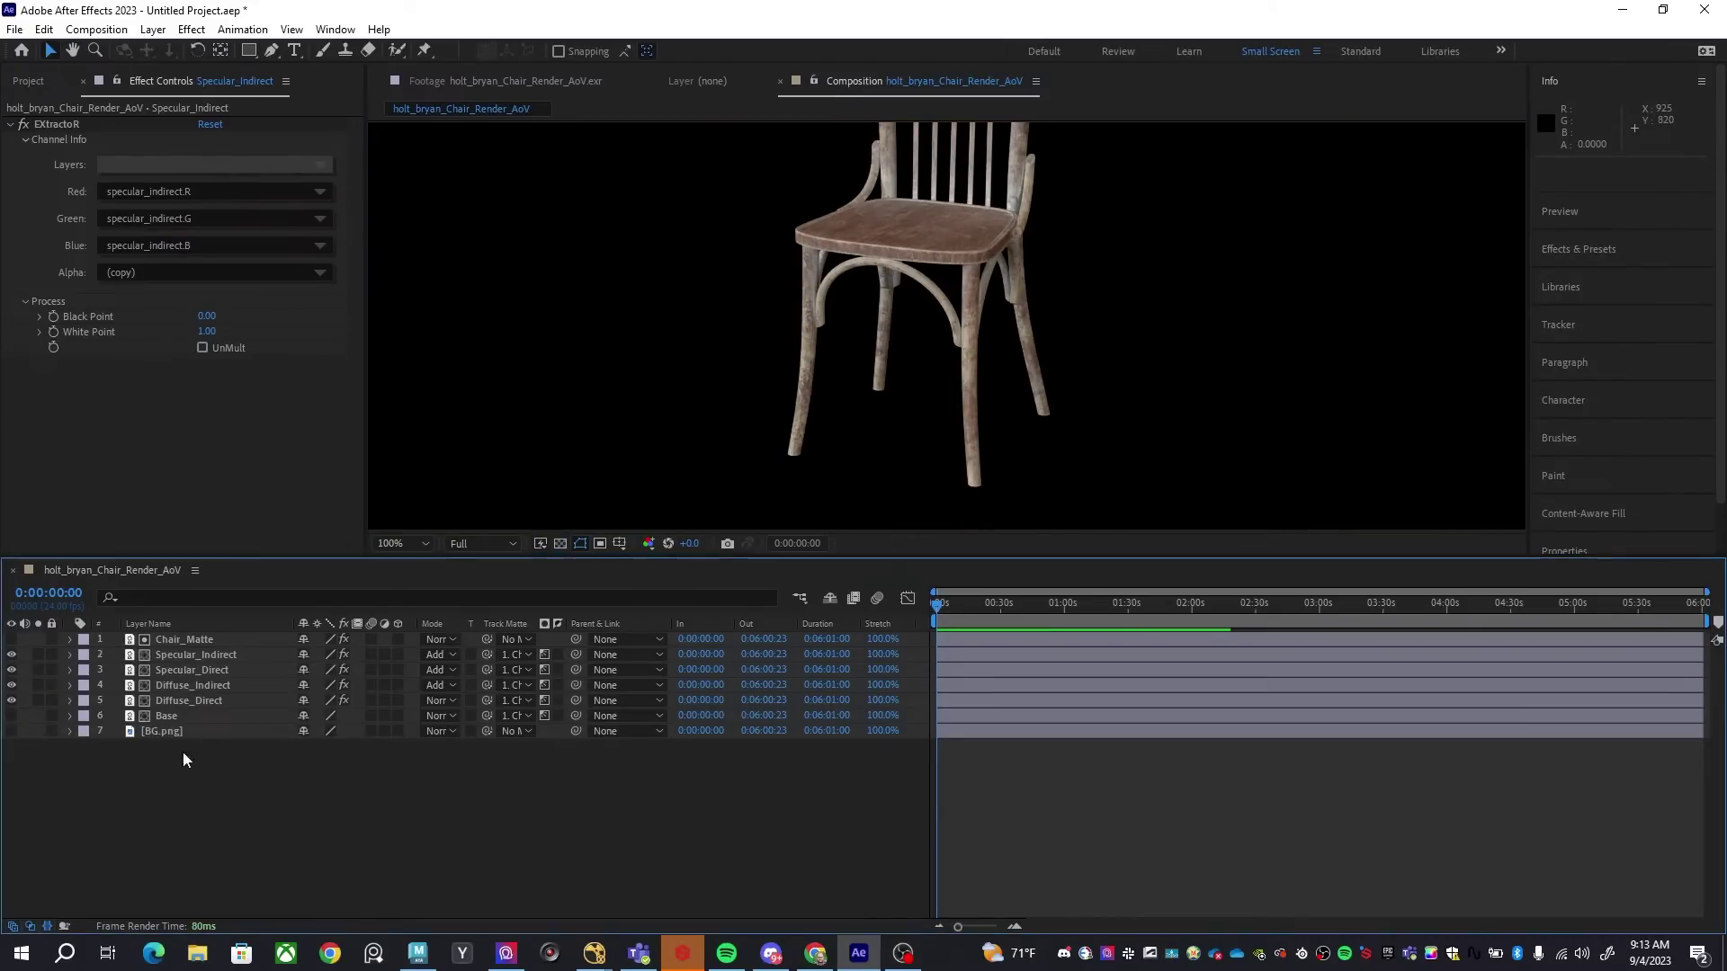
{"action": "left_click", "coordinate": [185, 733]}
{"action": "left_click", "coordinate": [216, 717]}
{"action": "key", "text": "ctrl+d"}
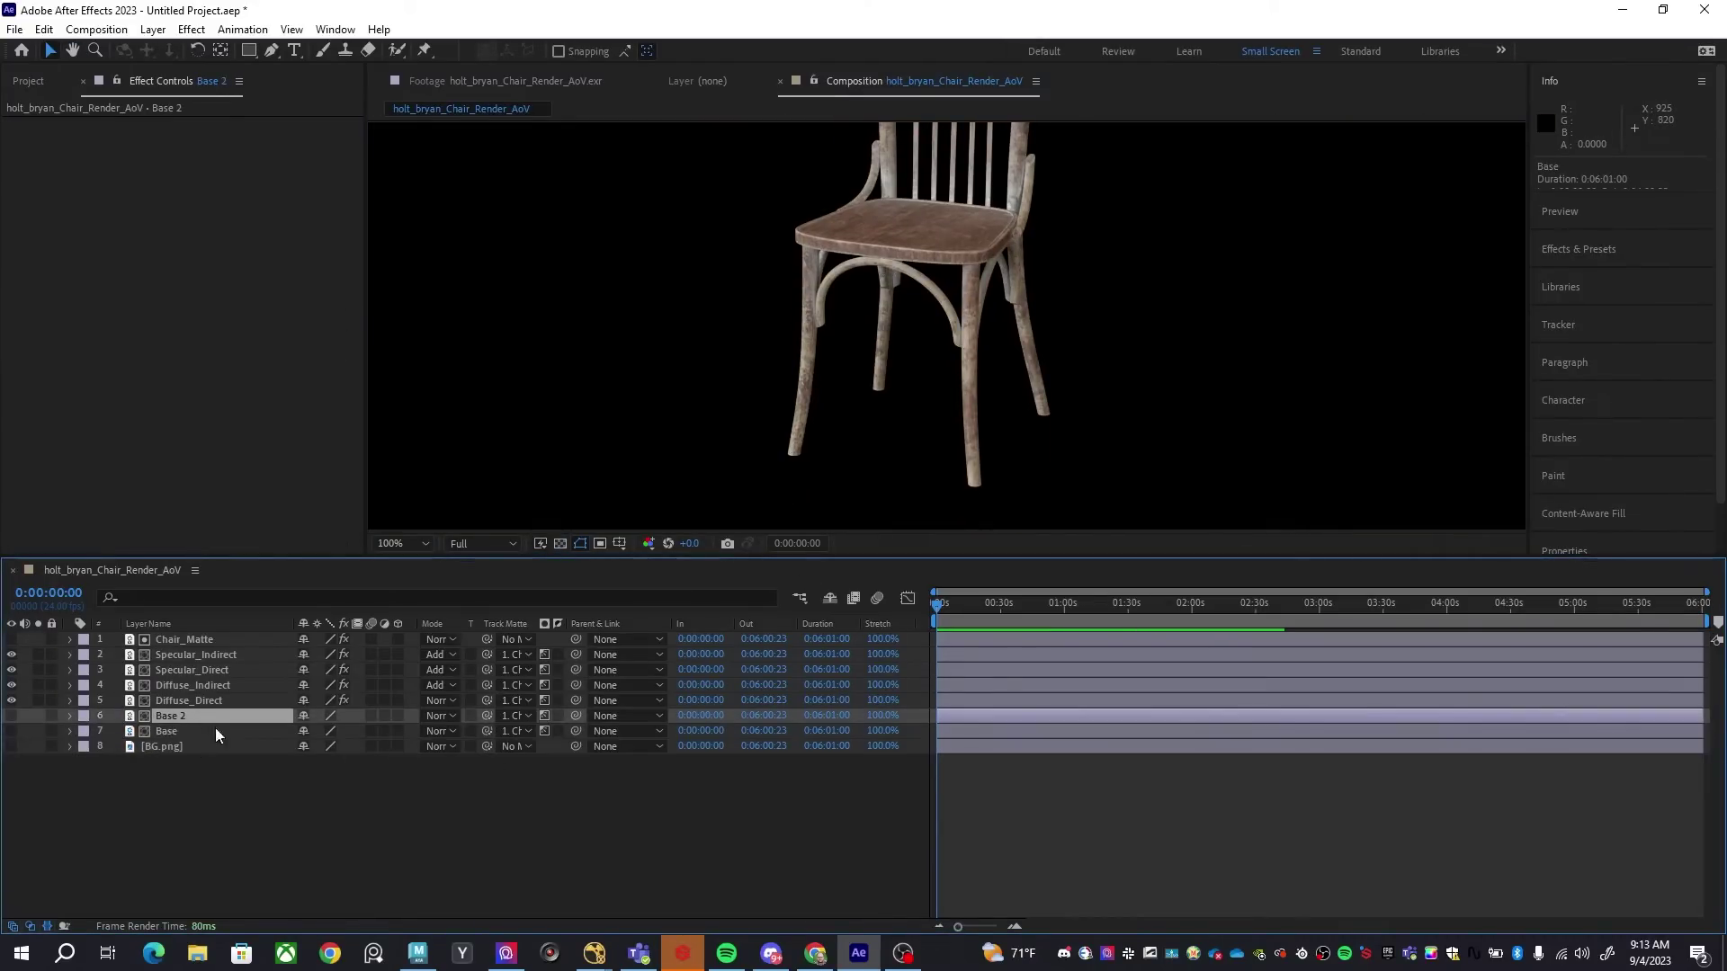
{"action": "left_click", "coordinate": [515, 716]}
{"action": "left_click", "coordinate": [535, 729]}
{"action": "key", "text": "Return"}
{"action": "type", "text": "AO"}
{"action": "key", "text": "Return"}
Apply EXtractoR to AO, select the AO pass, make it visible, and move it to second place
{"action": "key", "text": "ctrl+space"}
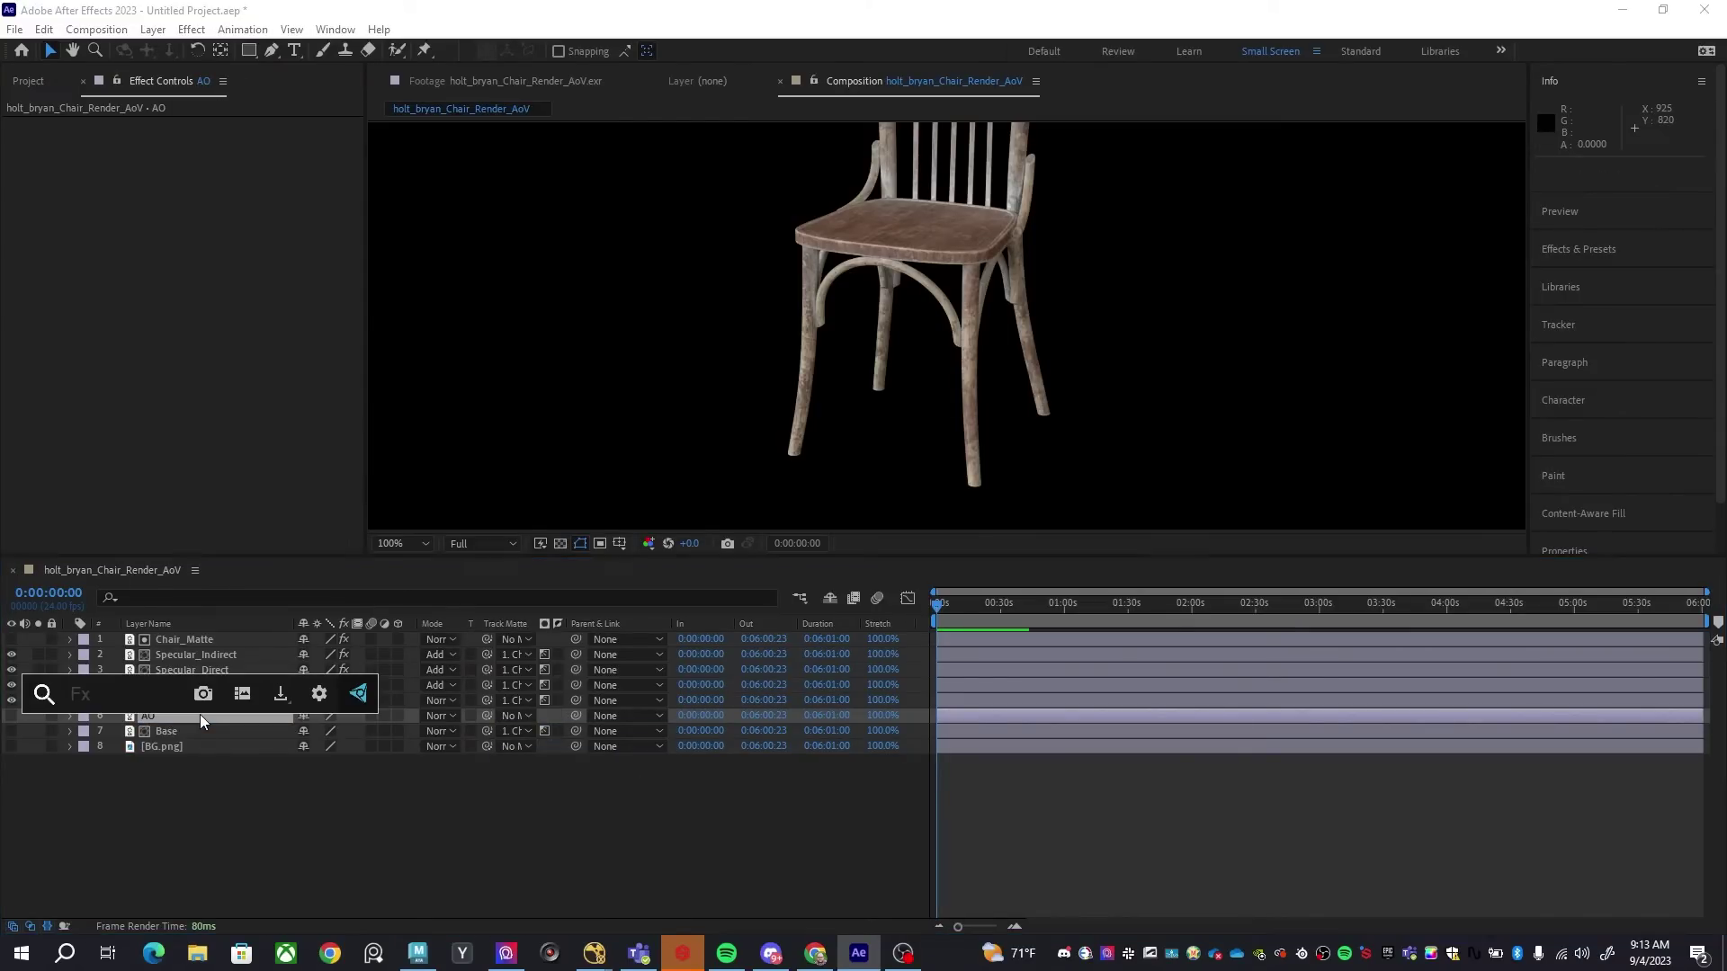
{"action": "type", "text": "ext"}
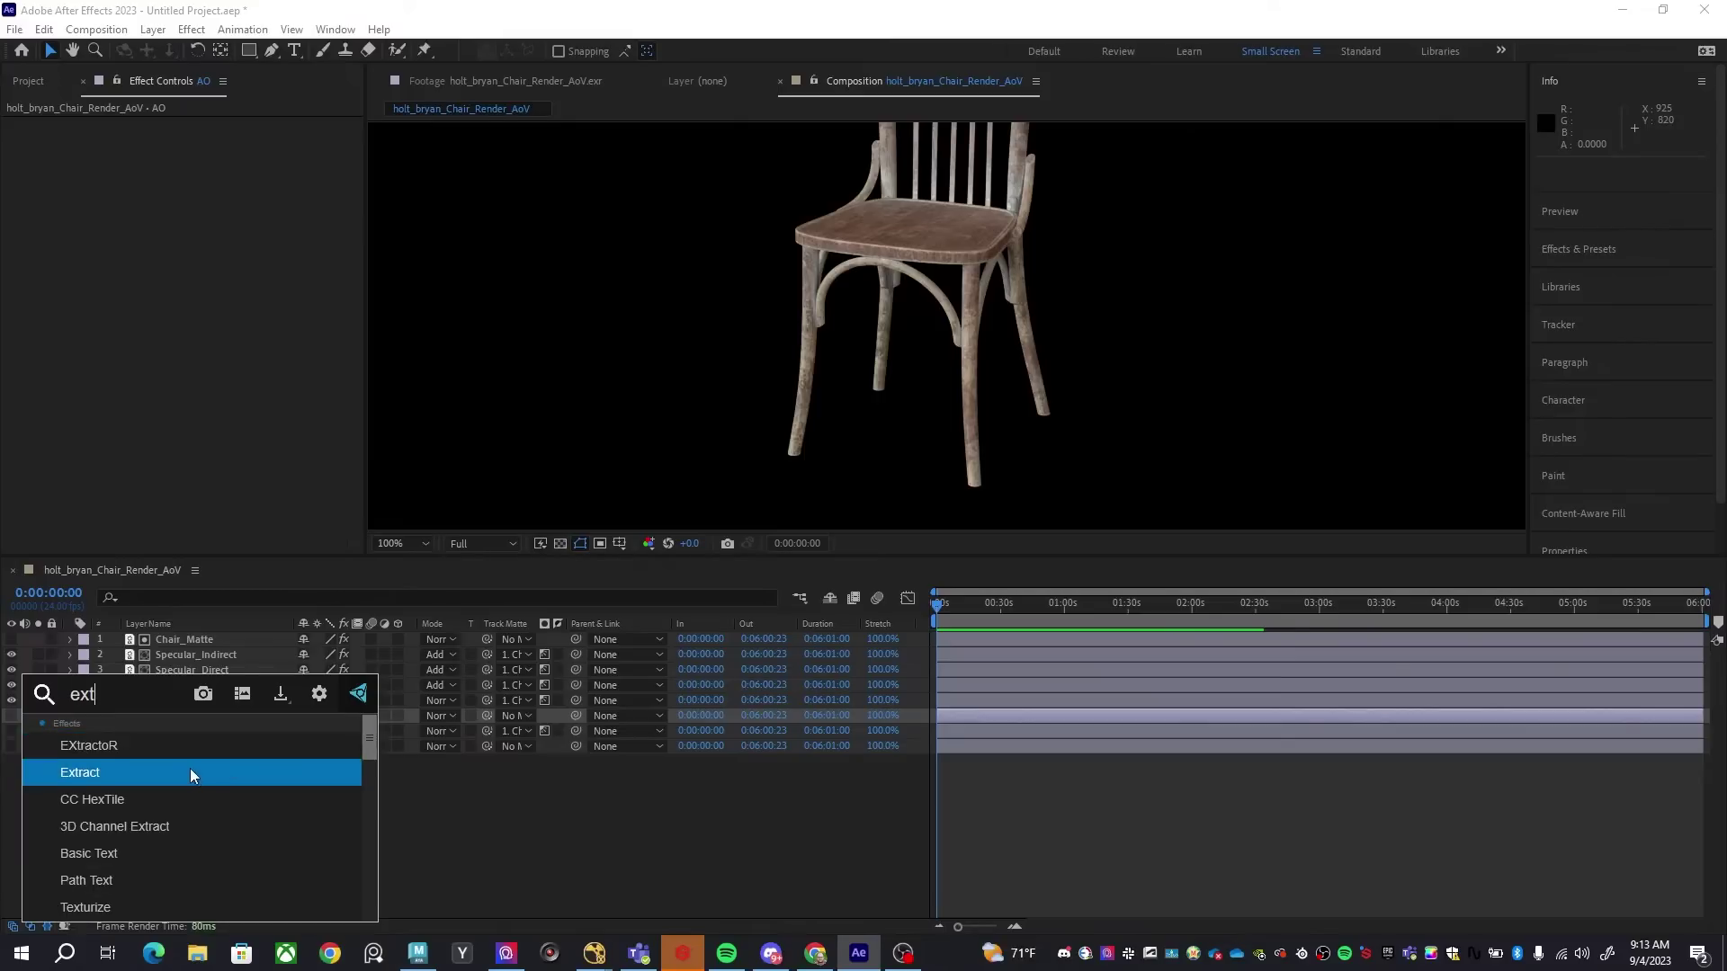
{"action": "left_click", "coordinate": [187, 749]}
{"action": "left_click", "coordinate": [157, 164]}
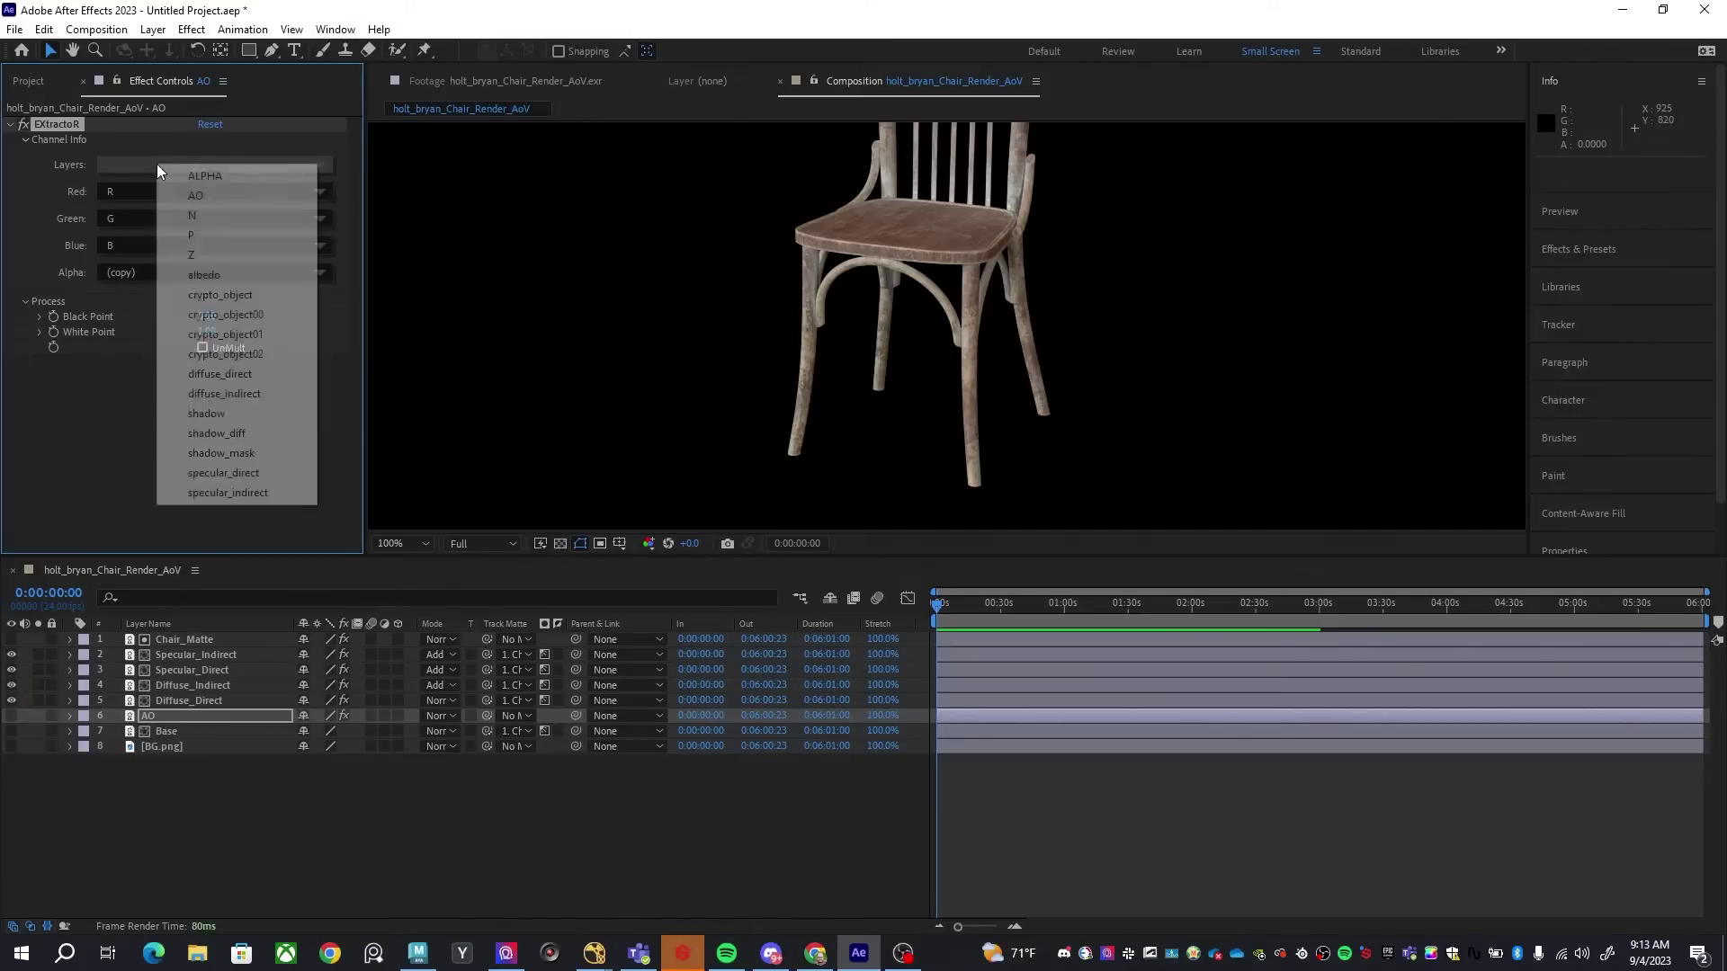
{"action": "left_click", "coordinate": [230, 195]}
{"action": "left_click", "coordinate": [12, 716]}
{"action": "left_click_drag", "start_coordinate": [189, 716], "coordinate": [192, 655]}
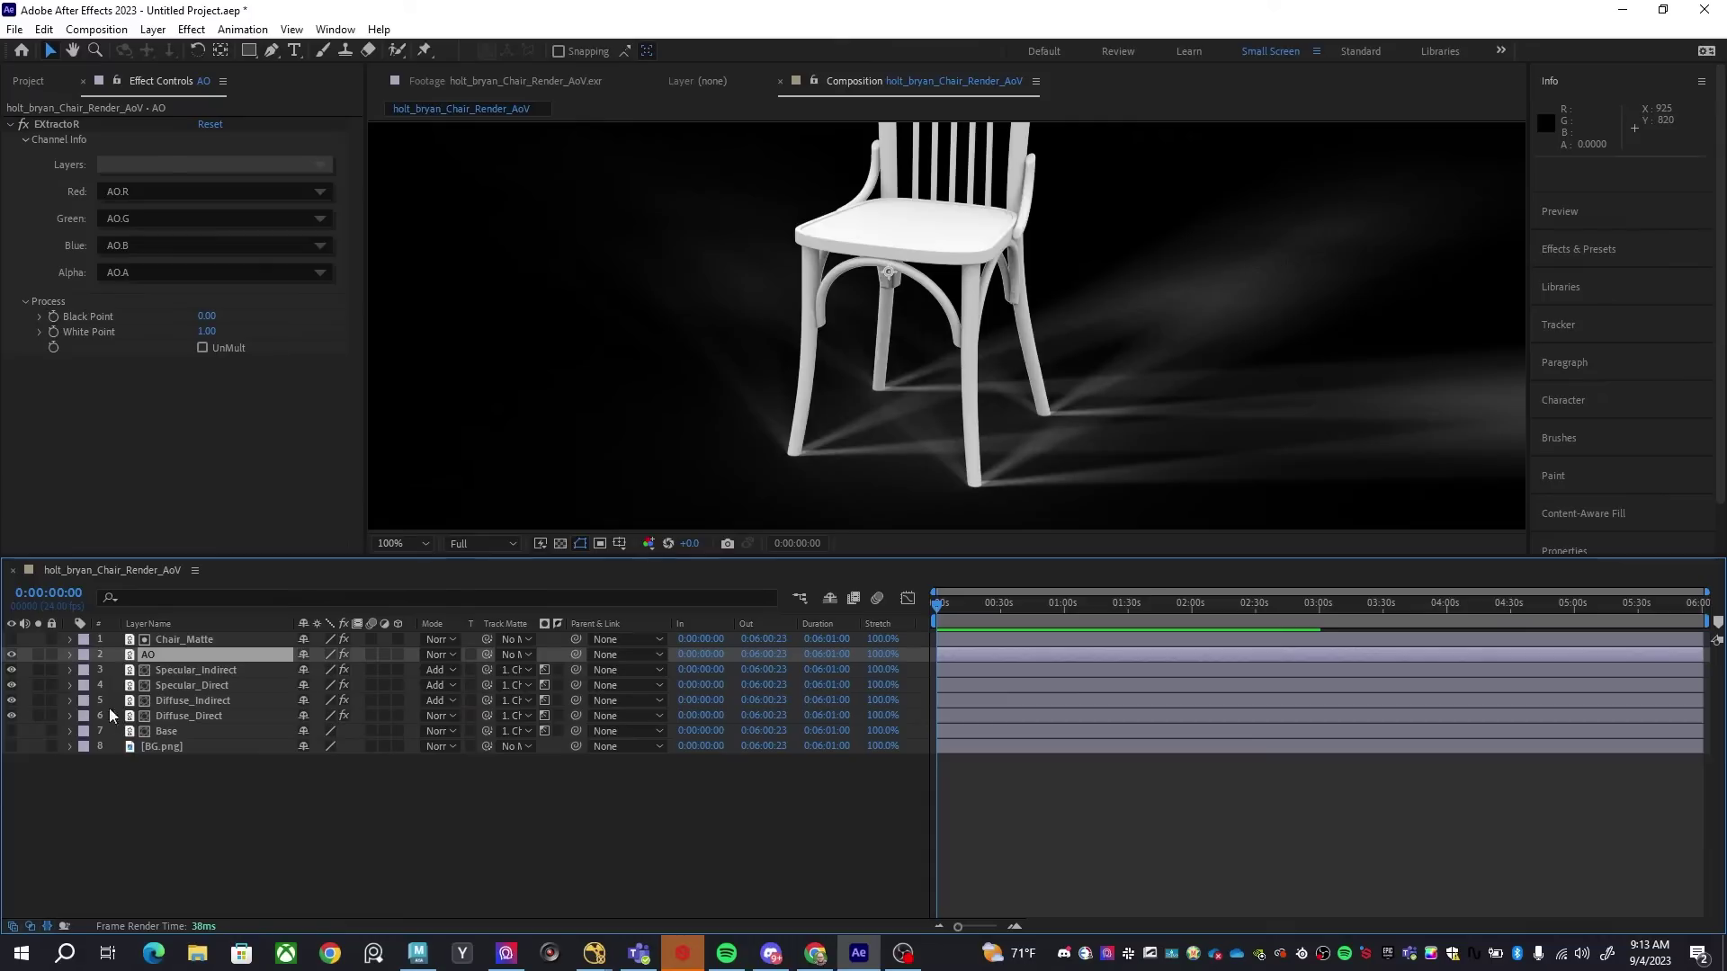
Show the BG.png room plate and zoom the viewer in on the chair legs
{"action": "left_click", "coordinate": [12, 747]}
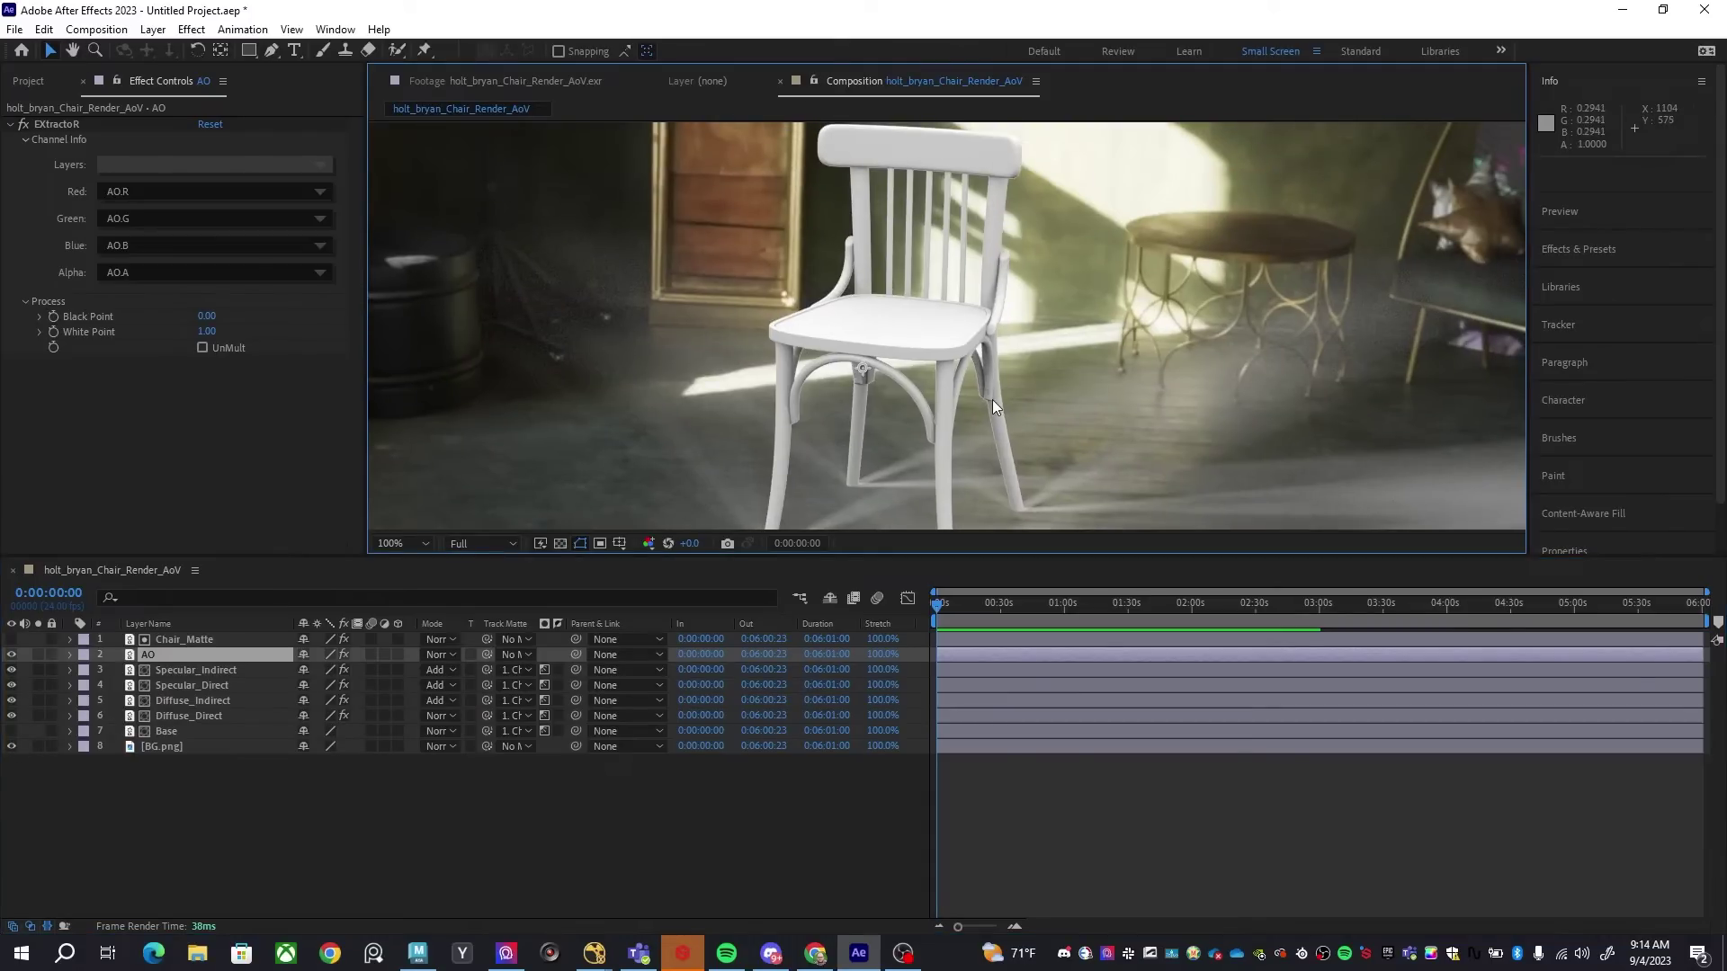
{"action": "scroll", "coordinate": [840, 324], "scroll_direction": "up", "scroll_amount": 5}
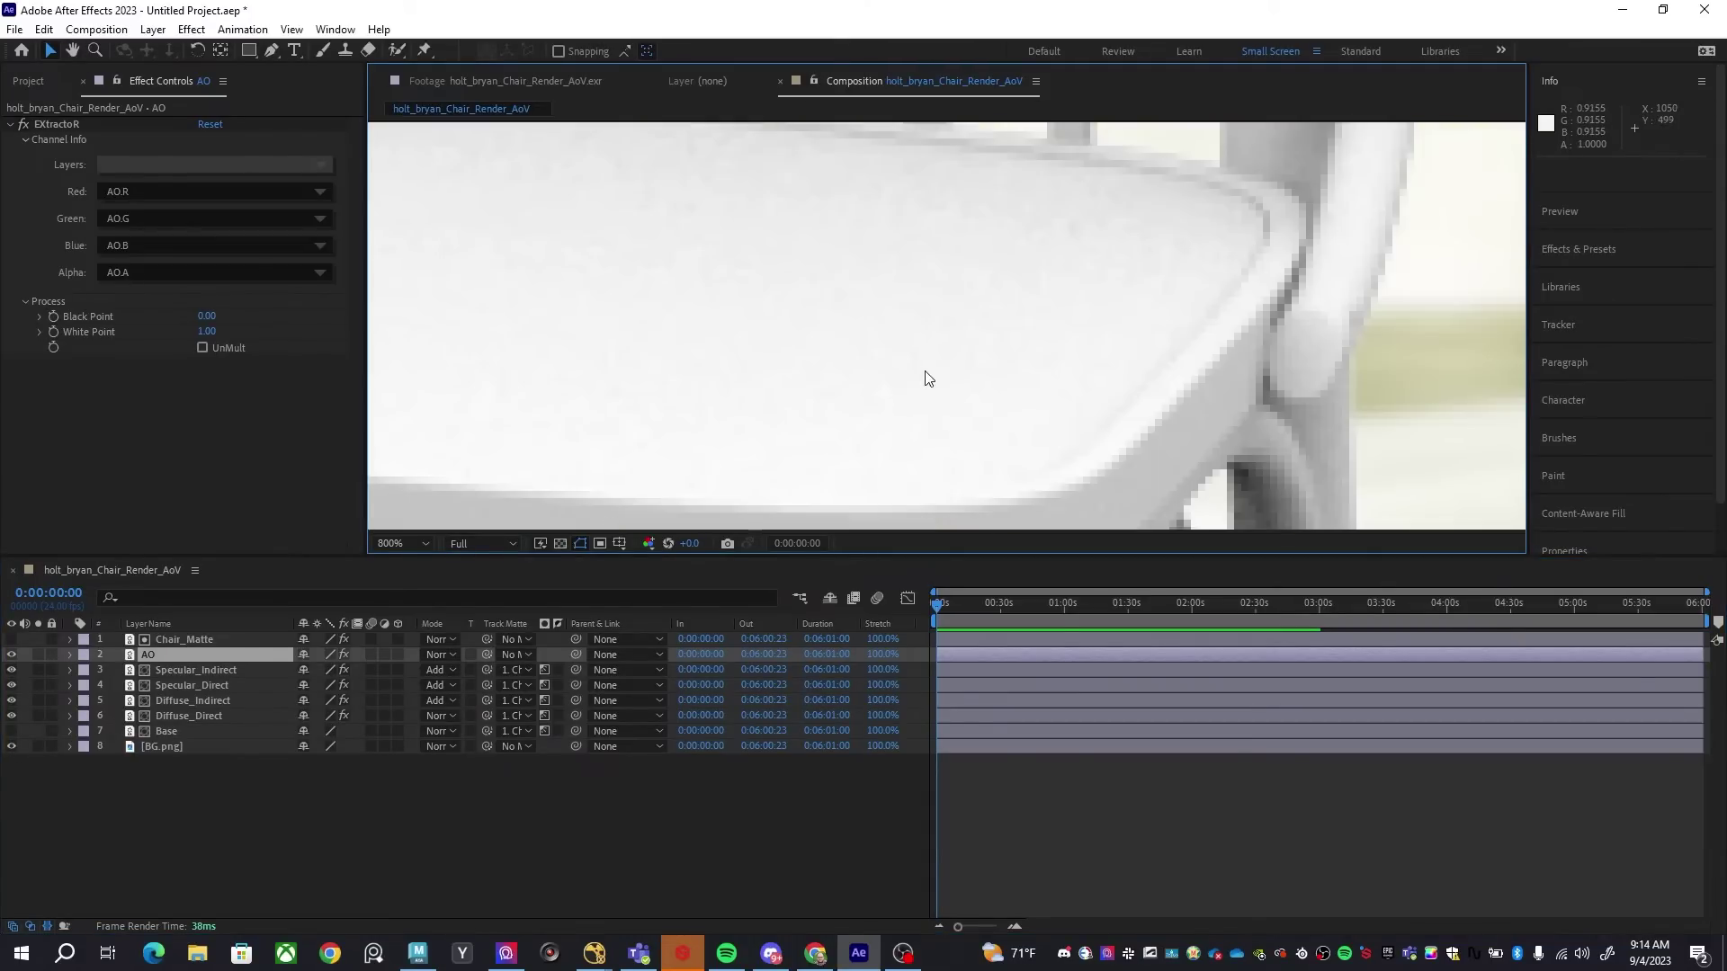
{"action": "scroll", "coordinate": [1093, 400], "scroll_direction": "down", "scroll_amount": 5}
{"action": "scroll", "coordinate": [1044, 424], "scroll_direction": "up", "scroll_amount": 1}
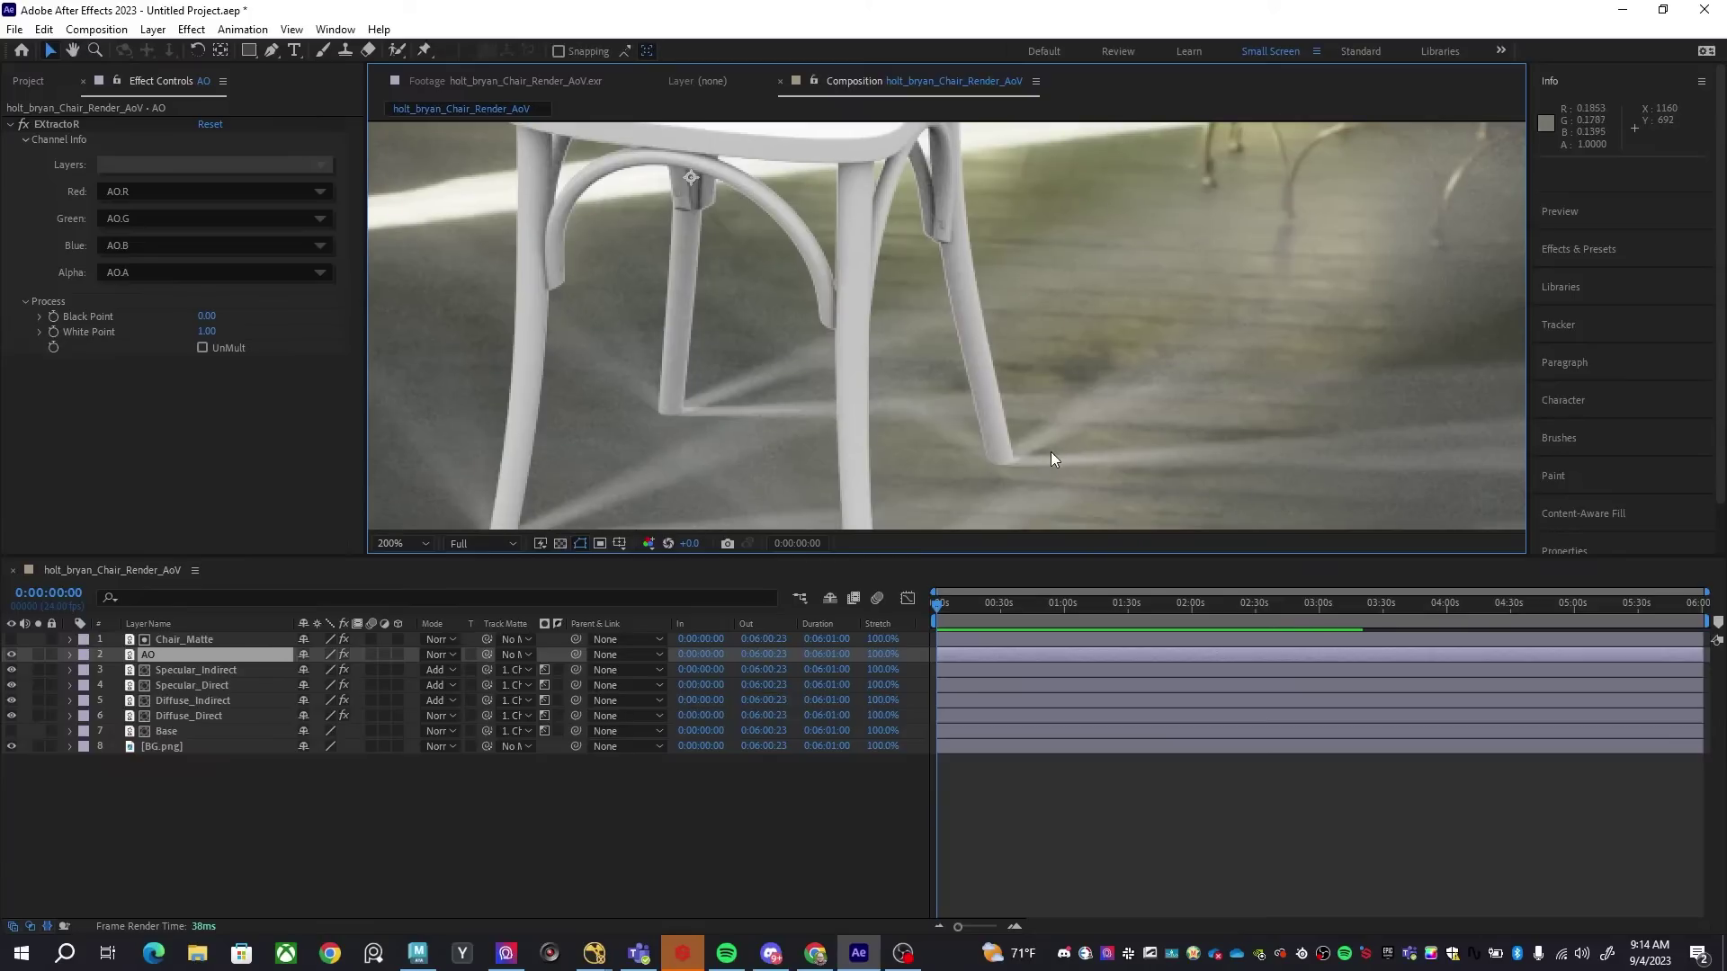
{"action": "scroll", "coordinate": [1293, 373], "scroll_direction": "down", "scroll_amount": 3}
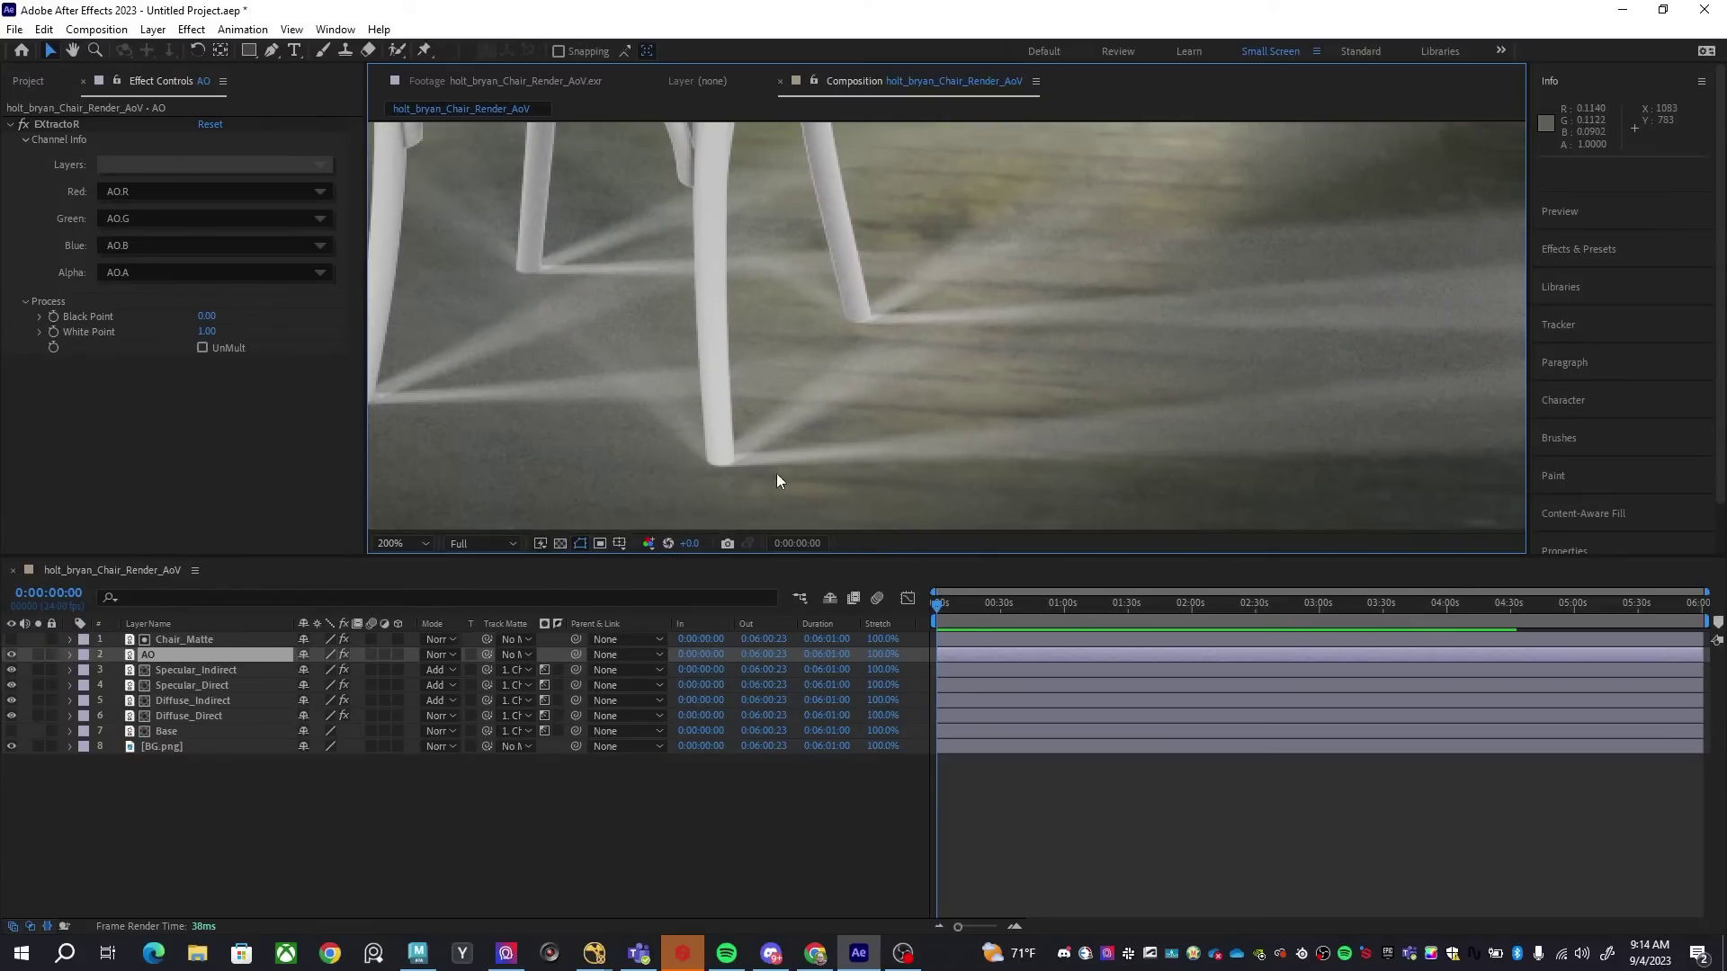
{"action": "key", "text": "h"}
{"action": "scroll", "coordinate": [675, 479], "scroll_direction": "up", "scroll_amount": 1}
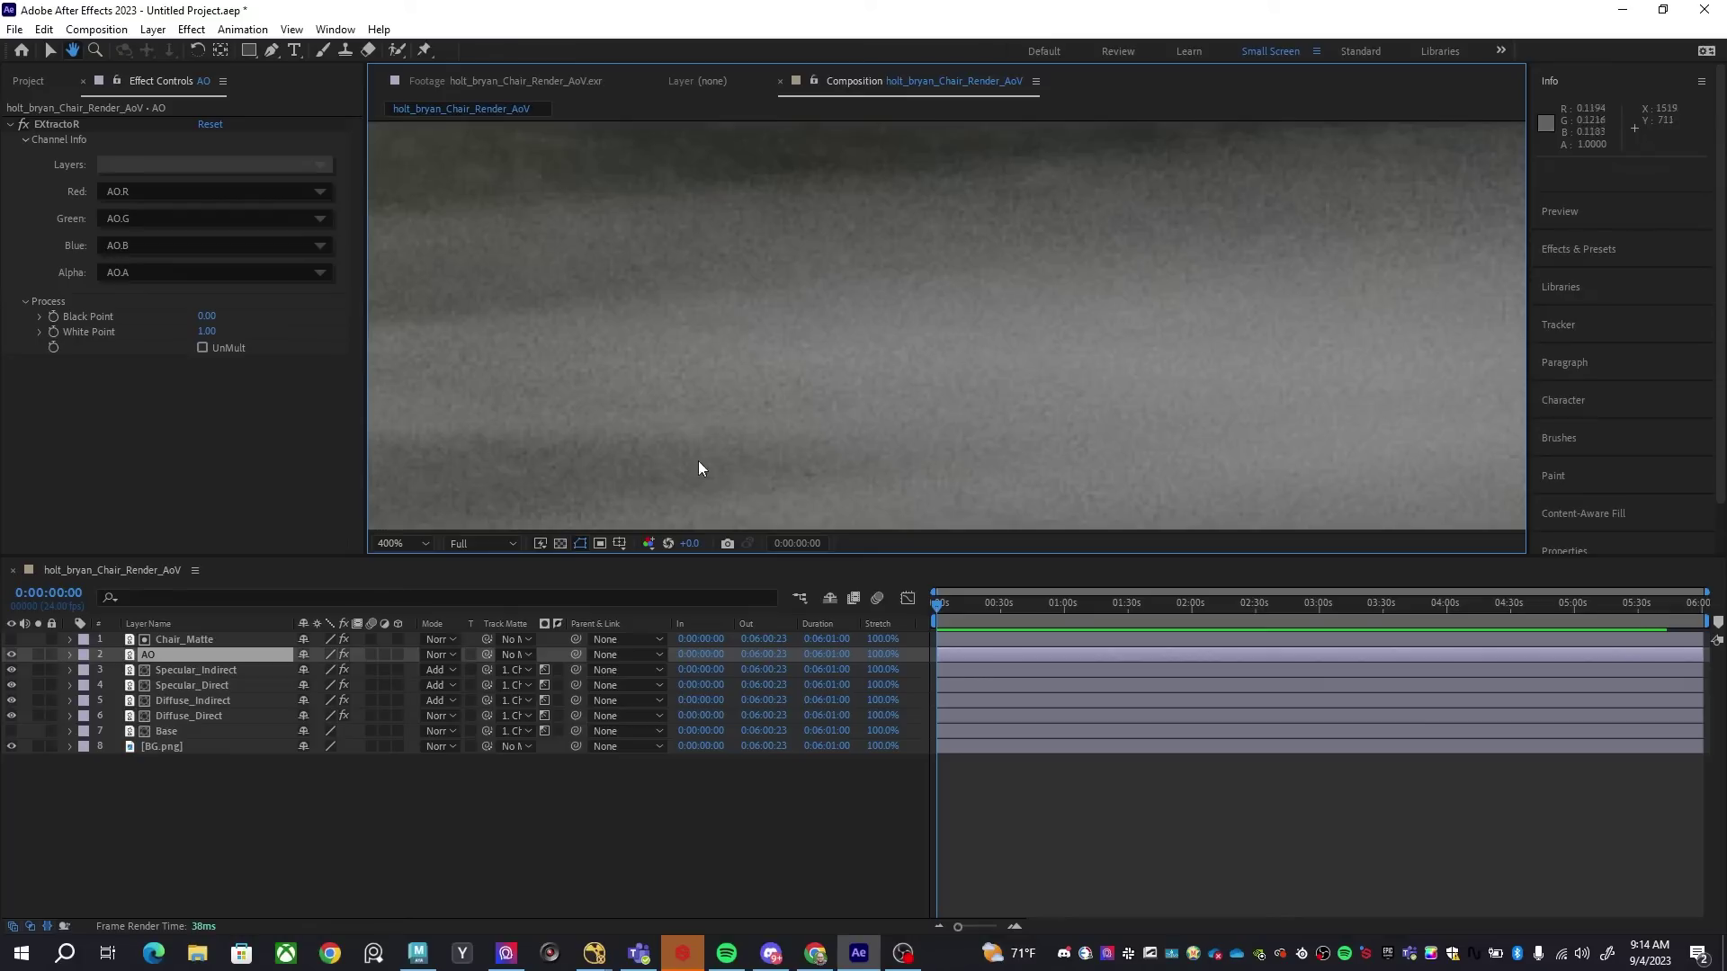
{"action": "key", "text": "v"}
{"action": "left_click_drag", "start_coordinate": [1121, 305], "coordinate": [978, 143]}
Set the AO layer's blending mode to Multiply and toggle it to compare the occlusion
{"action": "left_click", "coordinate": [521, 663]}
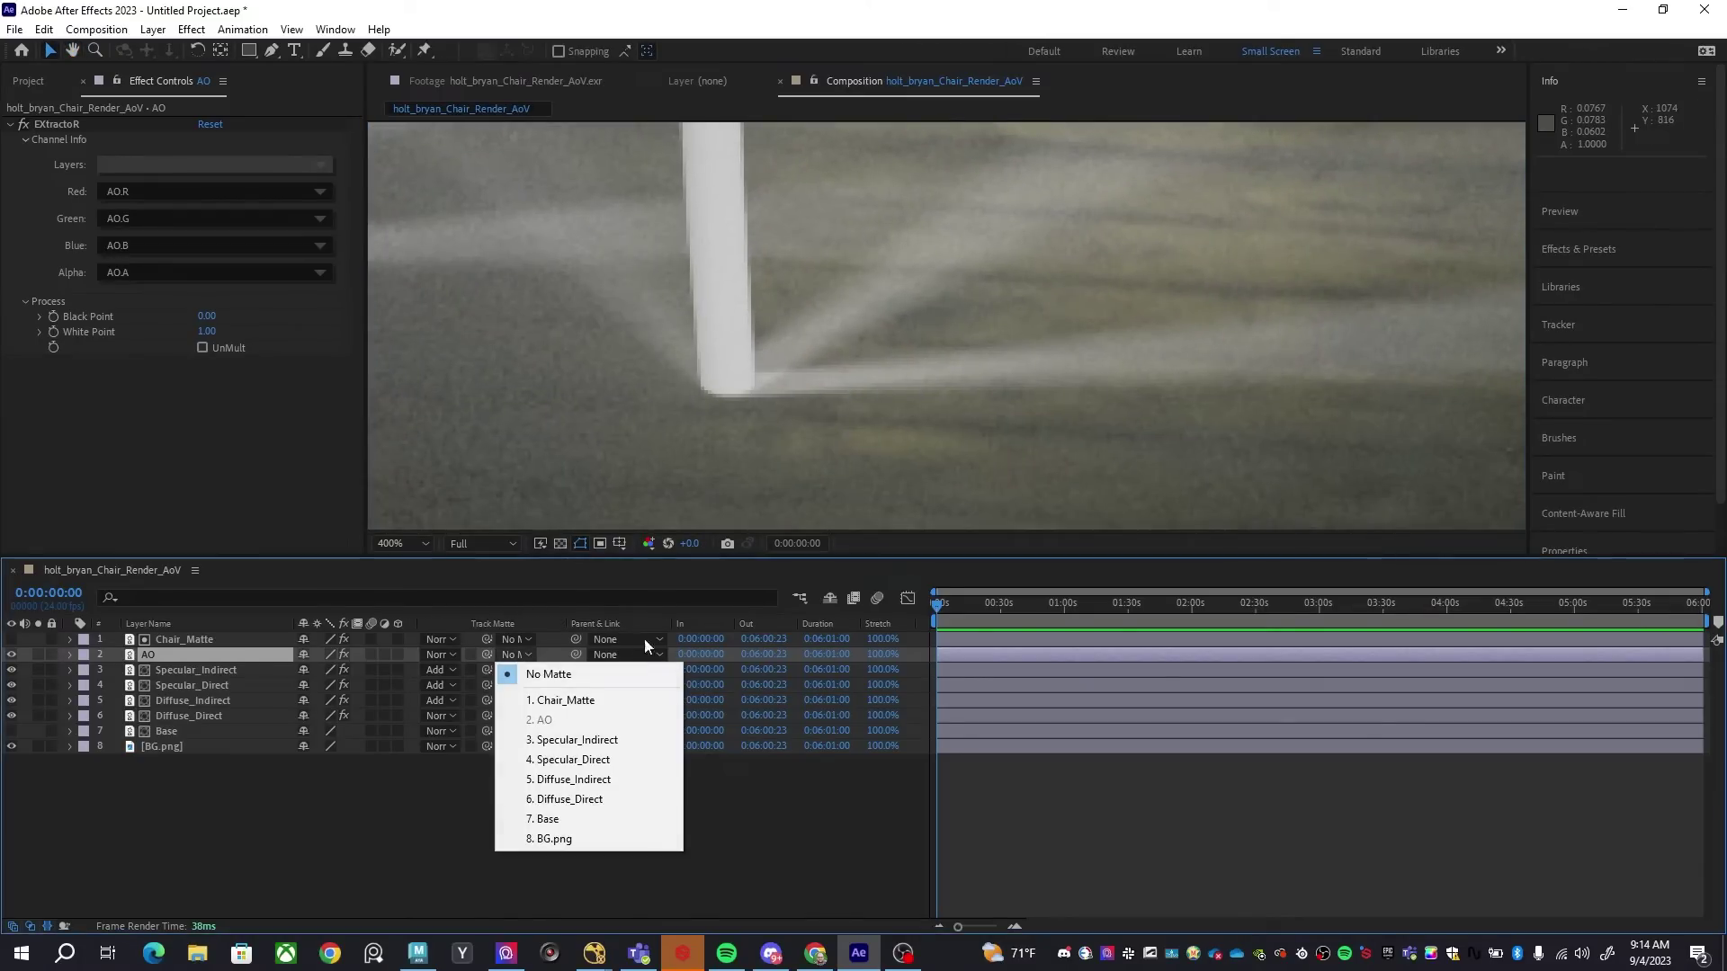
{"action": "left_click", "coordinate": [439, 654]}
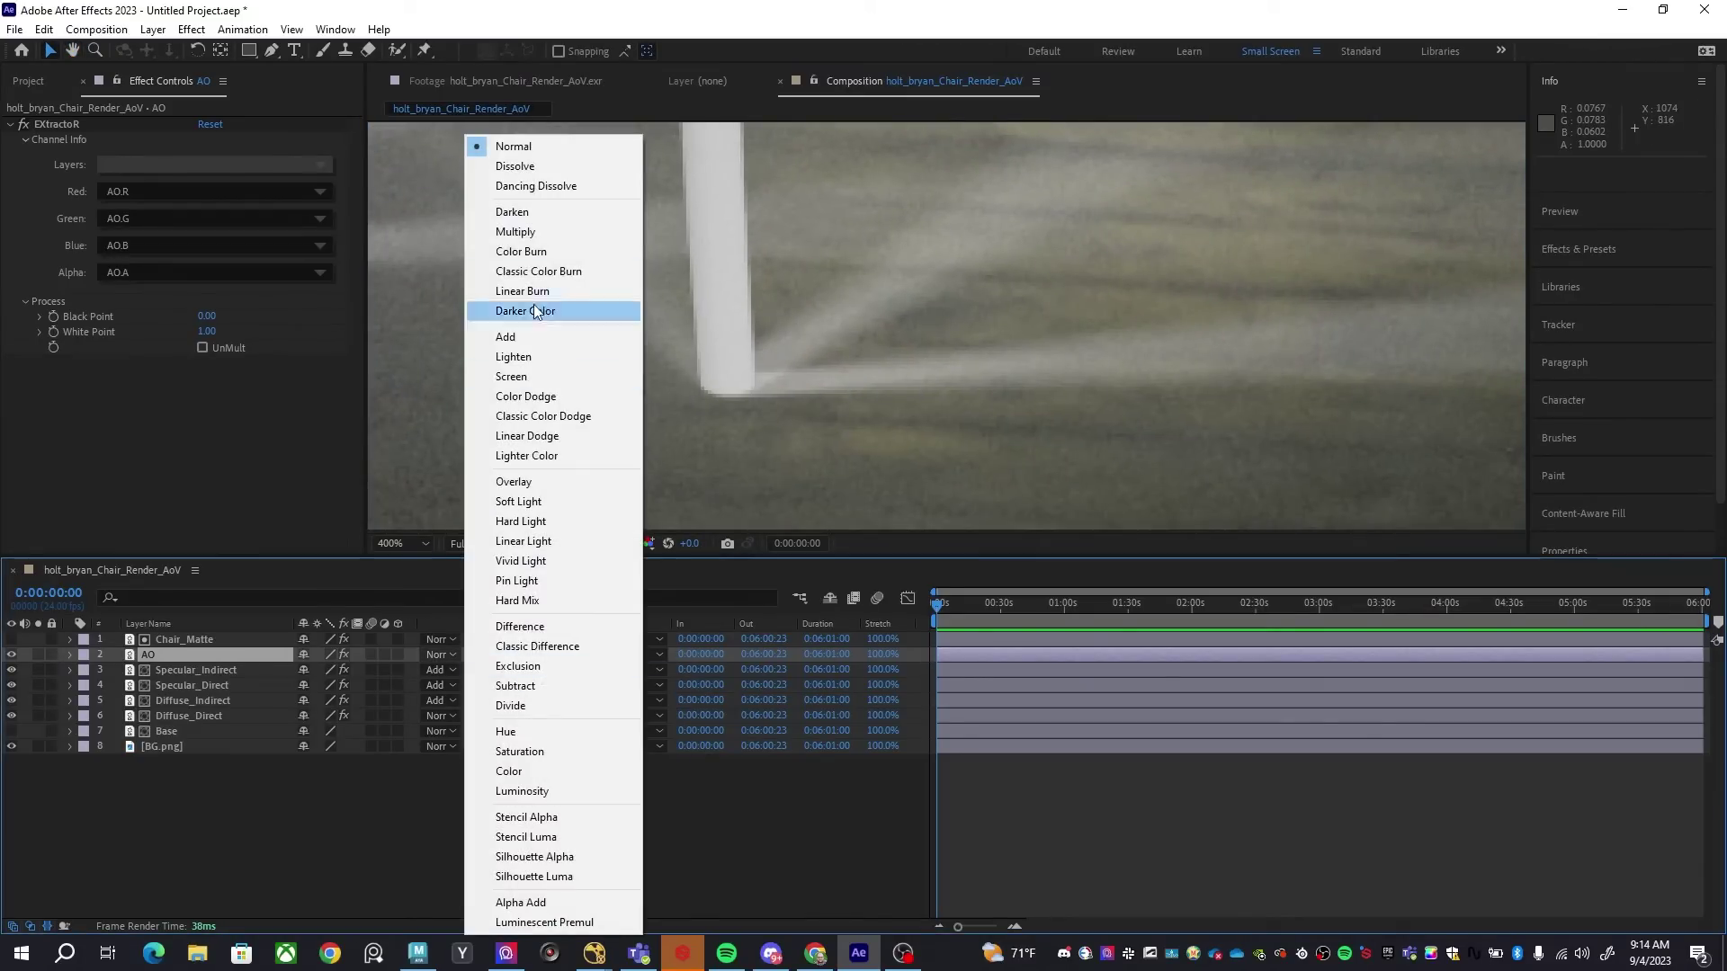
{"action": "left_click", "coordinate": [517, 231]}
{"action": "scroll", "coordinate": [930, 343], "scroll_direction": "down", "scroll_amount": 4}
{"action": "left_click_drag", "start_coordinate": [996, 432], "coordinate": [1004, 601]}
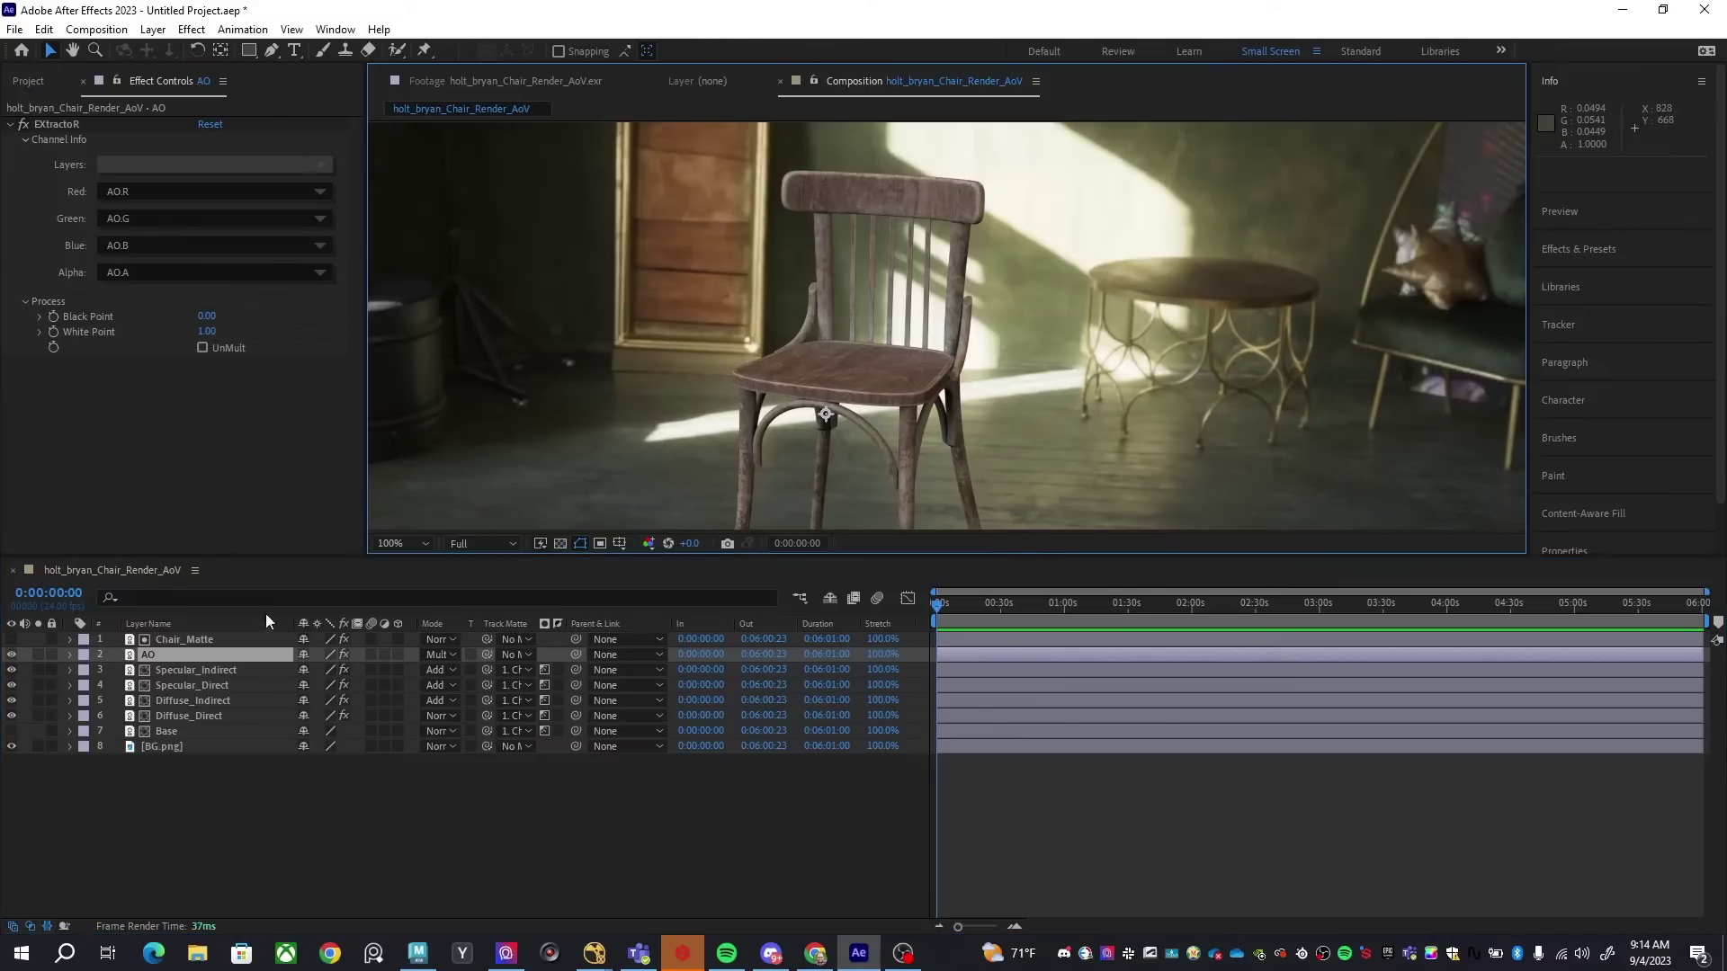
{"action": "left_click", "coordinate": [11, 654]}
{"action": "left_click", "coordinate": [11, 654]}
{"action": "left_click_drag", "start_coordinate": [843, 508], "coordinate": [853, 405]}
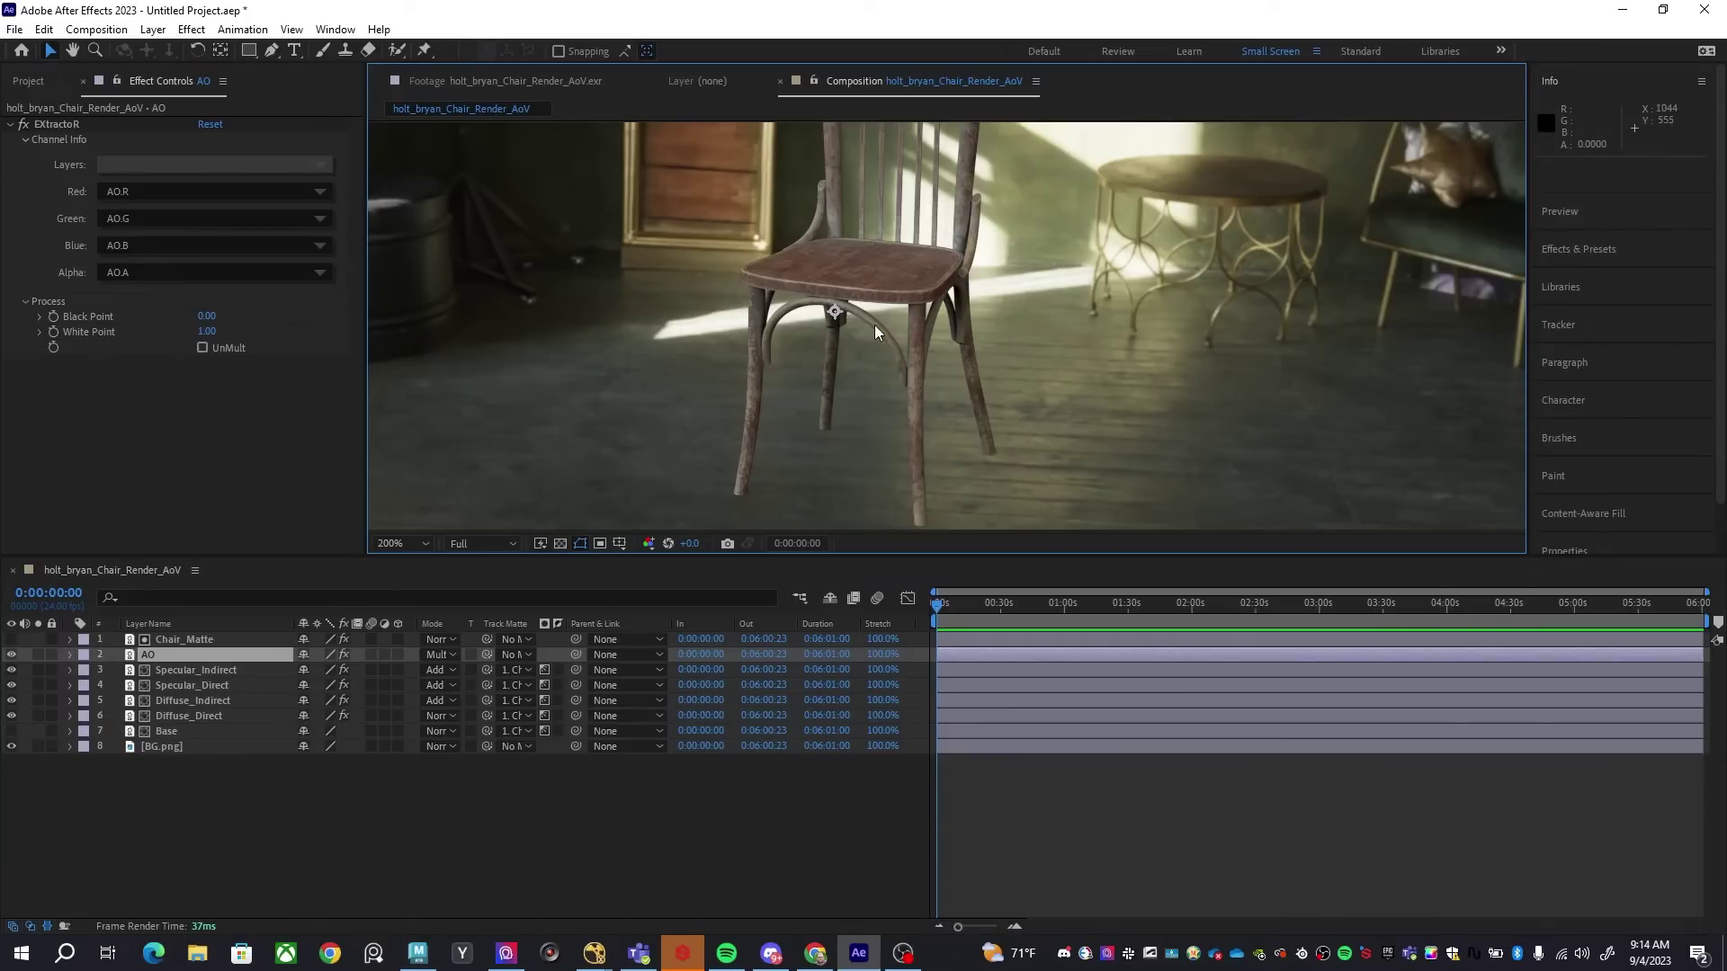
Inspect the magnified occlusion under the chair, then select the AO layer
{"action": "scroll", "coordinate": [875, 325], "scroll_direction": "up", "scroll_amount": 2}
{"action": "scroll", "coordinate": [868, 376], "scroll_direction": "up", "scroll_amount": 4}
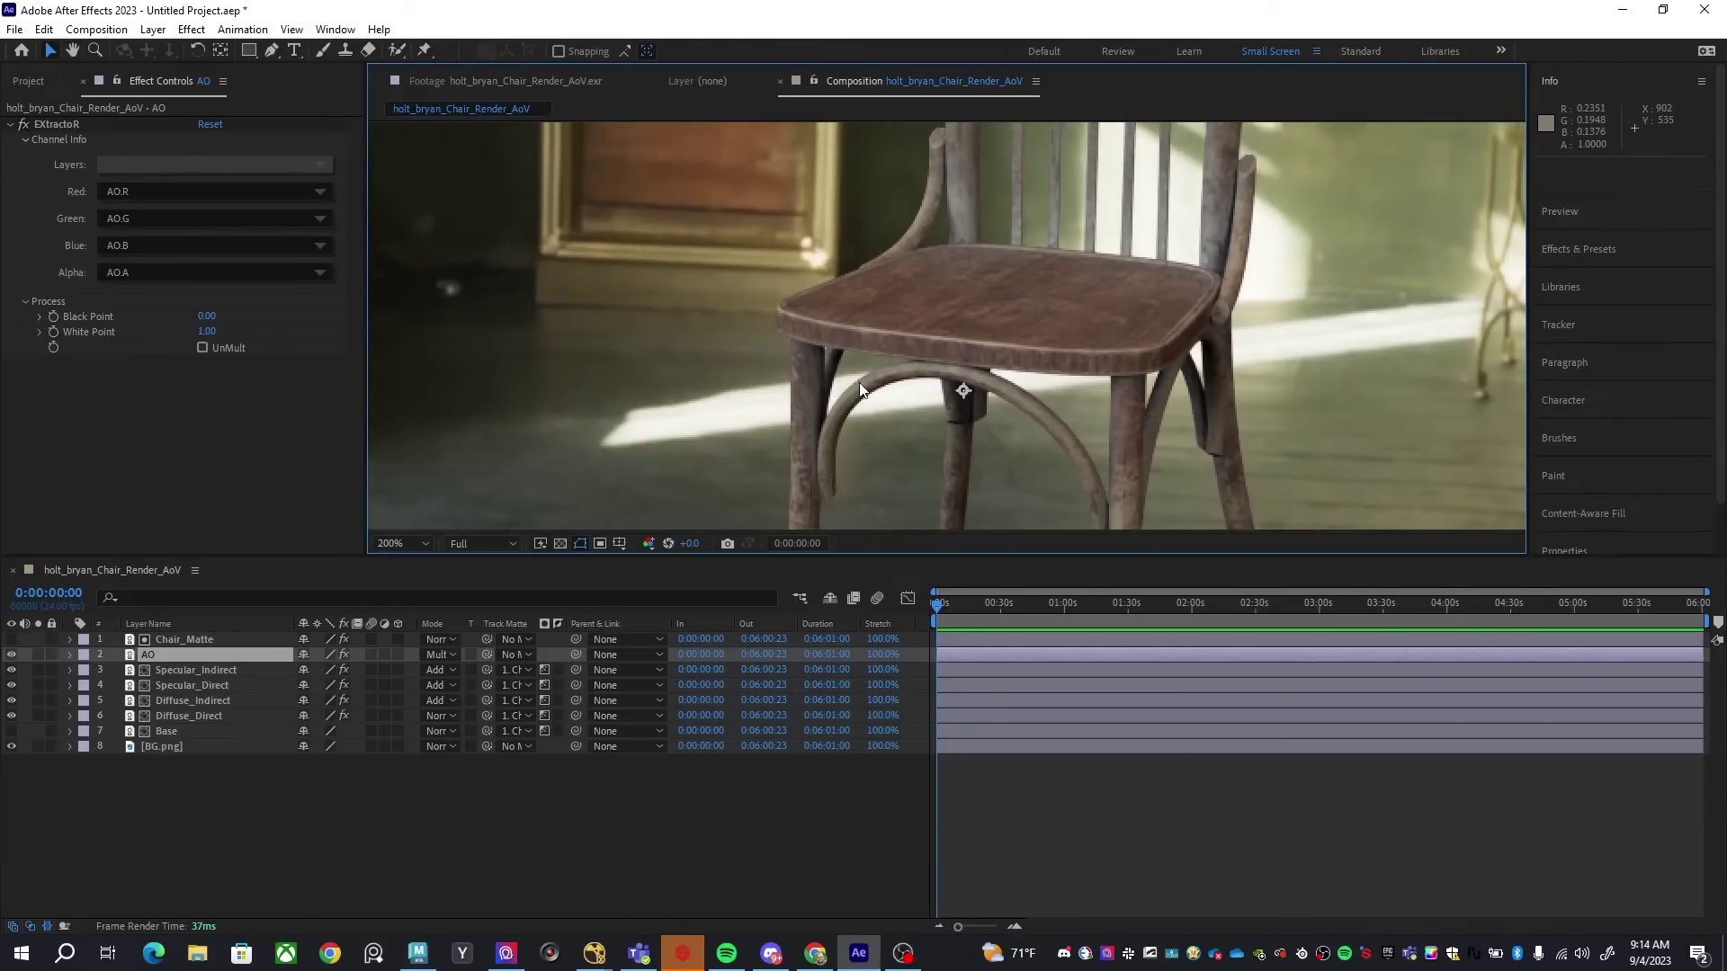
{"action": "scroll", "coordinate": [740, 370], "scroll_direction": "down", "scroll_amount": 4}
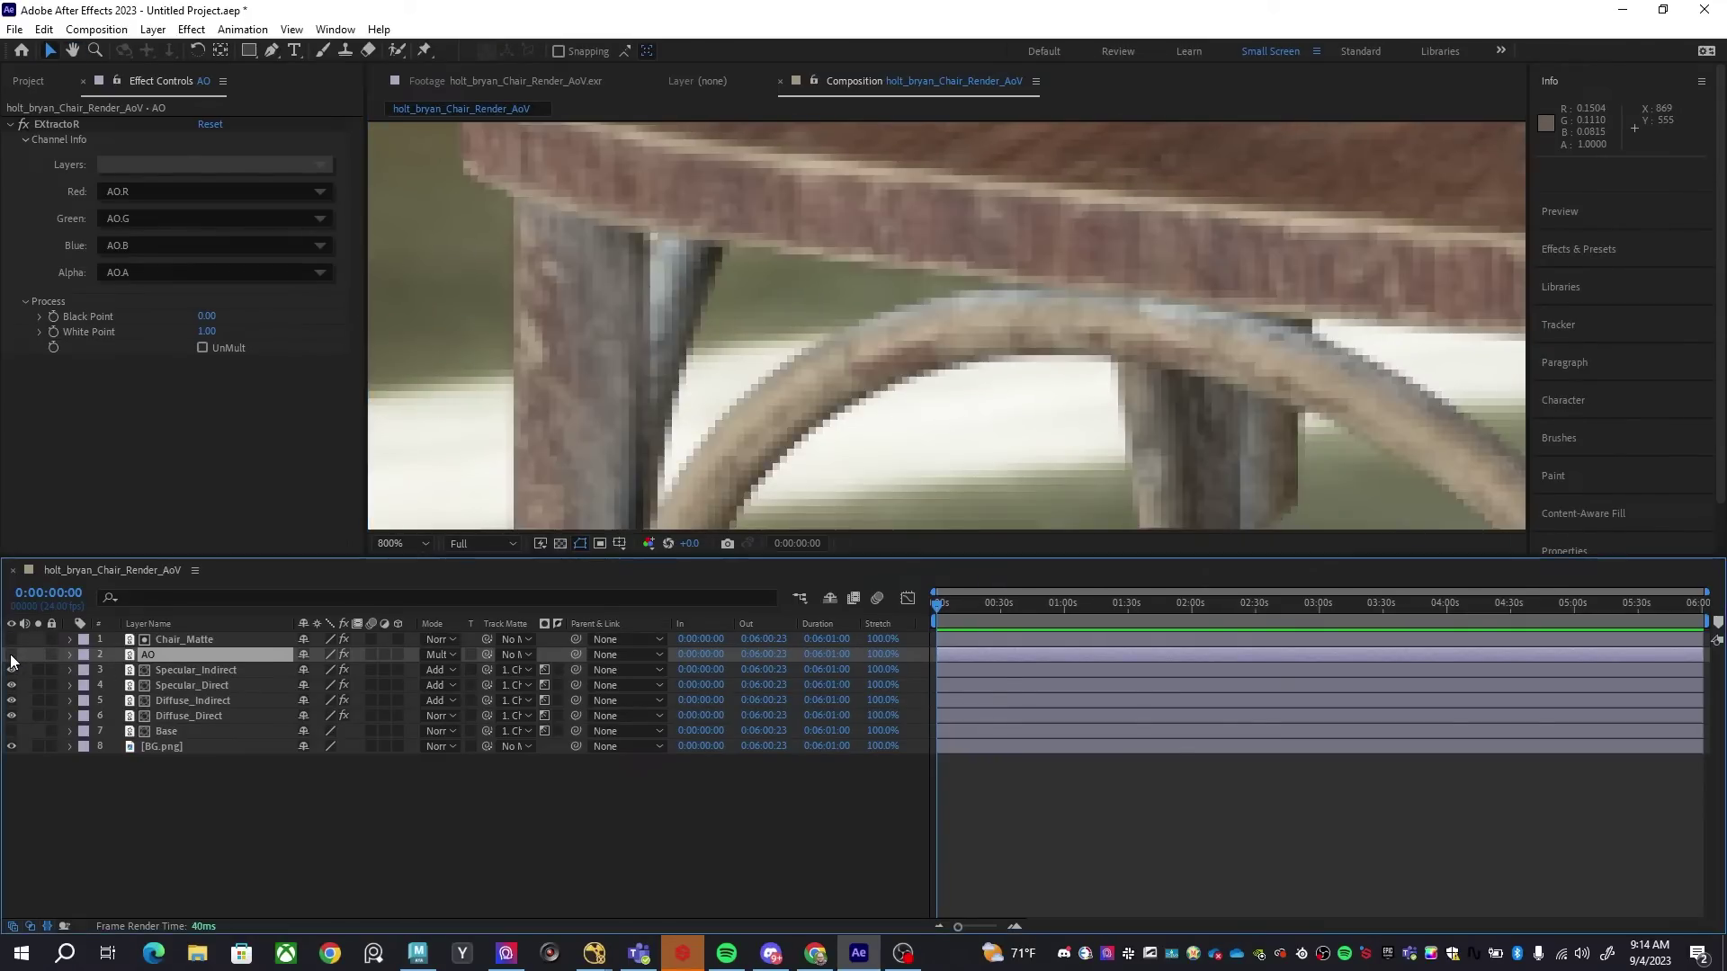
{"action": "scroll", "coordinate": [621, 317], "scroll_direction": "up", "scroll_amount": 2}
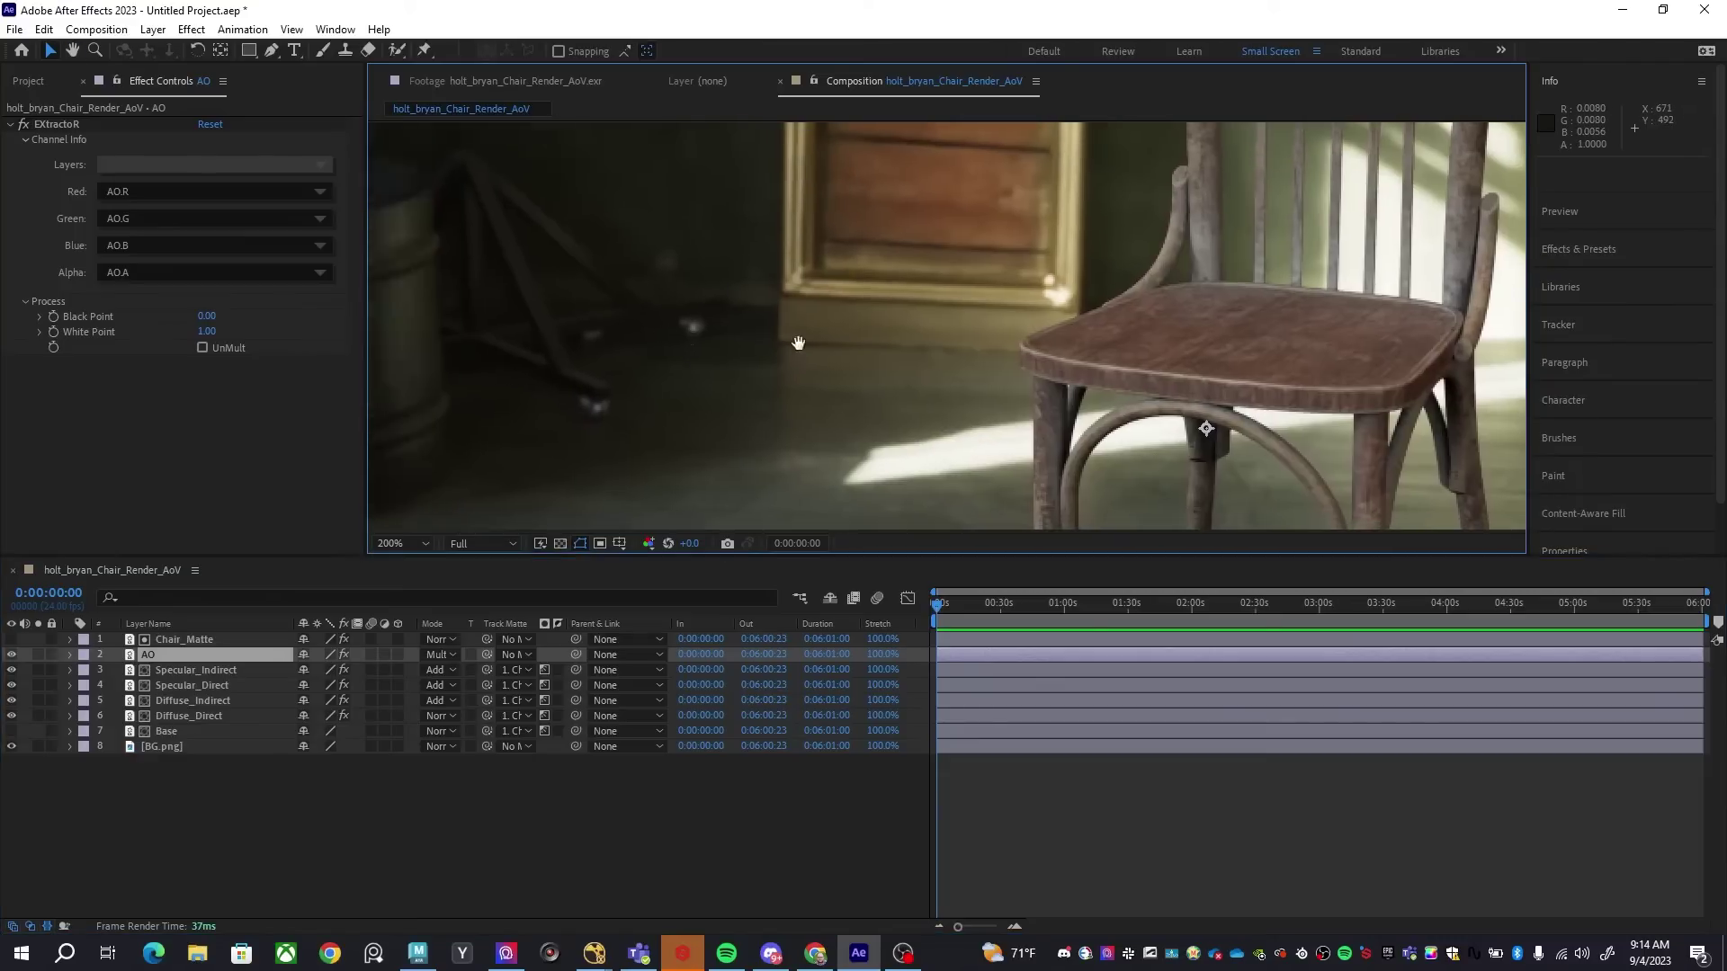
{"action": "scroll", "coordinate": [725, 407], "scroll_direction": "up", "scroll_amount": 2}
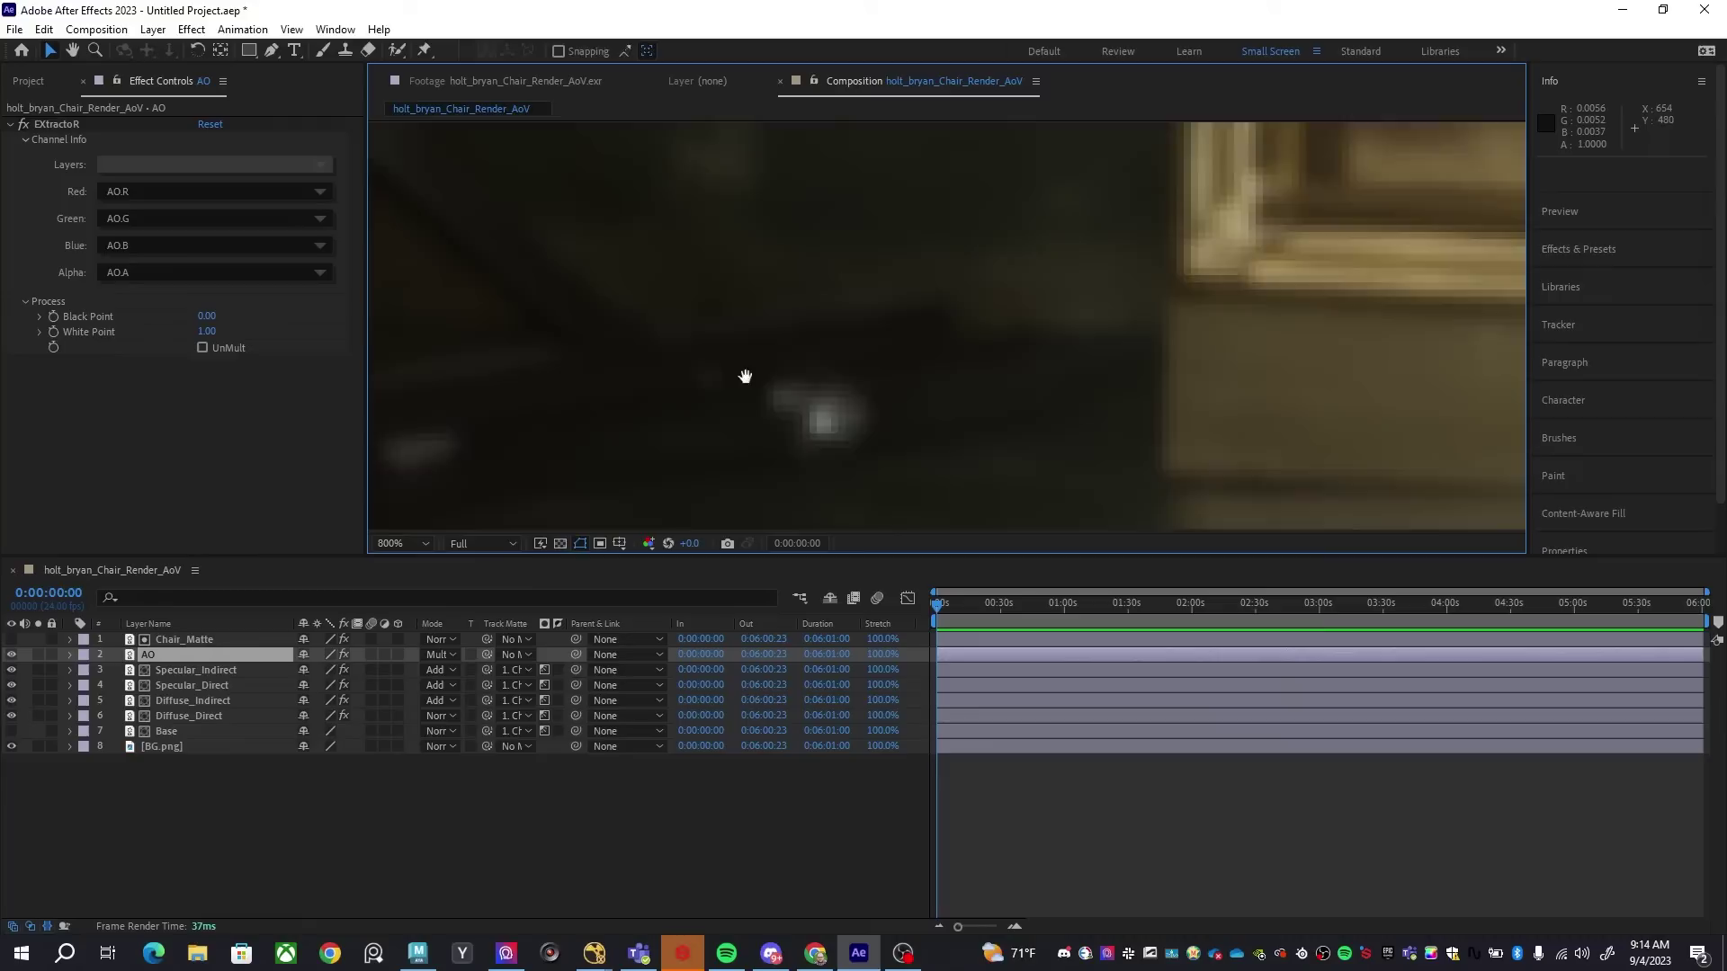
{"action": "left_click_drag", "start_coordinate": [747, 375], "coordinate": [945, 270]}
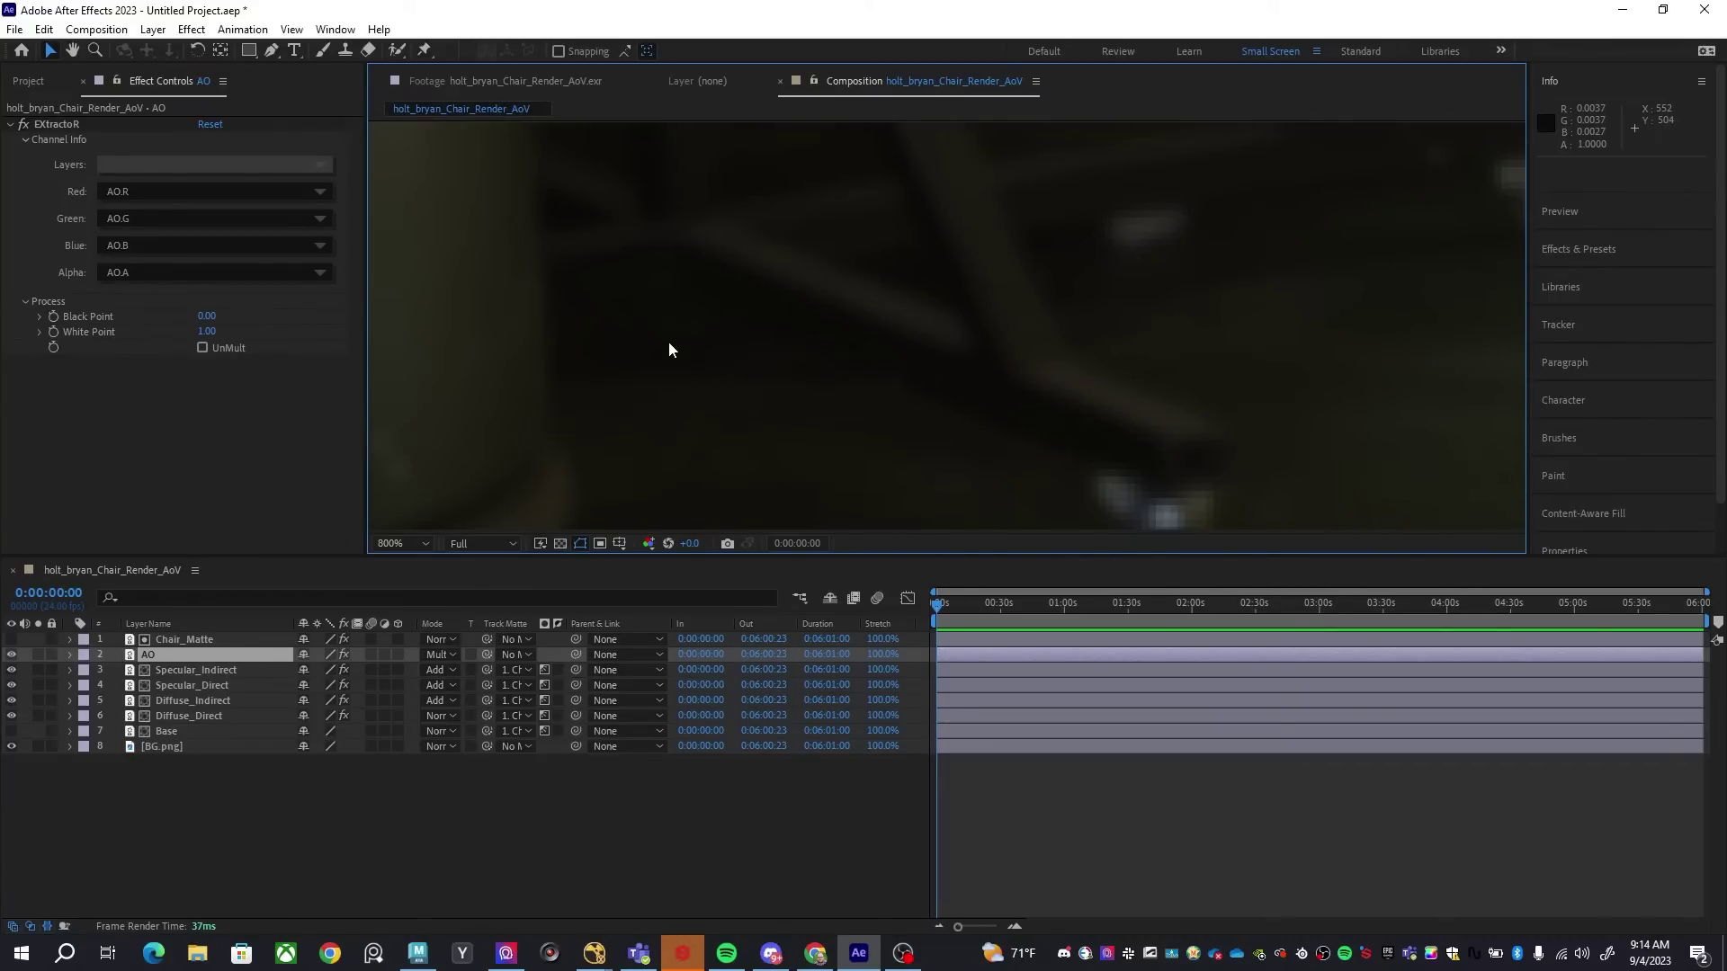
{"action": "scroll", "coordinate": [1061, 311], "scroll_direction": "down", "scroll_amount": 3}
{"action": "scroll", "coordinate": [1096, 335], "scroll_direction": "up", "scroll_amount": 3}
{"action": "scroll", "coordinate": [1095, 386], "scroll_direction": "down", "scroll_amount": 3}
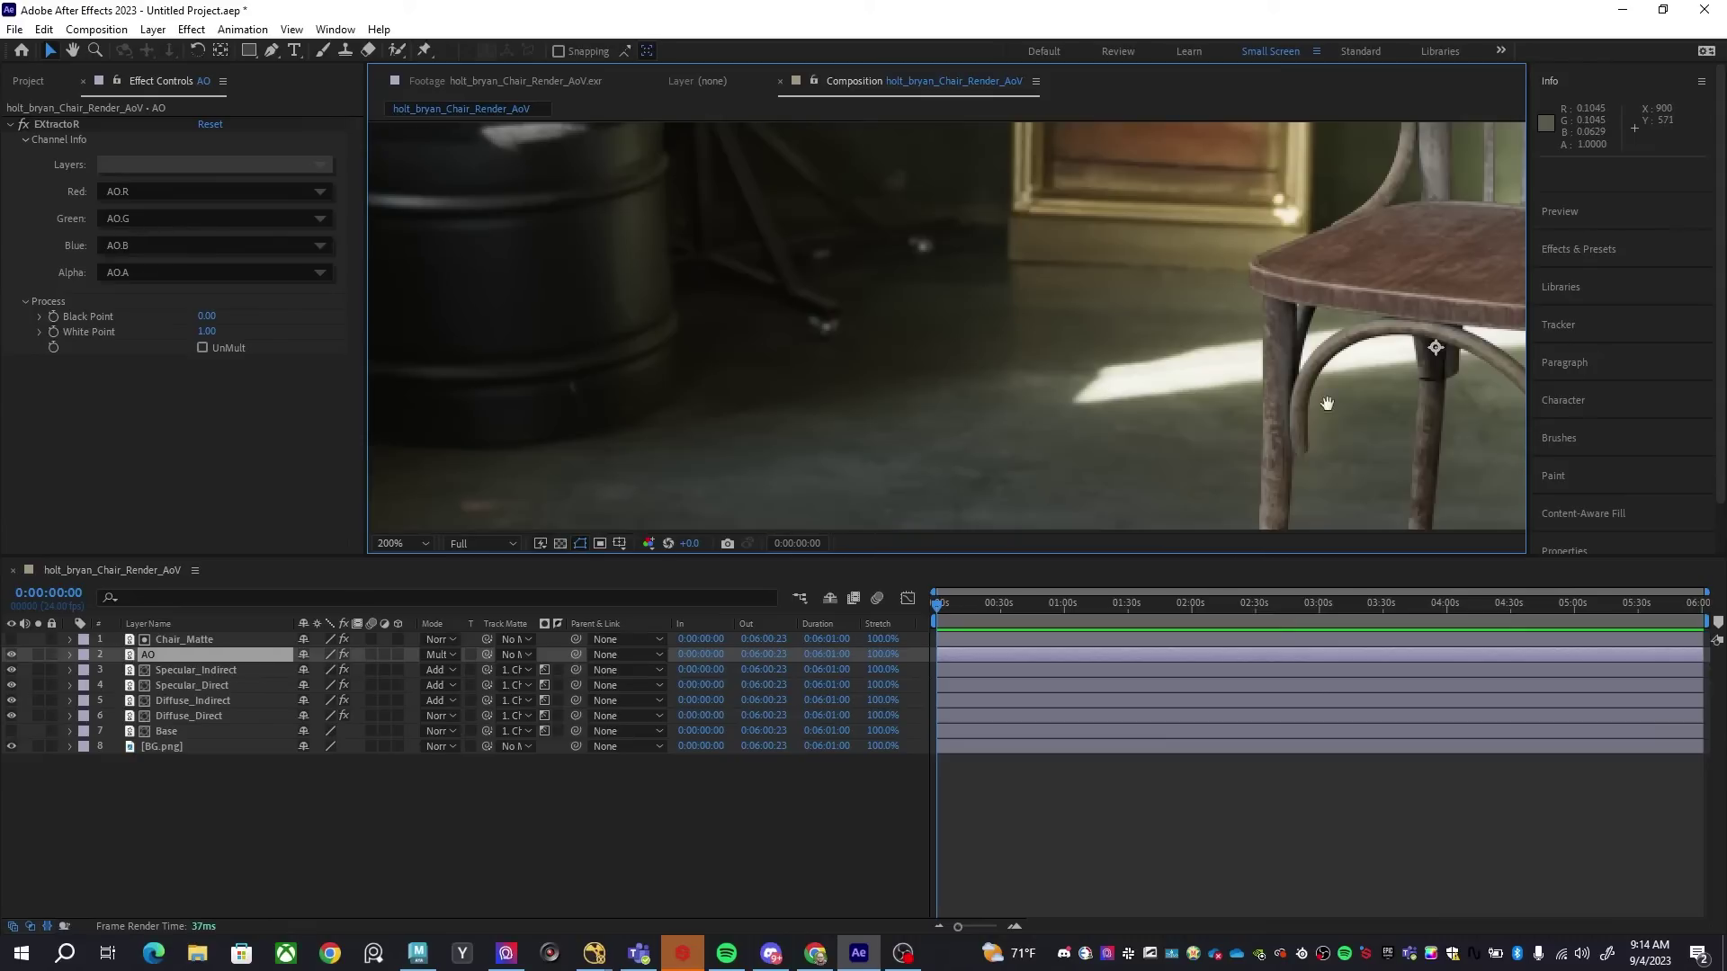
{"action": "scroll", "coordinate": [1157, 300], "scroll_direction": "up", "scroll_amount": 4}
{"action": "scroll", "coordinate": [1161, 442], "scroll_direction": "up", "scroll_amount": 3}
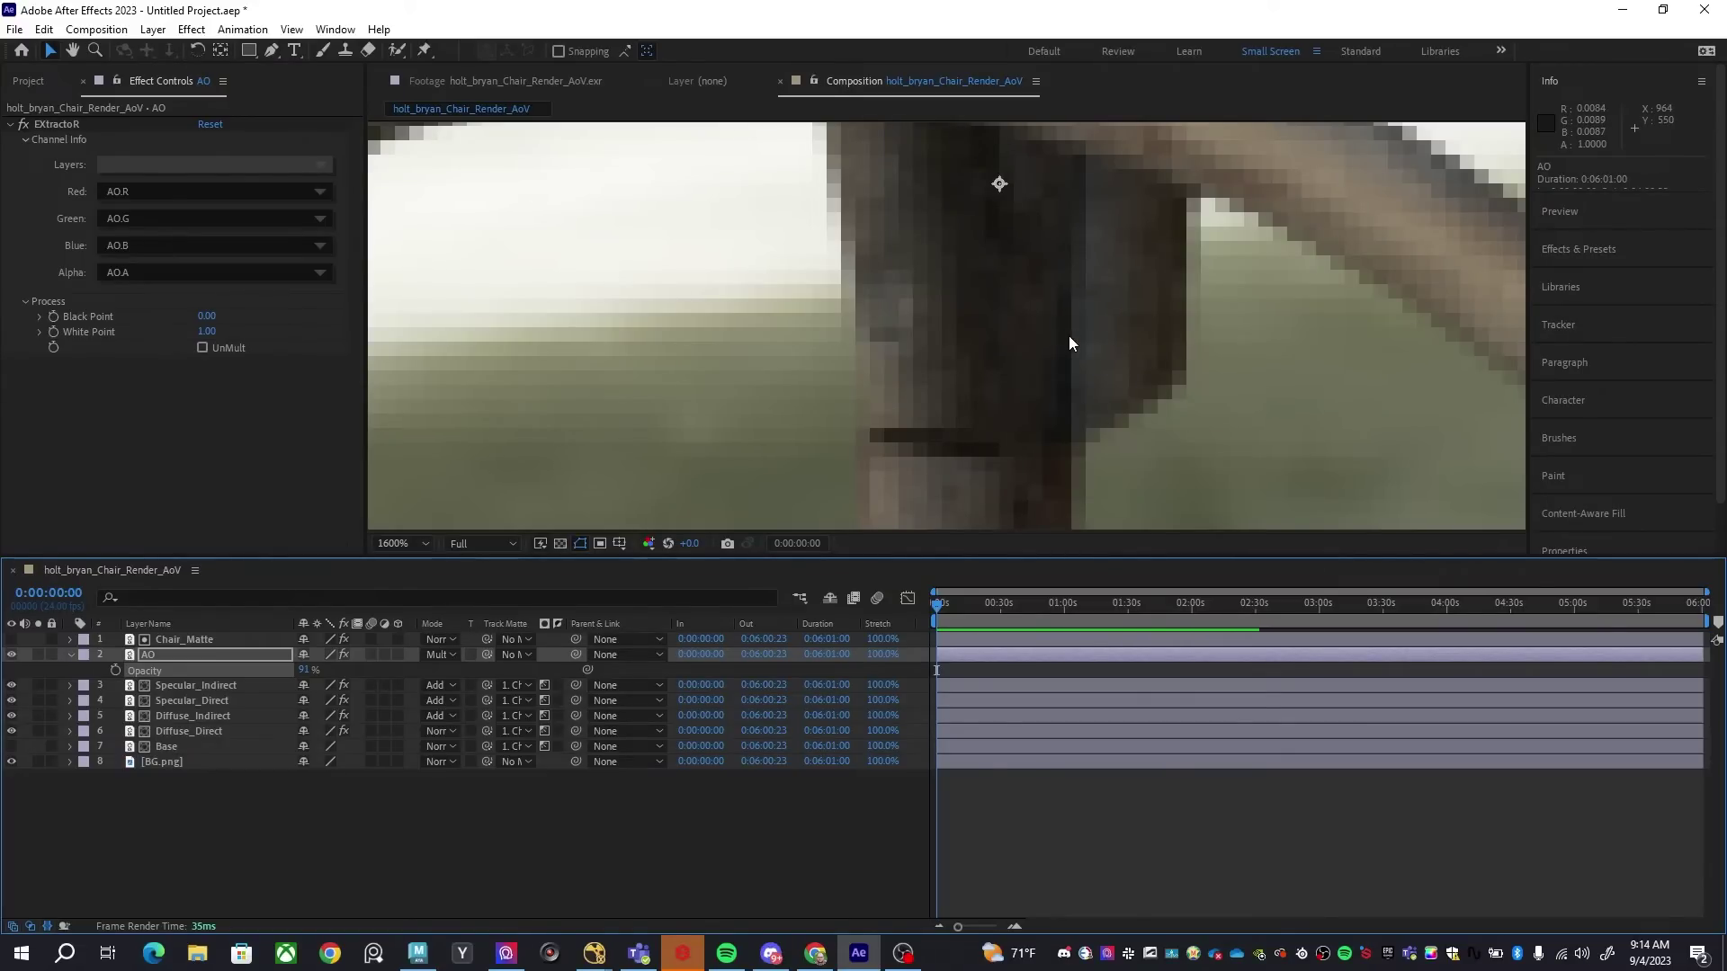
{"action": "scroll", "coordinate": [1069, 342], "scroll_direction": "down", "scroll_amount": 8}
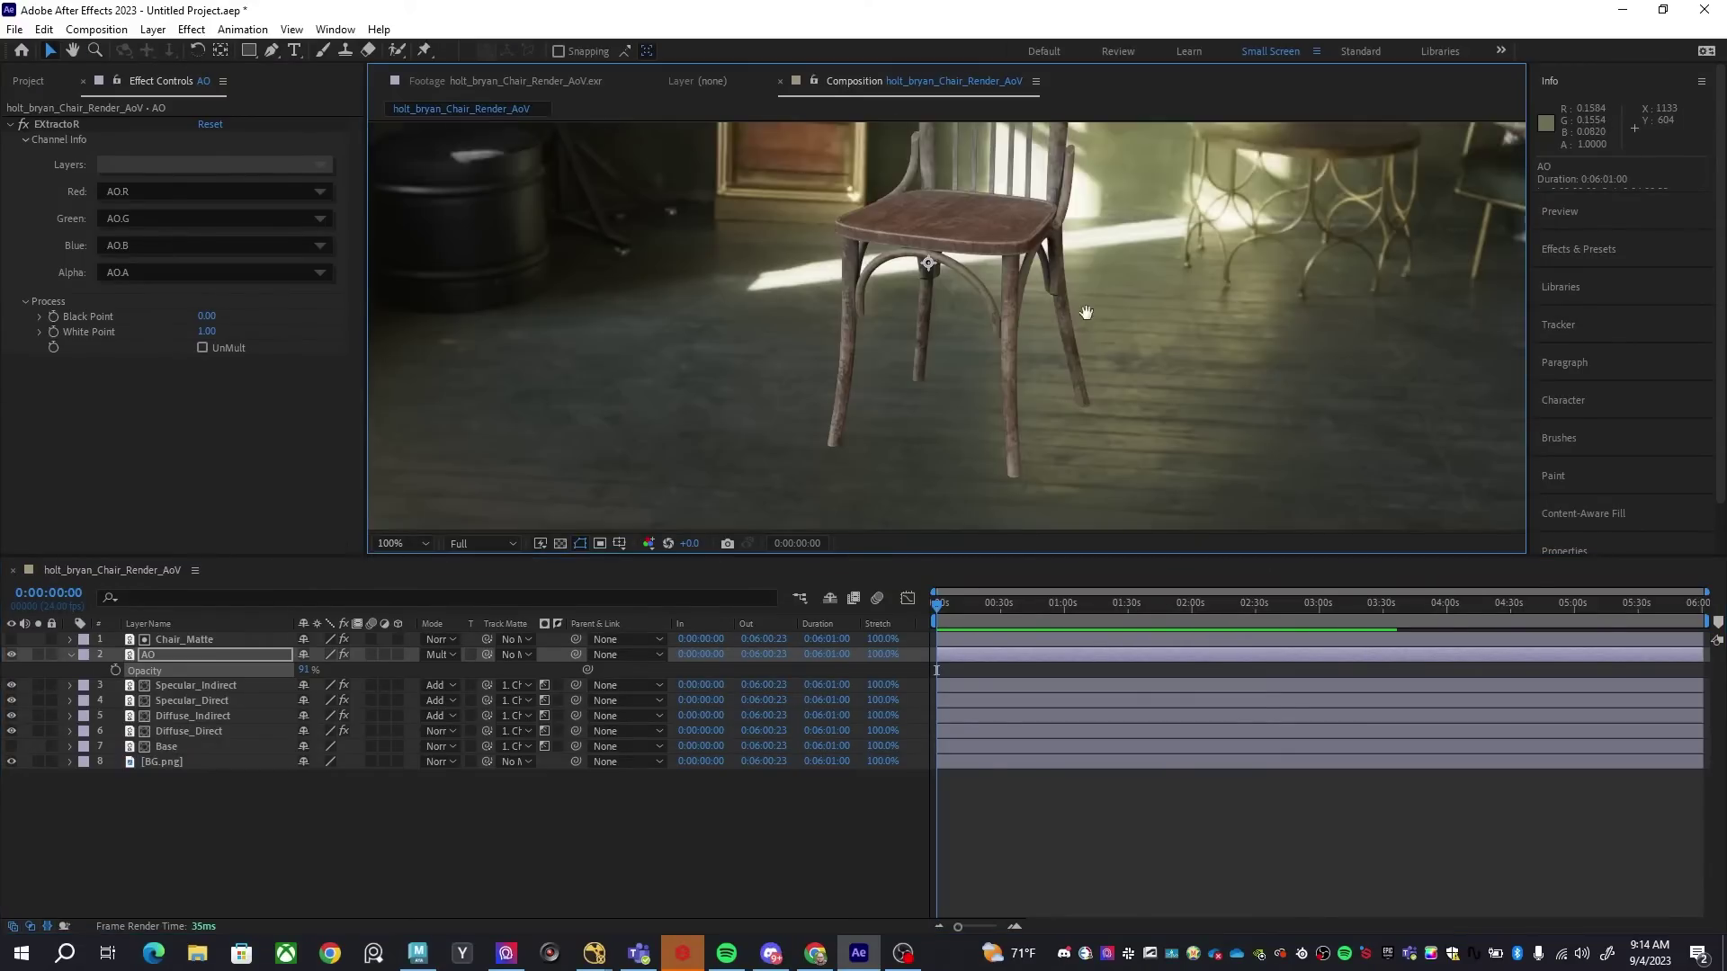
{"action": "left_click", "coordinate": [184, 653]}
Duplicate the Base layer and set the copy's Track Matte to No Matte
{"action": "key", "text": "t"}
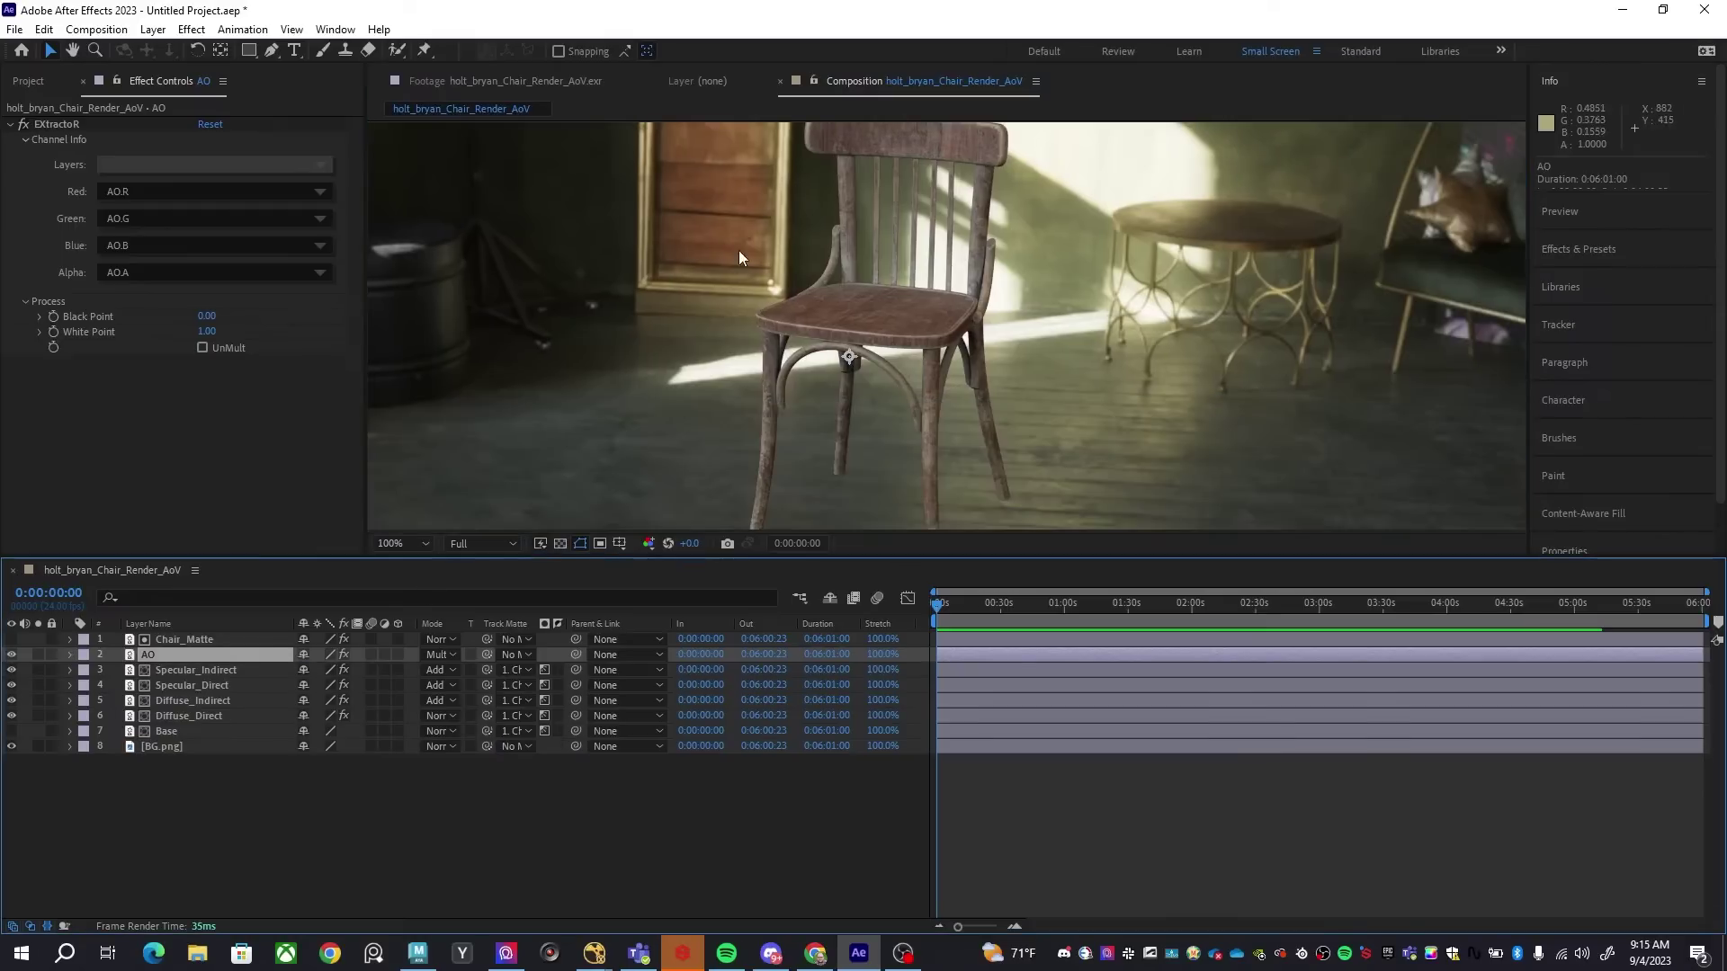
{"action": "left_click", "coordinate": [203, 812]}
{"action": "left_click", "coordinate": [207, 733]}
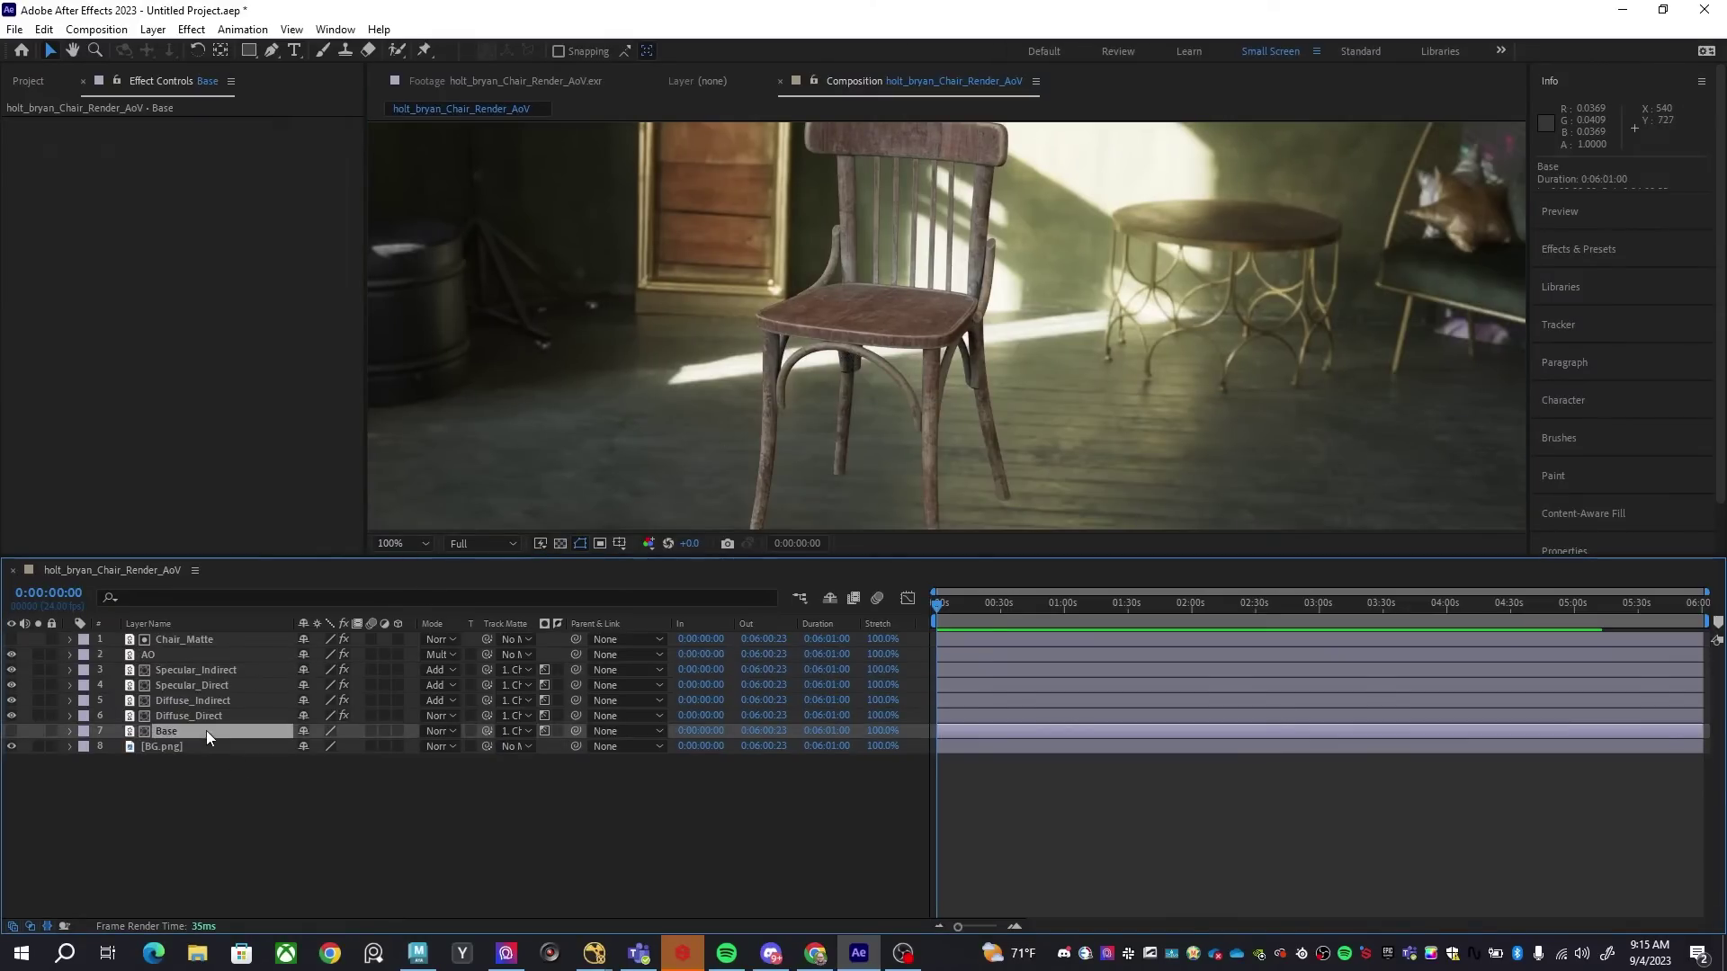
{"action": "key", "text": "ctrl+d"}
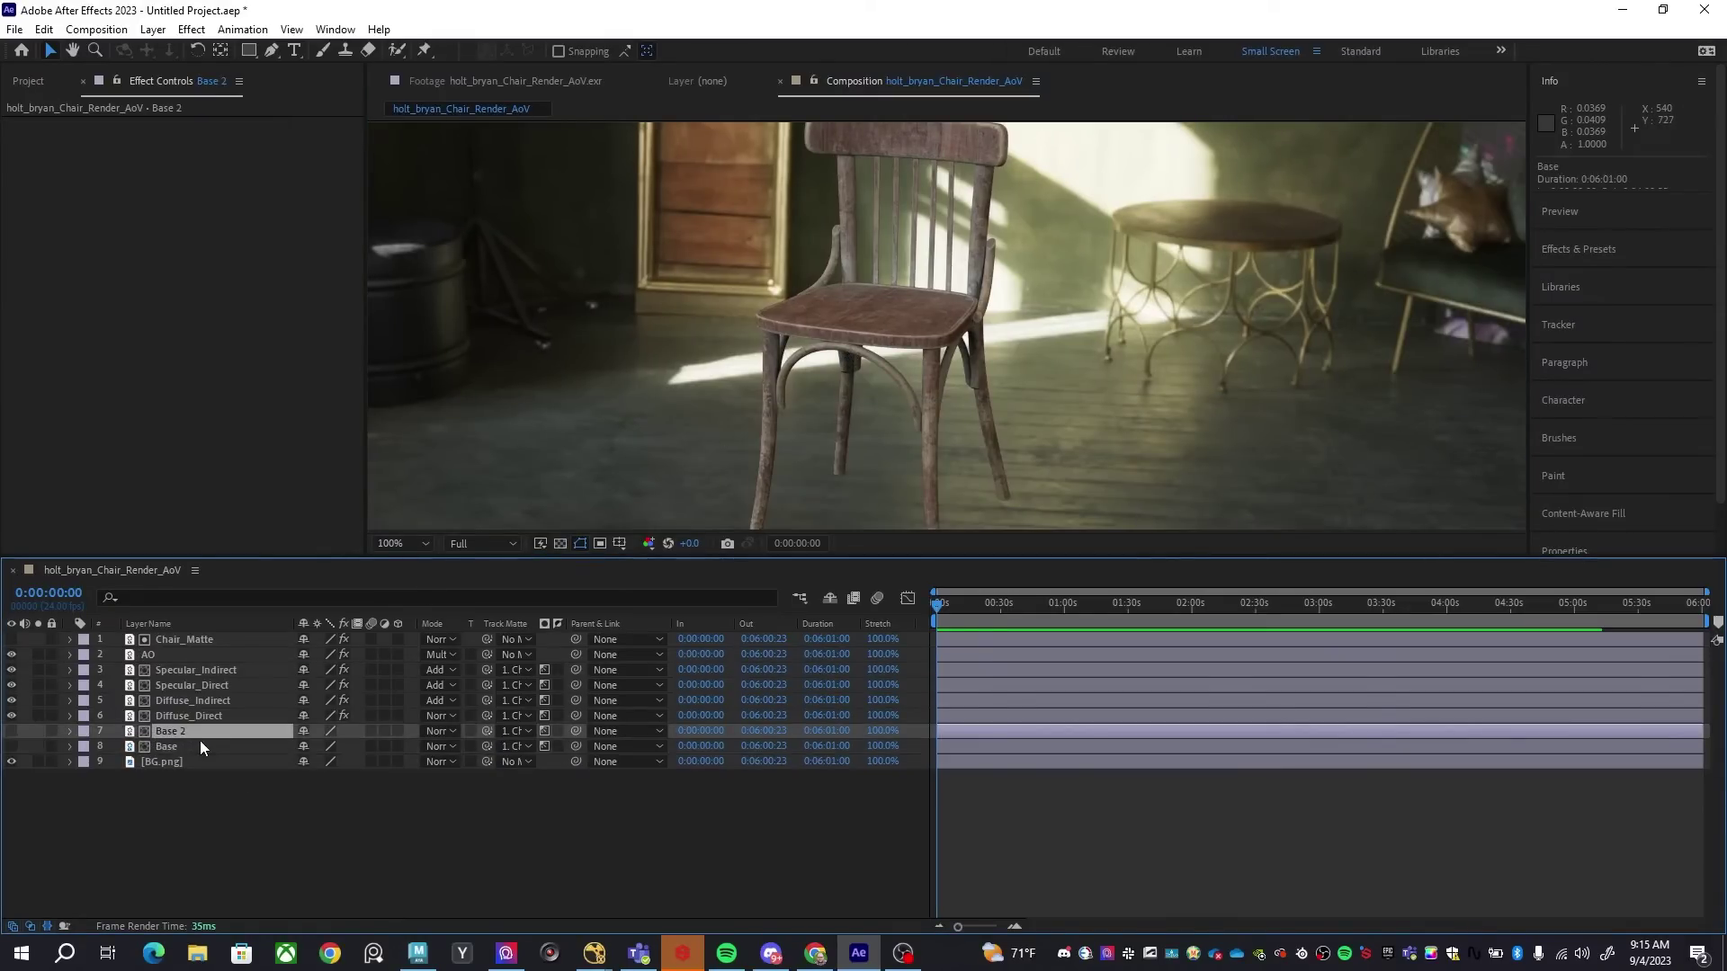
{"action": "left_click", "coordinate": [521, 730]}
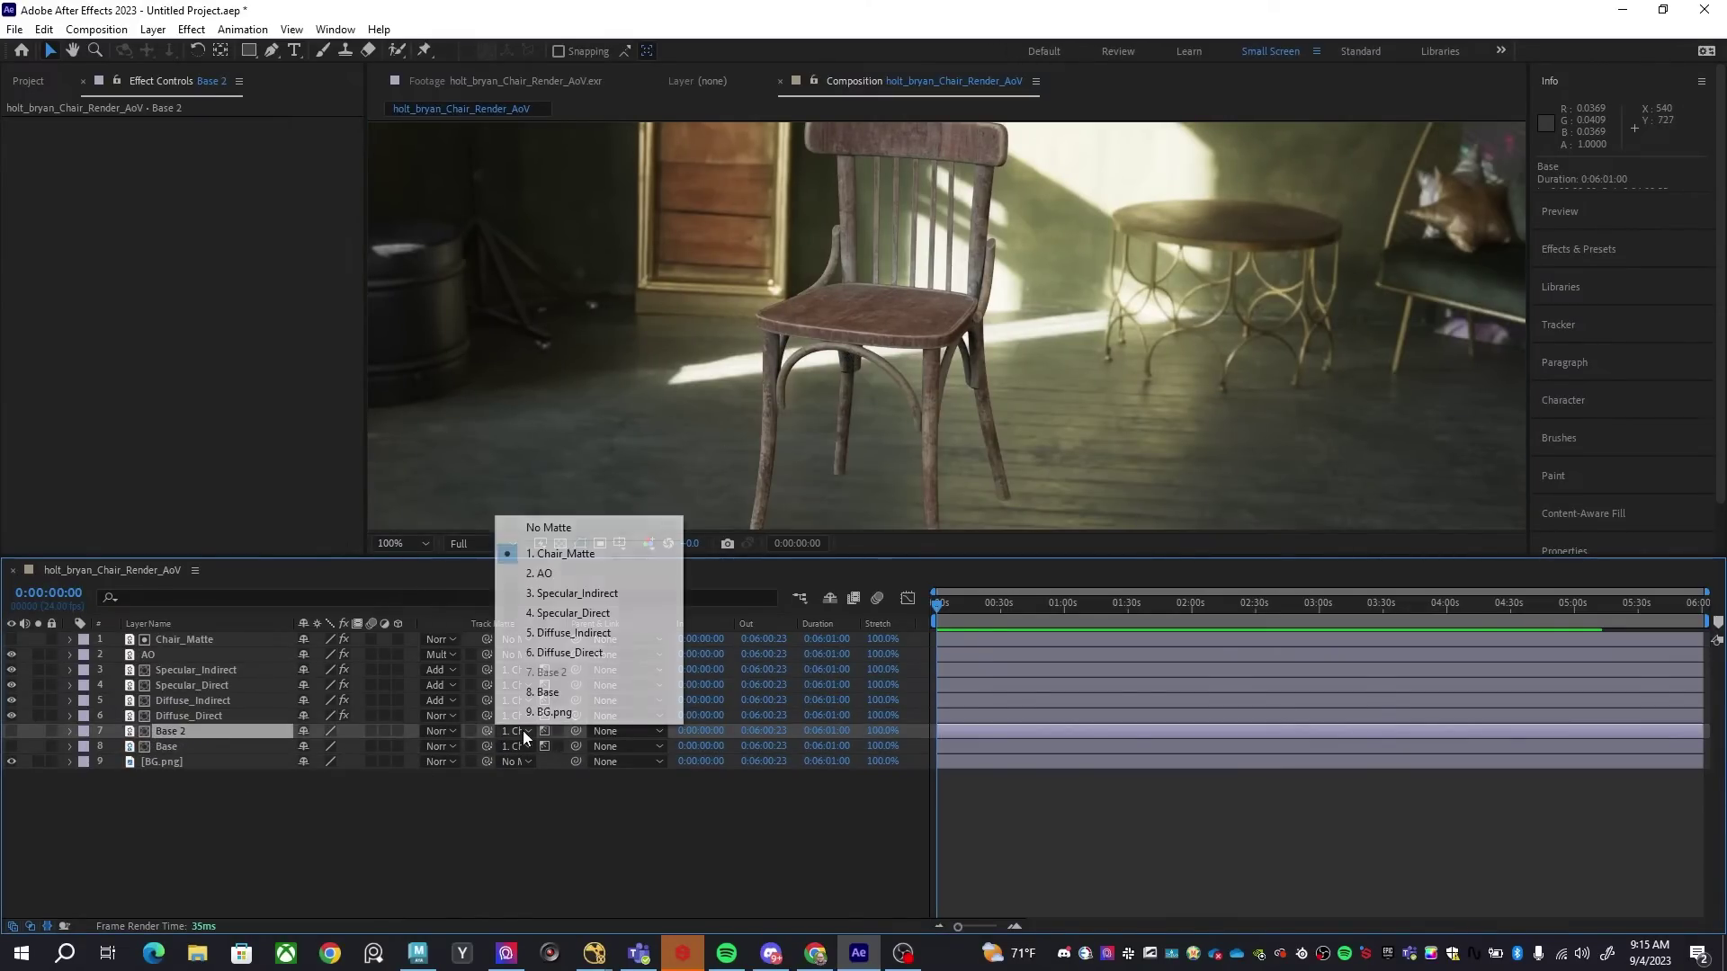
{"action": "left_click", "coordinate": [574, 527]}
Apply EXtractoR to Base 2 and rename the layer to Shadow_MAtte
{"action": "key", "text": "ctrl+space"}
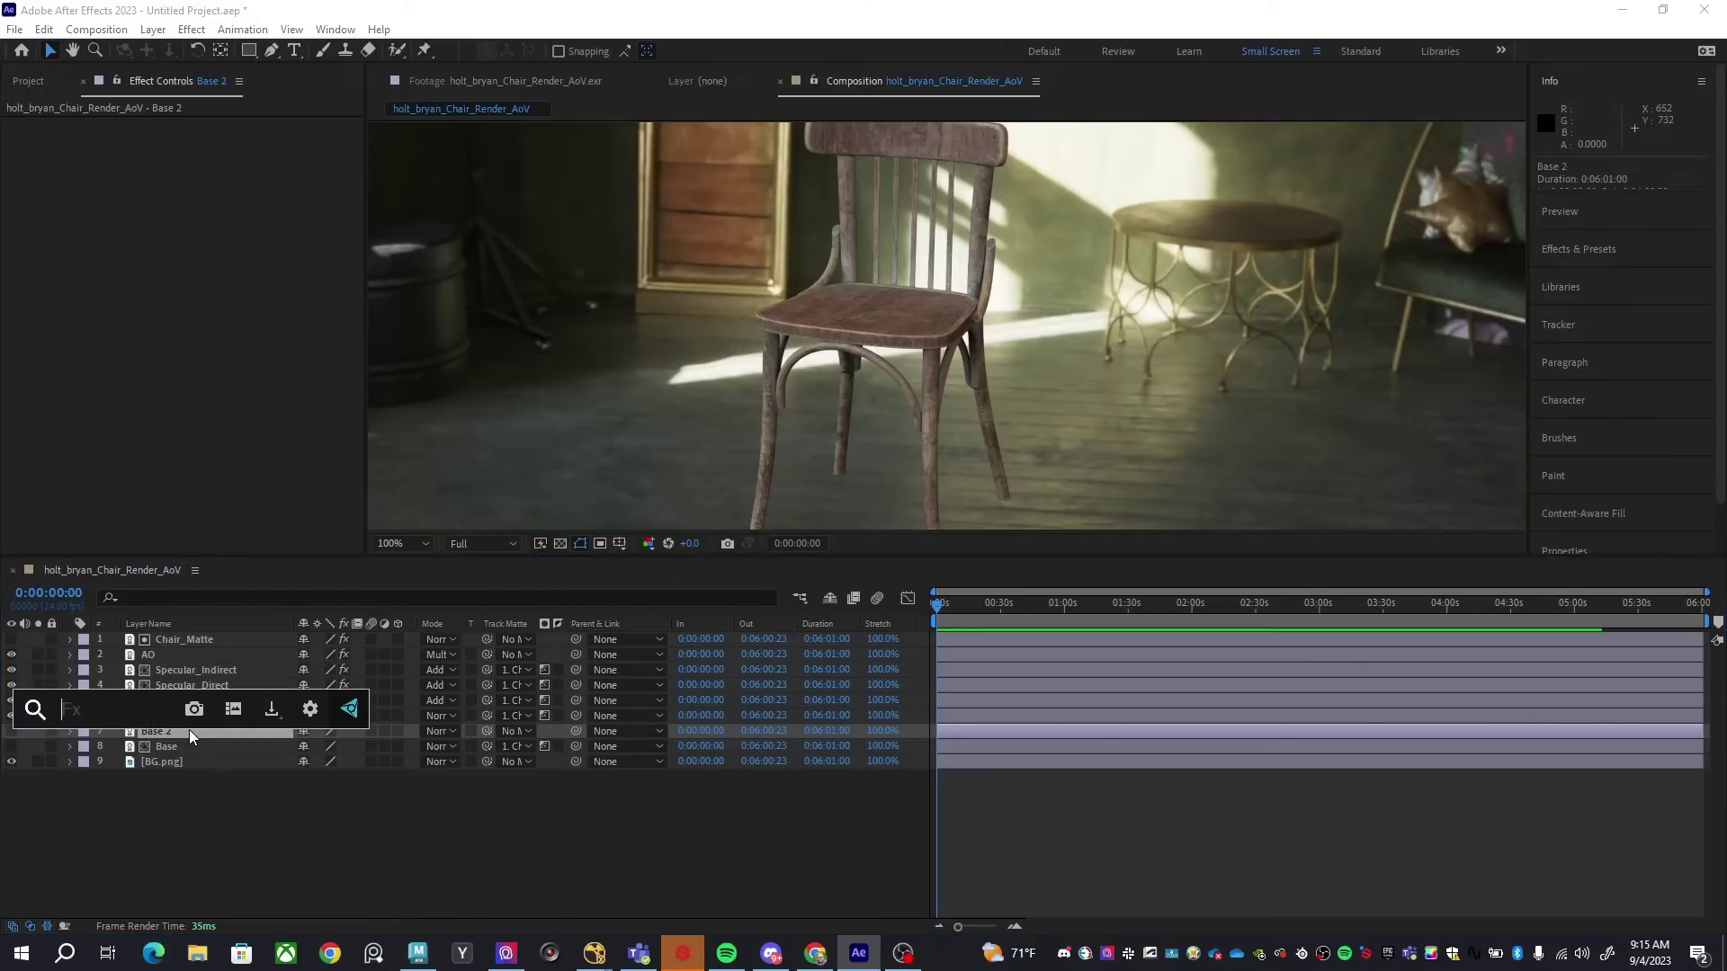
{"action": "type", "text": "c"}
{"action": "key", "text": "BackSpace"}
{"action": "type", "text": "ex"}
{"action": "key", "text": "Return"}
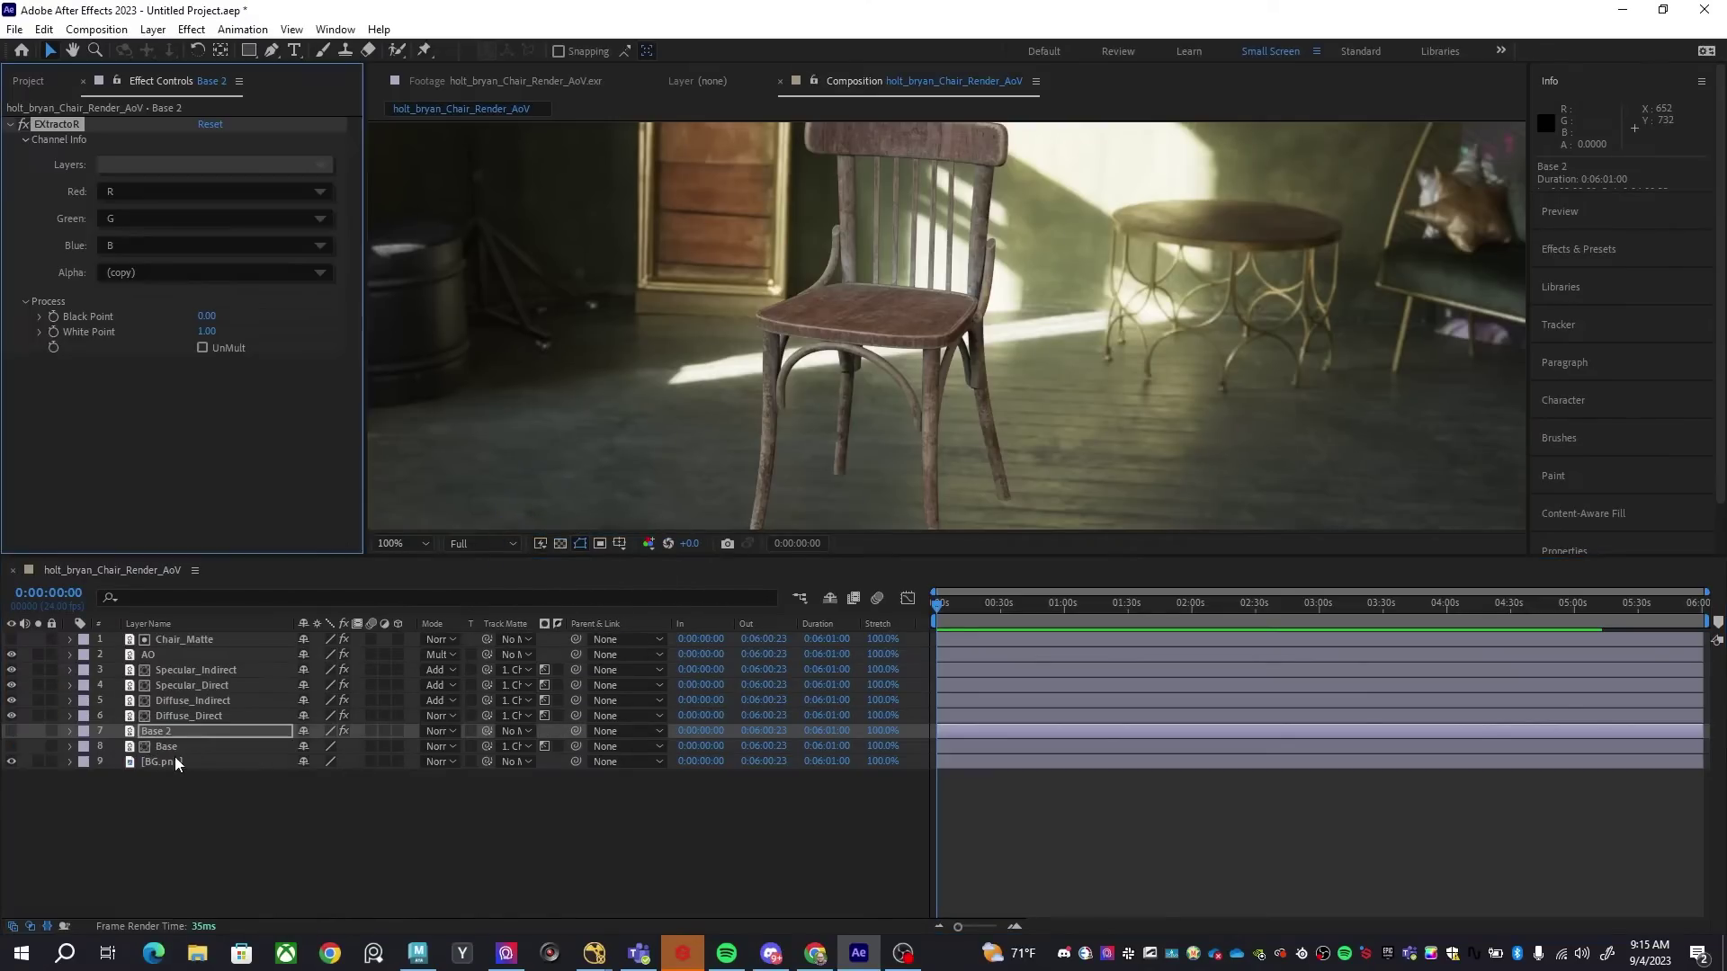
{"action": "key", "text": "Return"}
{"action": "type", "text": "Shadow_MAtte"}
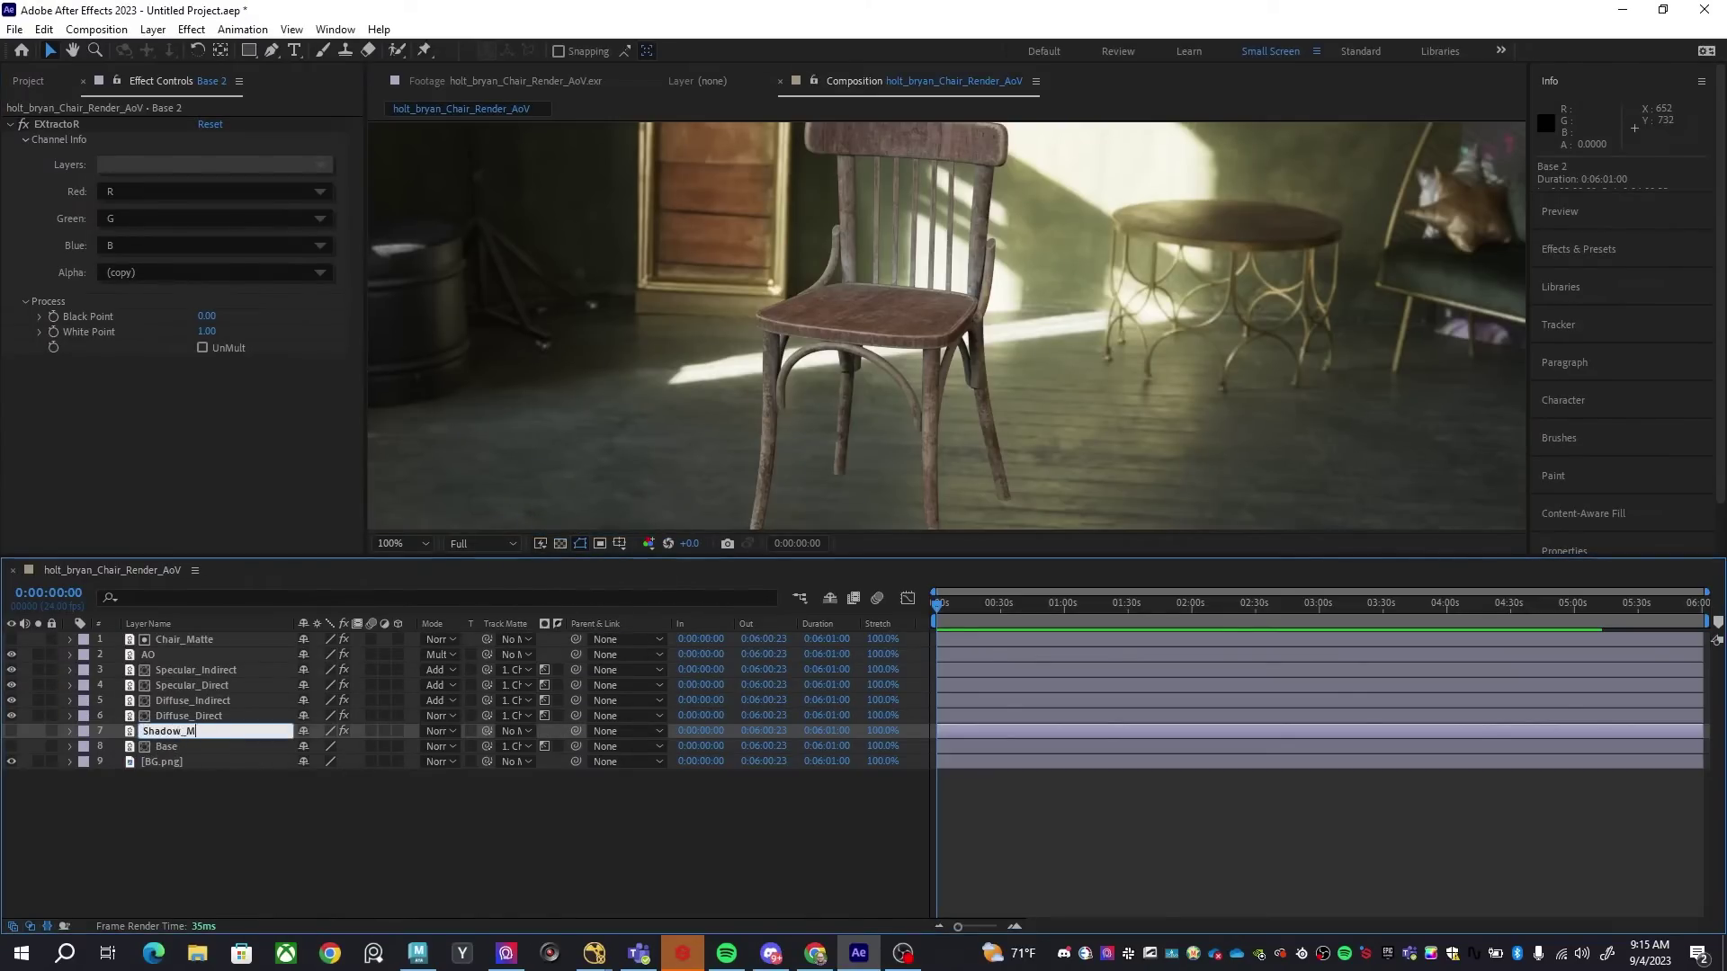
{"action": "key", "text": "Return"}
Extract the shadow_mask pass, make Shadow_MAtte visible and move it to the top of the stack
{"action": "left_click", "coordinate": [238, 165]}
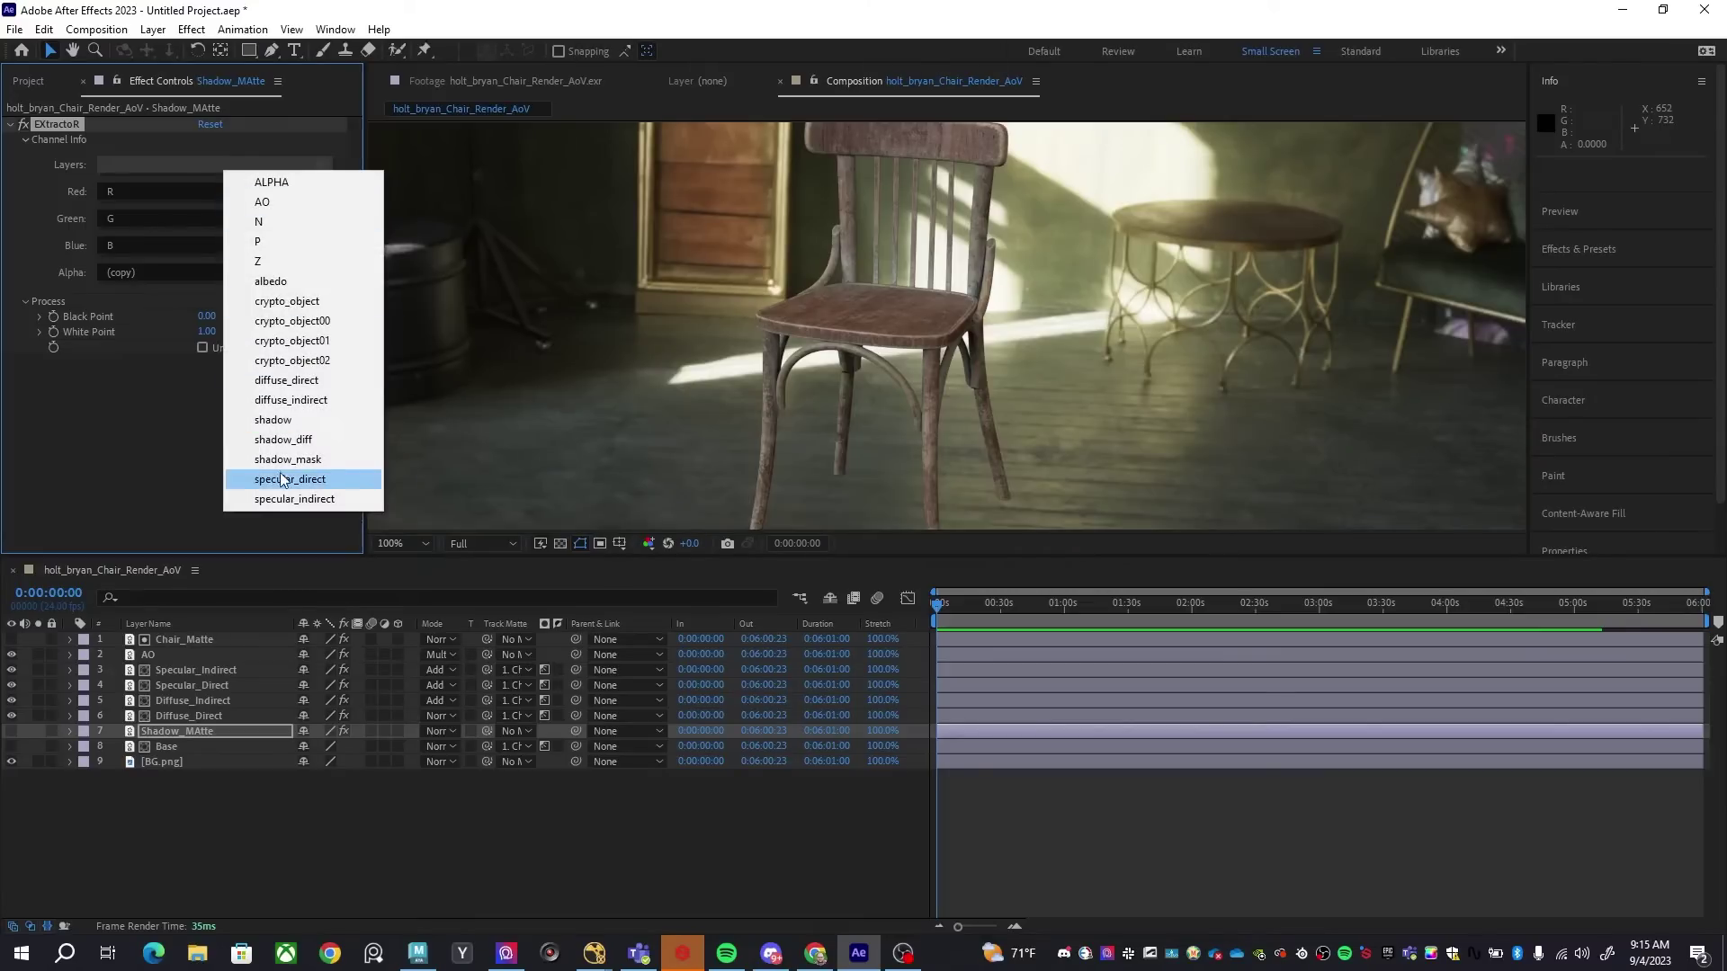
{"action": "left_click", "coordinate": [322, 461]}
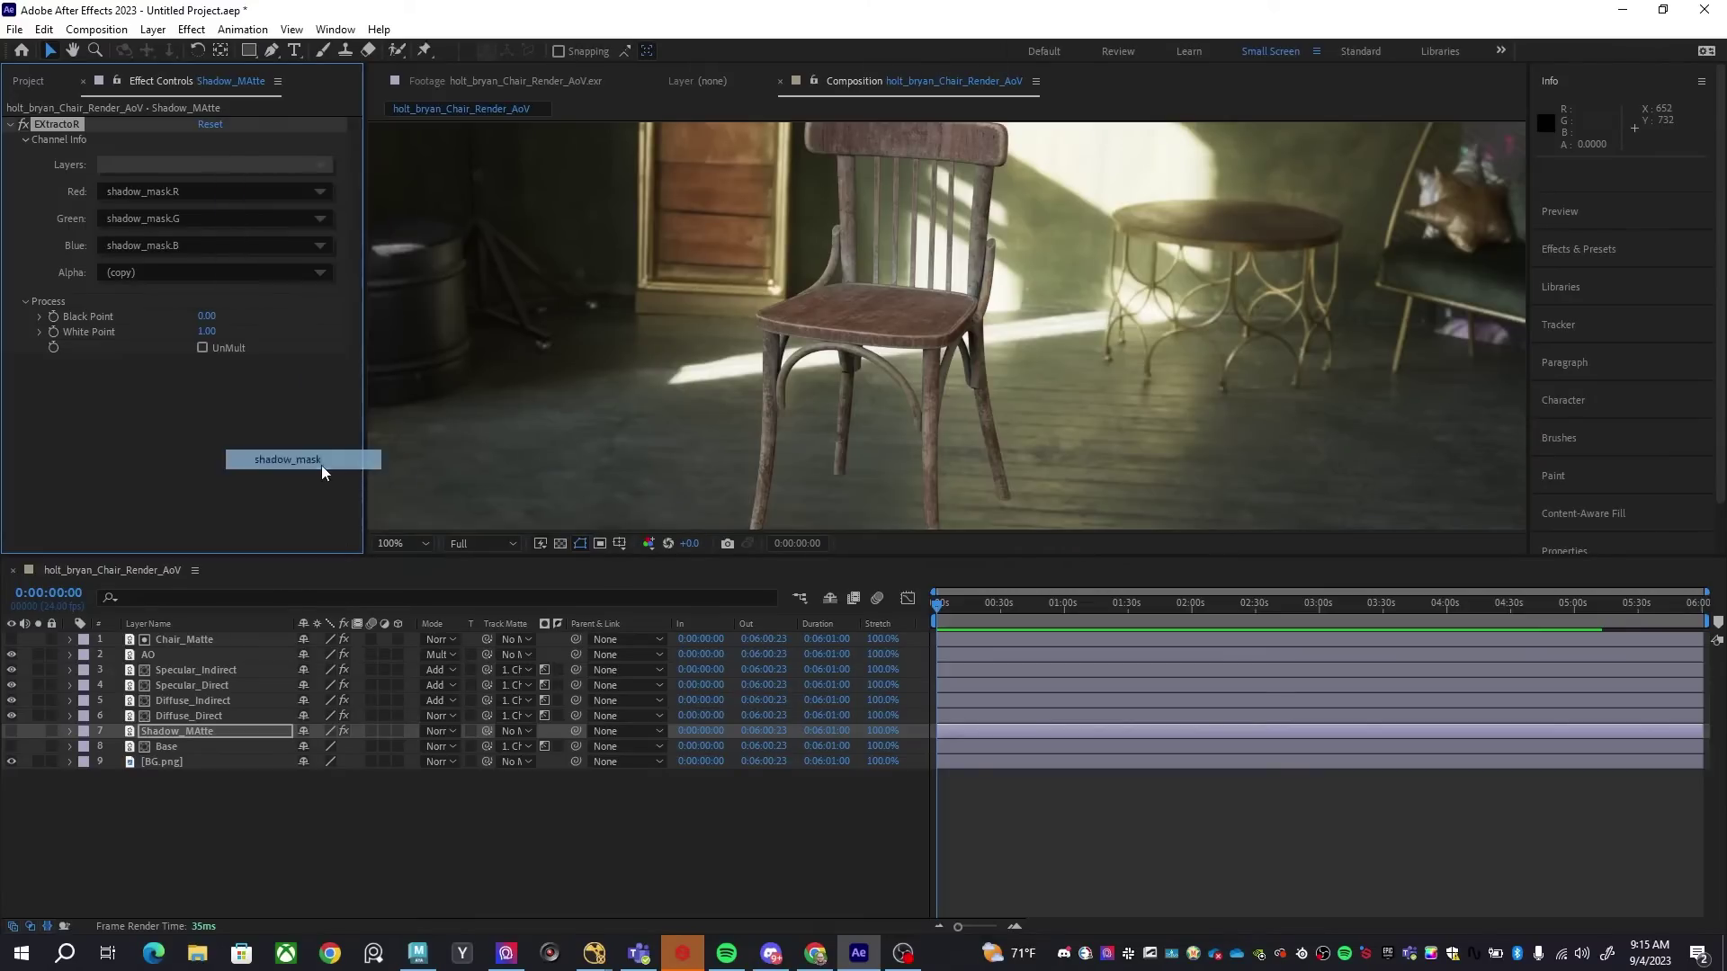
{"action": "left_click", "coordinate": [11, 731]}
{"action": "left_click_drag", "start_coordinate": [149, 736], "coordinate": [173, 636]}
Hide Shadow_MAtte and add a new adjustment layer named Shadows
{"action": "left_click", "coordinate": [13, 639]}
{"action": "right_click", "coordinate": [213, 801]}
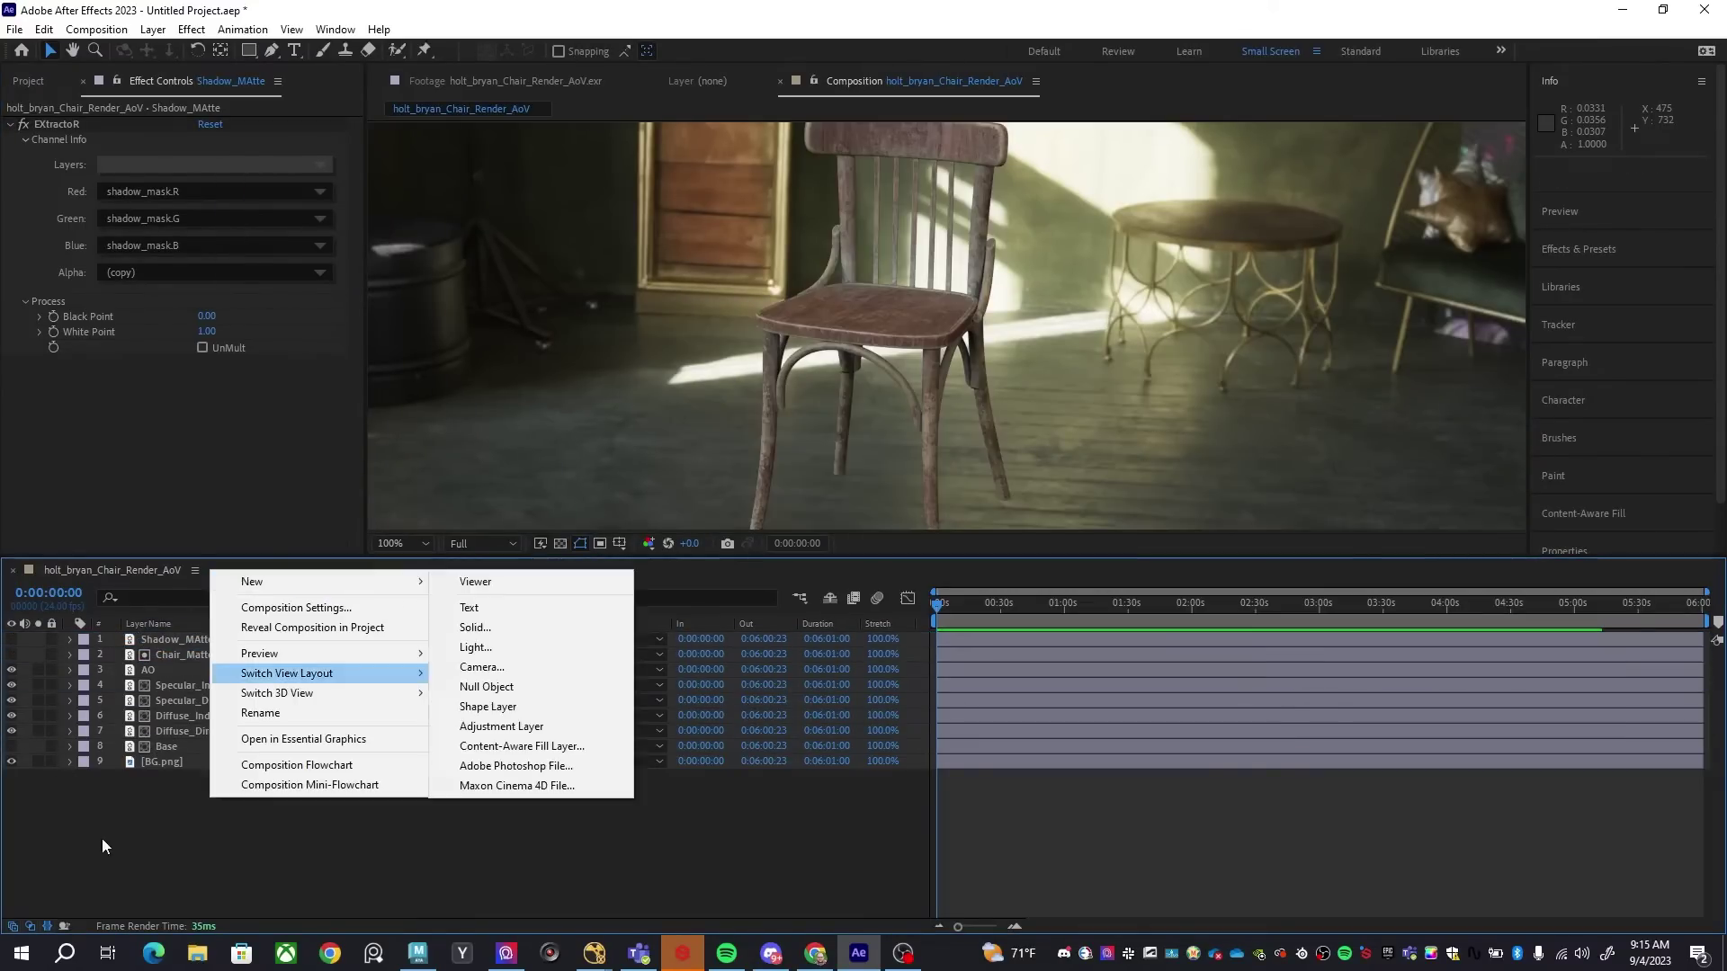
{"action": "key", "text": "Escape"}
{"action": "right_click", "coordinate": [212, 838]}
{"action": "mouse_move", "coordinate": [258, 627]}
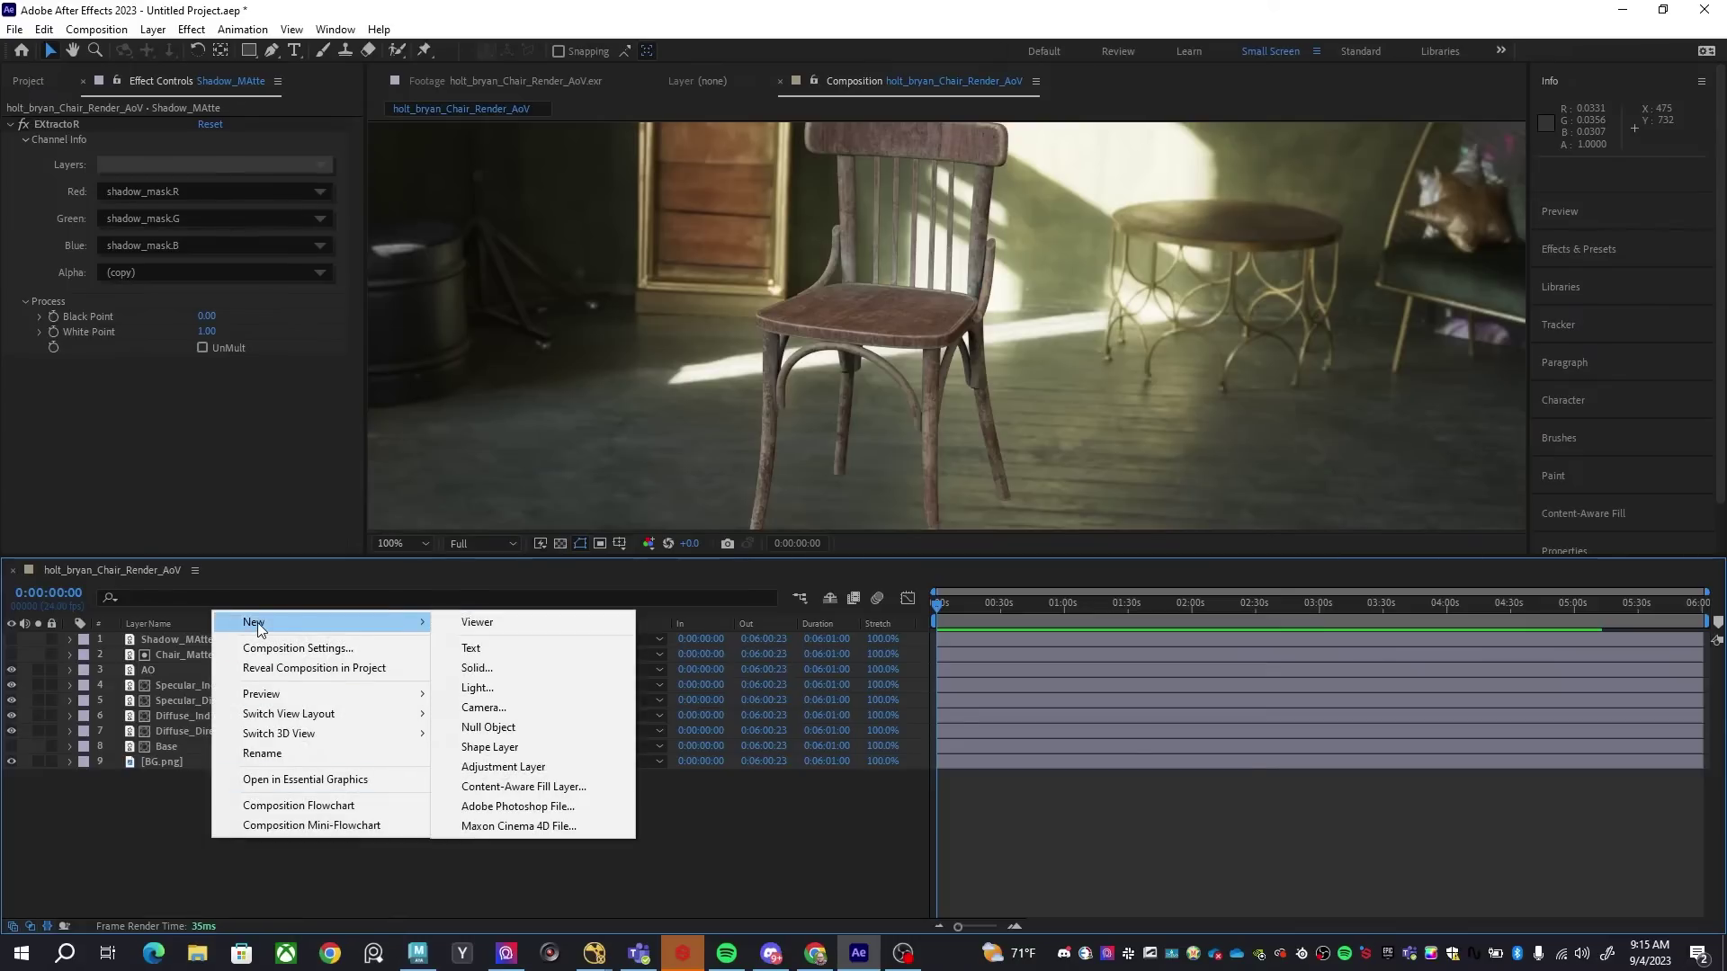
{"action": "left_click", "coordinate": [513, 767]}
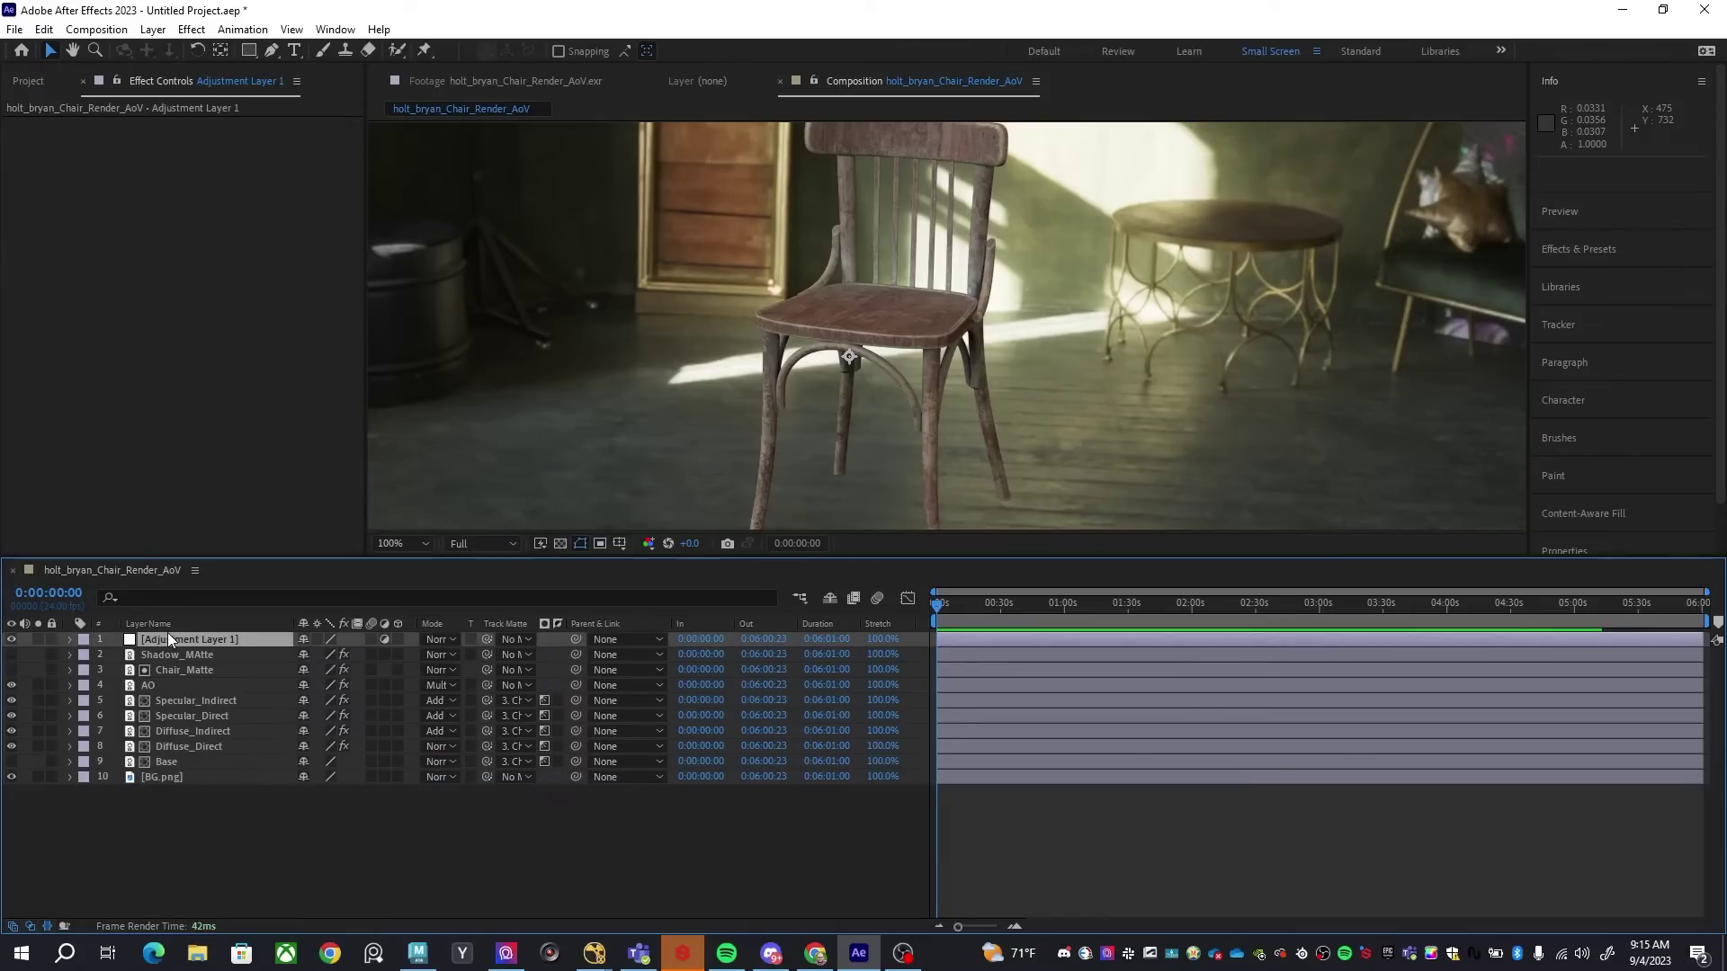
{"action": "key", "text": "Return"}
{"action": "type", "text": "Shadows"}
{"action": "key", "text": "Return"}
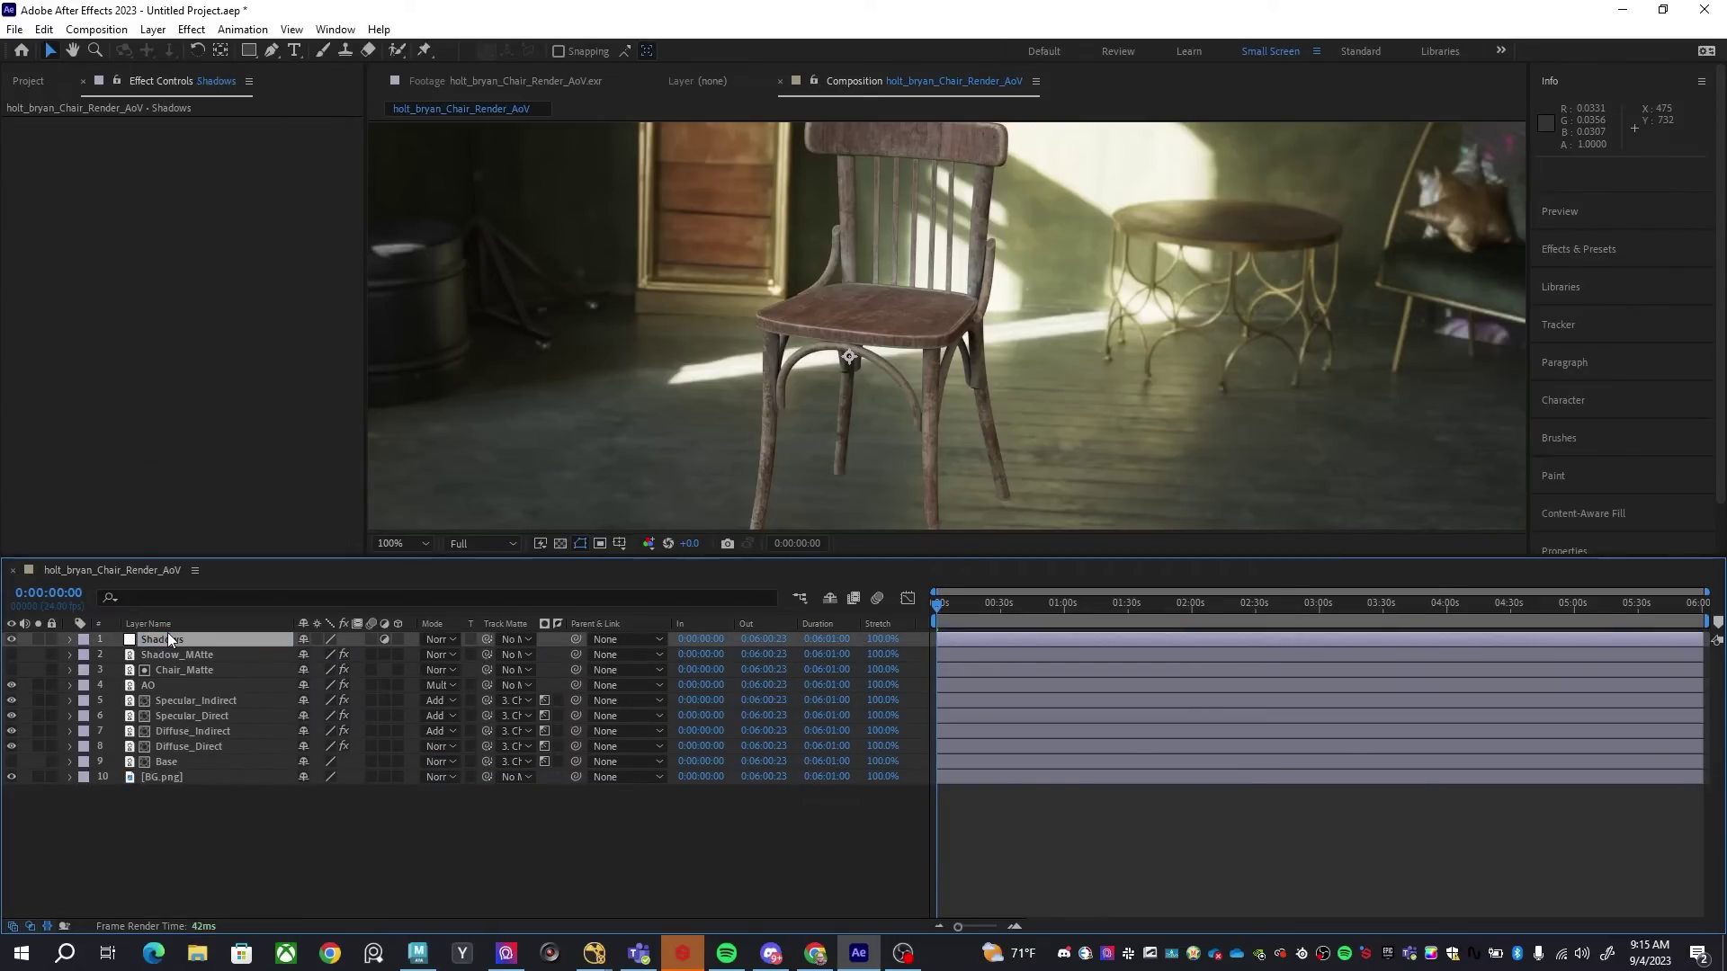
Place Shadows above BG.png and luma-matte it with Shadow_MAtte
{"action": "left_click_drag", "start_coordinate": [168, 633], "coordinate": [138, 776]}
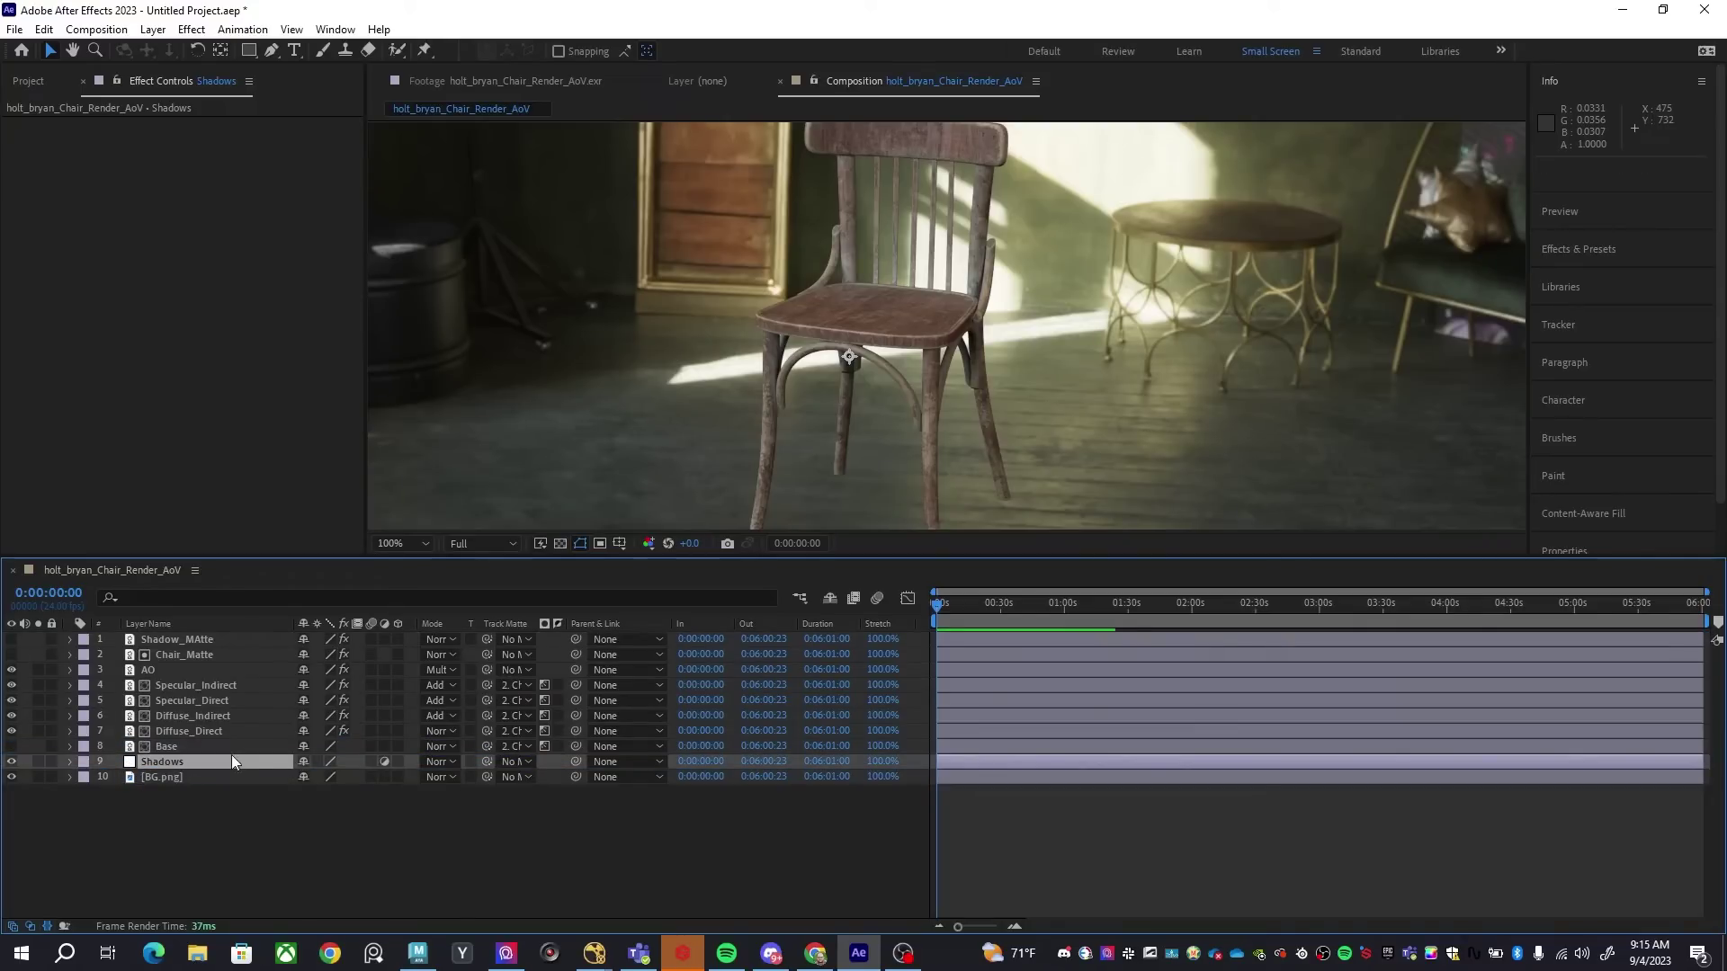
{"action": "left_click", "coordinate": [517, 761]}
{"action": "left_click", "coordinate": [544, 556]}
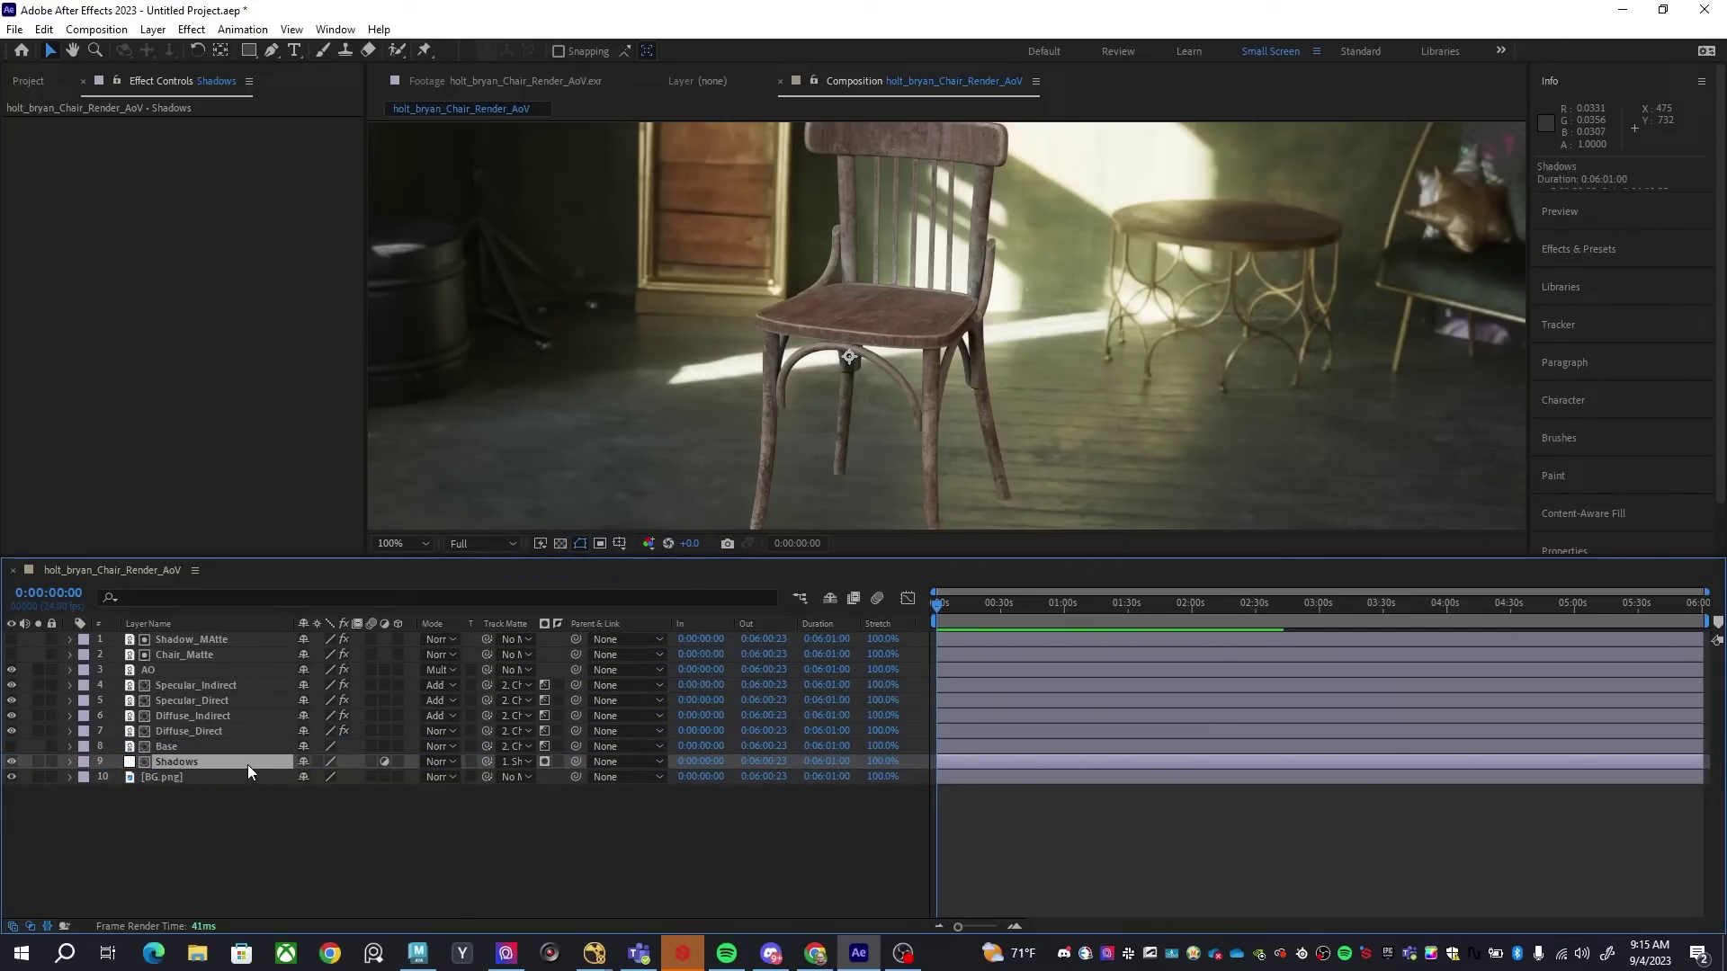
{"action": "key", "text": "ctrl+space"}
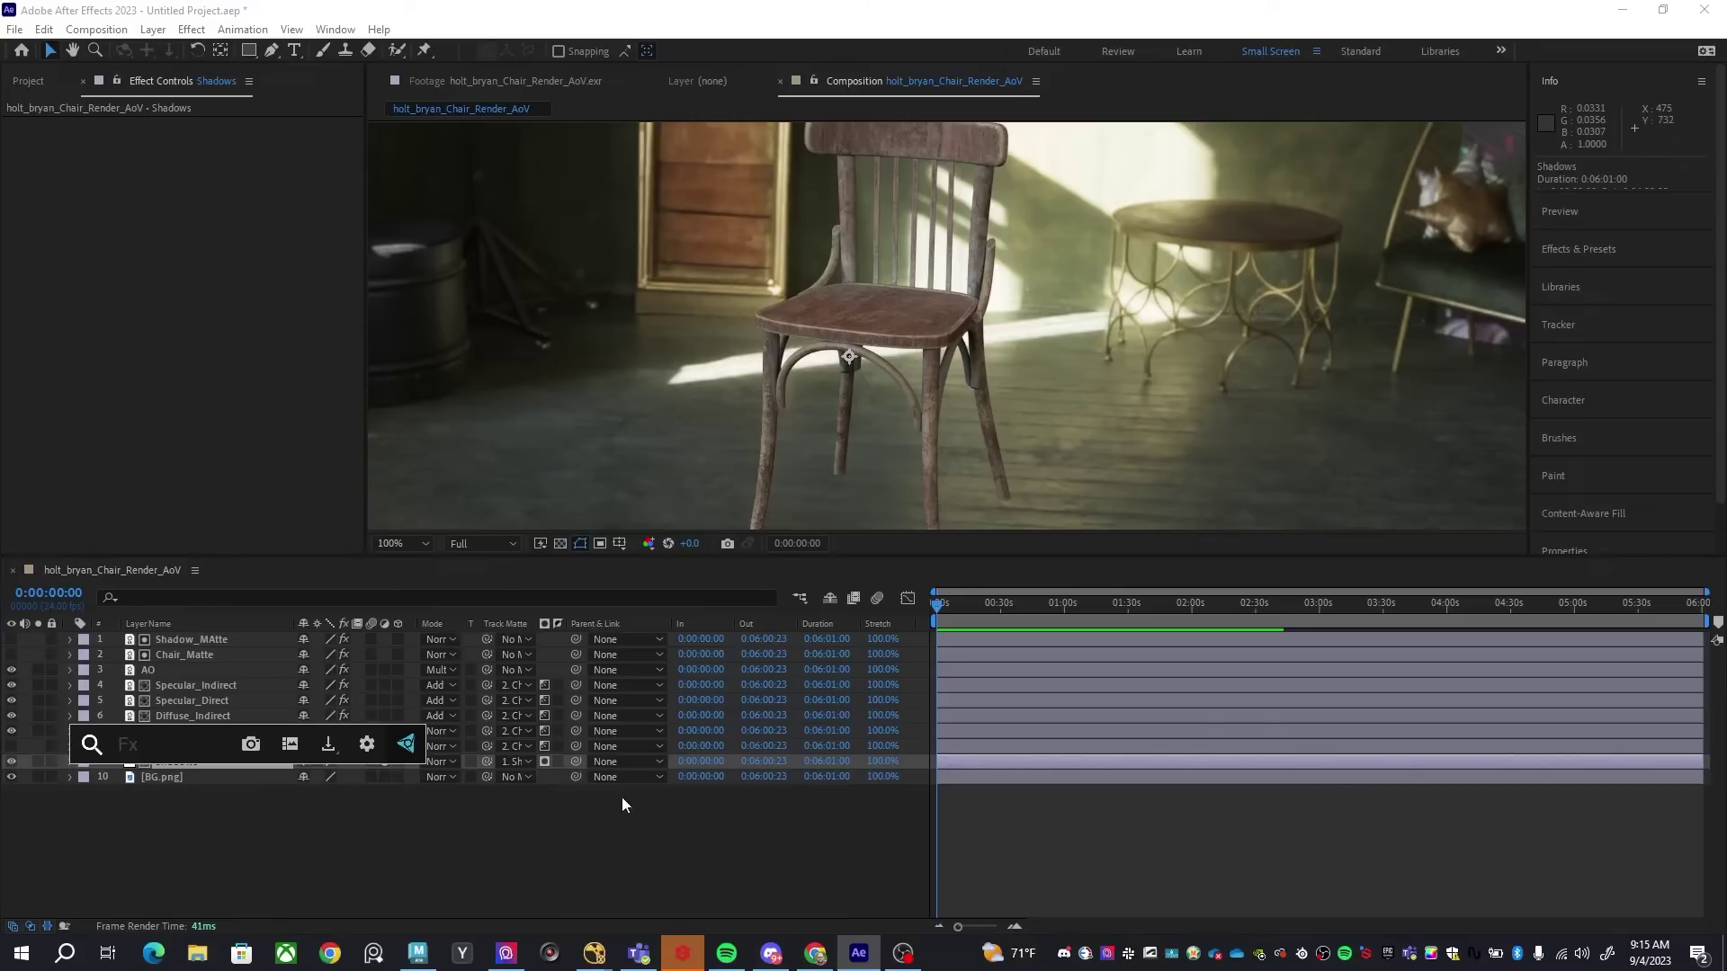
{"action": "left_click", "coordinate": [543, 762]}
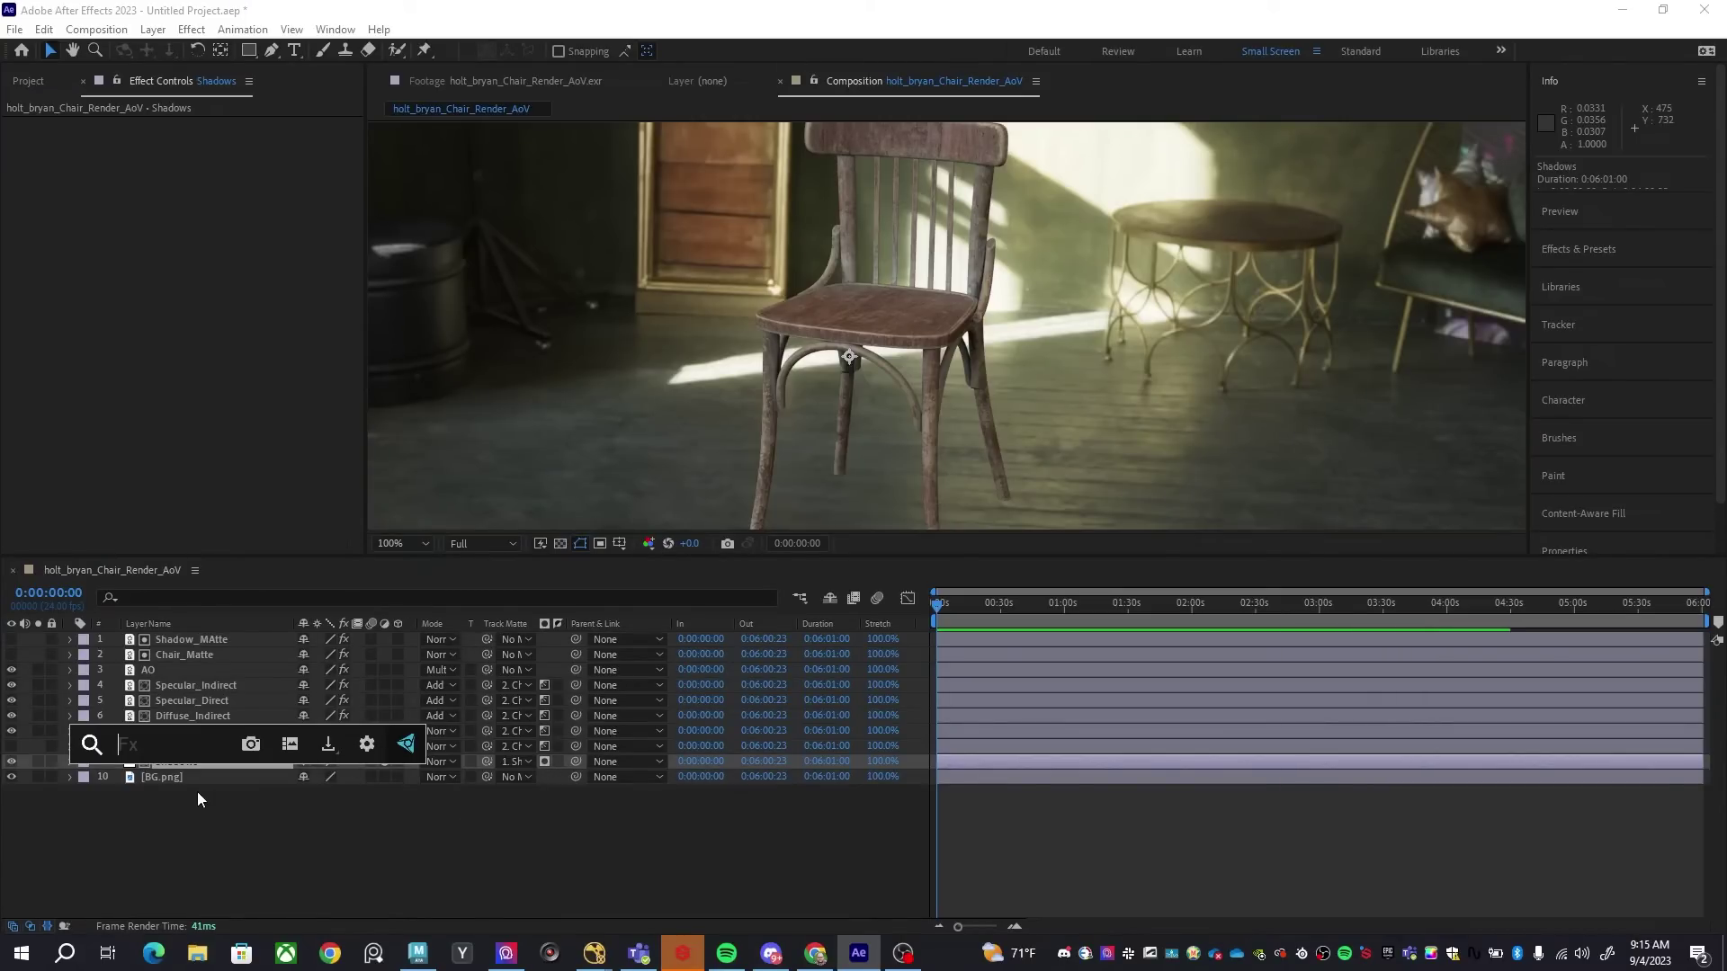
Apply Exposure to the Shadows layer and lower it to -6.90
{"action": "type", "text": "exposure"}
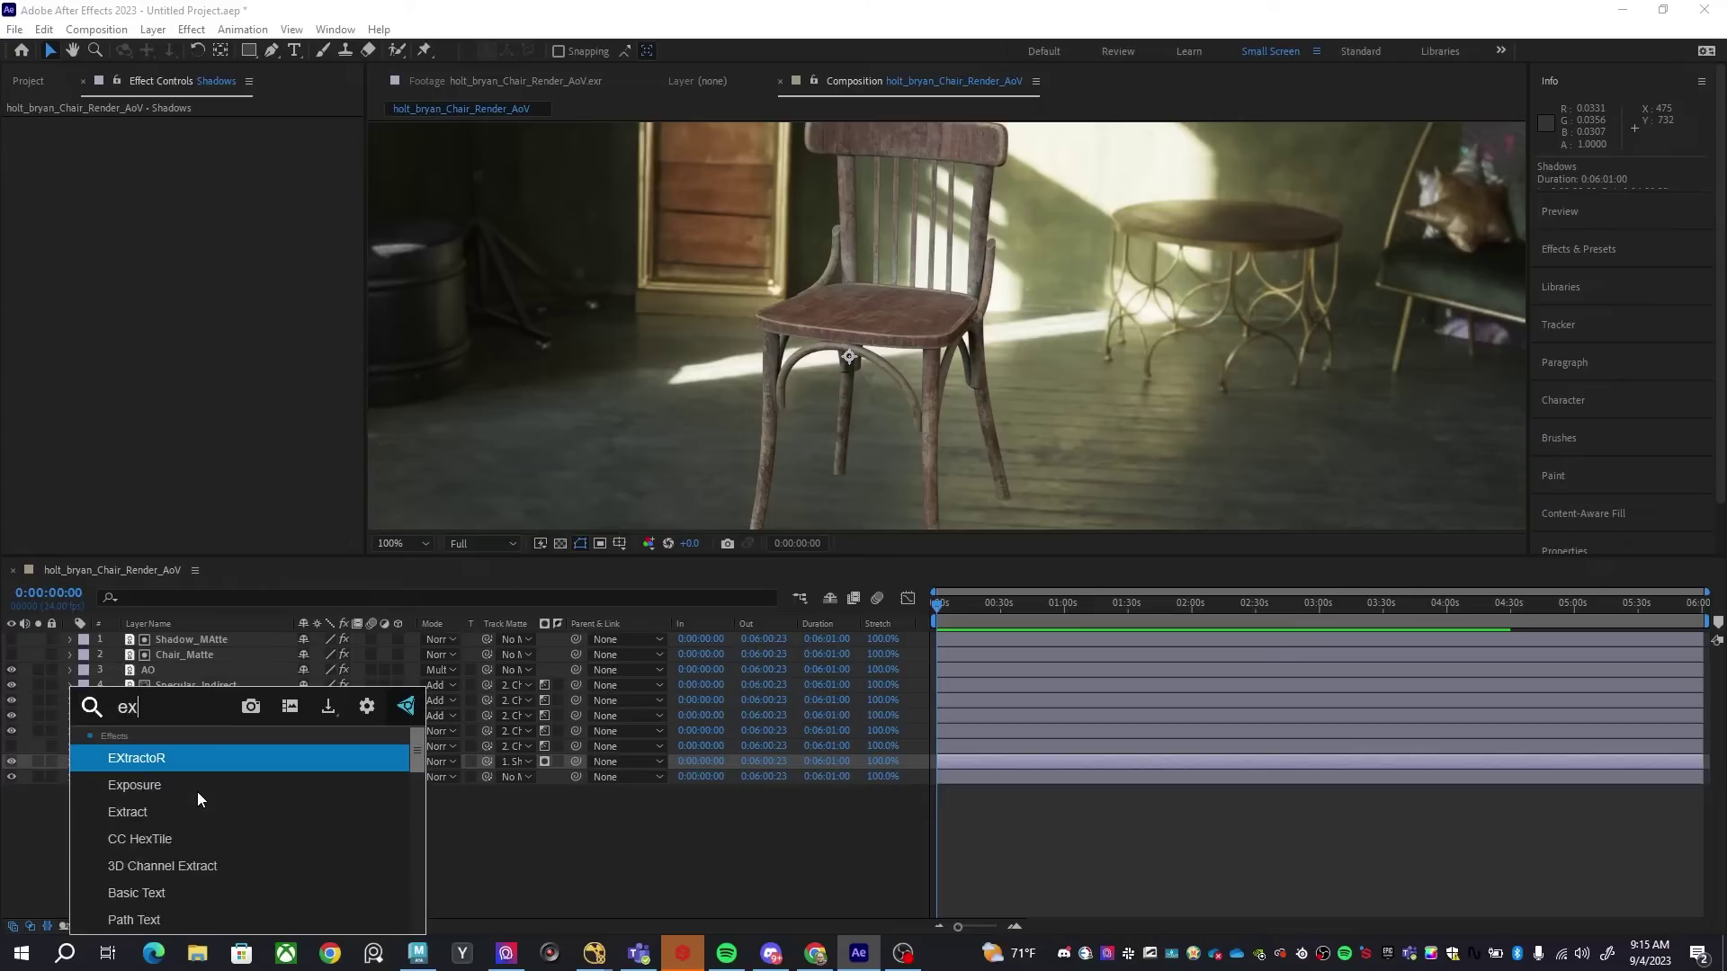
{"action": "key", "text": "Return"}
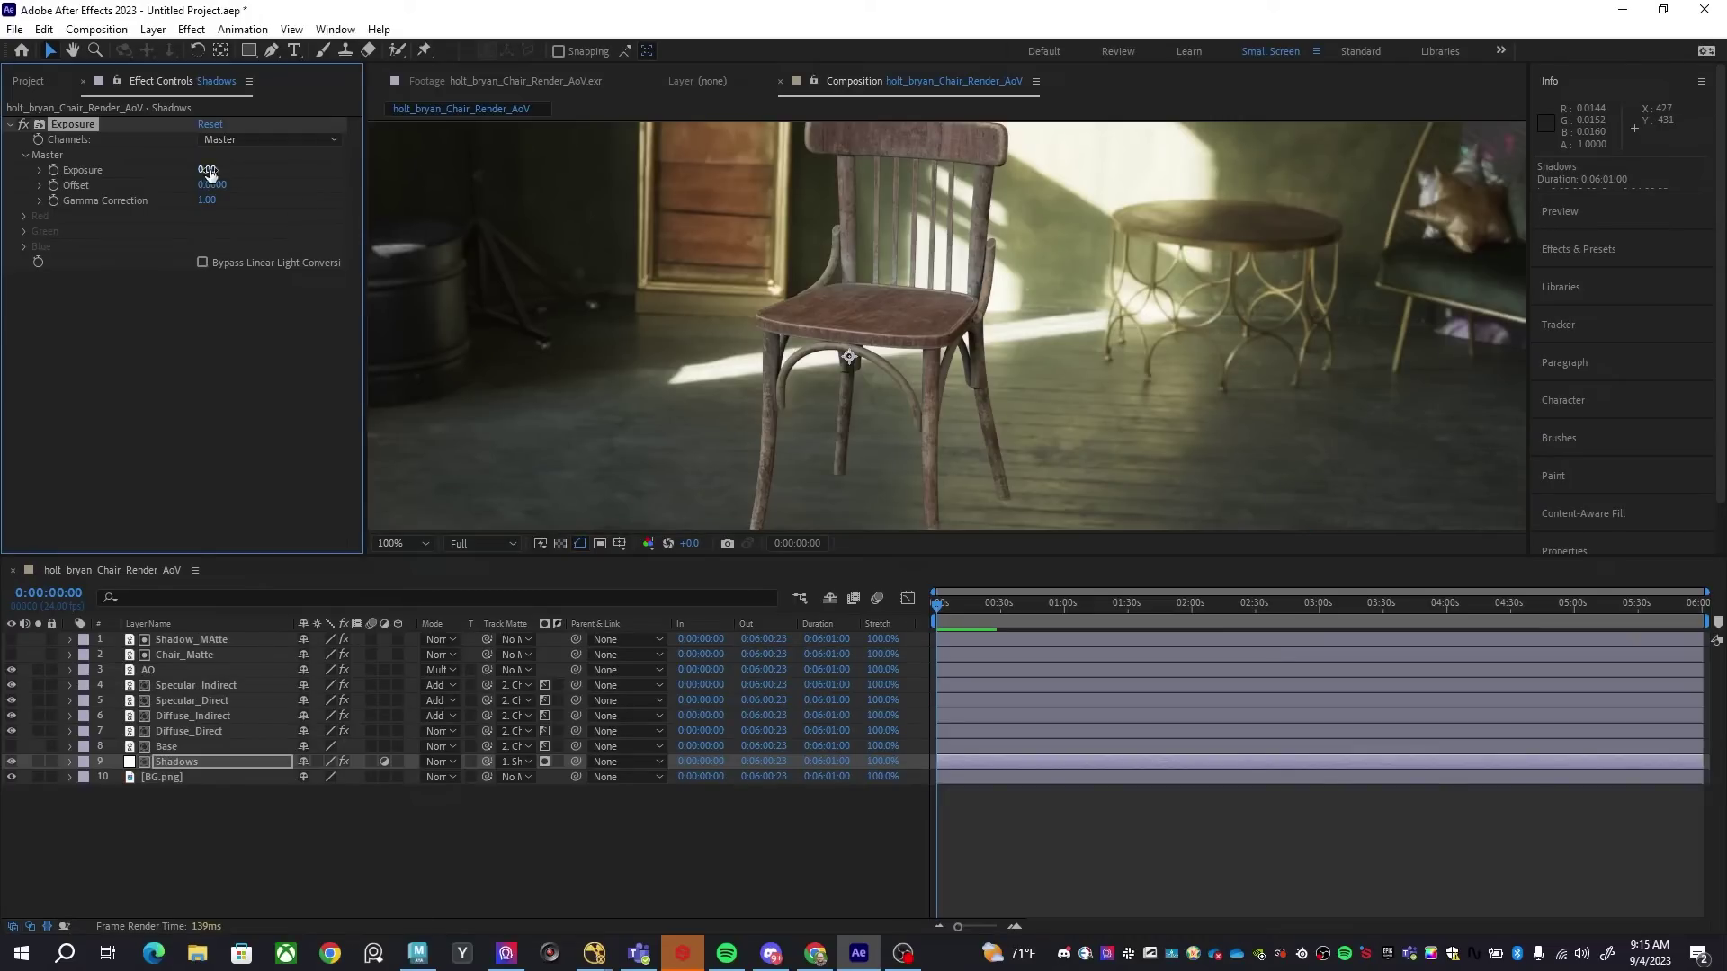
{"action": "left_click_drag", "start_coordinate": [209, 172], "coordinate": [62, 176]}
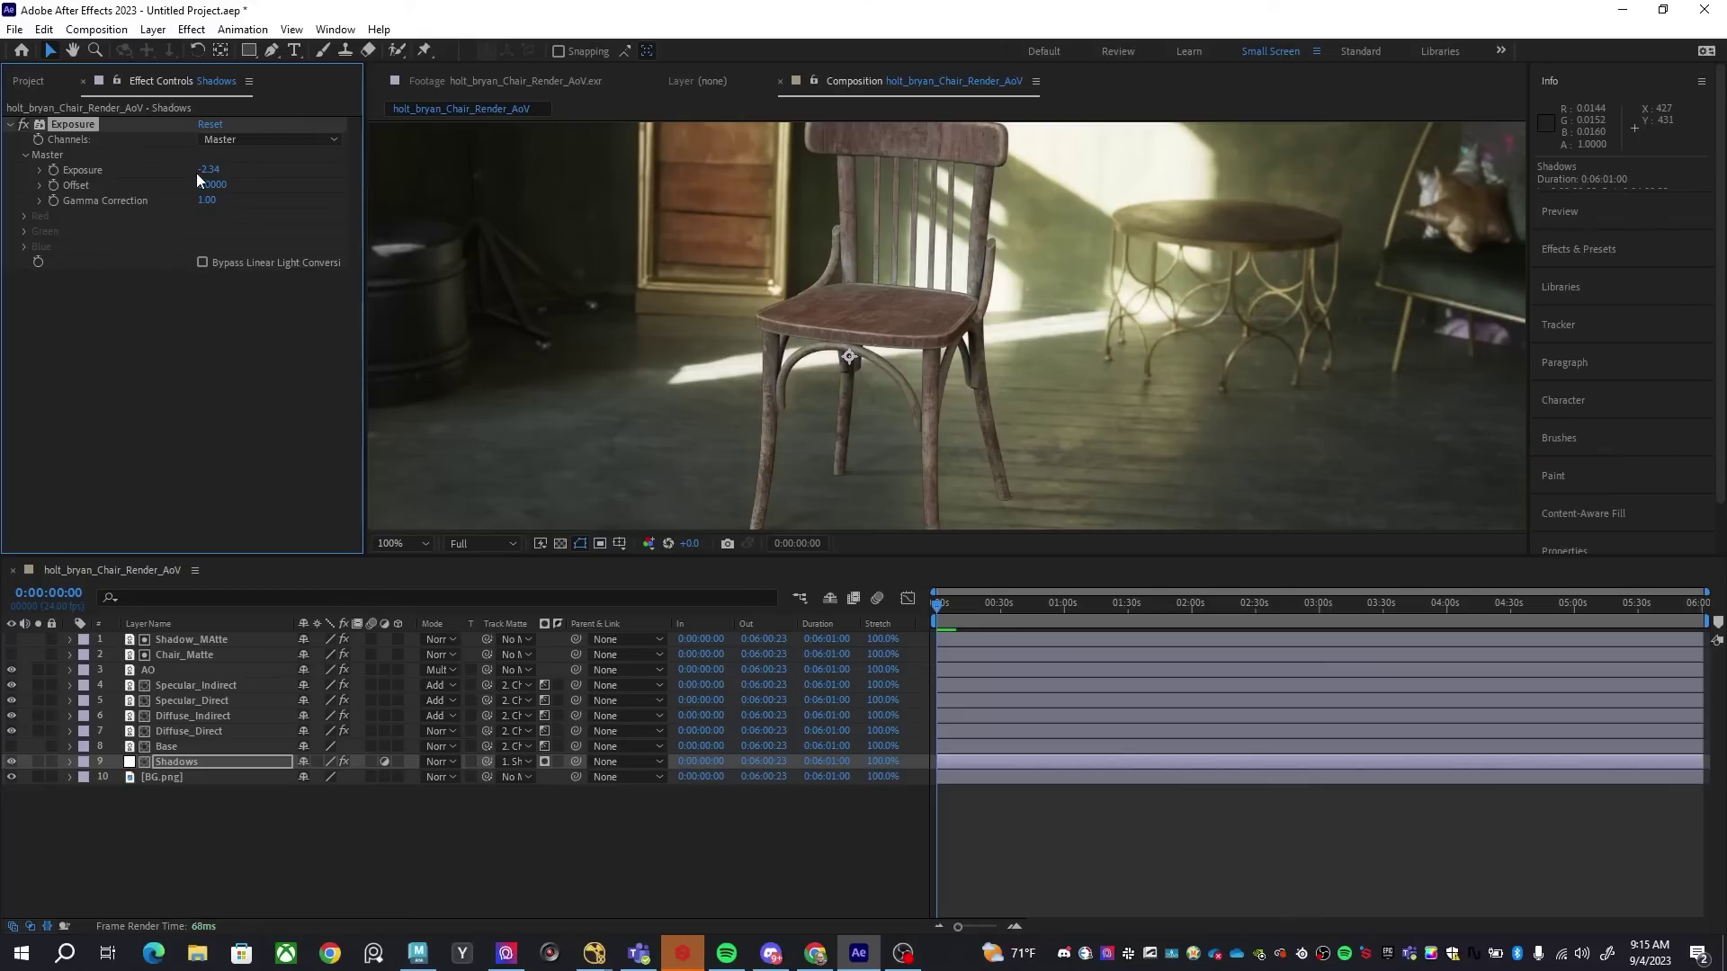
{"action": "left_click_drag", "start_coordinate": [197, 173], "coordinate": [4, 180]}
{"action": "left_click_drag", "start_coordinate": [208, 170], "coordinate": [30, 169]}
Toggle the Exposure effect off and on to compare the floor shadows under the chair
{"action": "left_click_drag", "start_coordinate": [924, 363], "coordinate": [892, 221]}
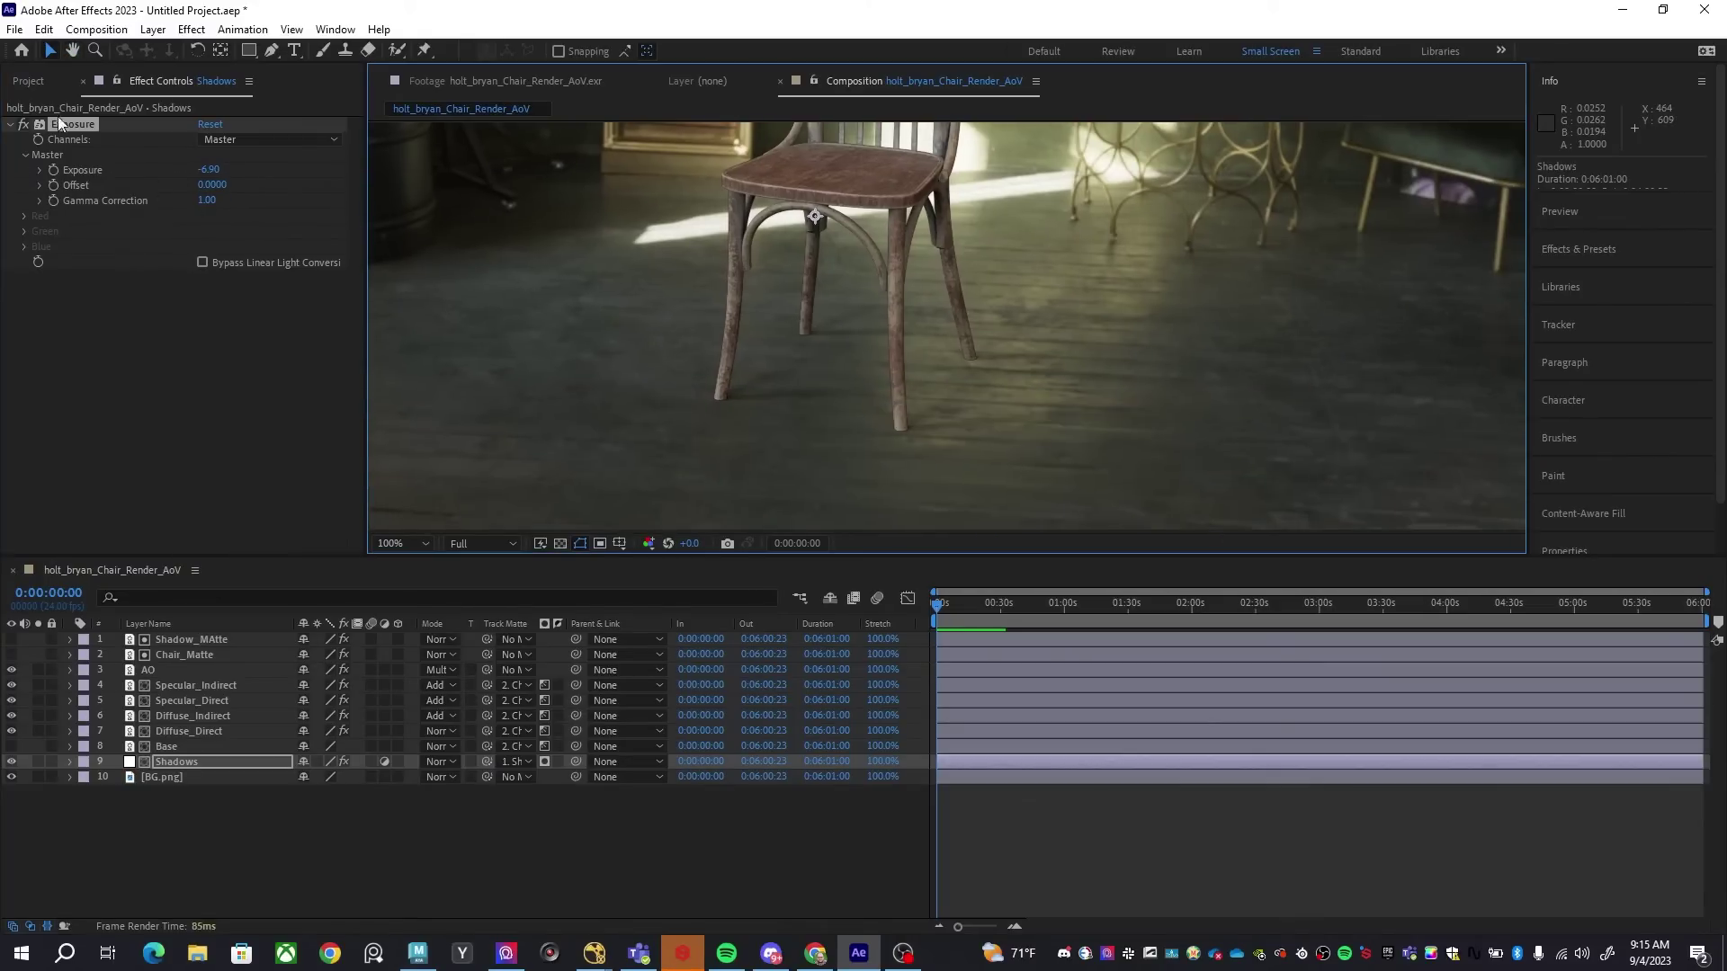
{"action": "left_click", "coordinate": [24, 124]}
{"action": "left_click", "coordinate": [23, 124]}
{"action": "left_click", "coordinate": [23, 125]}
{"action": "left_click", "coordinate": [24, 125]}
{"action": "left_click", "coordinate": [23, 124]}
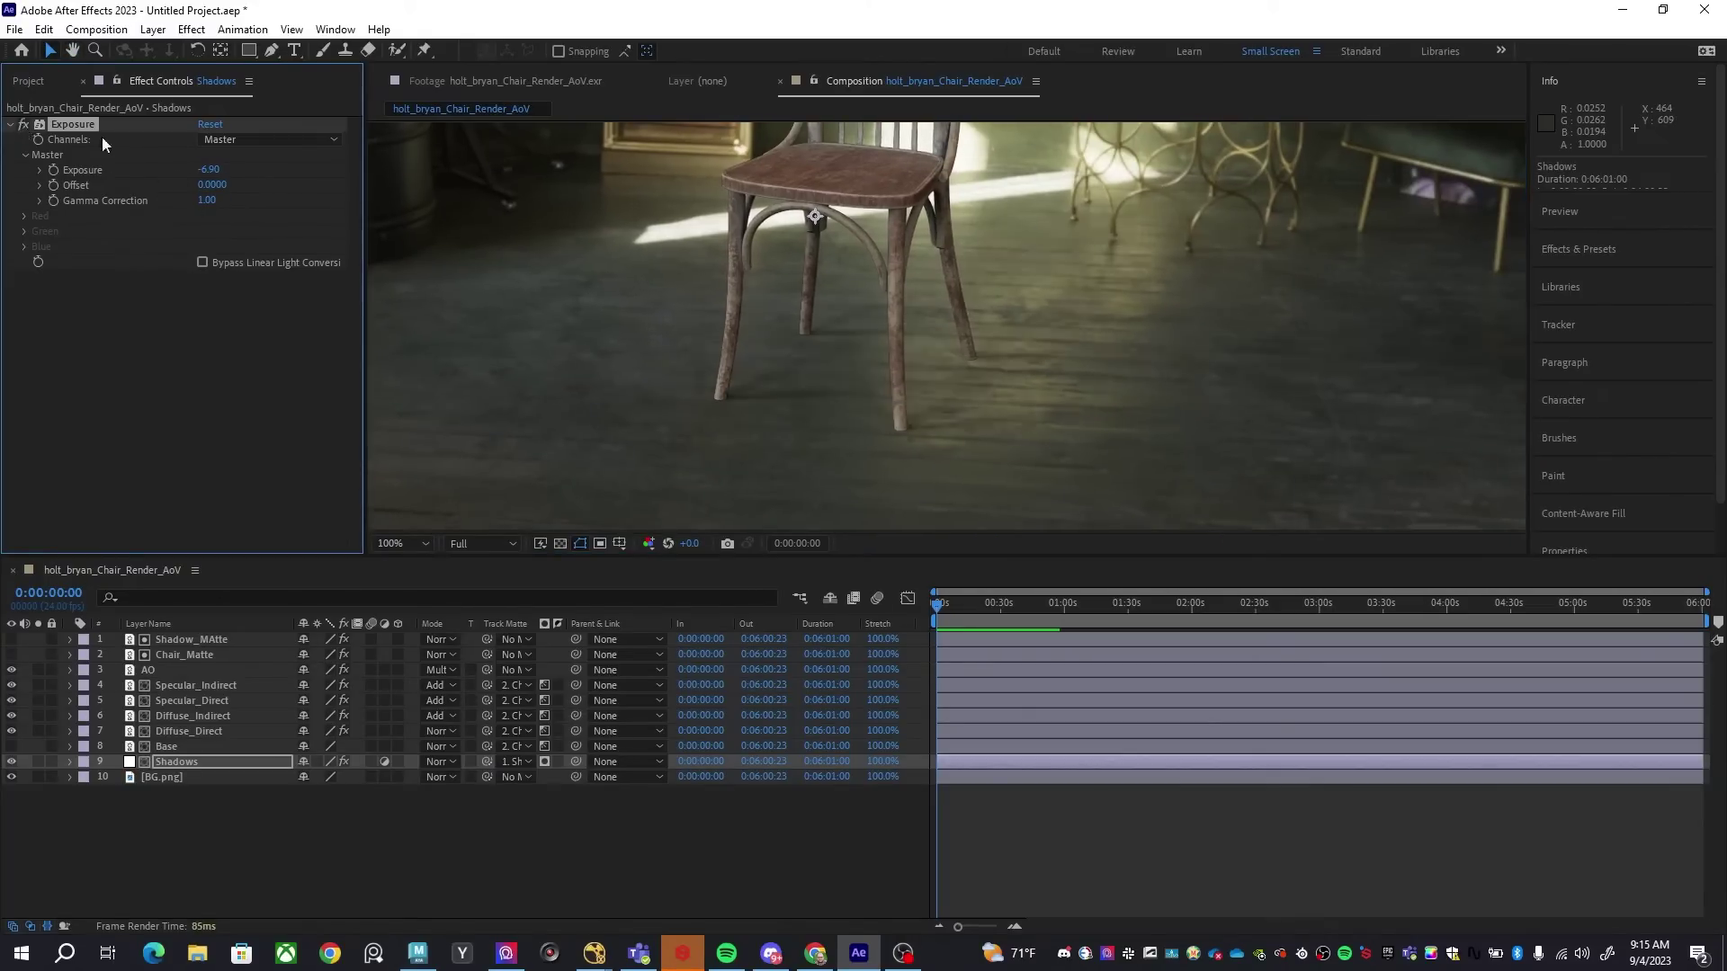
{"action": "left_click_drag", "start_coordinate": [1210, 347], "coordinate": [1029, 363]}
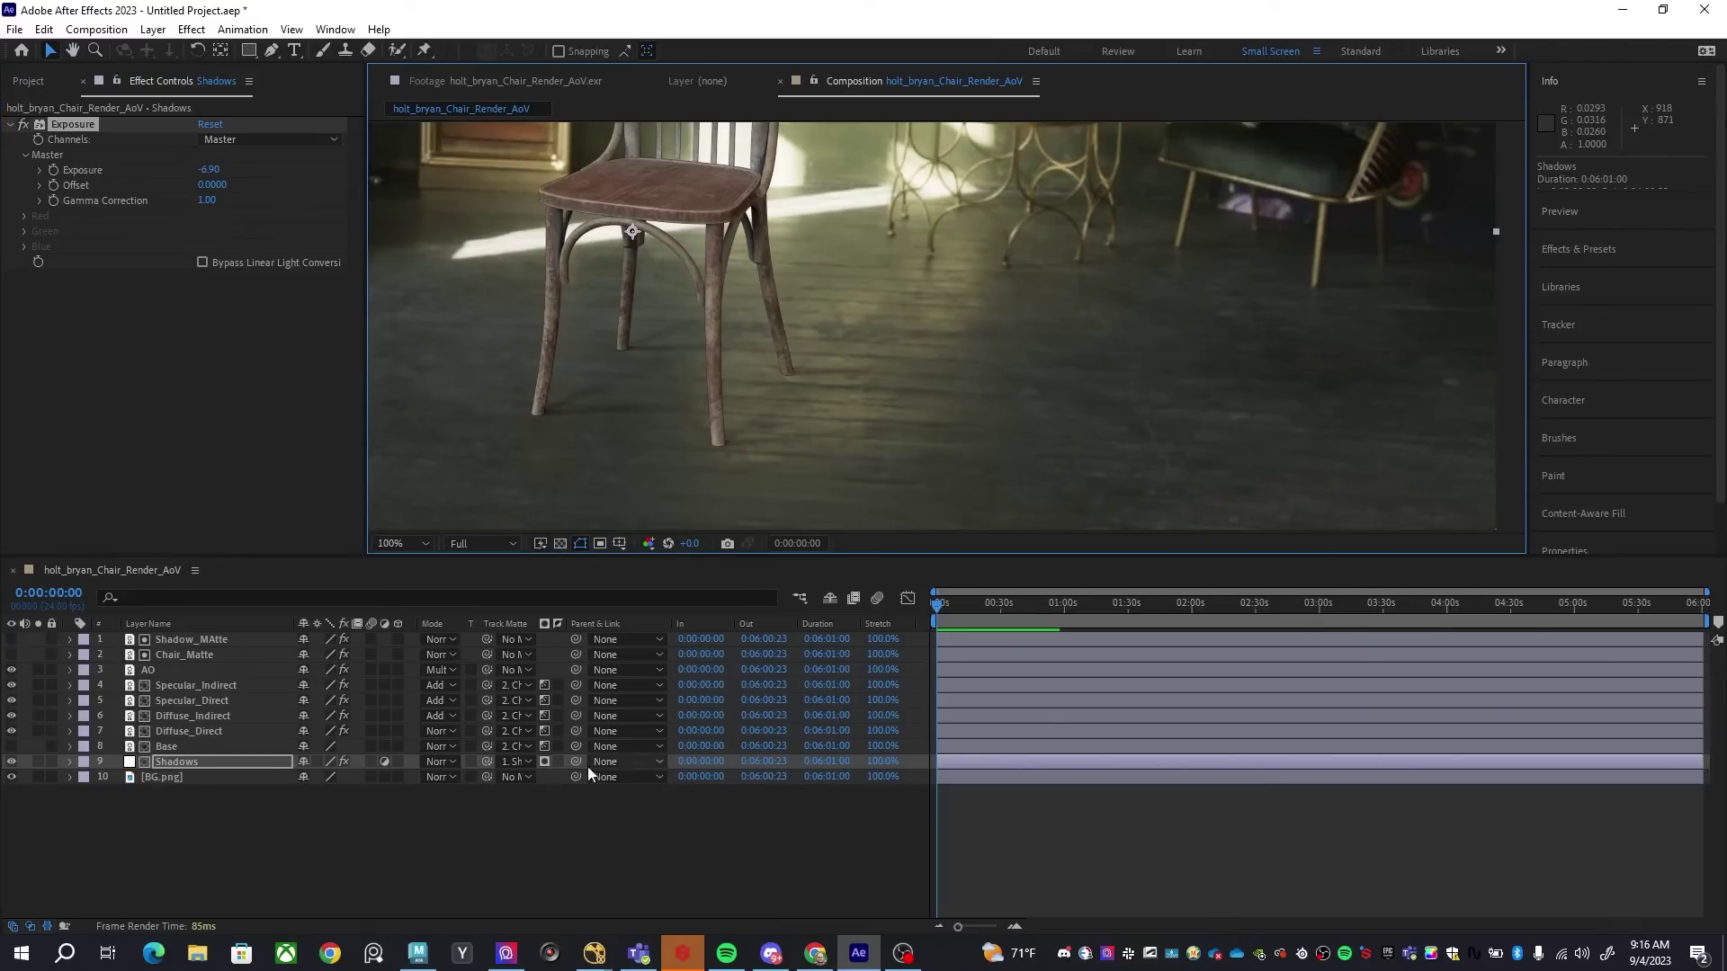
Switch the Shadows track matte between alpha and luma, checking the chair legs up close
{"action": "left_click", "coordinate": [543, 761]}
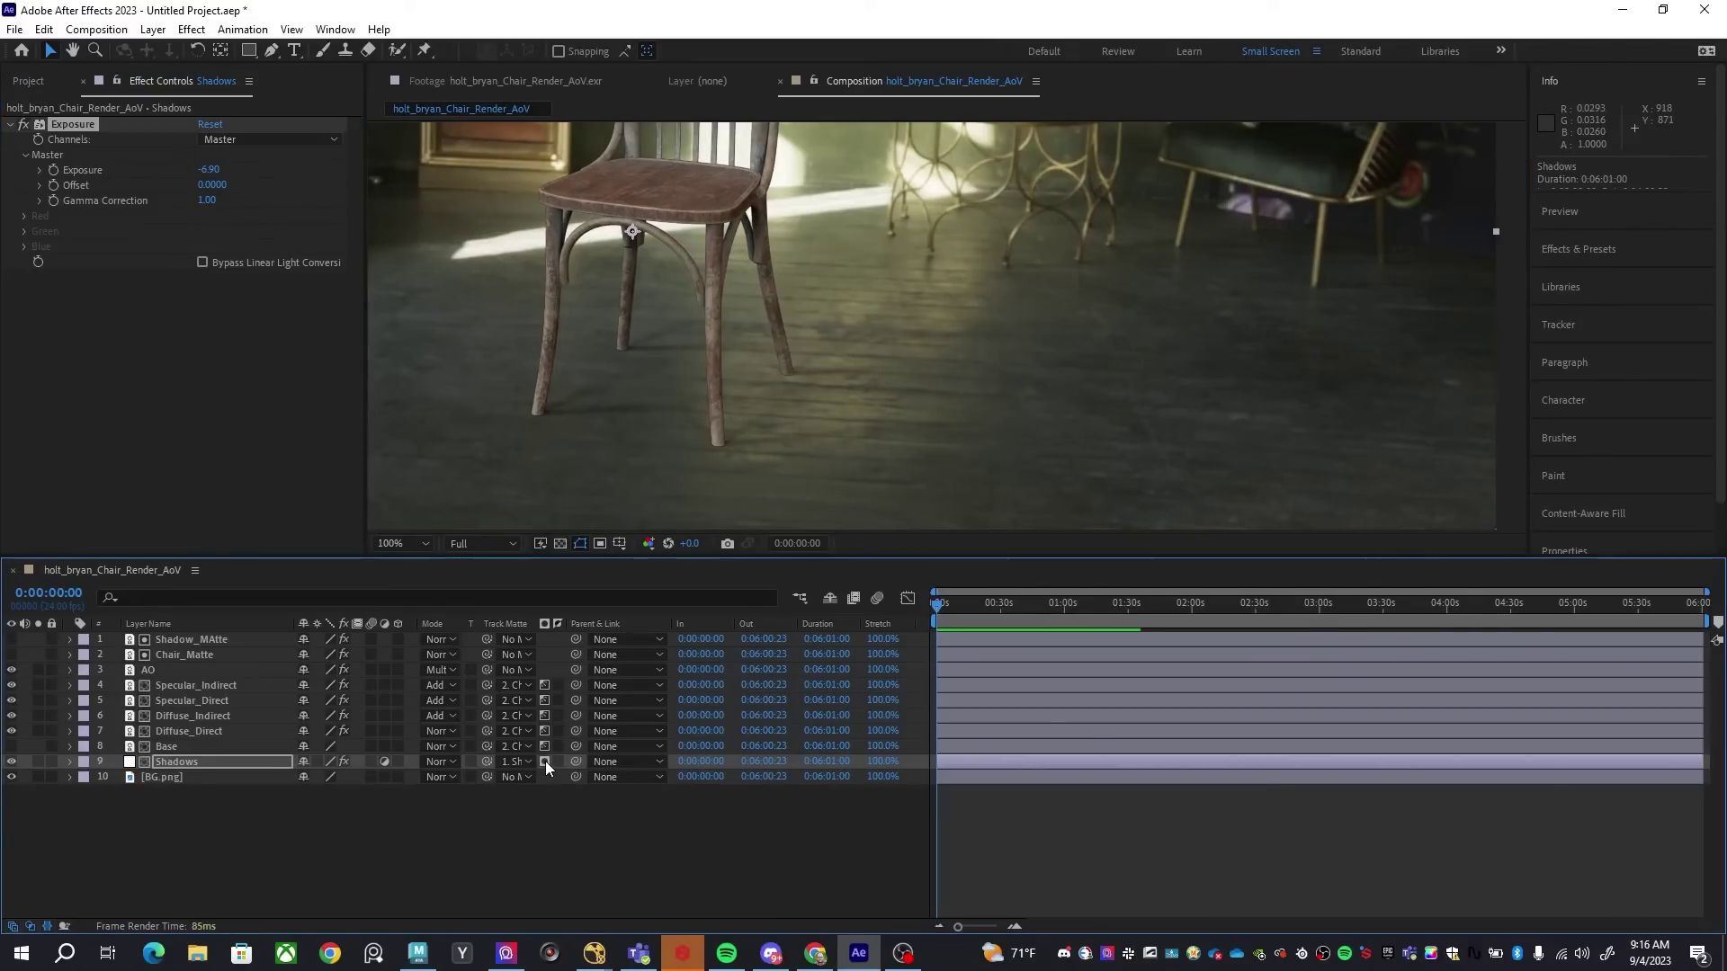
{"action": "scroll", "coordinate": [771, 312], "scroll_direction": "up", "scroll_amount": 5}
{"action": "scroll", "coordinate": [1179, 208], "scroll_direction": "down", "scroll_amount": 2}
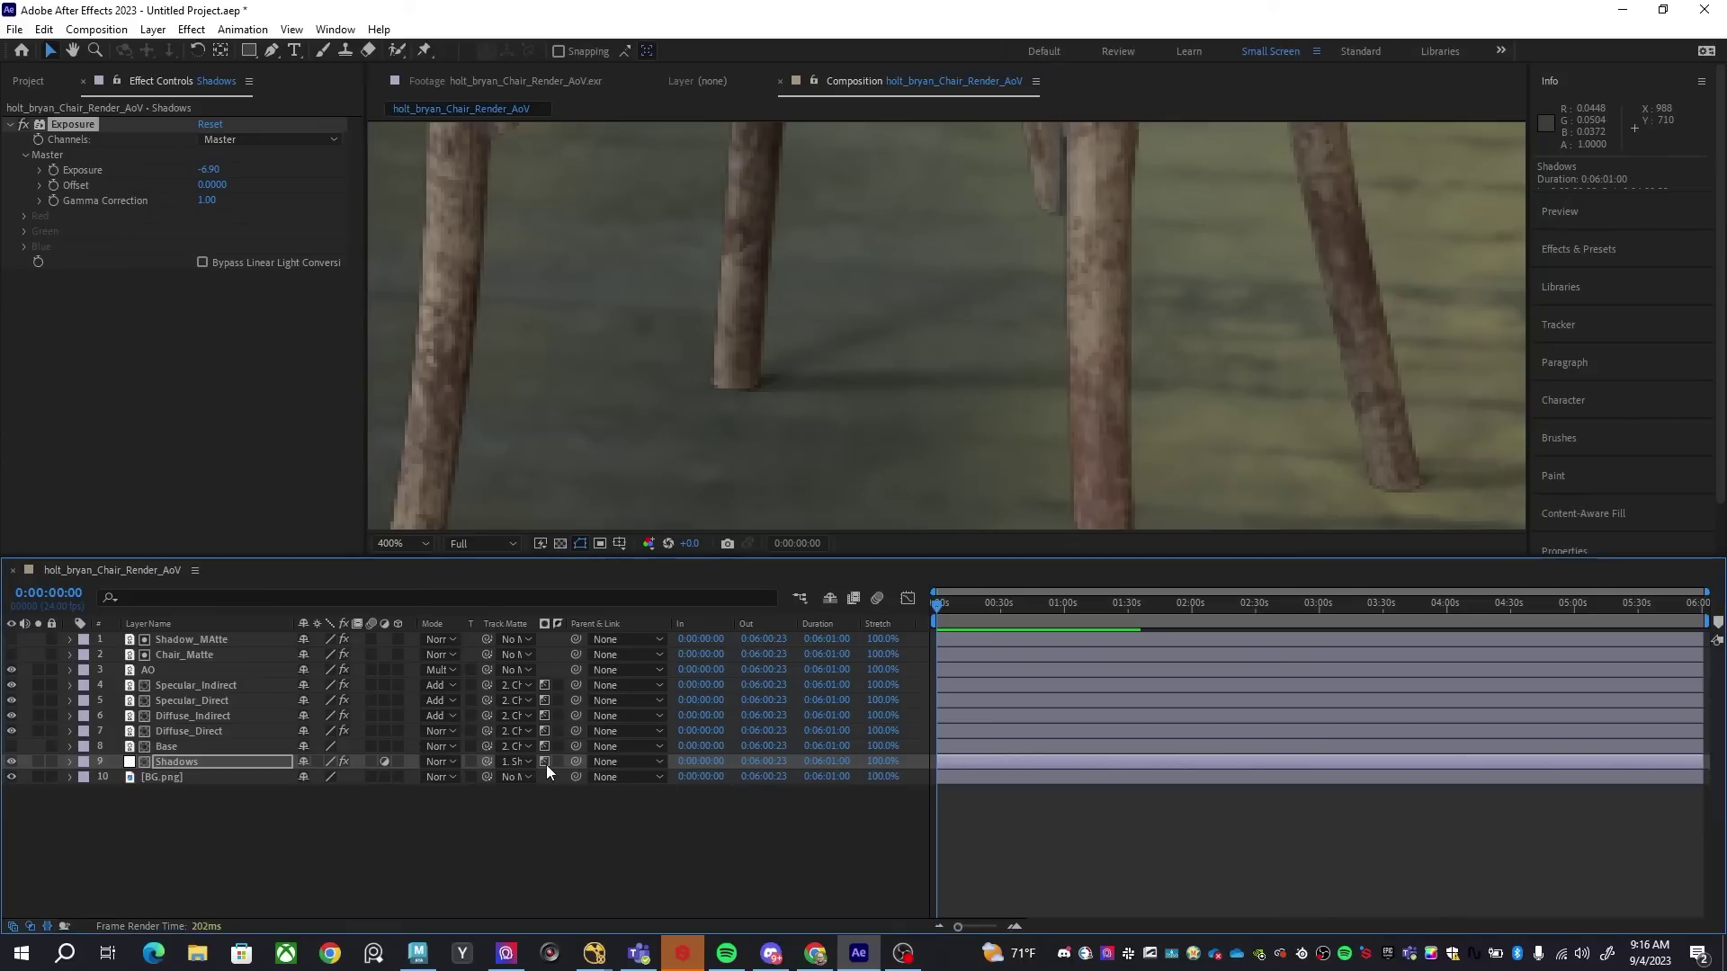
{"action": "left_click_drag", "start_coordinate": [1044, 218], "coordinate": [986, 171]}
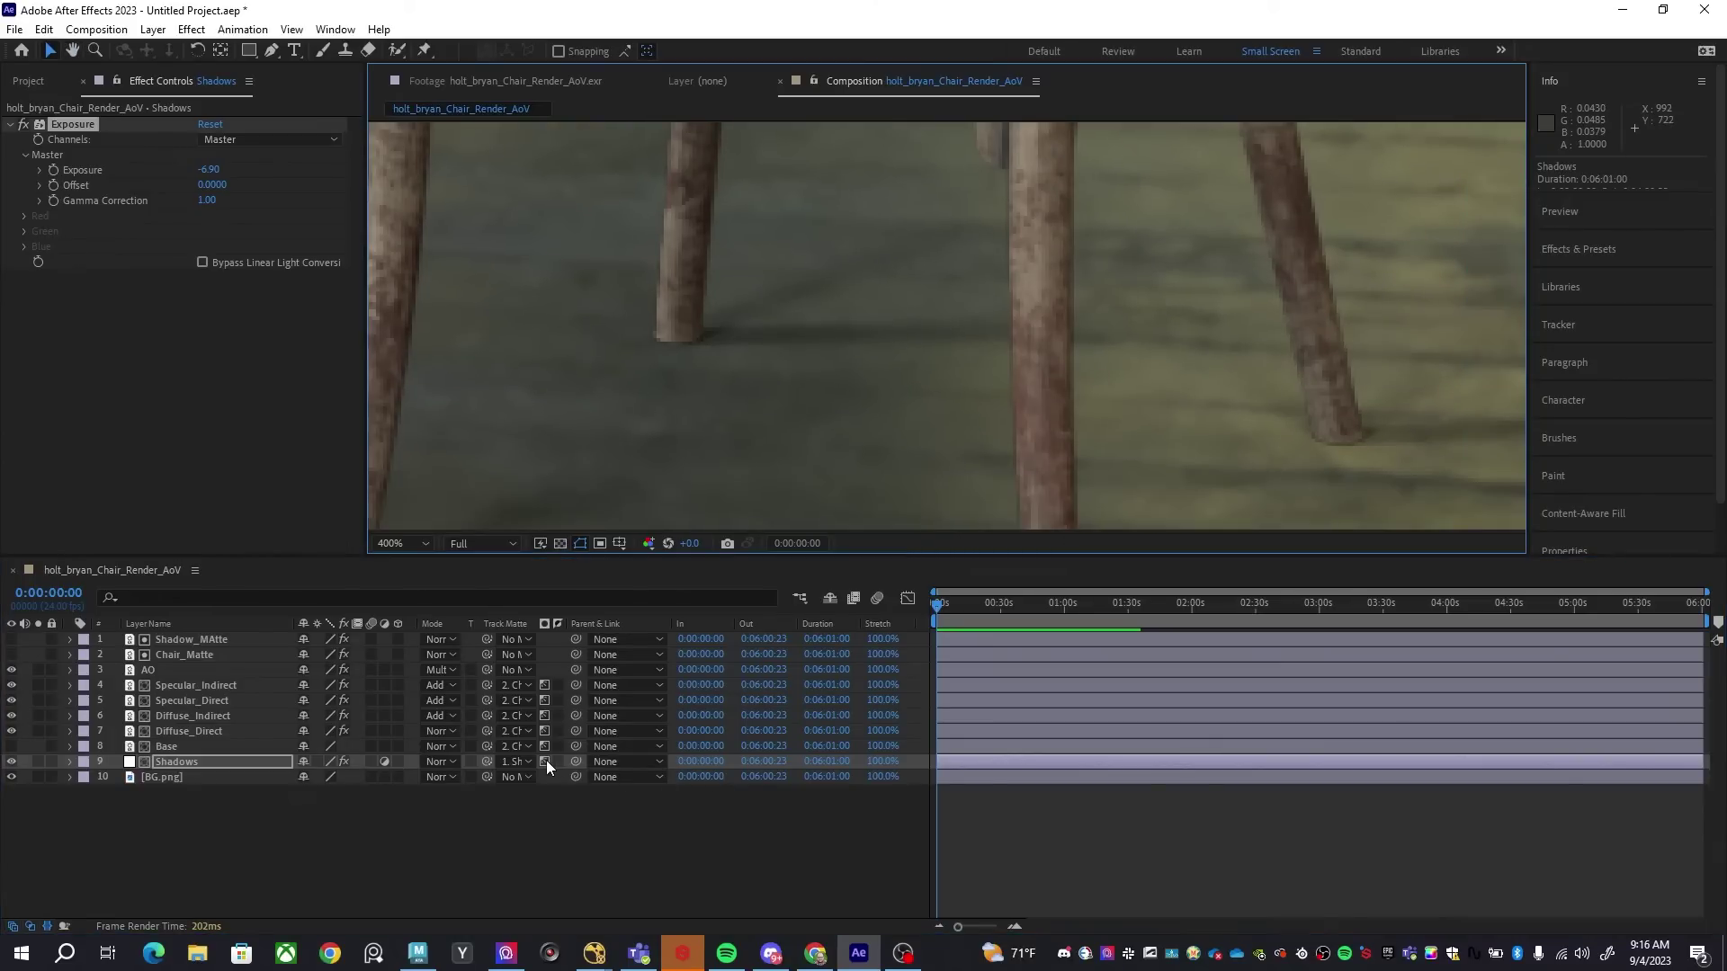
{"action": "scroll", "coordinate": [810, 474], "scroll_direction": "up", "scroll_amount": 4}
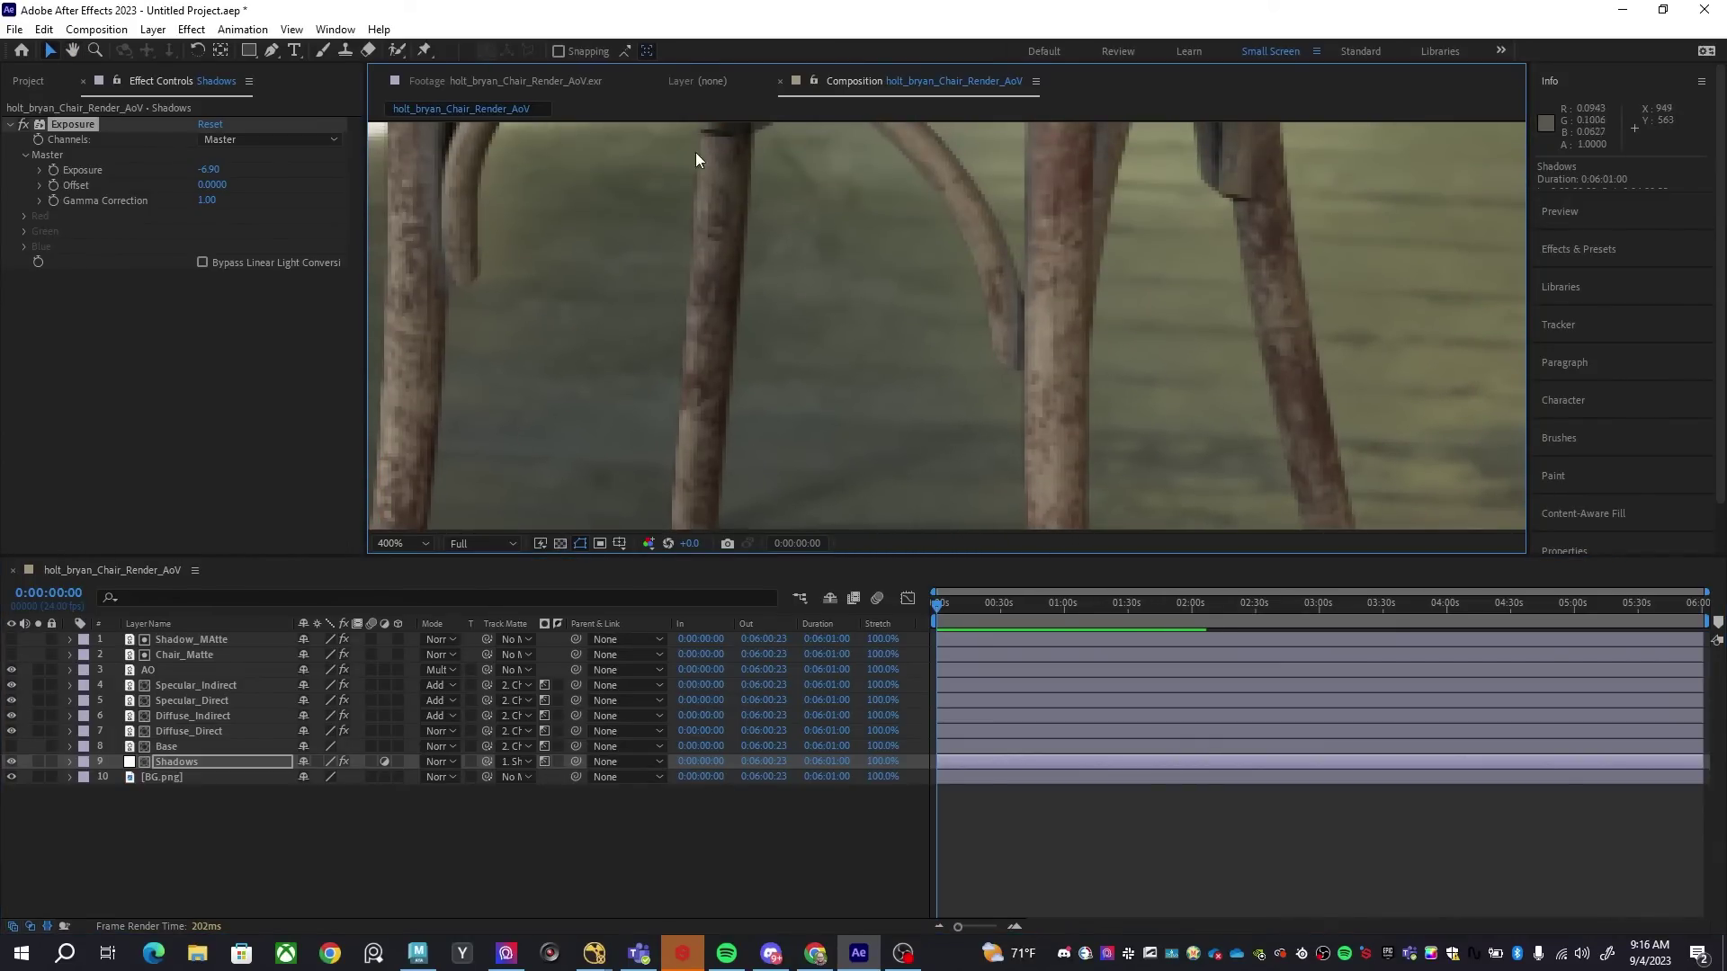
{"action": "scroll", "coordinate": [904, 365], "scroll_direction": "down", "scroll_amount": 2}
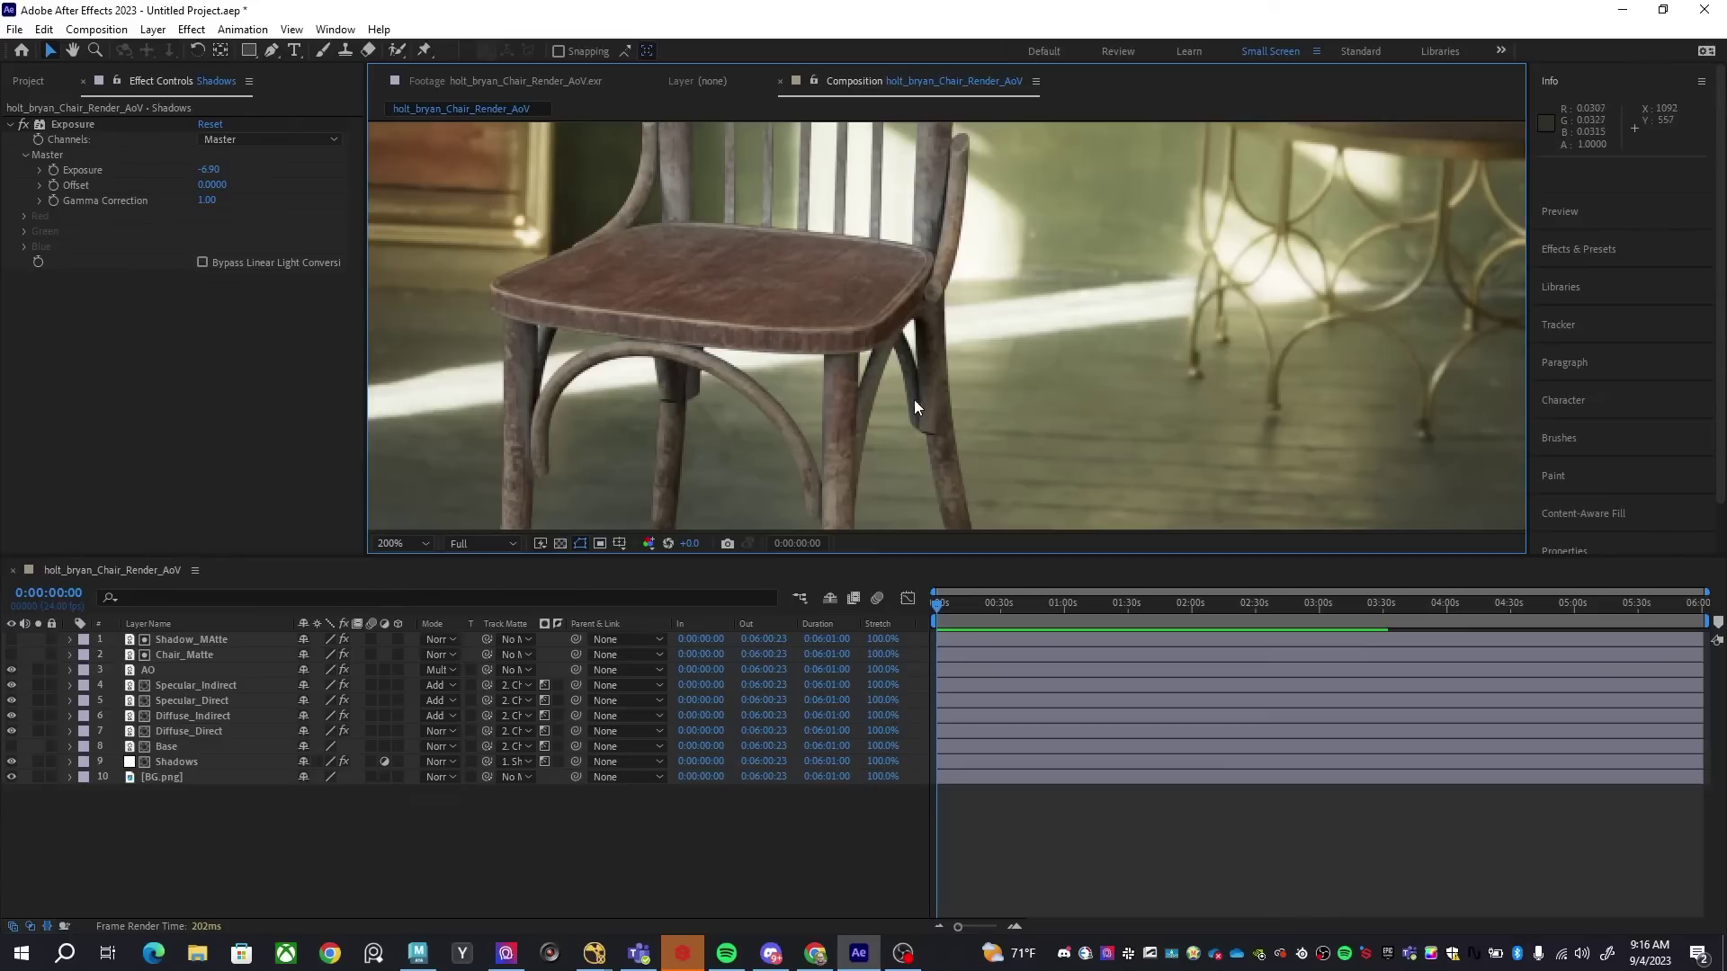
{"action": "scroll", "coordinate": [914, 399], "scroll_direction": "down", "scroll_amount": 3}
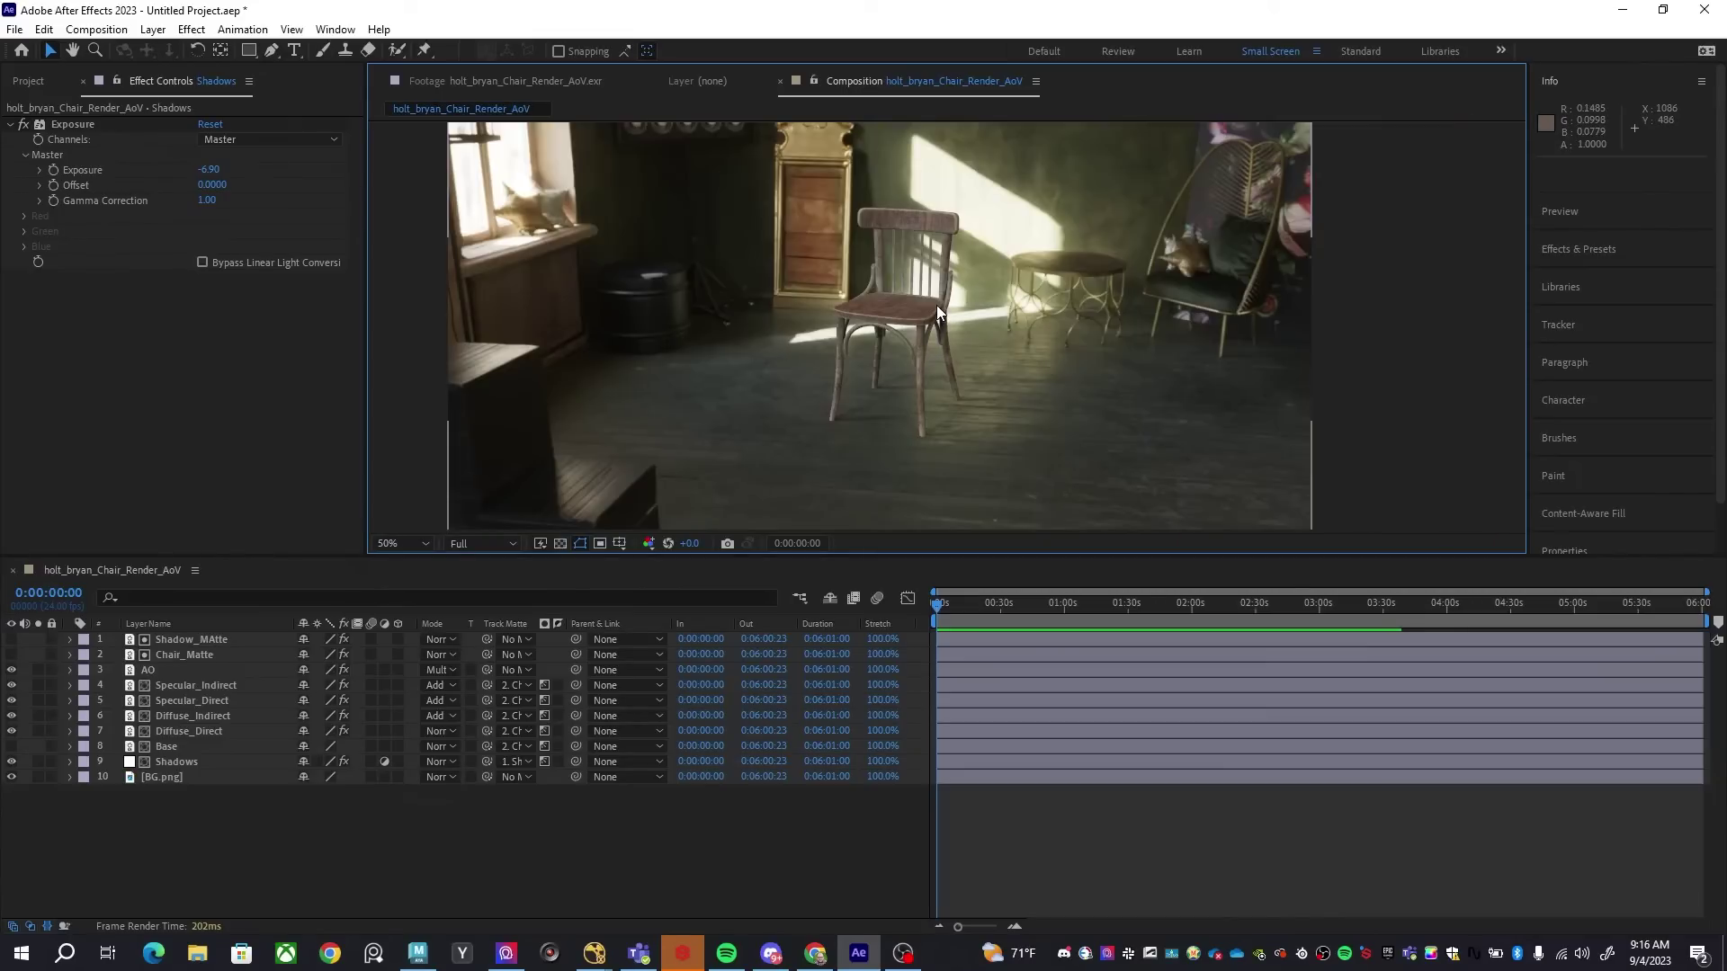
{"action": "scroll", "coordinate": [785, 241], "scroll_direction": "up", "scroll_amount": 1}
{"action": "left_click_drag", "start_coordinate": [882, 379], "coordinate": [986, 418]}
{"action": "scroll", "coordinate": [930, 331], "scroll_direction": "up", "scroll_amount": 1}
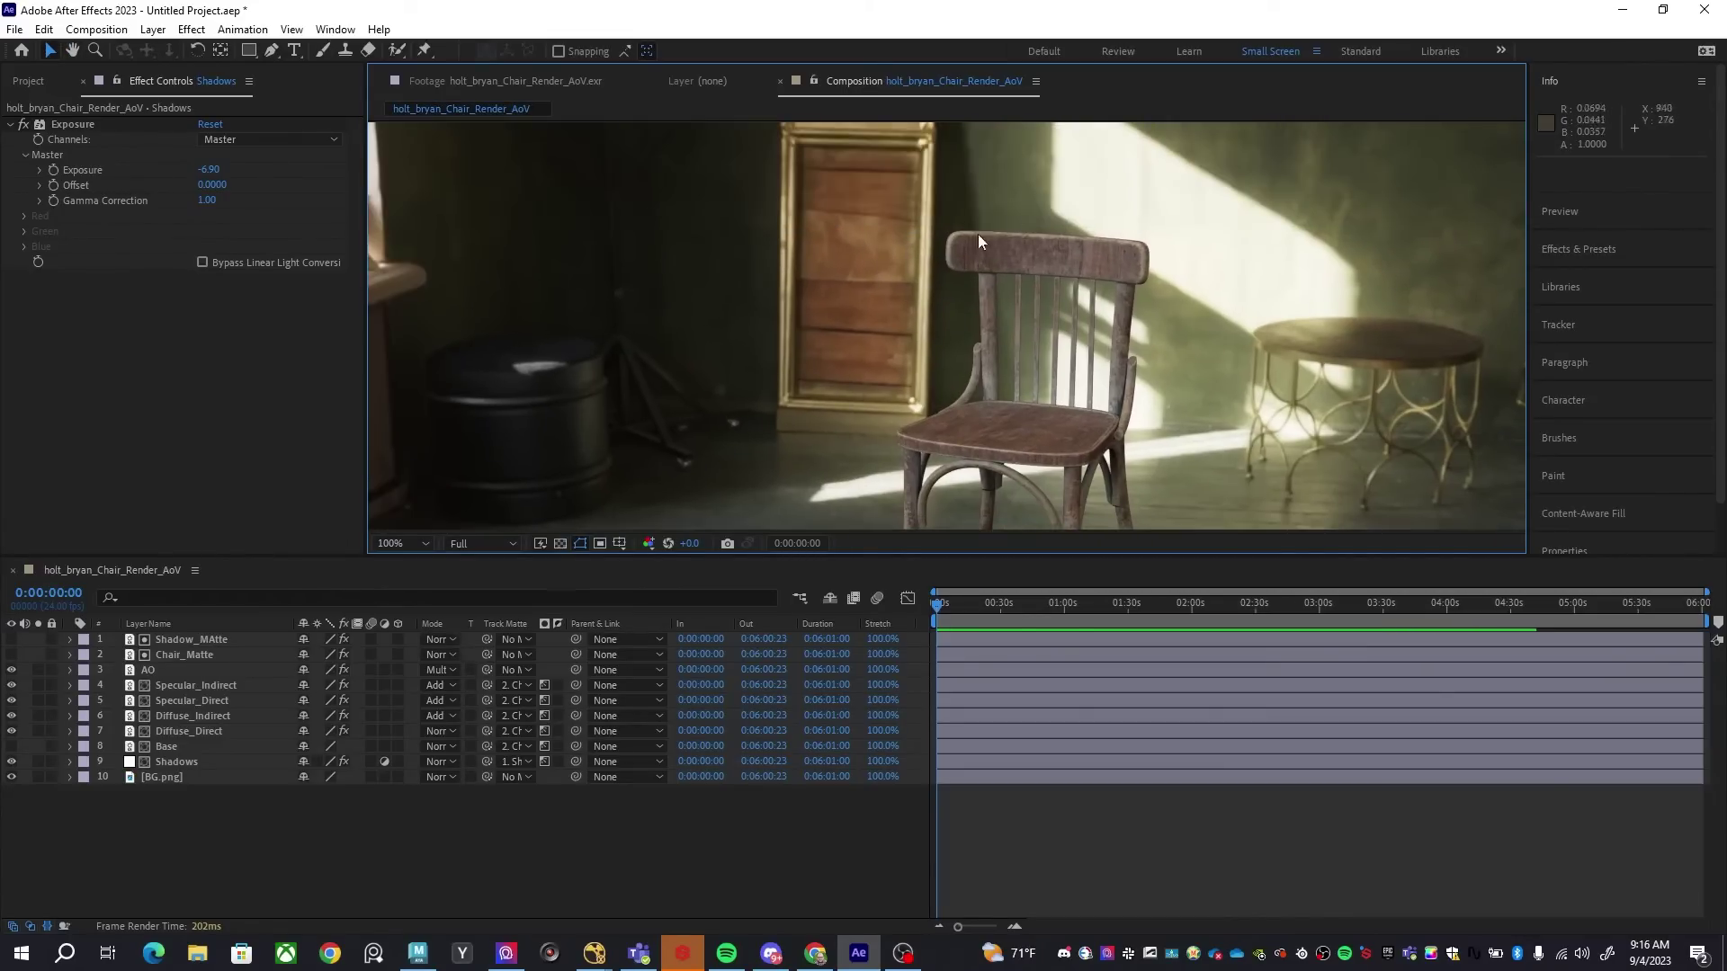
{"action": "scroll", "coordinate": [979, 235], "scroll_direction": "up", "scroll_amount": 2}
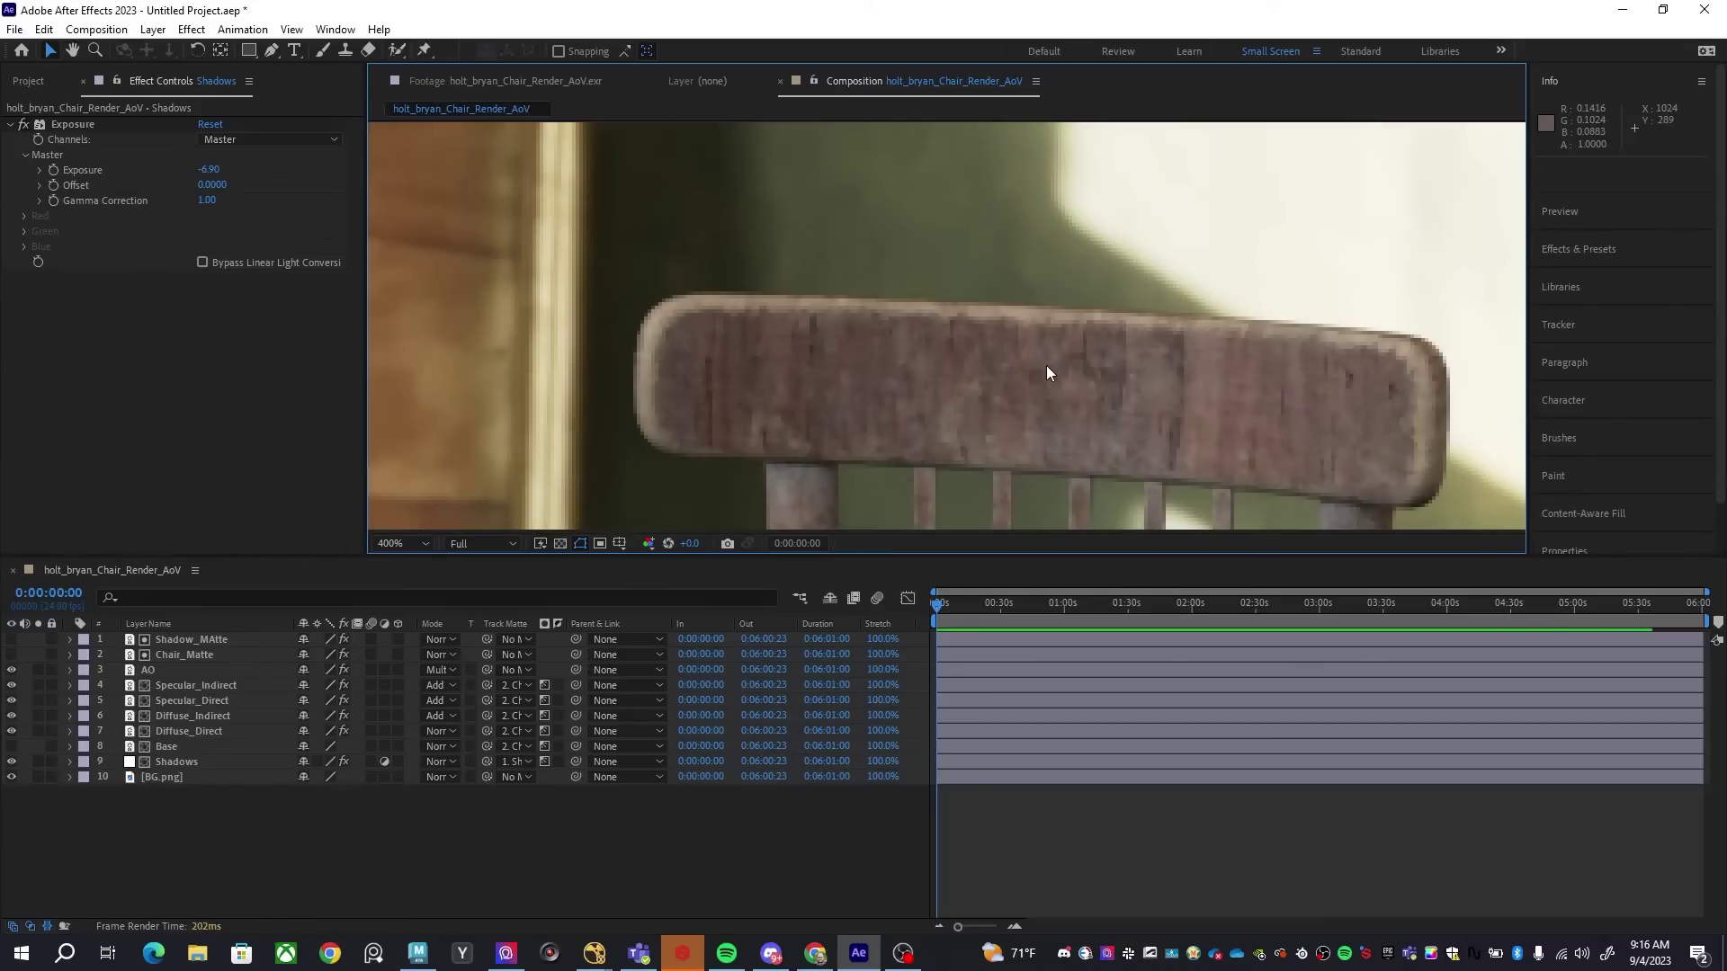
{"action": "scroll", "coordinate": [764, 378], "scroll_direction": "left", "scroll_amount": 3}
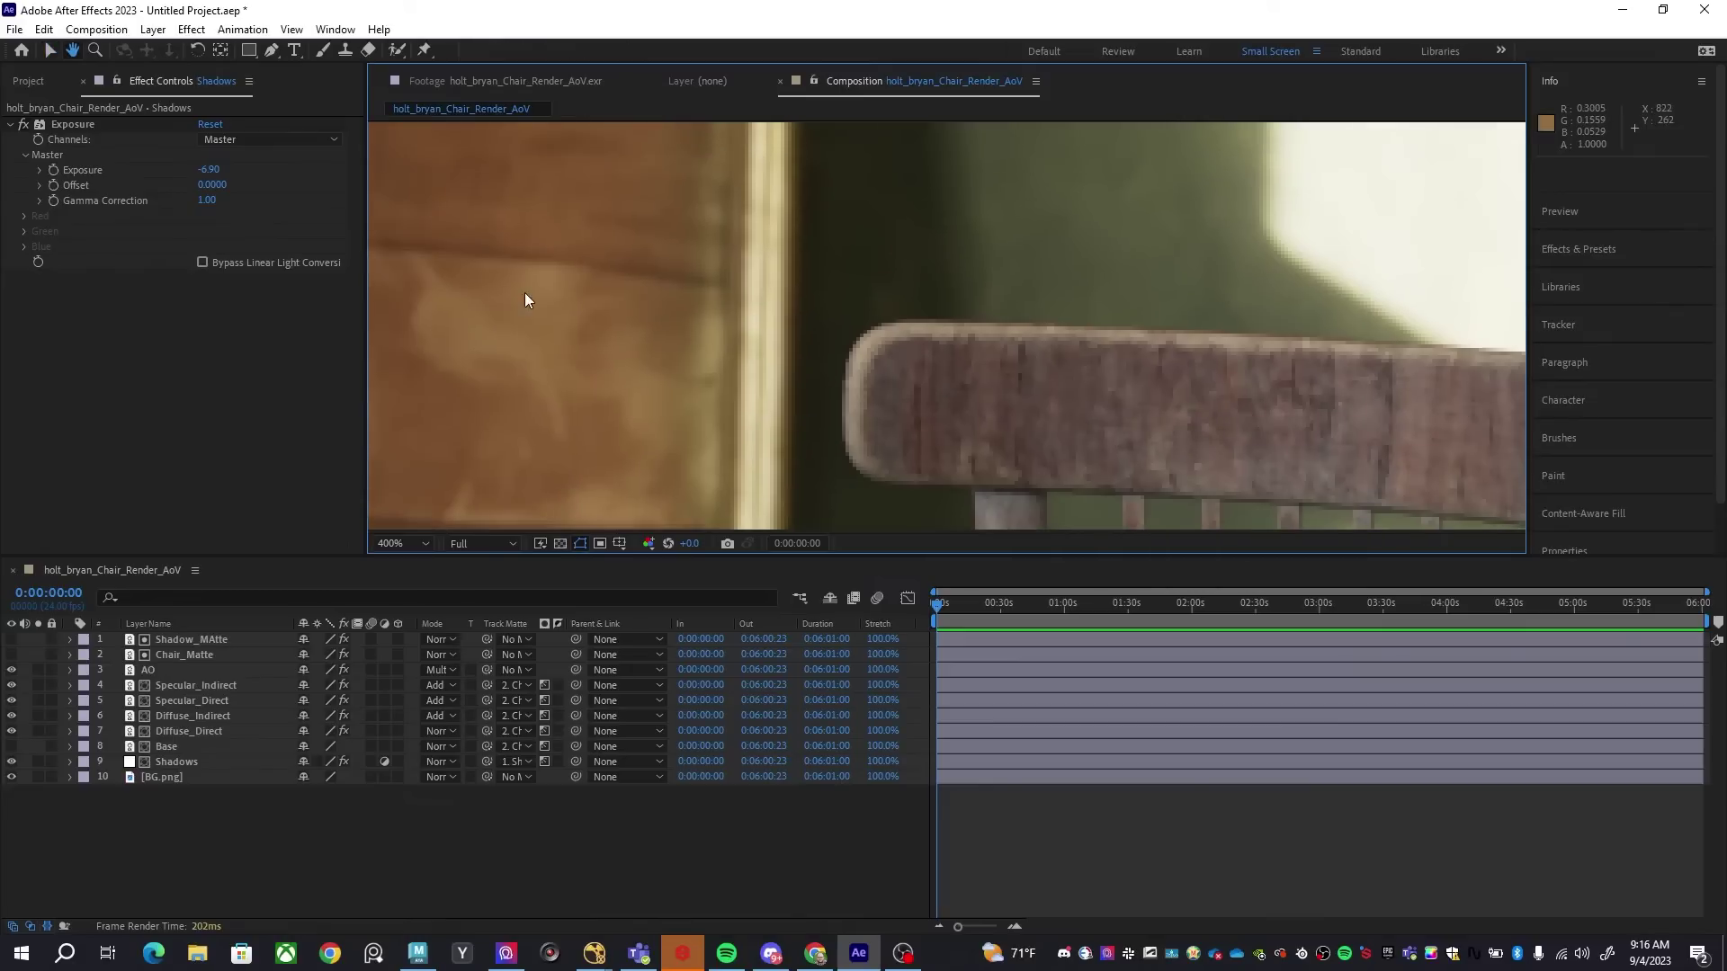
{"action": "scroll", "coordinate": [630, 297], "scroll_direction": "down", "scroll_amount": 1}
{"action": "scroll", "coordinate": [1060, 342], "scroll_direction": "right", "scroll_amount": 3}
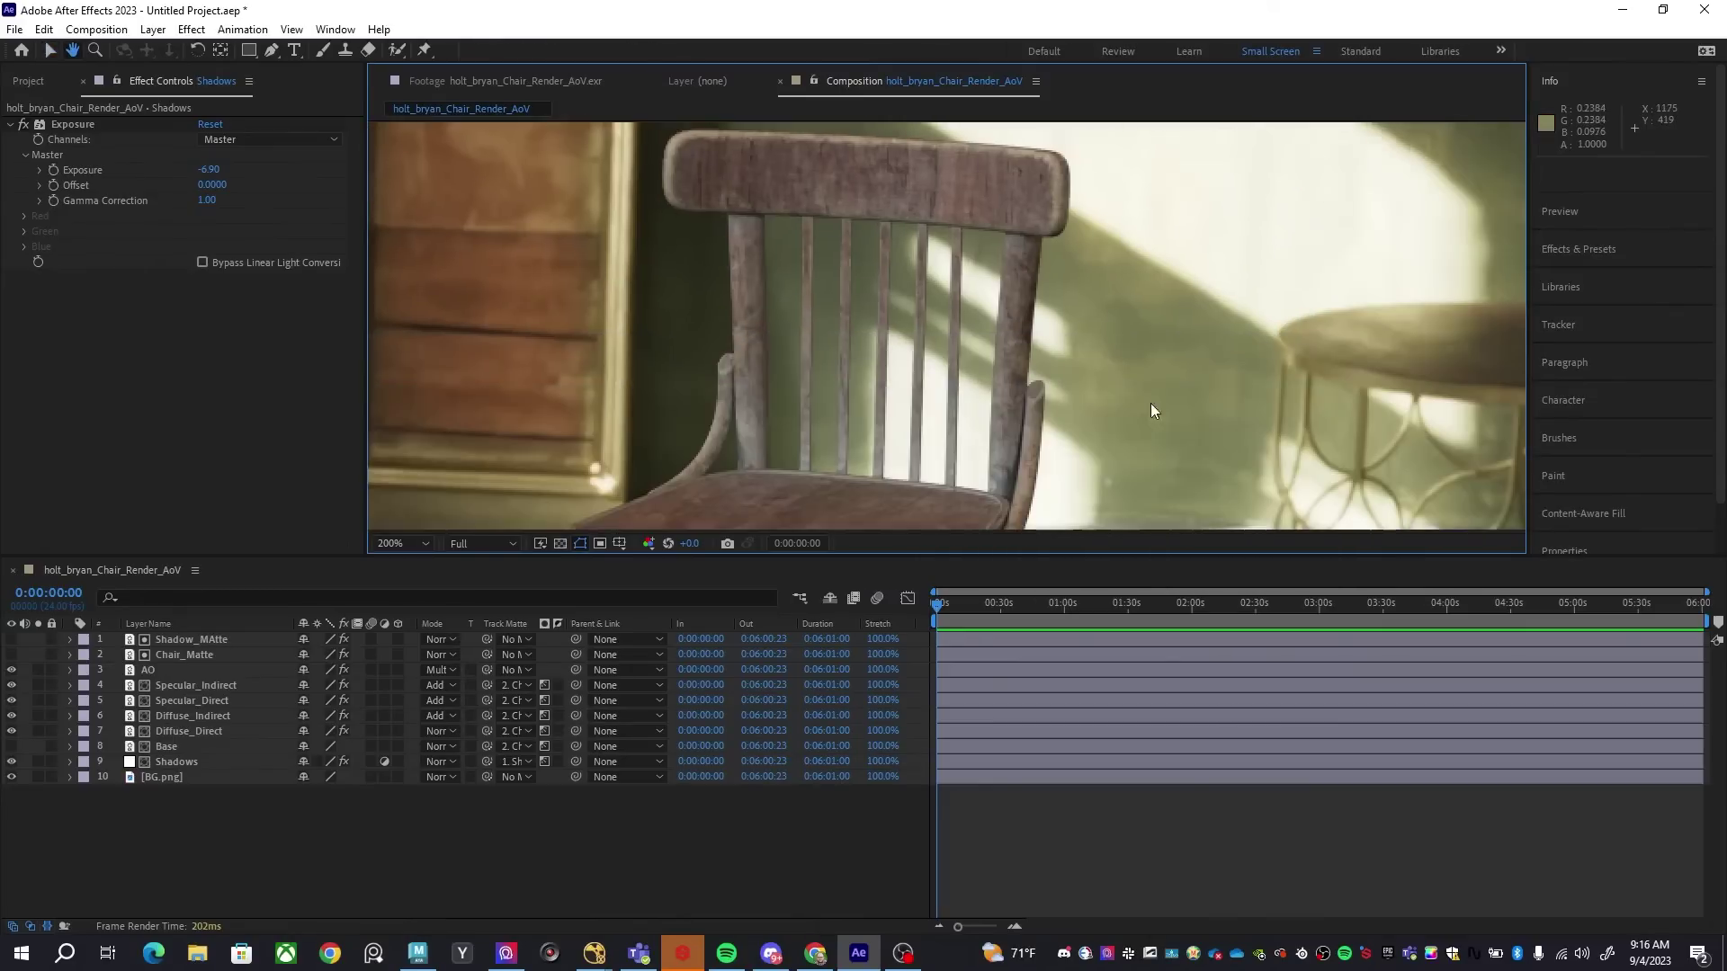
{"action": "scroll", "coordinate": [1079, 324], "scroll_direction": "down", "scroll_amount": 2}
{"action": "scroll", "coordinate": [882, 408], "scroll_direction": "down", "scroll_amount": 1}
{"action": "left_click_drag", "start_coordinate": [882, 408], "coordinate": [892, 403]}
{"action": "scroll", "coordinate": [893, 403], "scroll_direction": "up", "scroll_amount": 3}
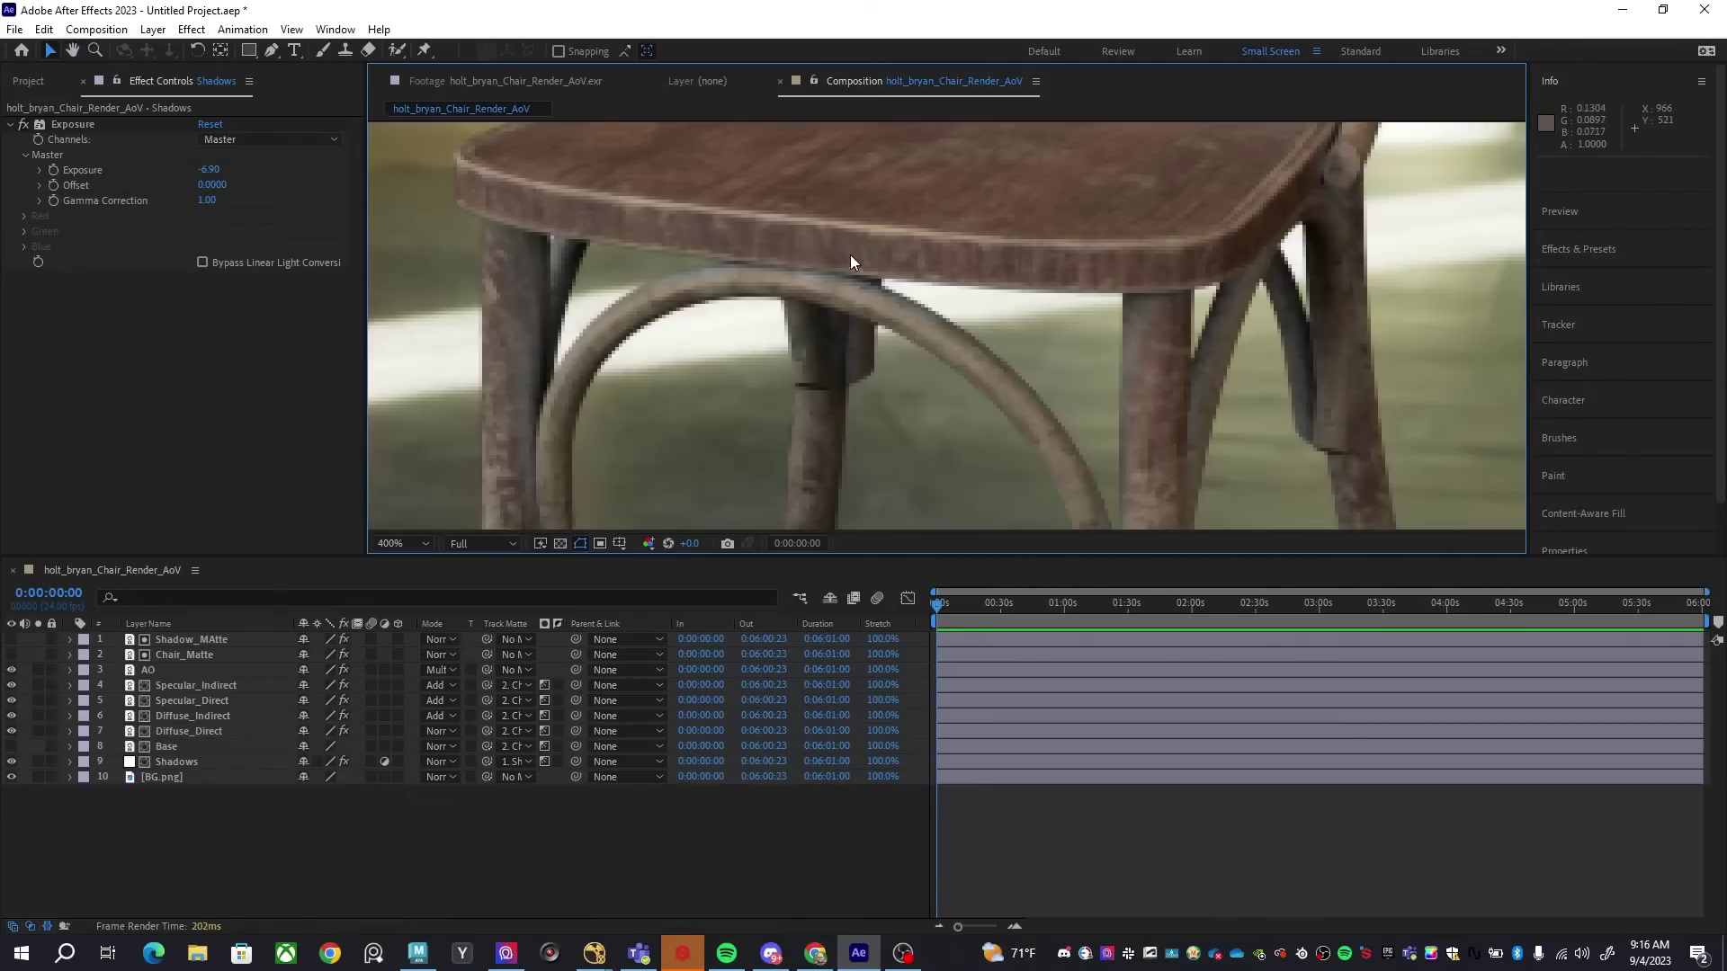
{"action": "scroll", "coordinate": [1098, 548], "scroll_direction": "up", "scroll_amount": 2}
{"action": "scroll", "coordinate": [1041, 370], "scroll_direction": "up", "scroll_amount": 2}
{"action": "scroll", "coordinate": [1207, 153], "scroll_direction": "up", "scroll_amount": 1}
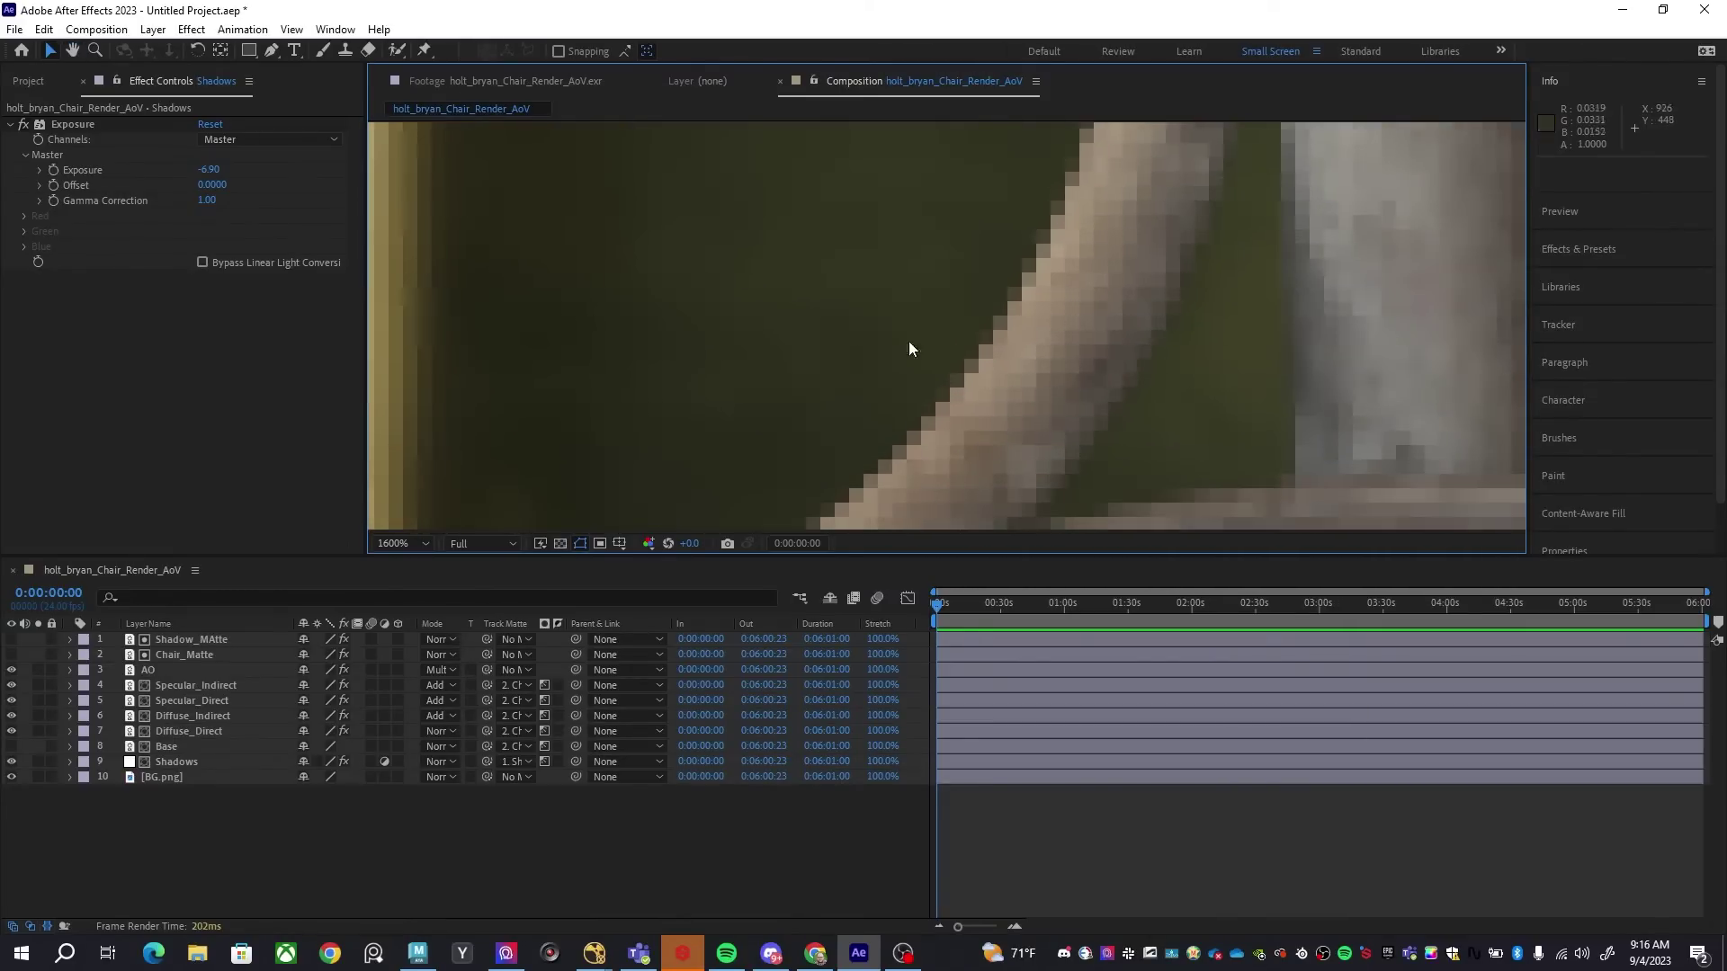
{"action": "scroll", "coordinate": [908, 349], "scroll_direction": "down", "scroll_amount": 10}
{"action": "scroll", "coordinate": [1123, 352], "scroll_direction": "up", "scroll_amount": 3}
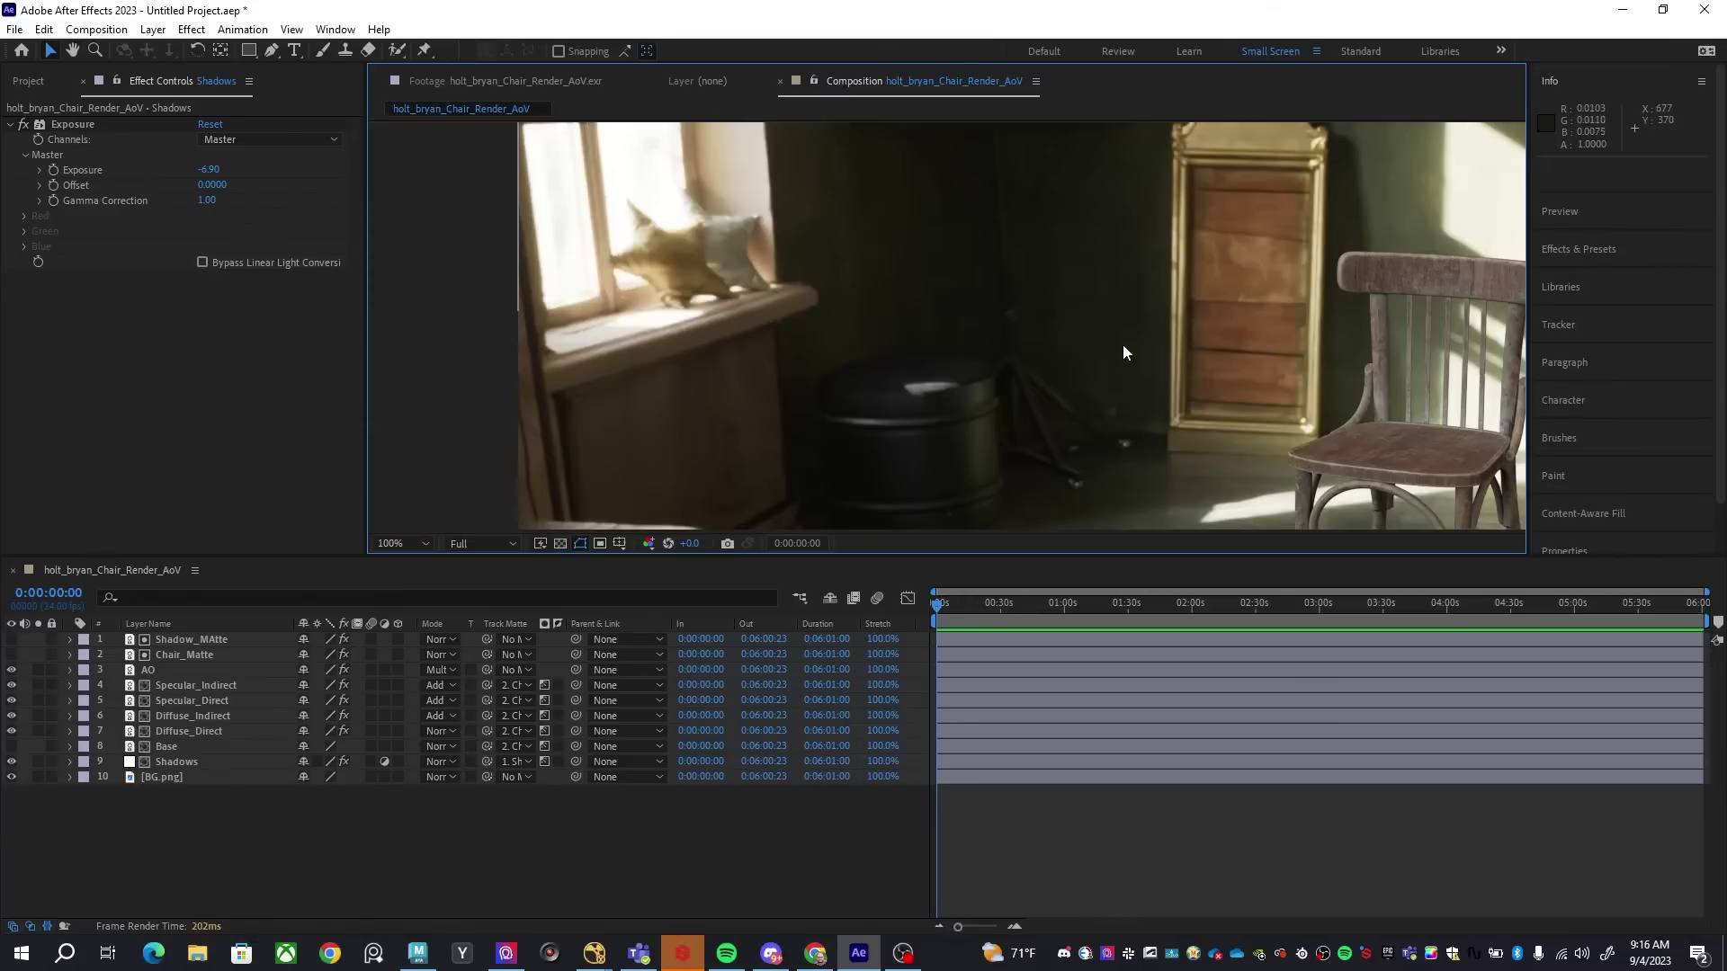
{"action": "scroll", "coordinate": [1123, 353], "scroll_direction": "right", "scroll_amount": 3}
{"action": "scroll", "coordinate": [1211, 326], "scroll_direction": "right", "scroll_amount": 2}
{"action": "scroll", "coordinate": [1152, 444], "scroll_direction": "down", "scroll_amount": 2}
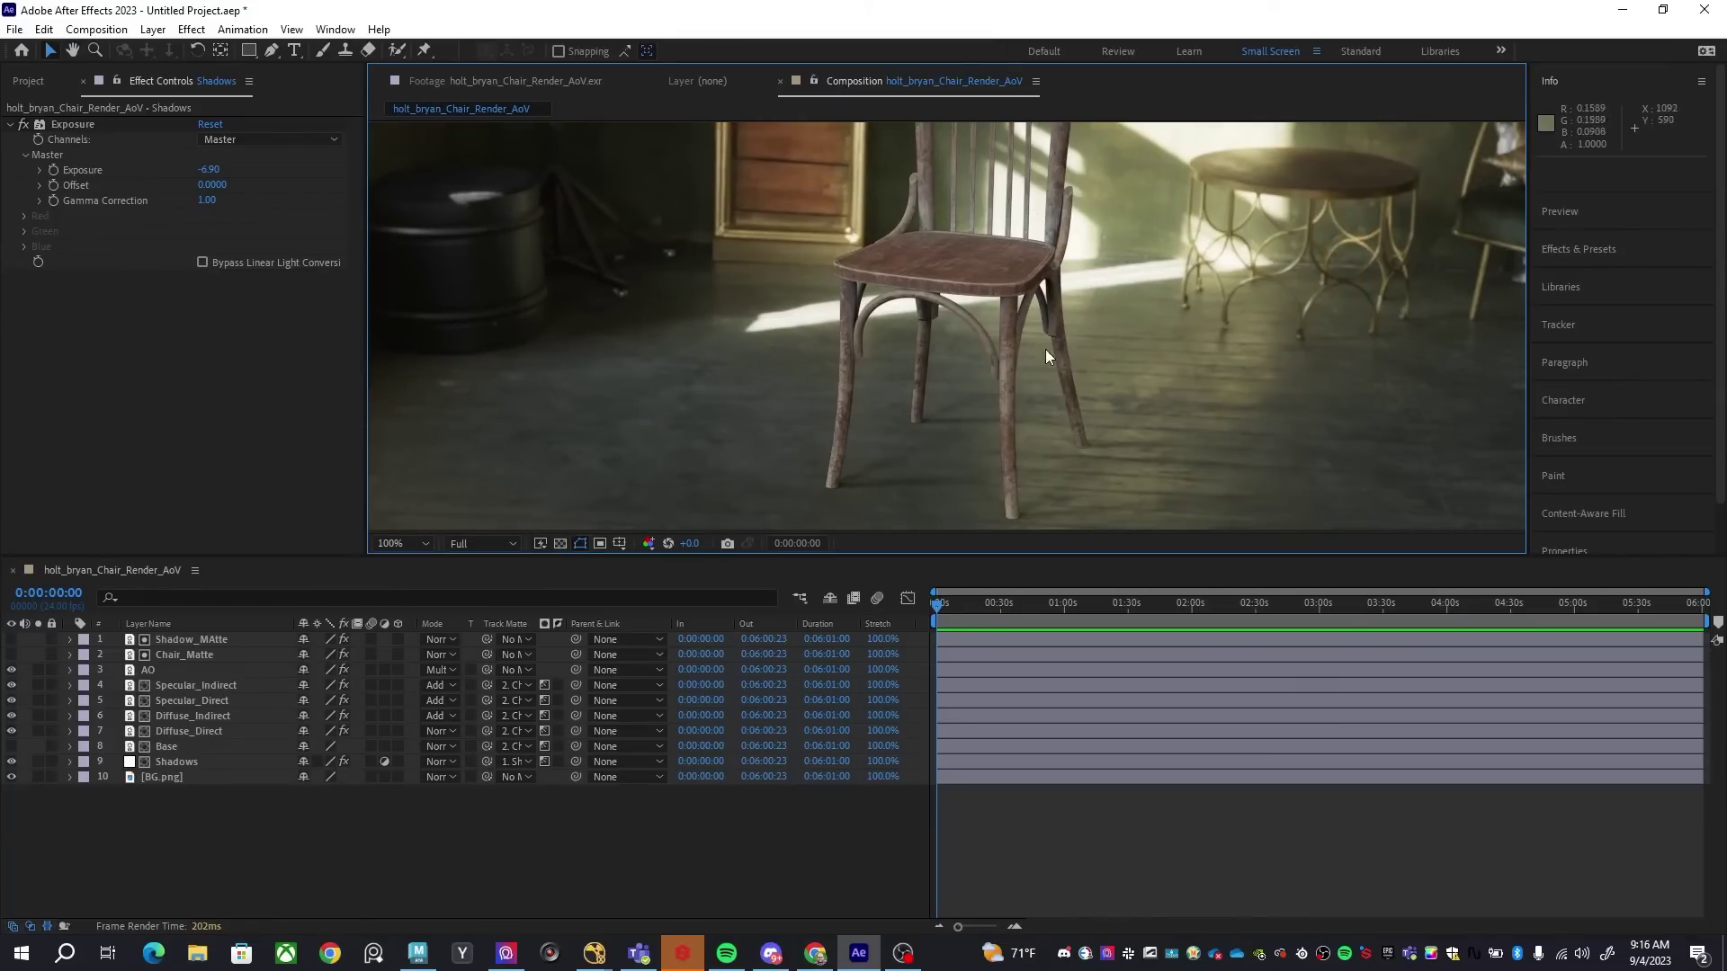
{"action": "scroll", "coordinate": [963, 272], "scroll_direction": "up", "scroll_amount": 2}
{"action": "scroll", "coordinate": [926, 347], "scroll_direction": "up", "scroll_amount": 1}
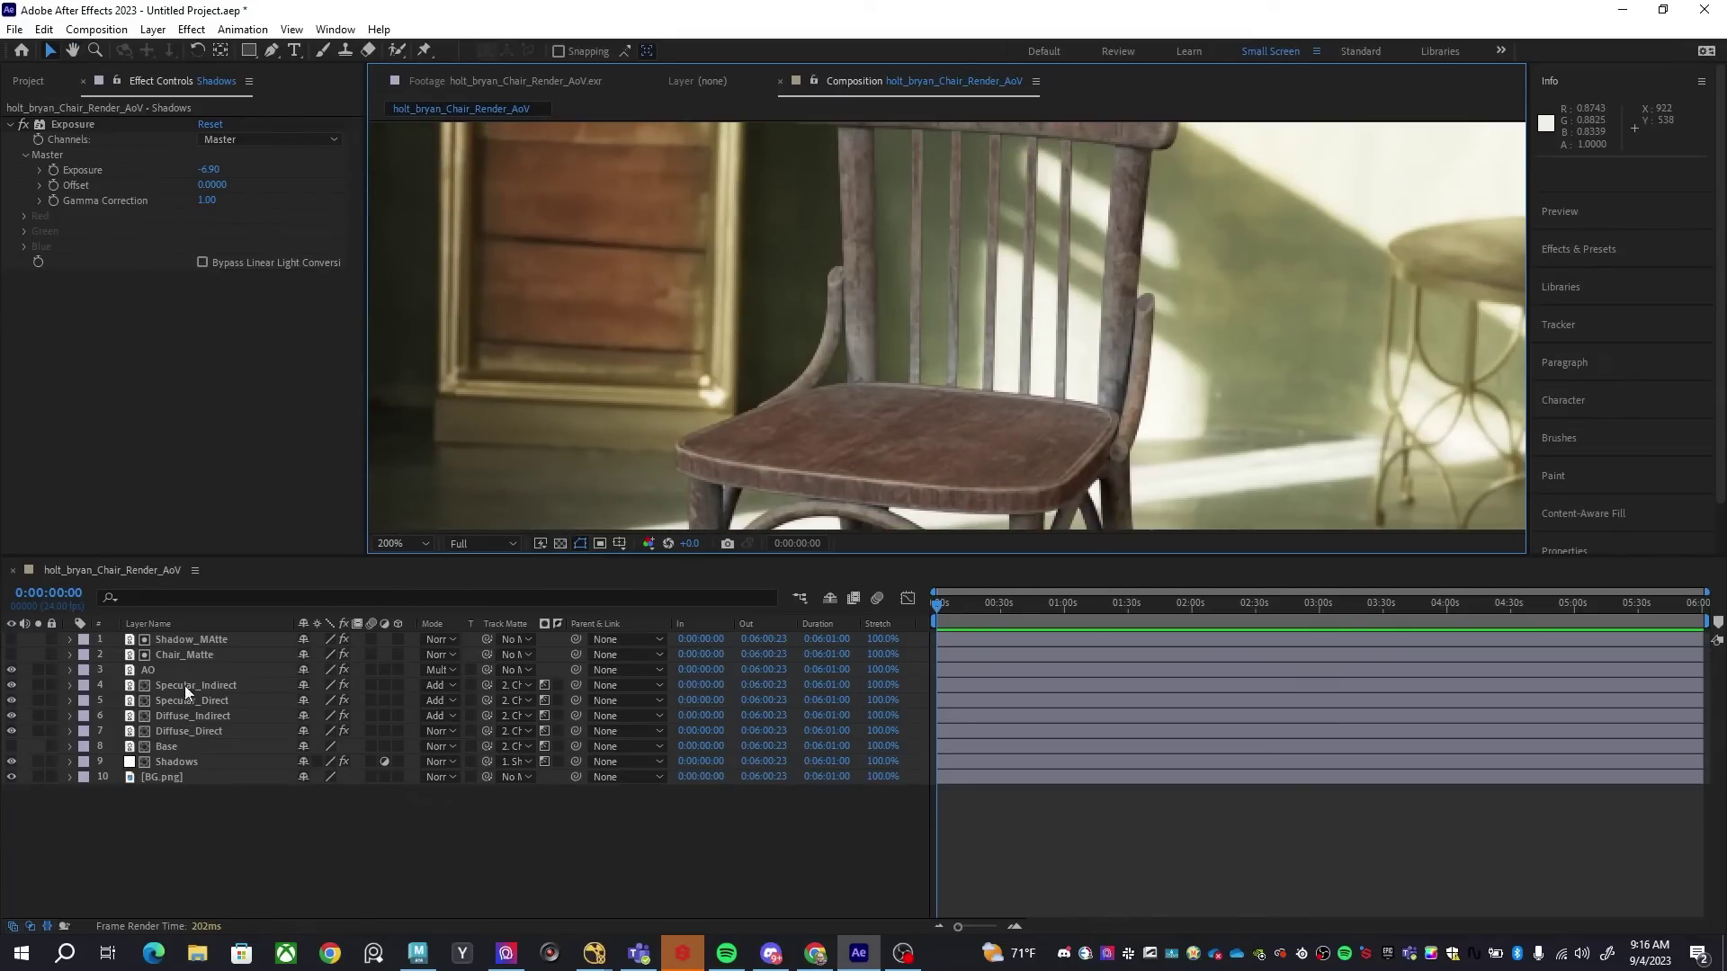
{"action": "scroll", "coordinate": [952, 307], "scroll_direction": "up", "scroll_amount": 2}
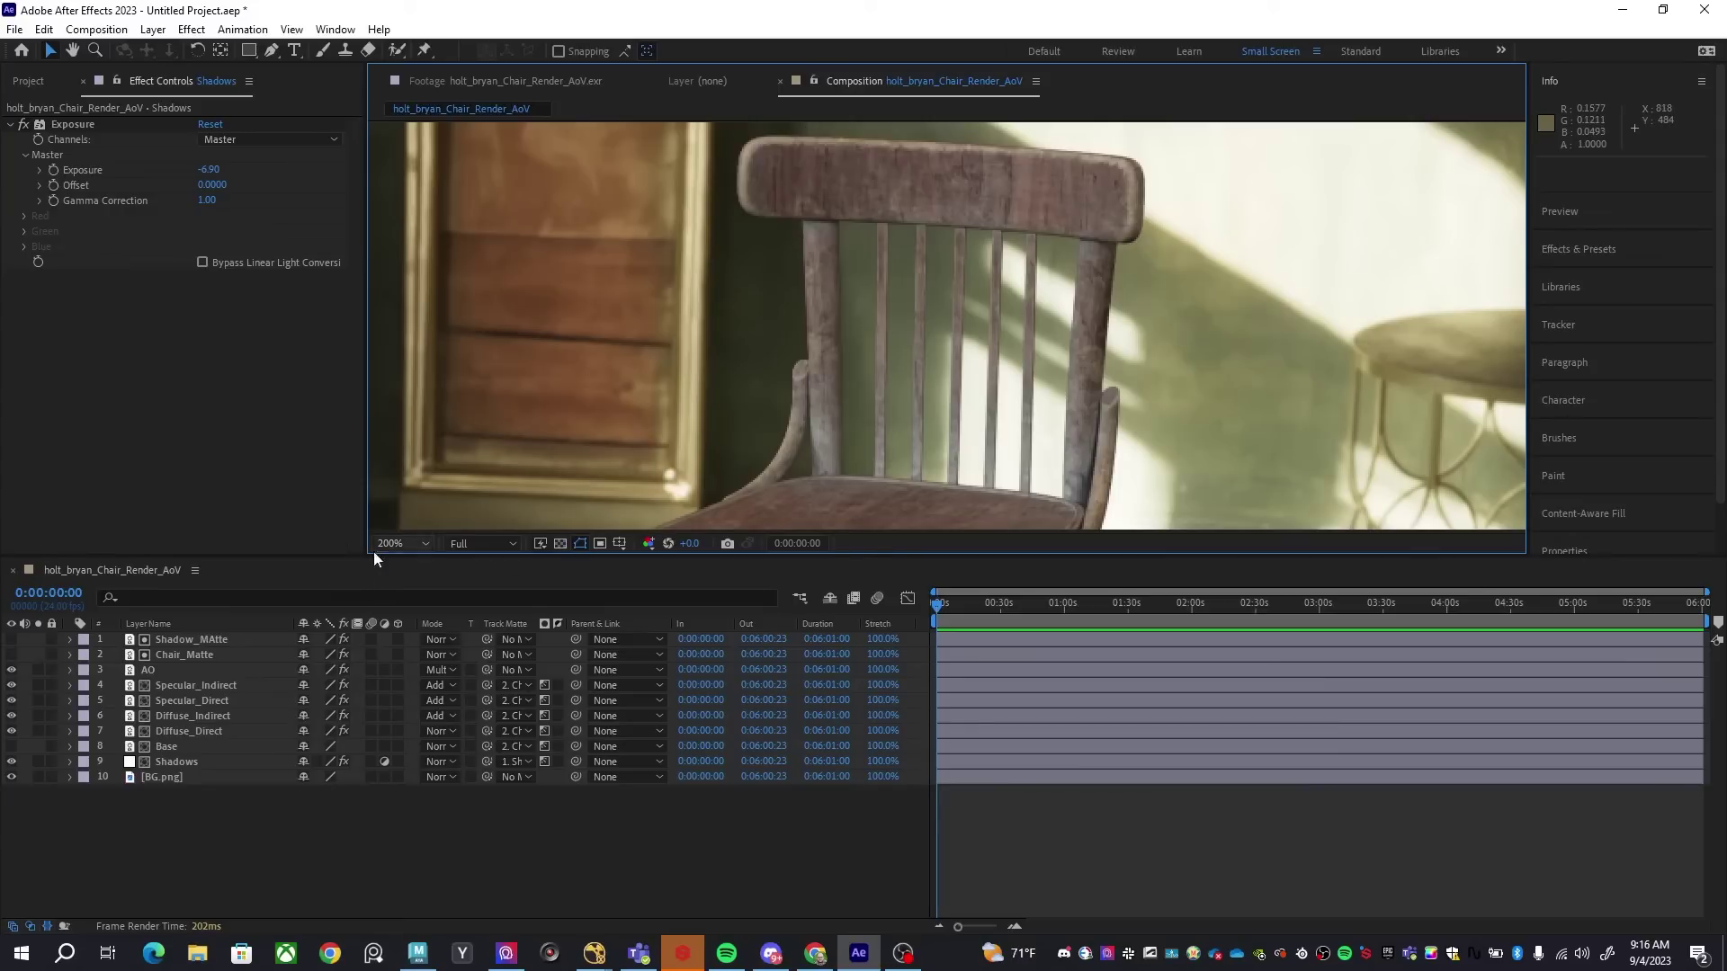
Create a new adjustment layer named GRADE
{"action": "right_click", "coordinate": [241, 833]}
{"action": "mouse_move", "coordinate": [301, 619]}
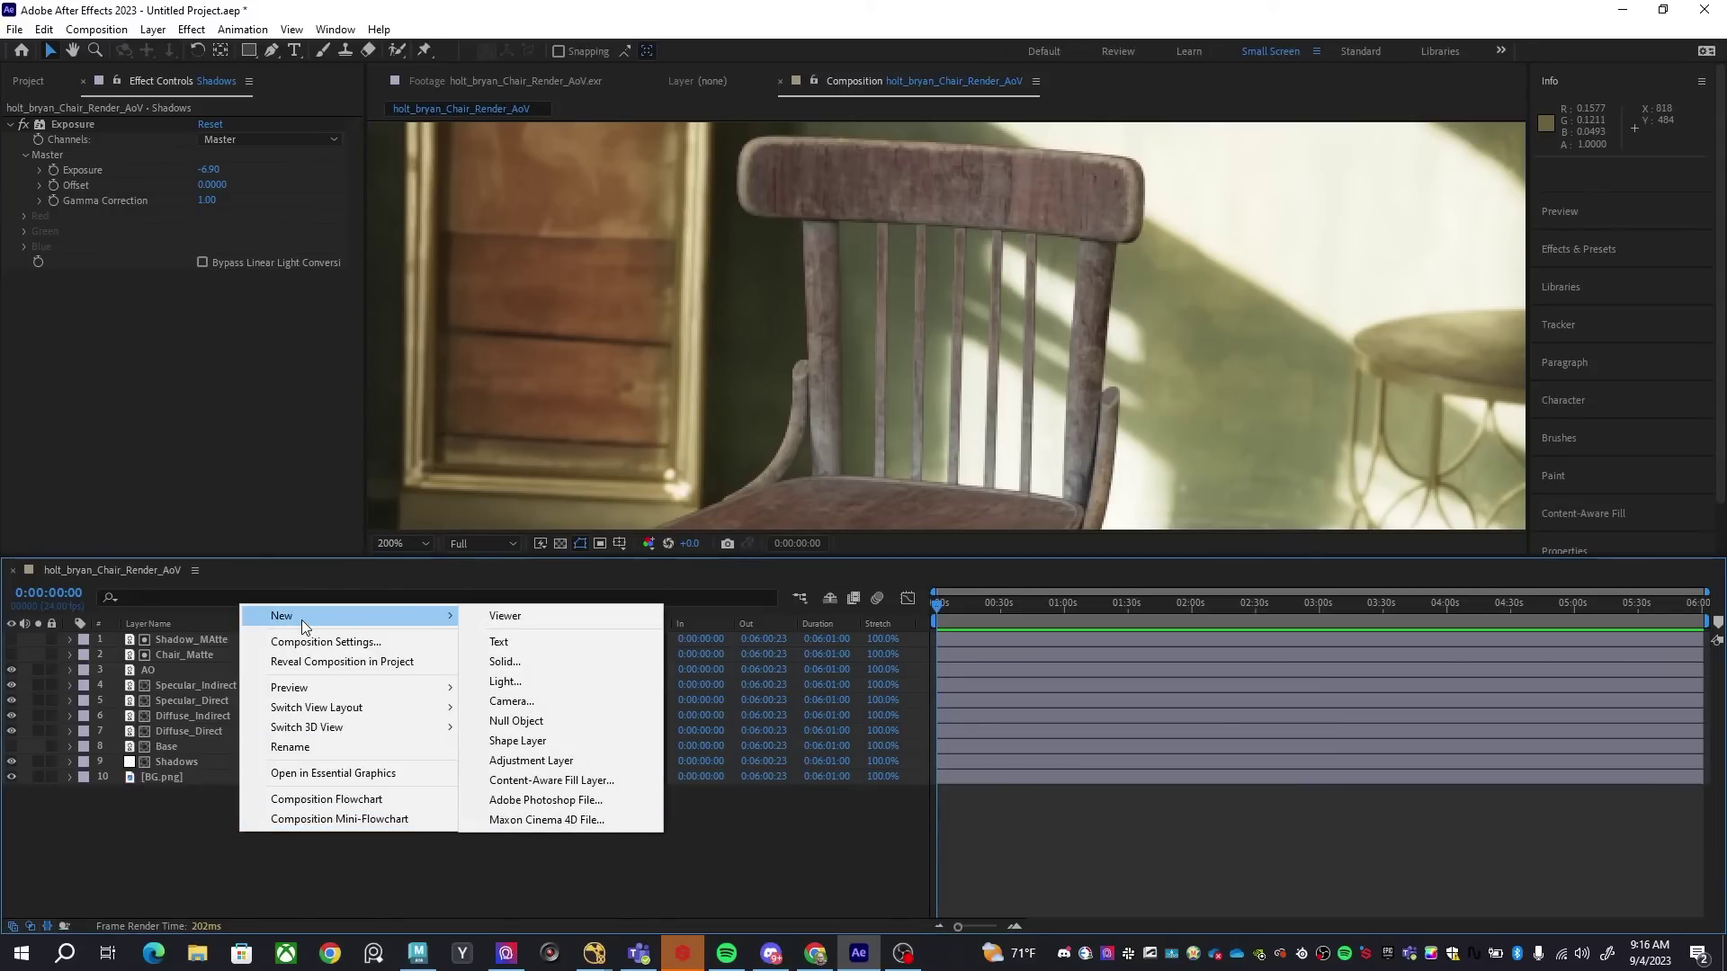
{"action": "left_click", "coordinate": [549, 757]}
{"action": "key", "text": "Return"}
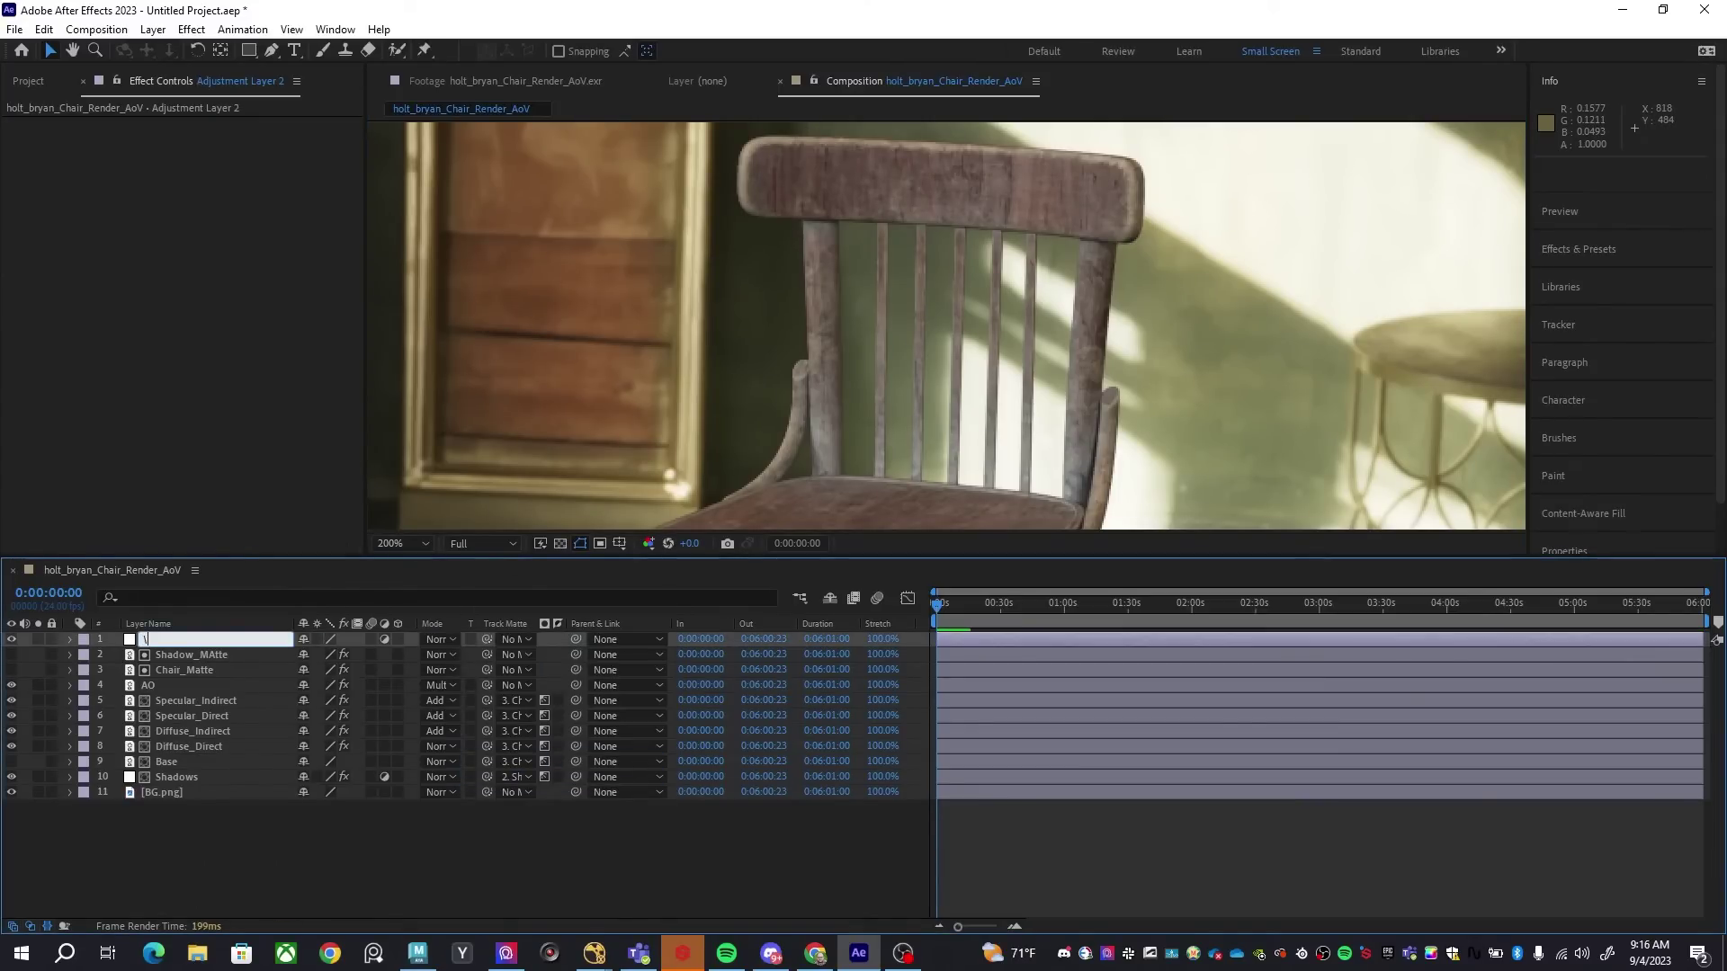
{"action": "type", "text": "GRADE"}
{"action": "key", "text": "Return"}
Move GRADE below Chair_Matte and set its Track Matte to Chair_Matte
{"action": "left_click_drag", "start_coordinate": [169, 644], "coordinate": [311, 680]}
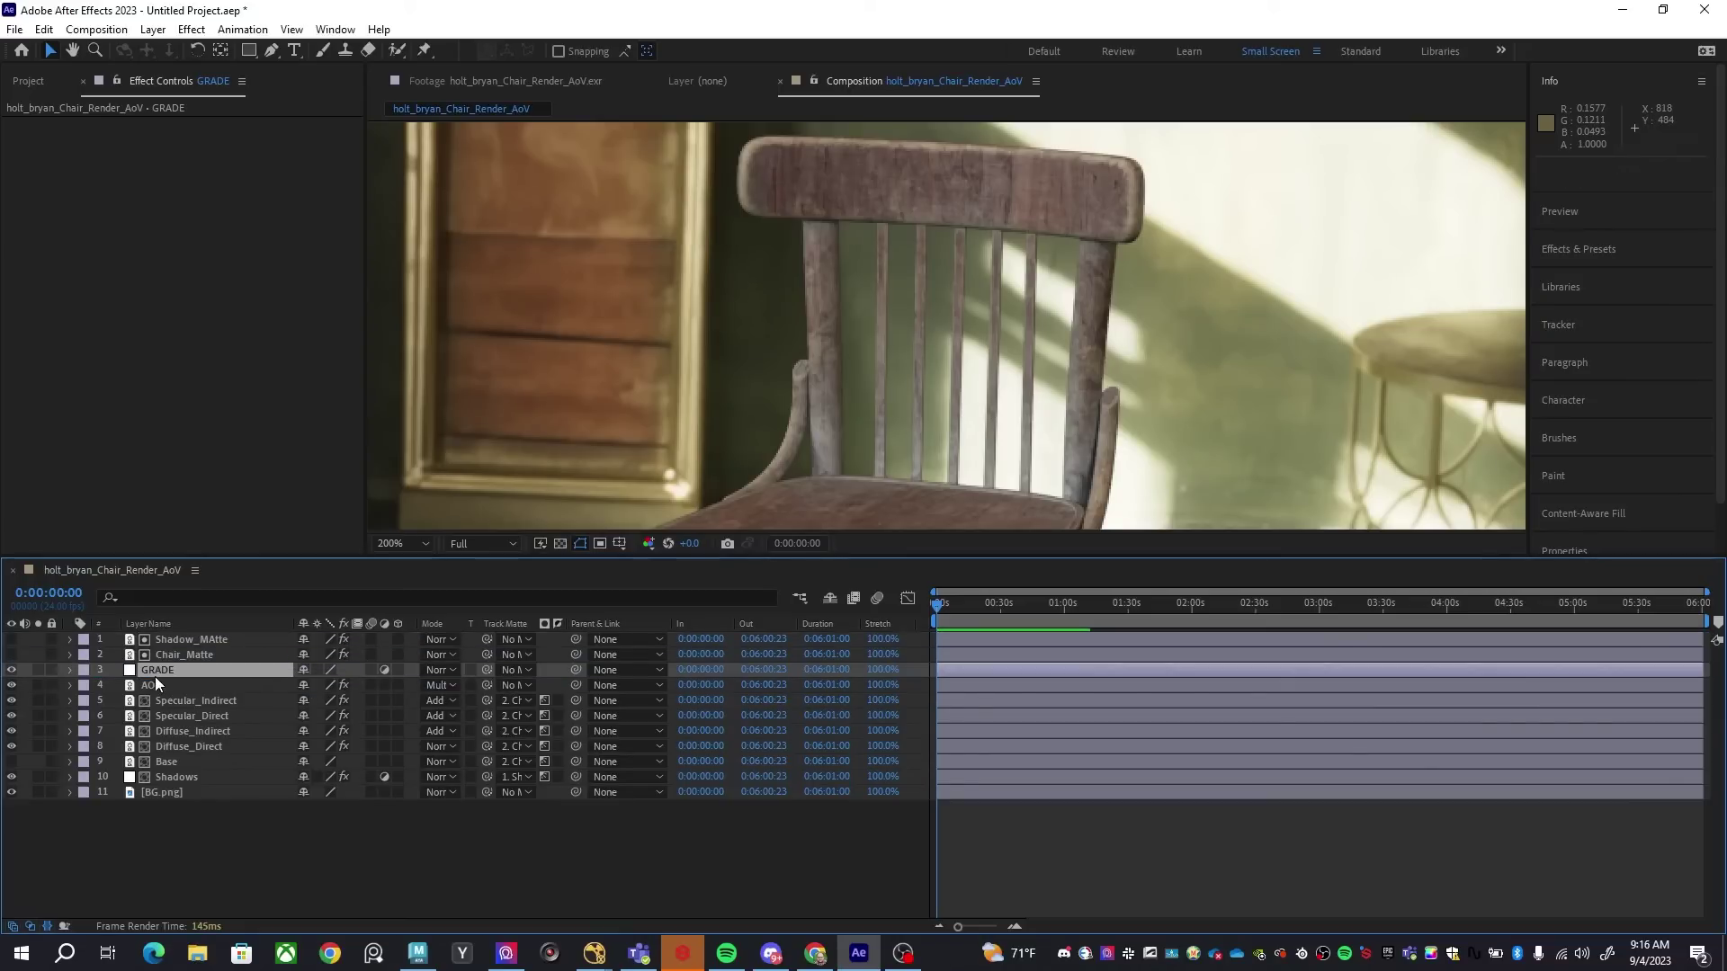
{"action": "left_click", "coordinate": [517, 671]}
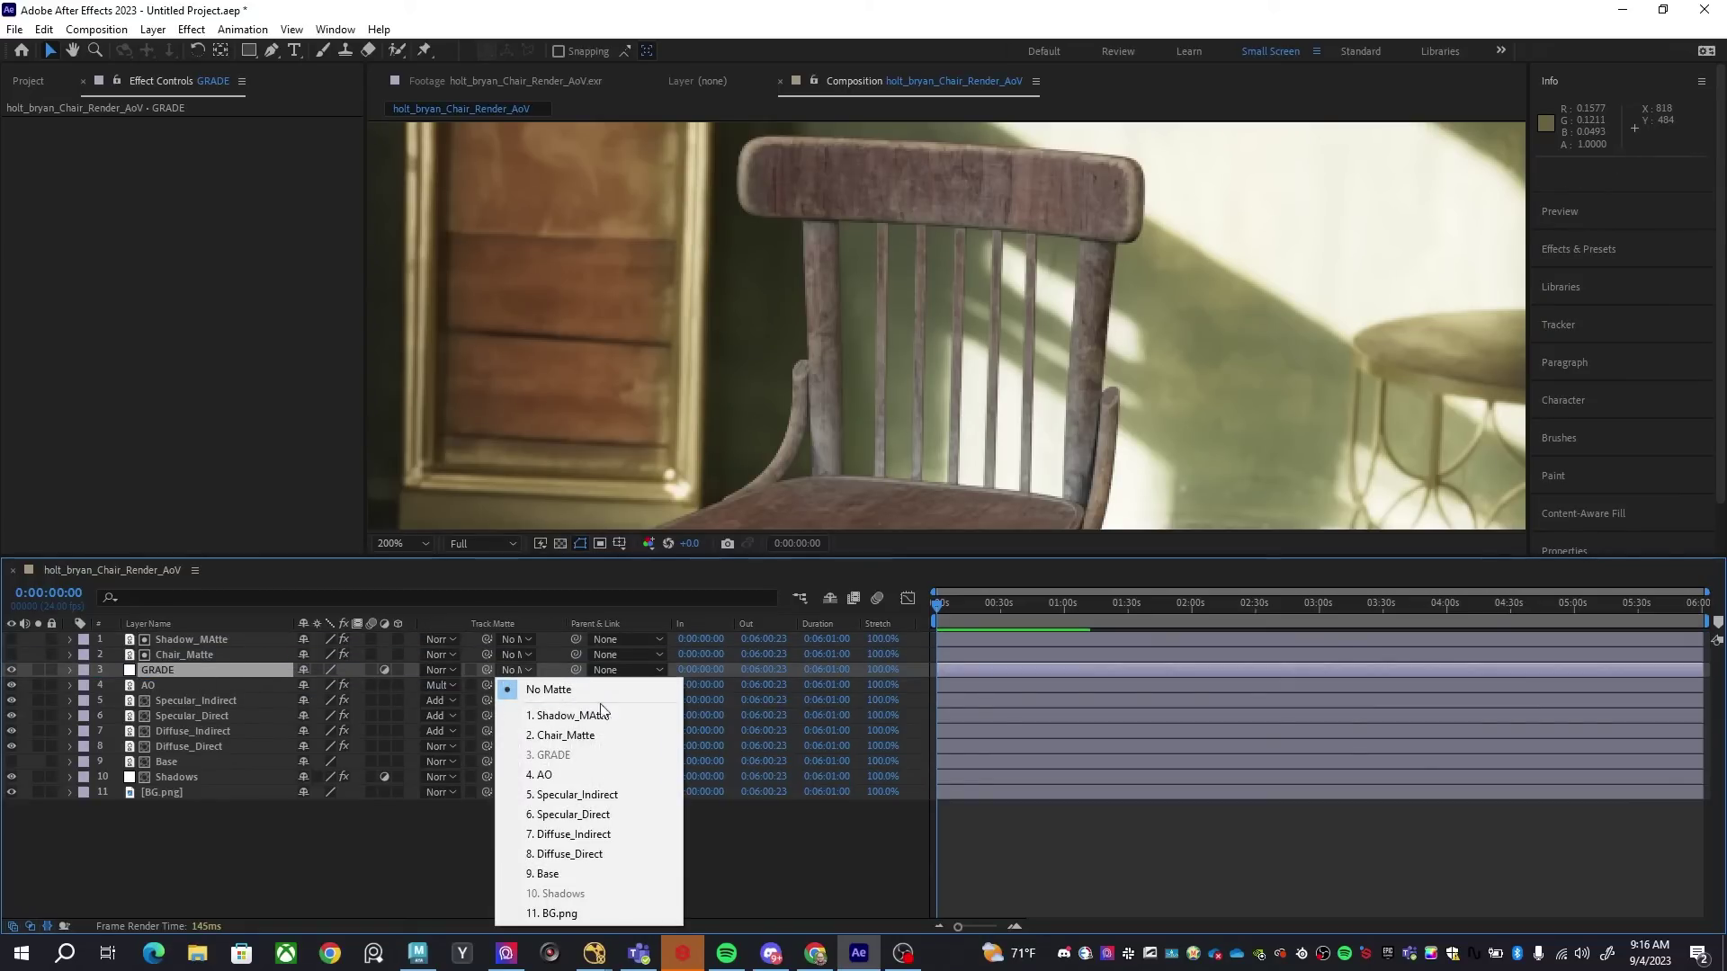
{"action": "left_click", "coordinate": [572, 736]}
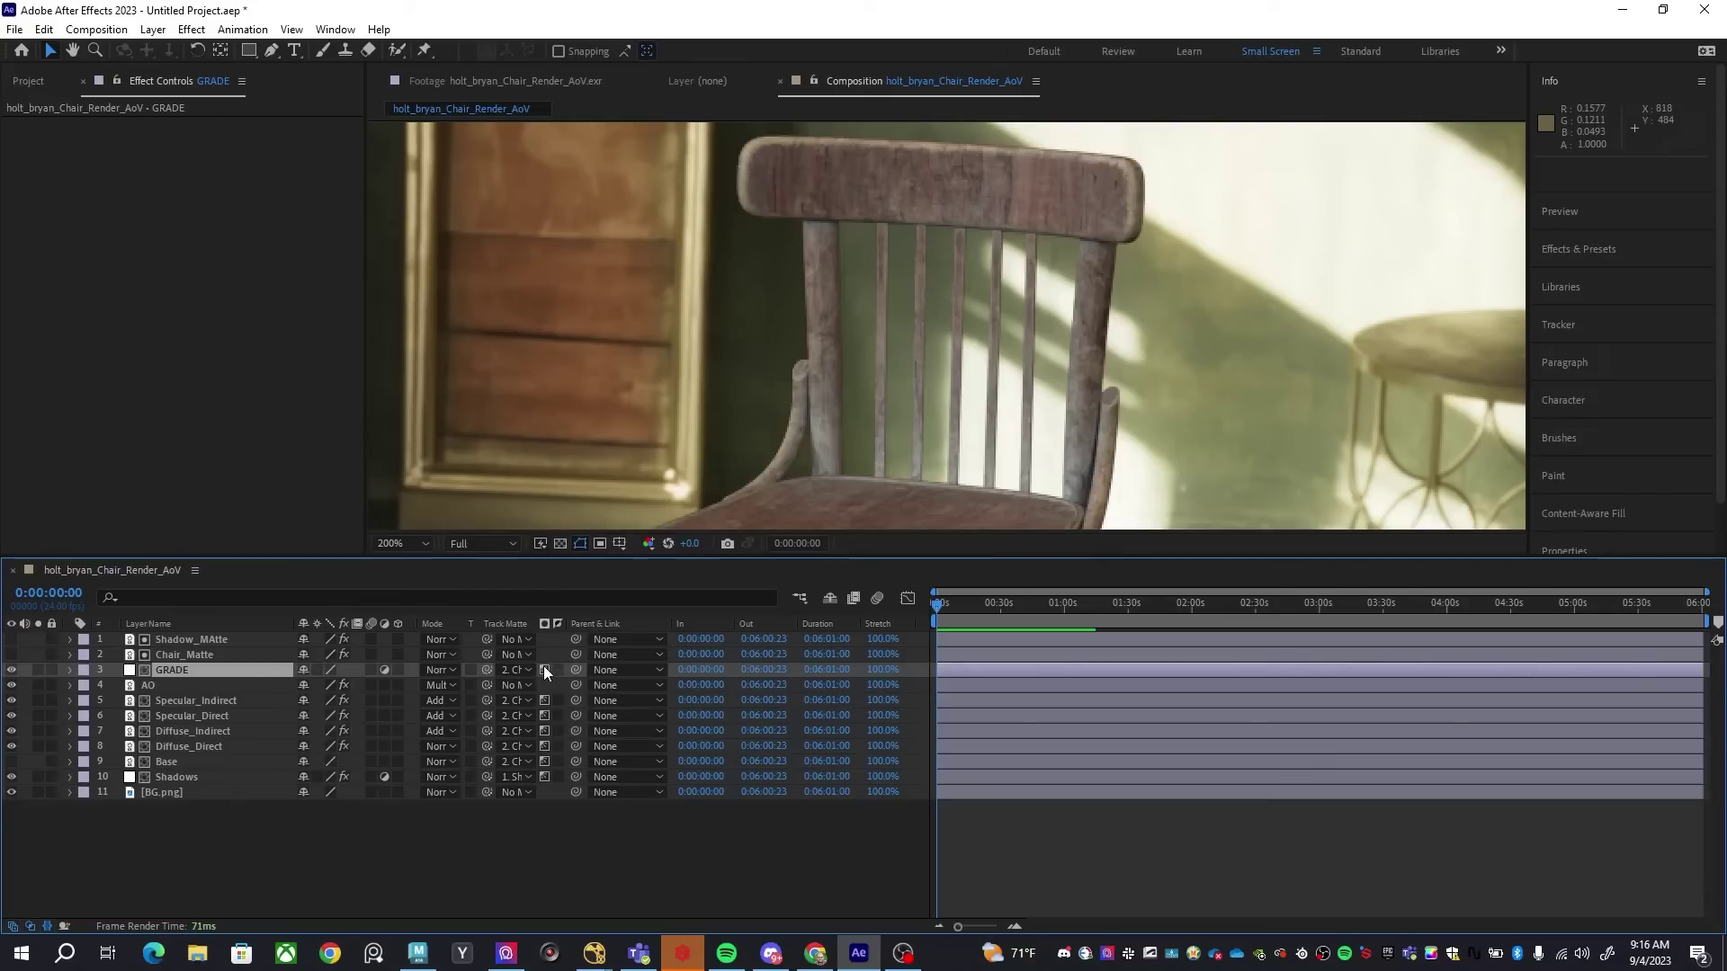
{"action": "key", "text": "ctrl+space"}
Apply Curves to the GRADE layer and inspect the chair seat and legs in the viewer
{"action": "type", "text": "curv"}
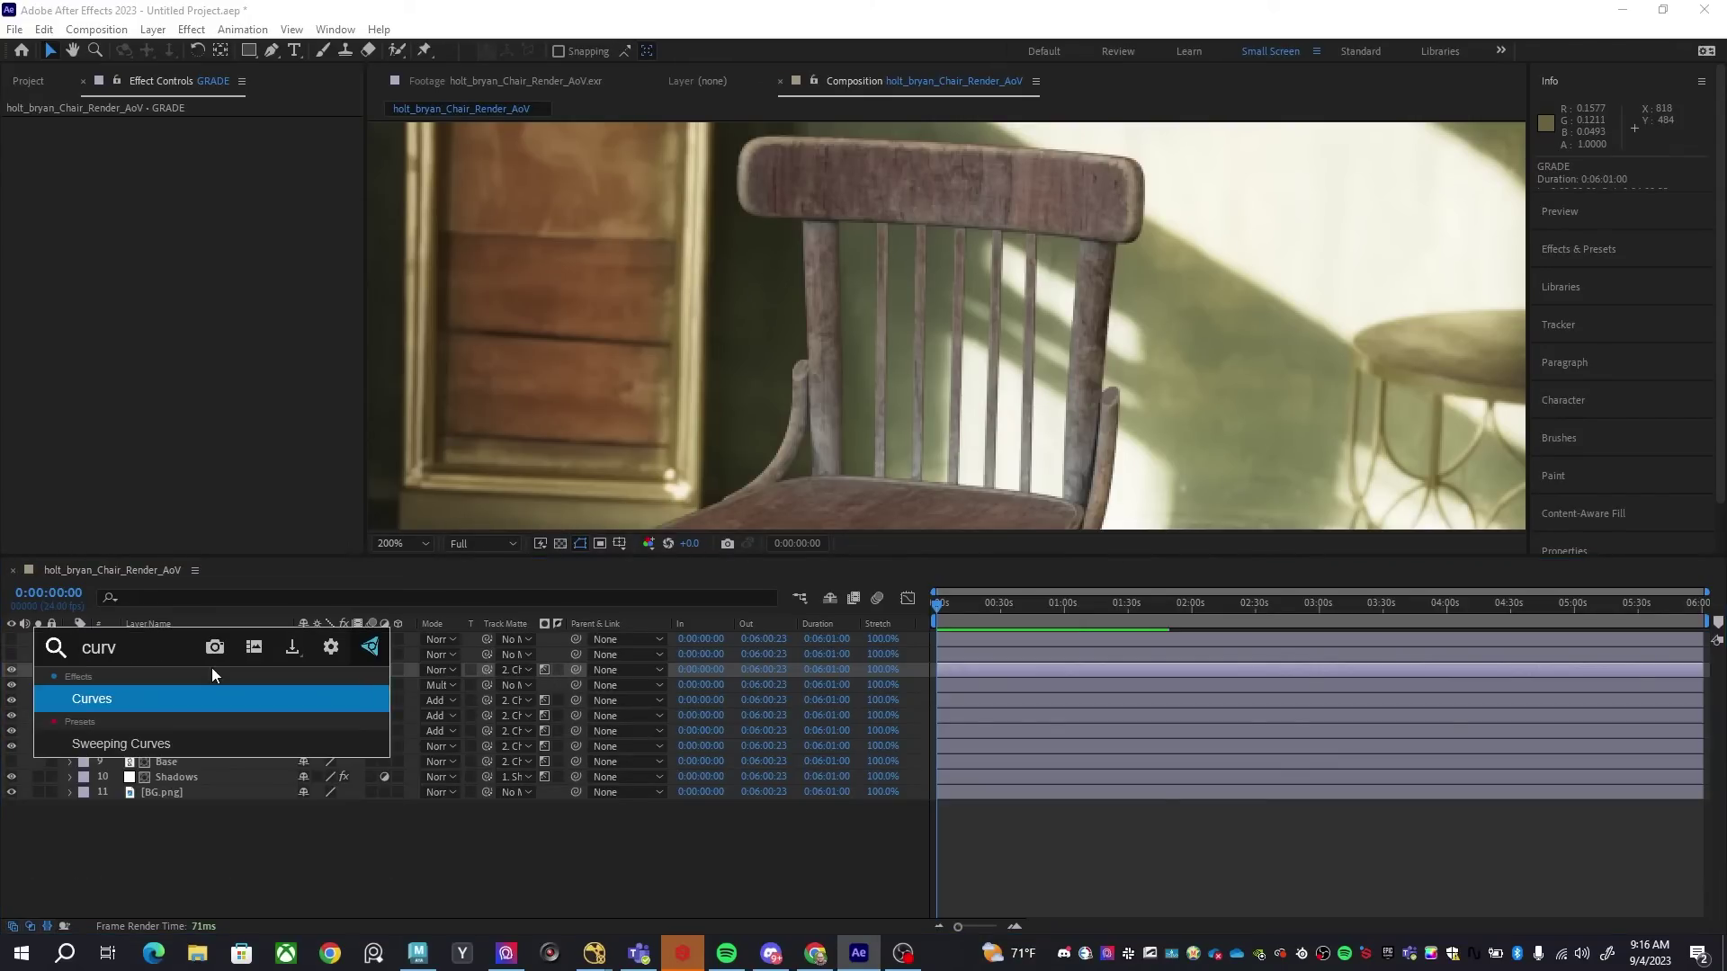
{"action": "key", "text": "Return"}
{"action": "left_click_drag", "start_coordinate": [844, 349], "coordinate": [993, 131]}
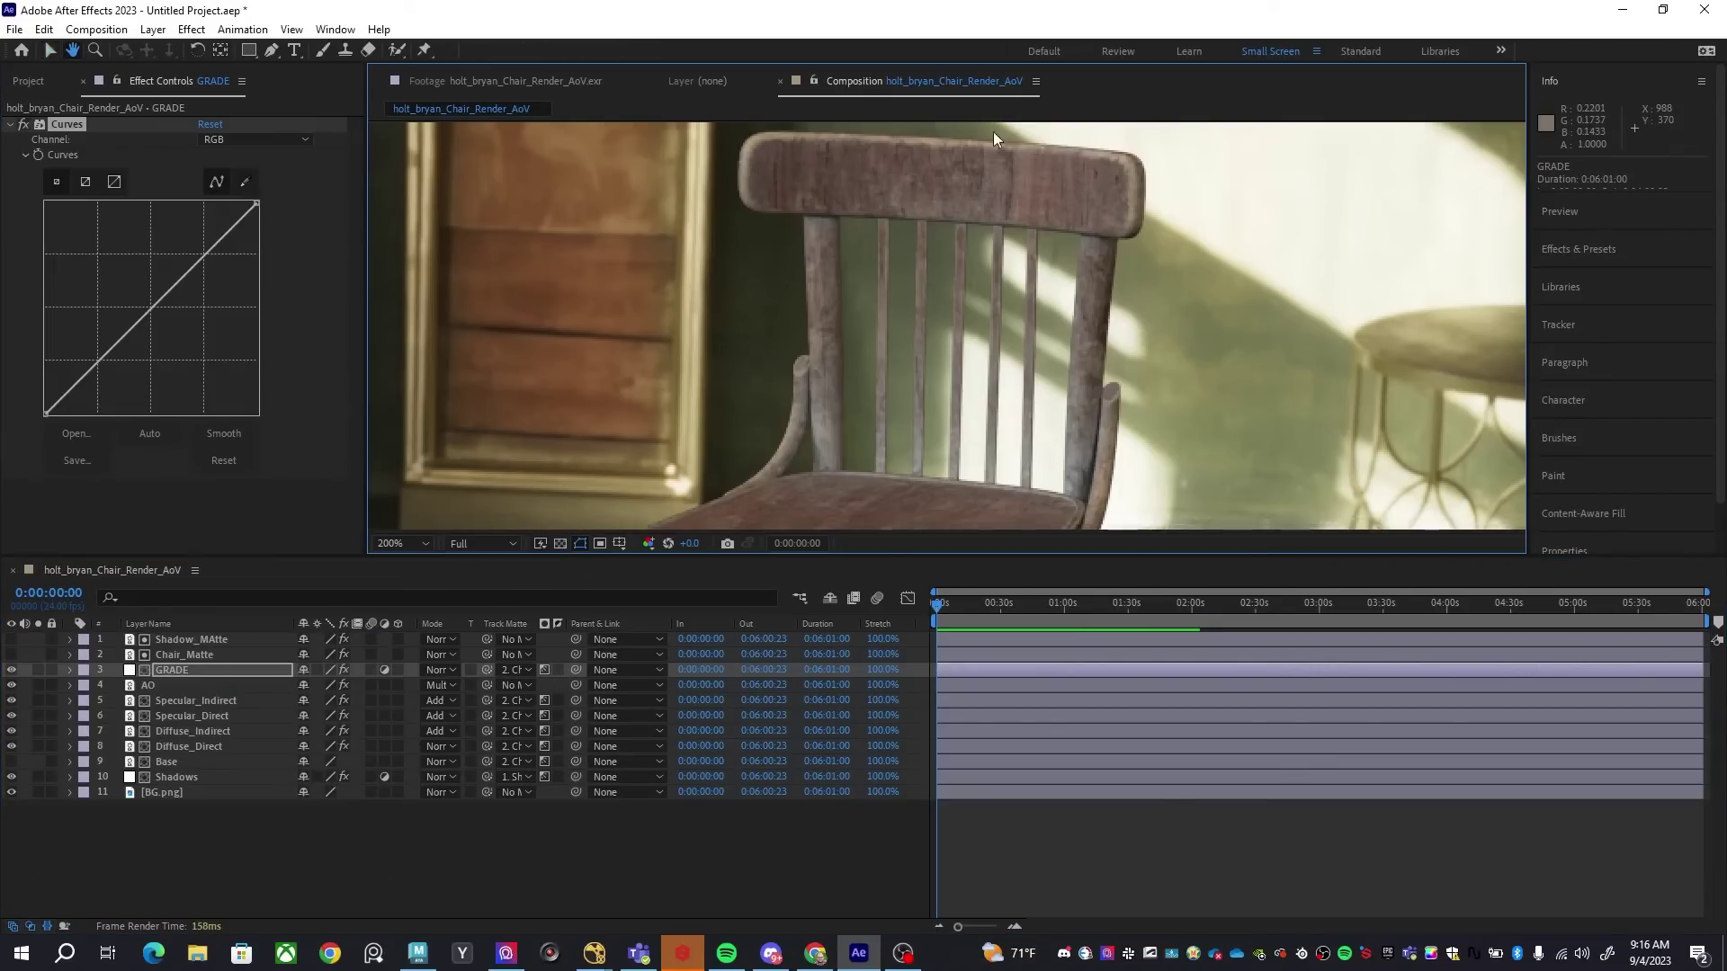
{"action": "left_click_drag", "start_coordinate": [763, 351], "coordinate": [1026, 221]}
{"action": "scroll", "coordinate": [958, 366], "scroll_direction": "up", "scroll_amount": 2}
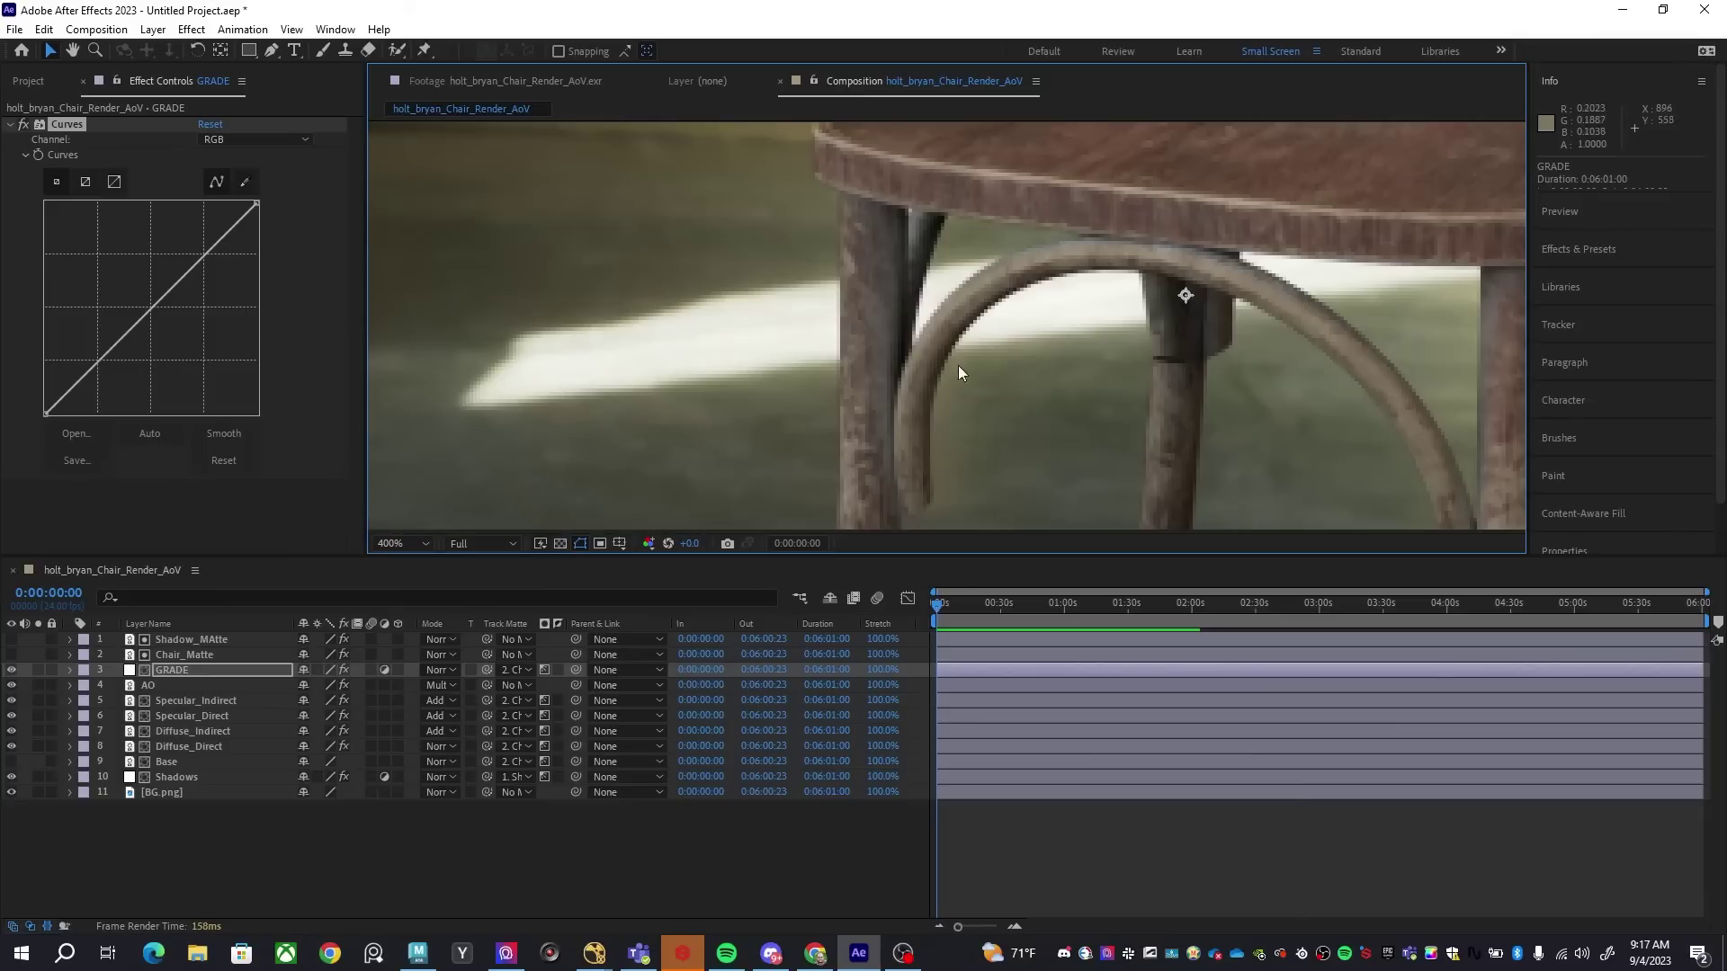
{"action": "left_click_drag", "start_coordinate": [958, 365], "coordinate": [815, 268]}
{"action": "scroll", "coordinate": [1304, 332], "scroll_direction": "down", "scroll_amount": 6}
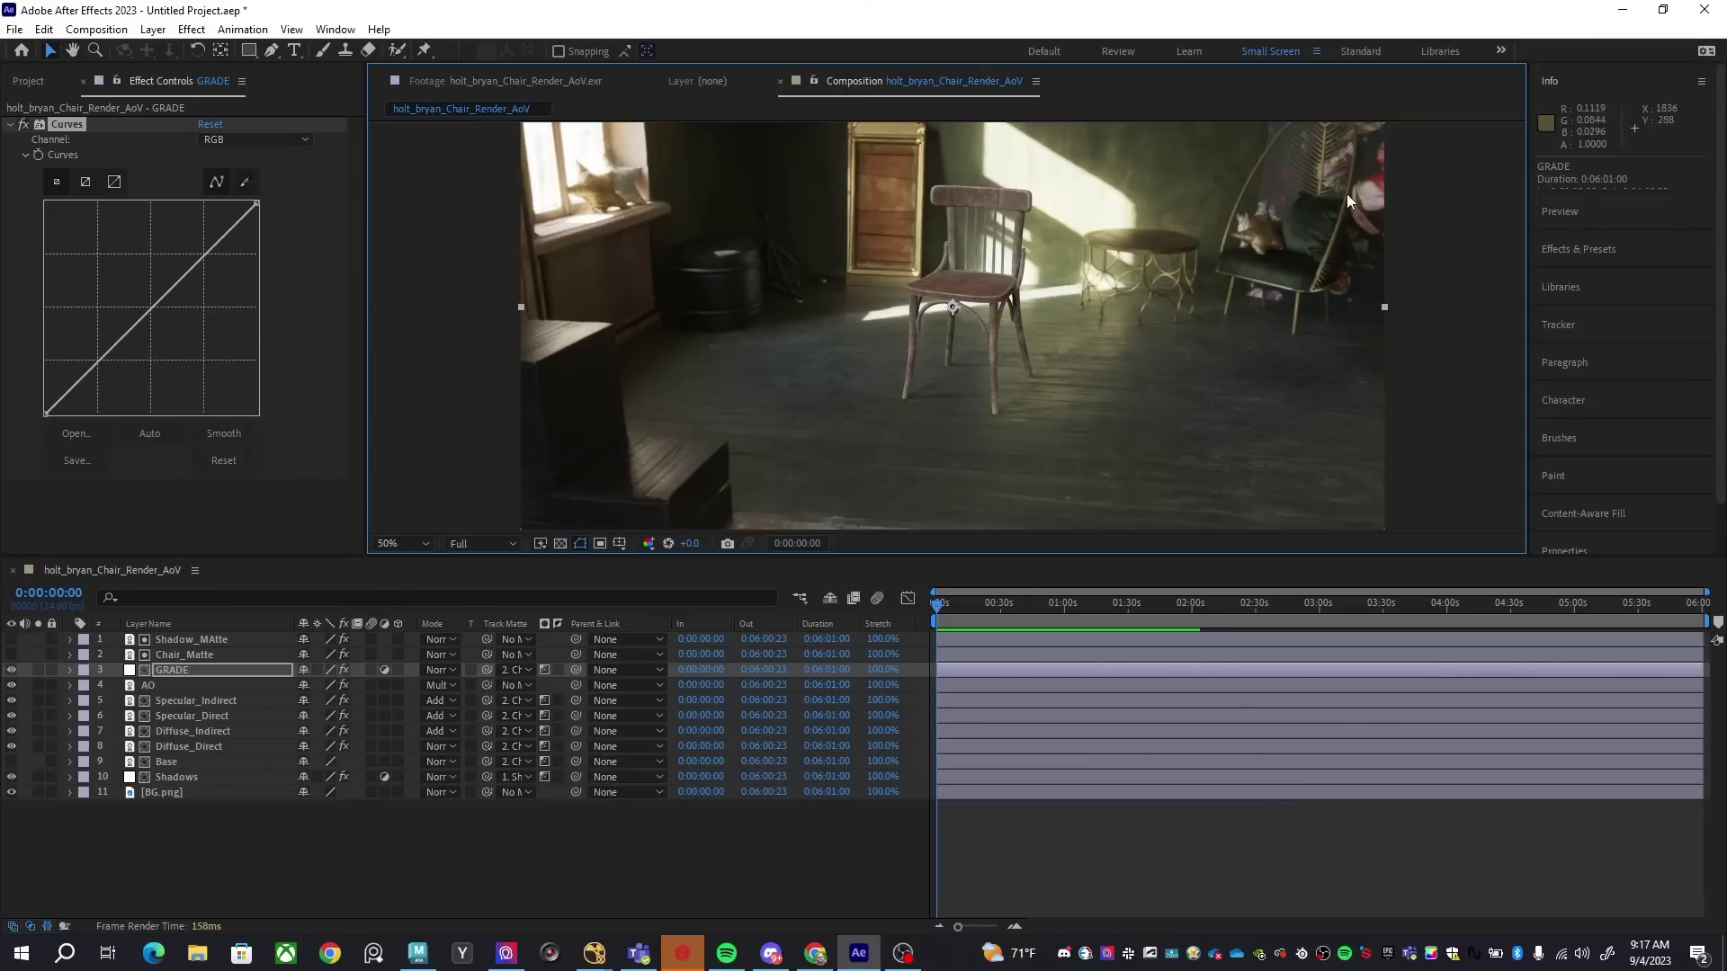
{"action": "left_click_drag", "start_coordinate": [1304, 332], "coordinate": [1379, 360]}
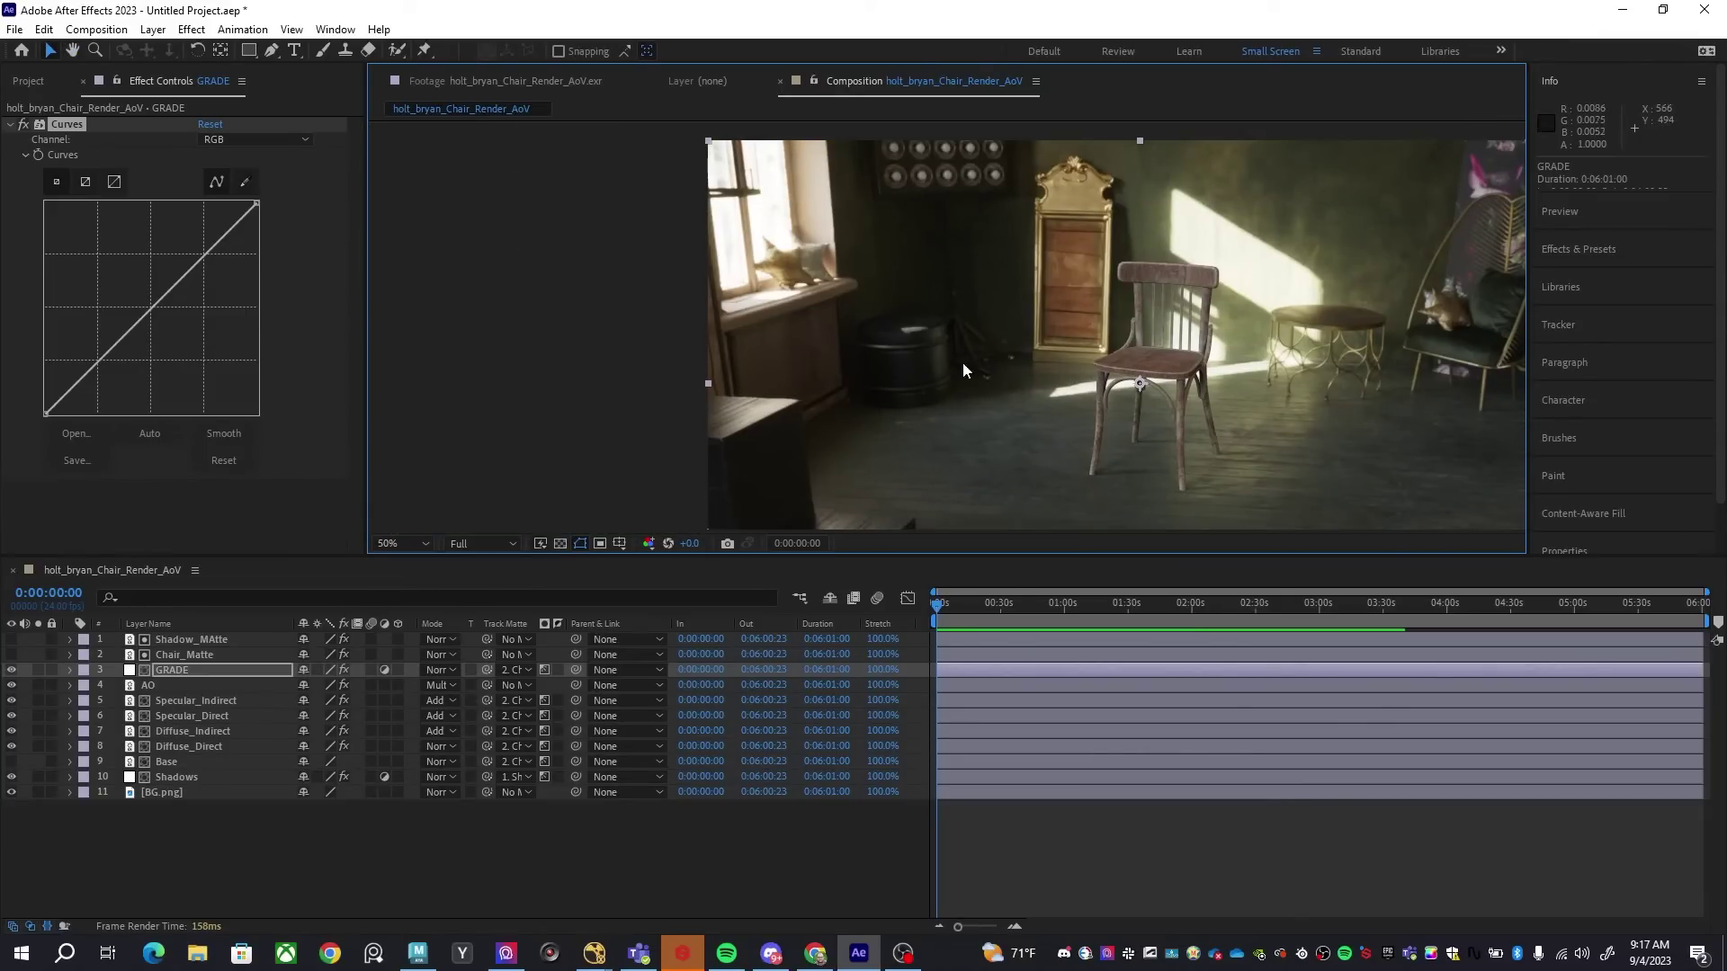
{"action": "scroll", "coordinate": [1147, 446], "scroll_direction": "up", "scroll_amount": 4}
{"action": "left_click_drag", "start_coordinate": [1157, 430], "coordinate": [958, 286]}
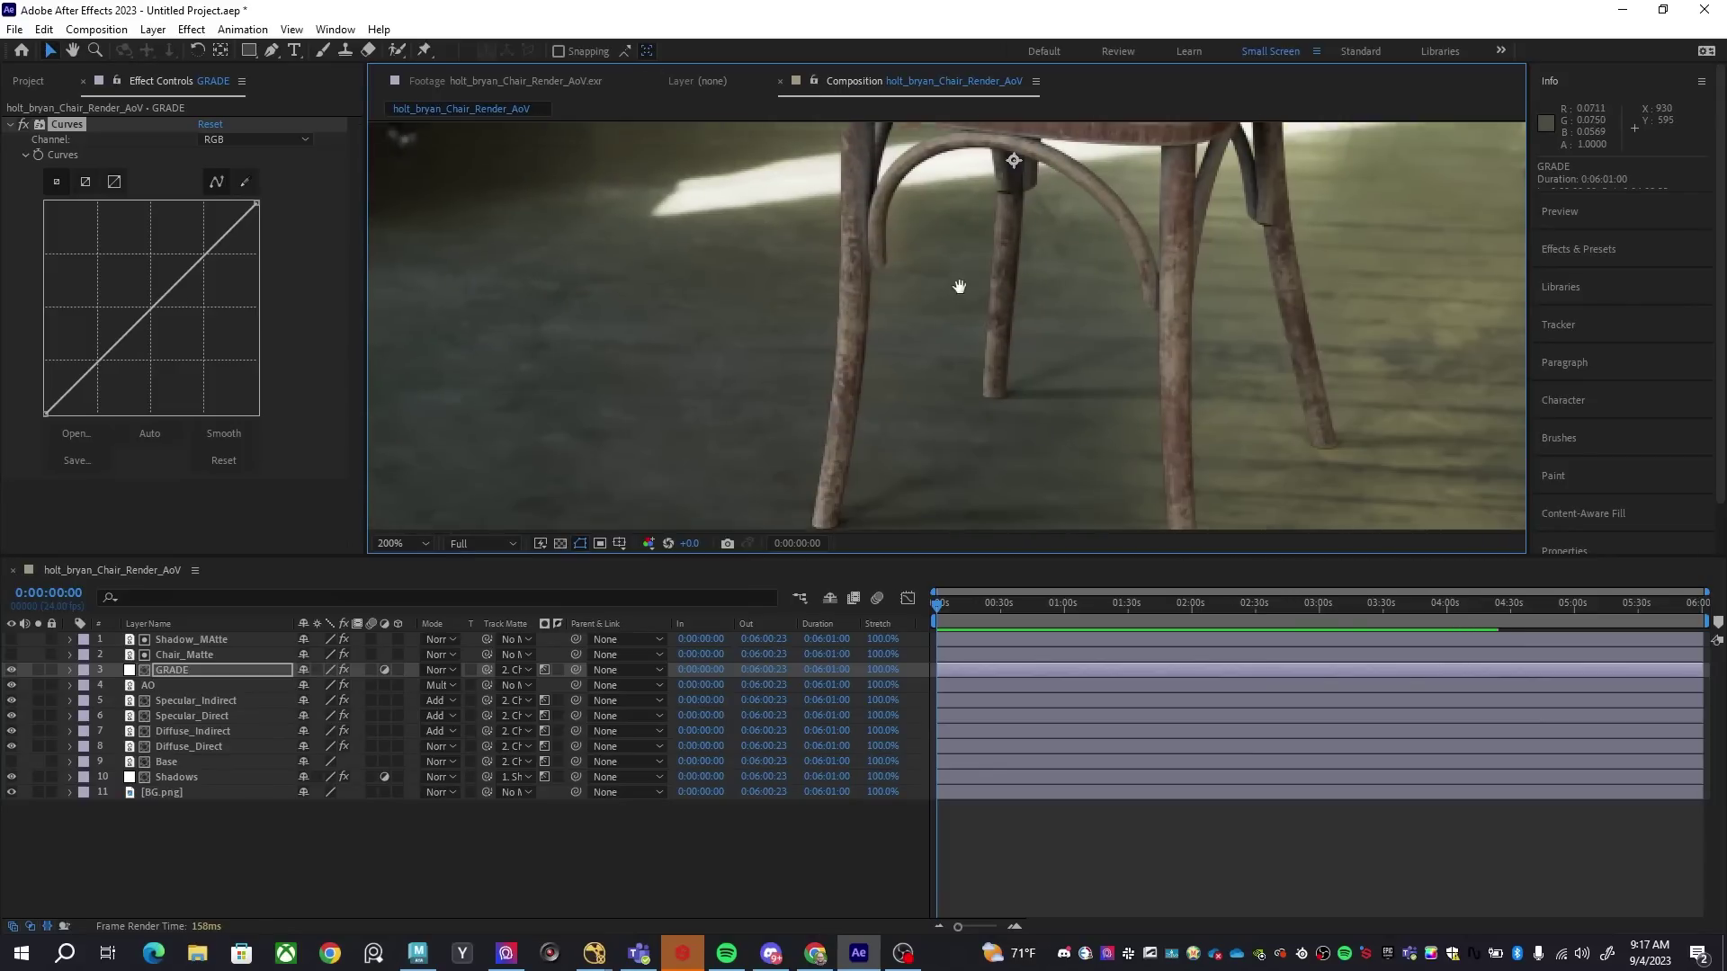
{"action": "scroll", "coordinate": [945, 306], "scroll_direction": "up", "scroll_amount": 4}
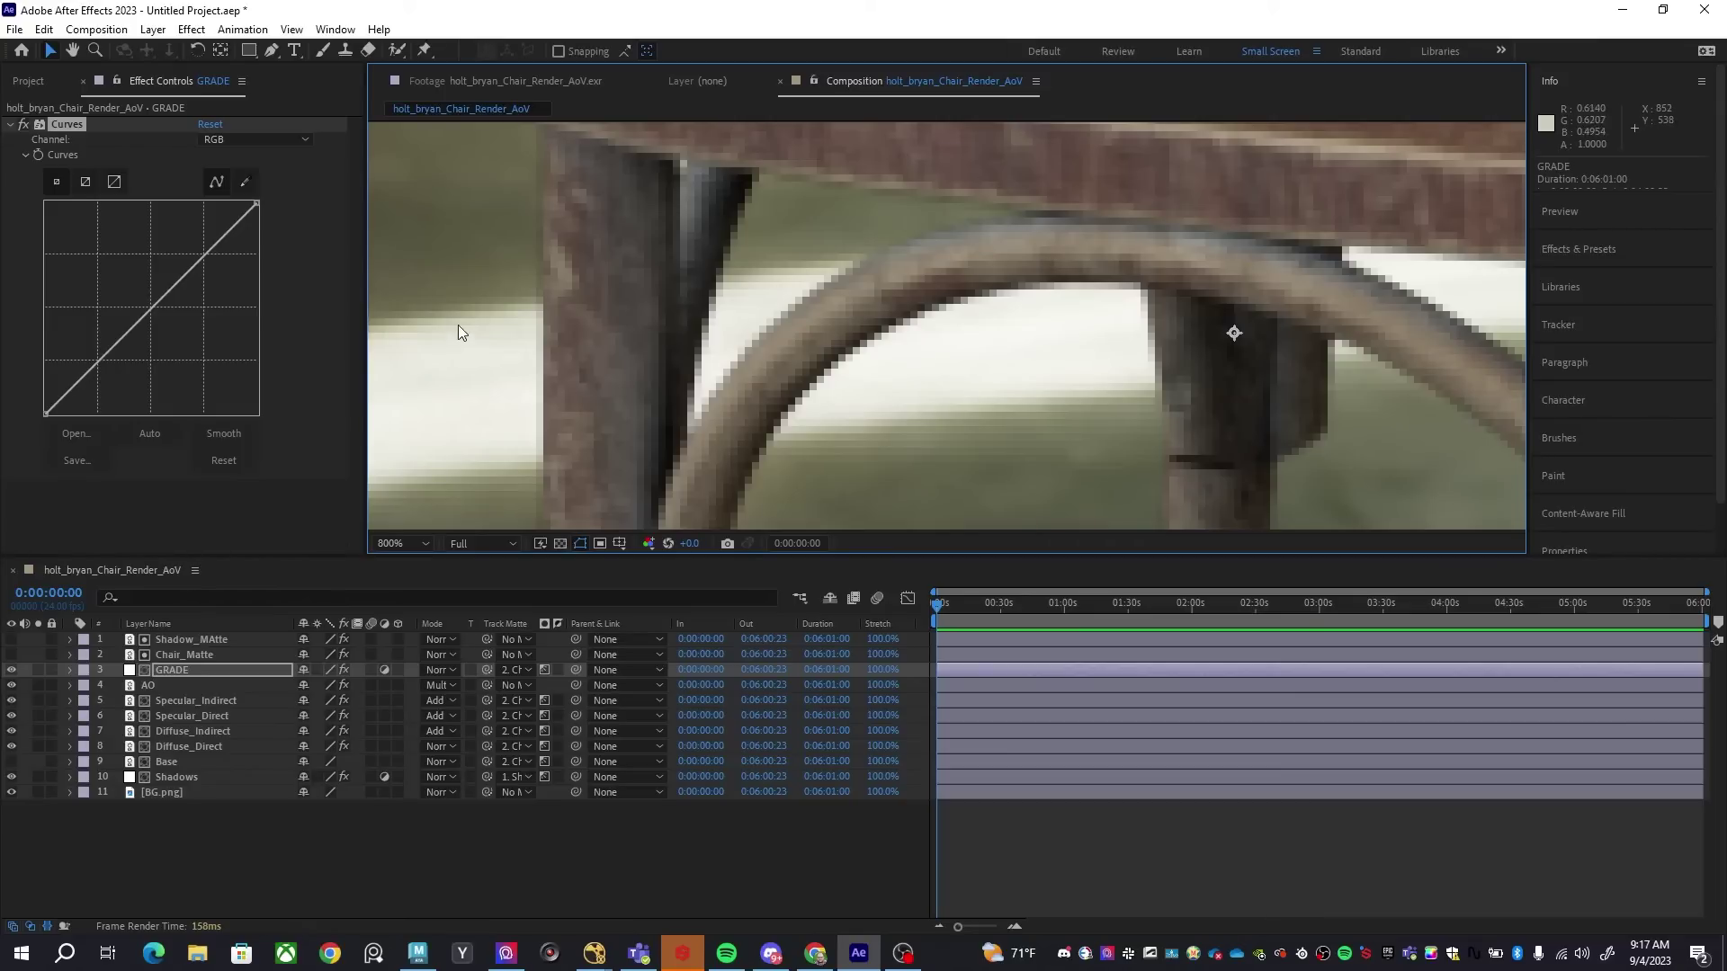
{"action": "left_click_drag", "start_coordinate": [1049, 323], "coordinate": [266, 230]}
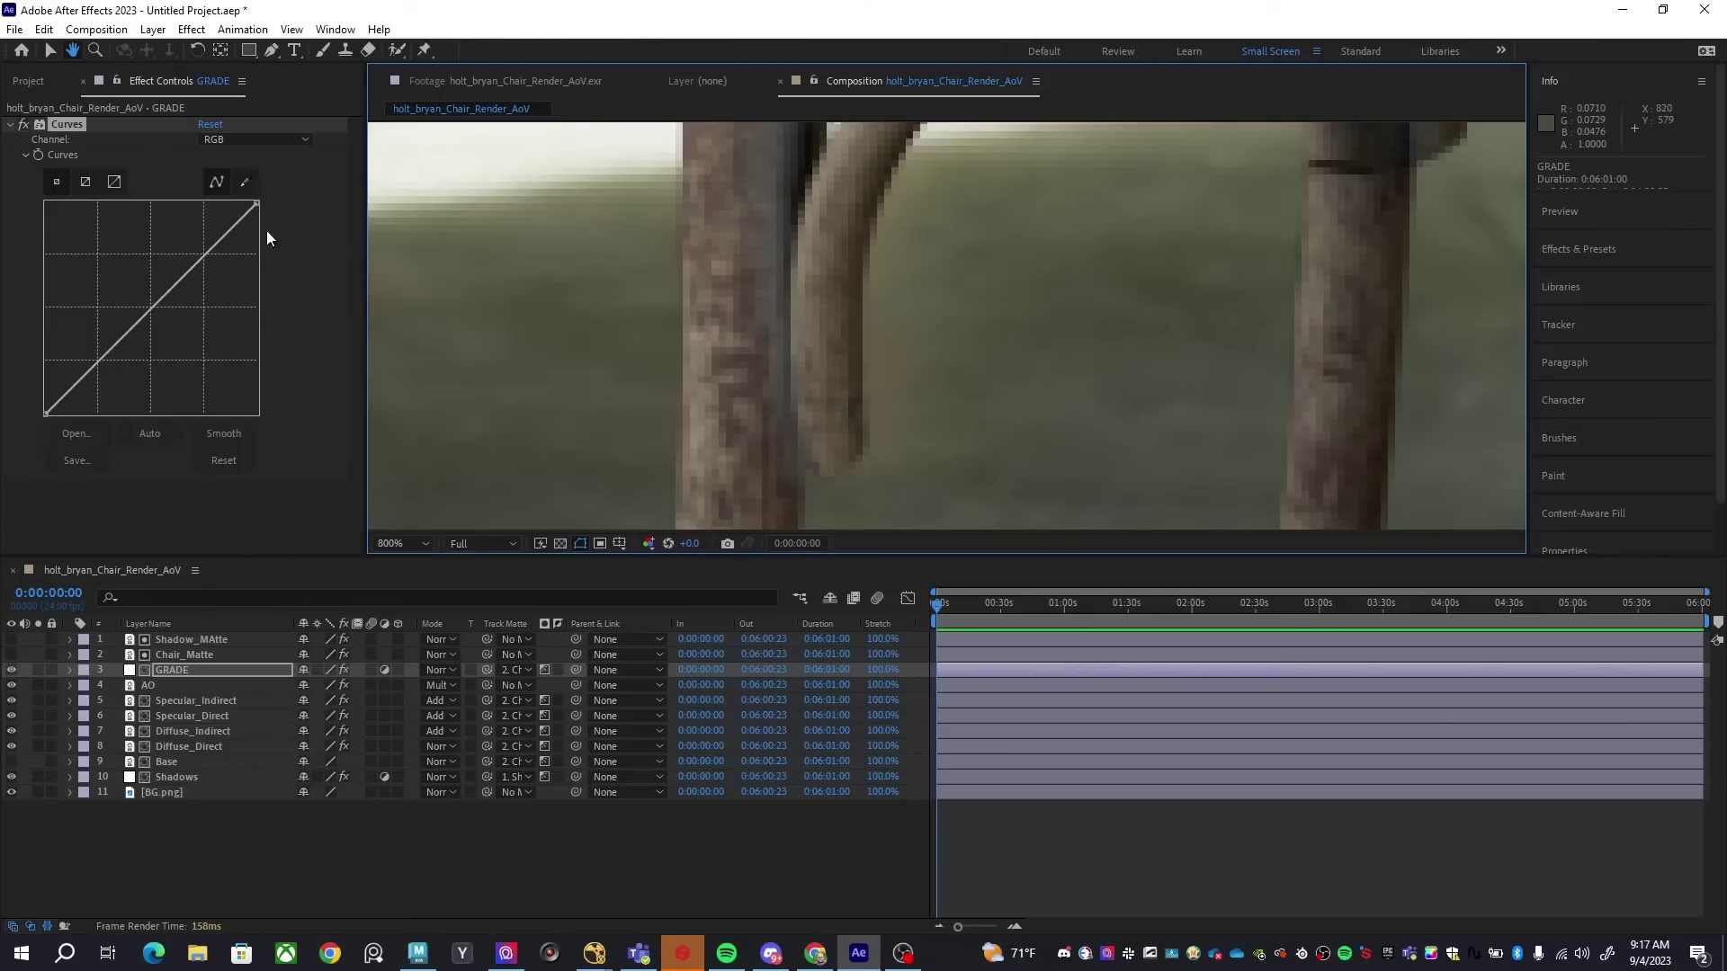
Enlarge the Curves graph, nudge the black point, and compare GRADE off and on at 100%
{"action": "left_click", "coordinate": [112, 182]}
{"action": "left_click_drag", "start_coordinate": [356, 344], "coordinate": [359, 531]}
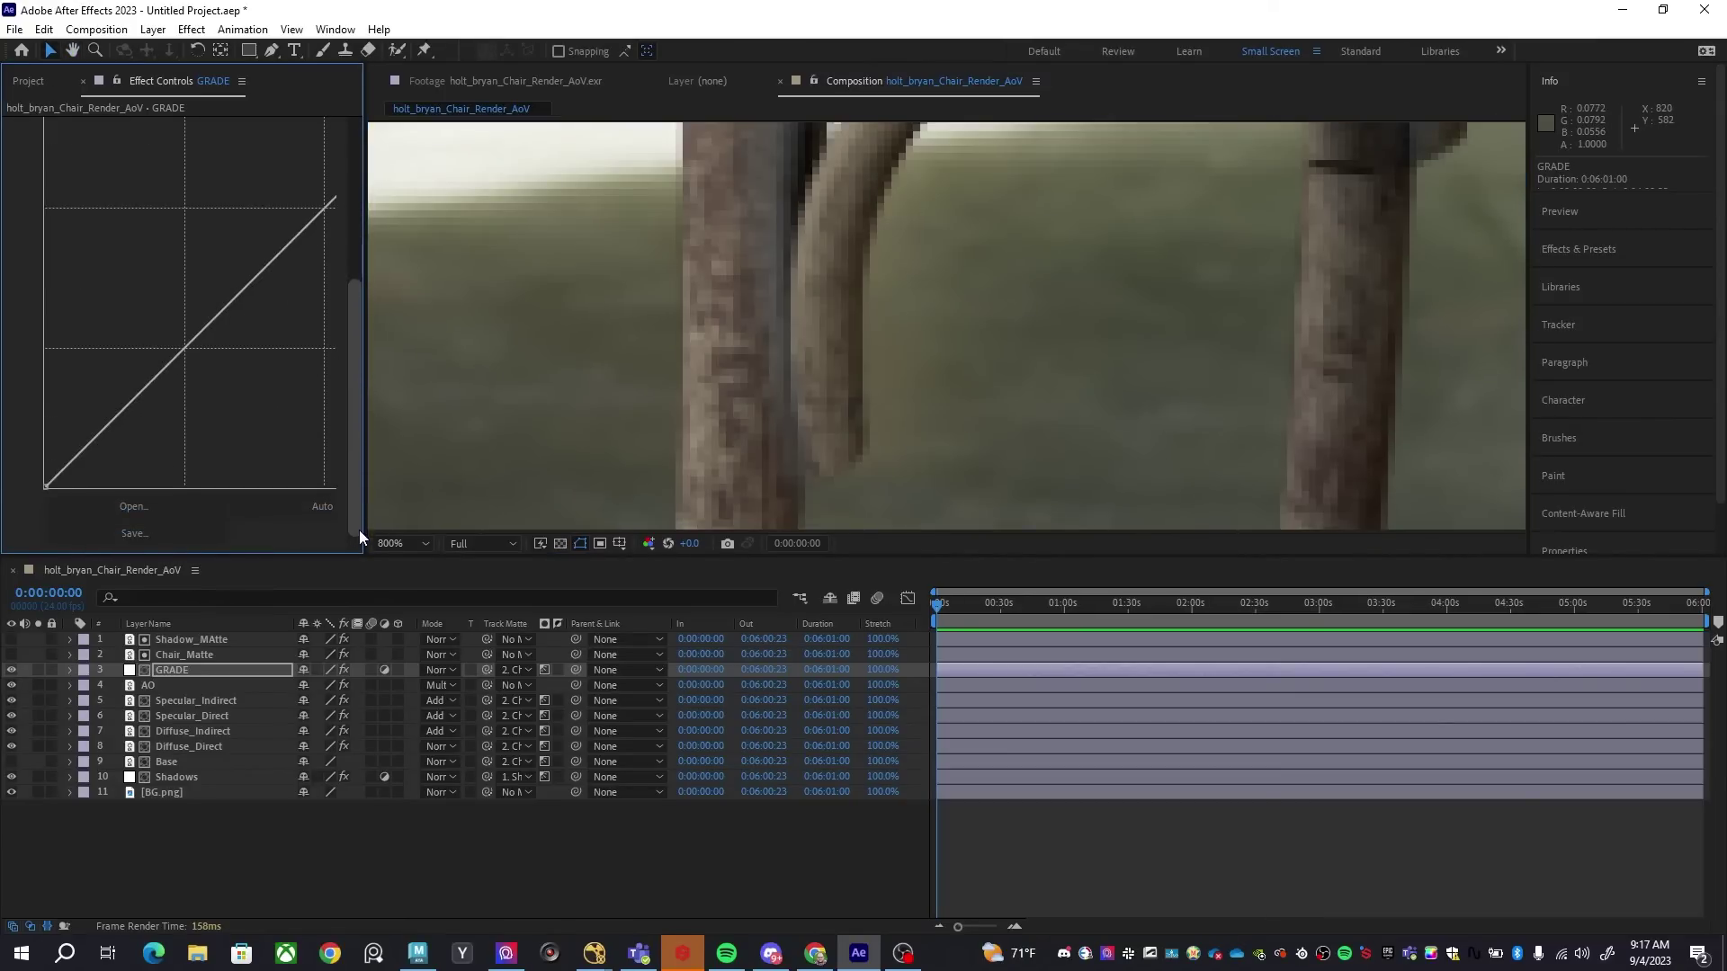
{"action": "left_click_drag", "start_coordinate": [46, 488], "coordinate": [48, 487]}
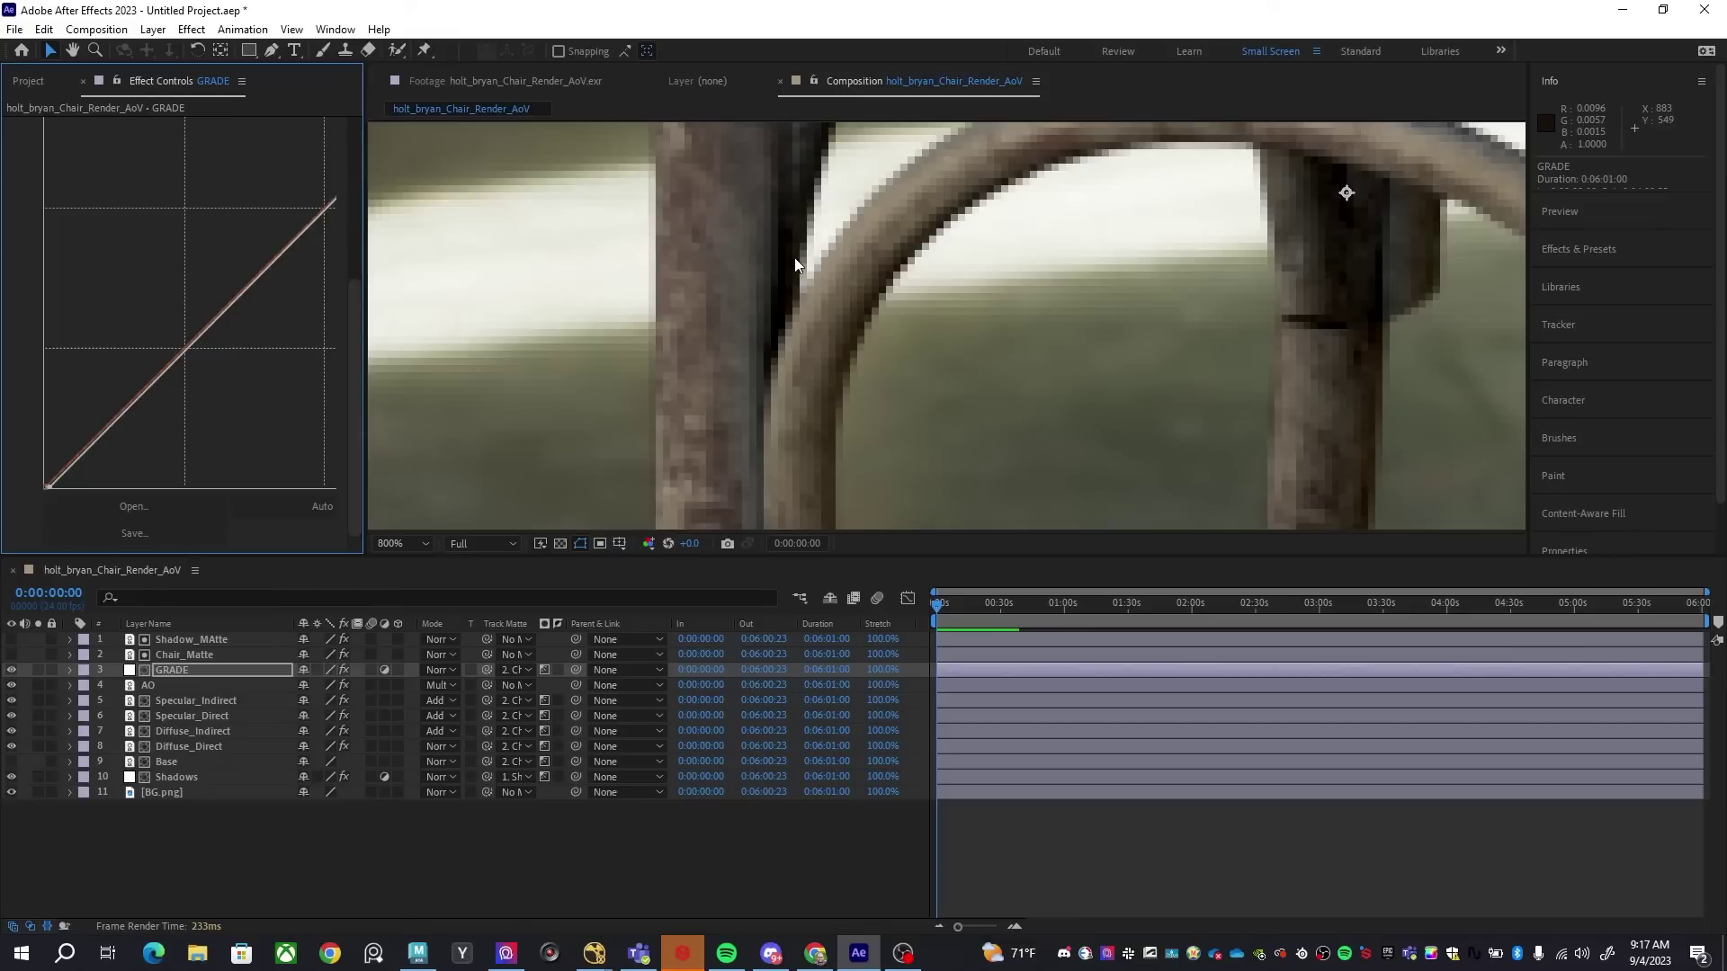
{"action": "key", "text": "slash"}
{"action": "left_click", "coordinate": [12, 671]}
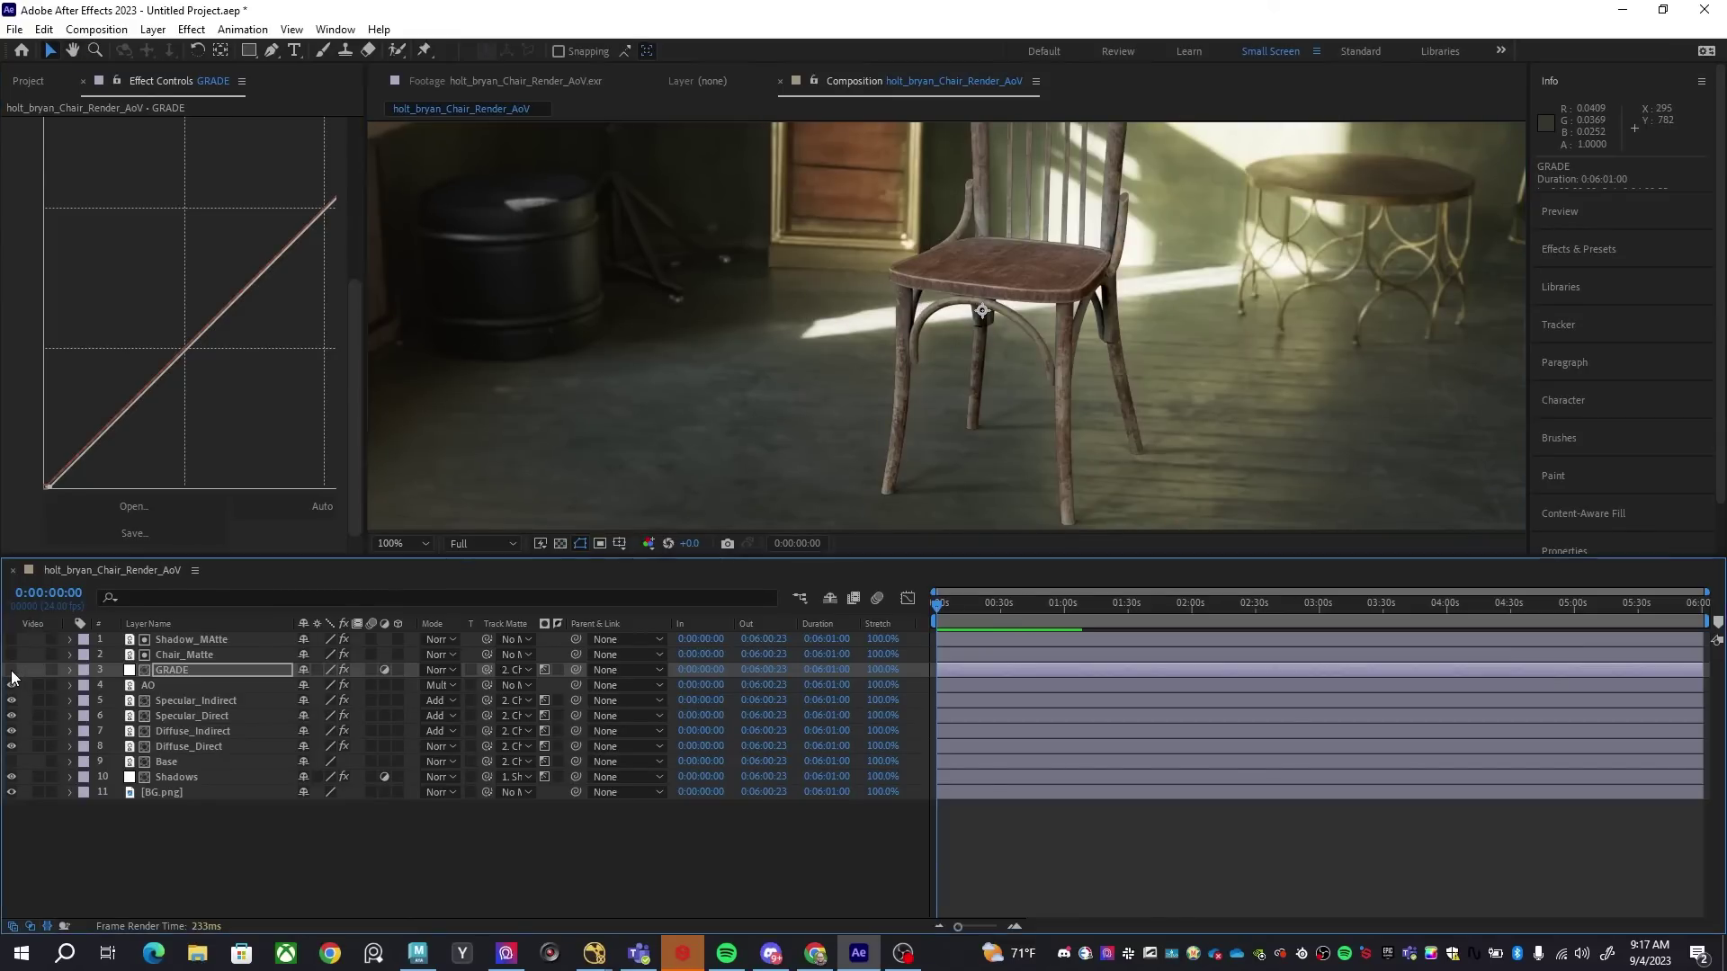
{"action": "left_click", "coordinate": [12, 670]}
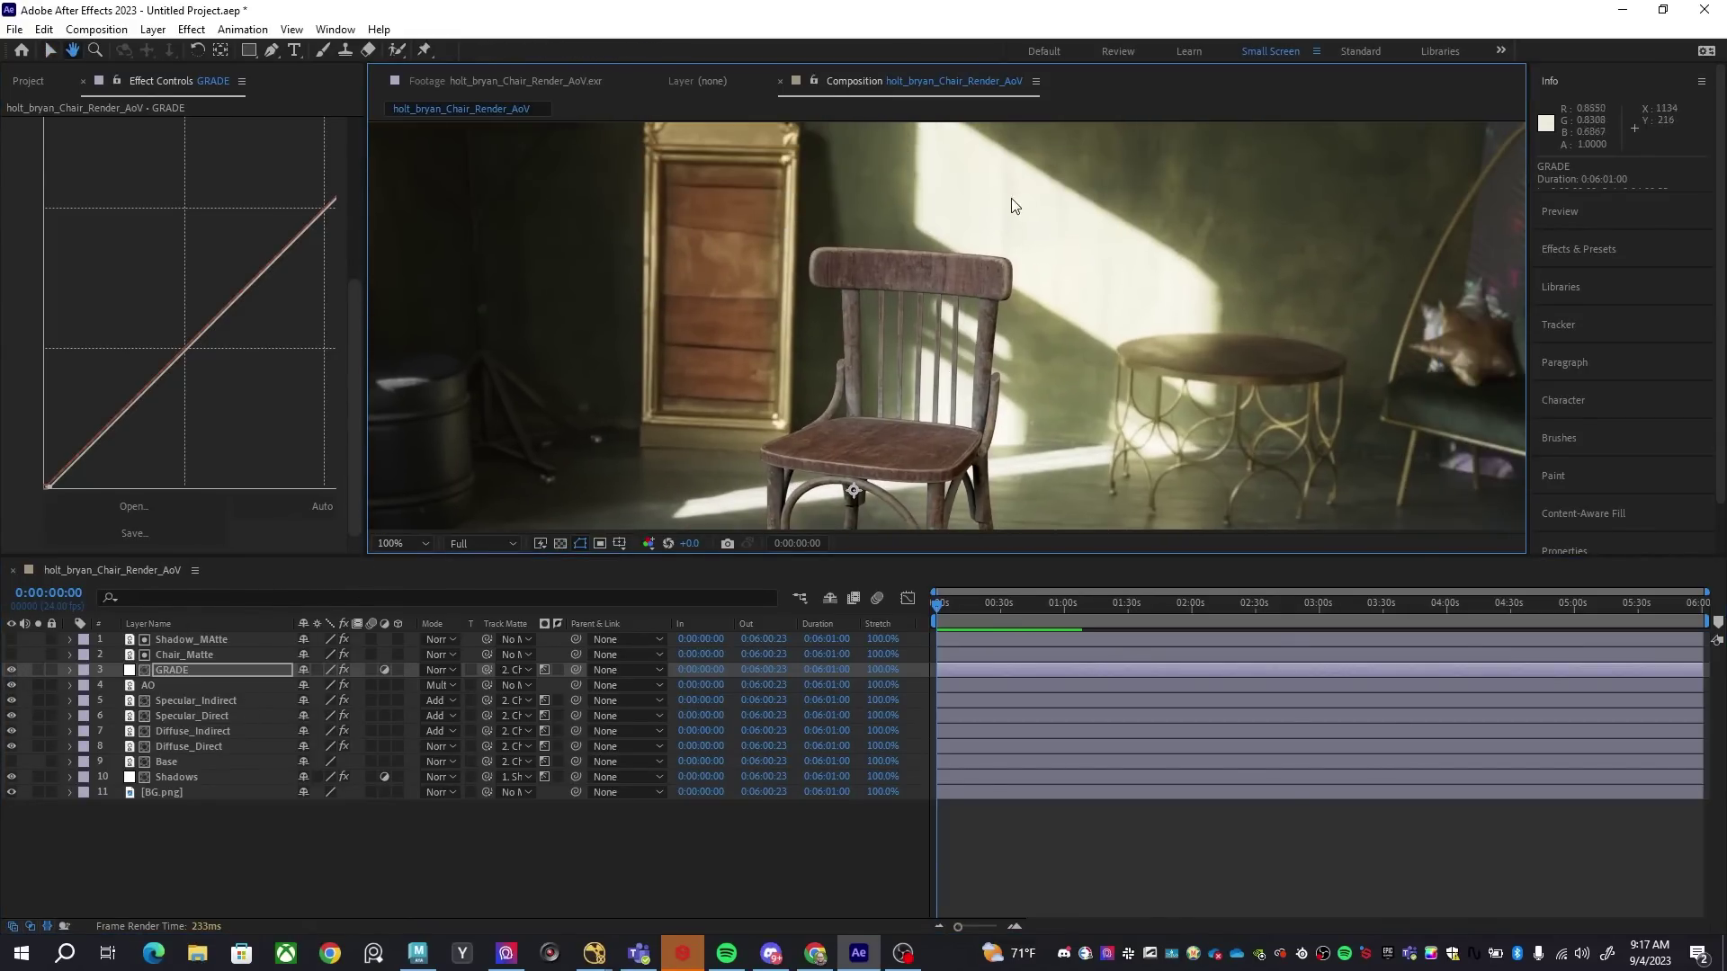
Inspect the magnified chair spindles and widen the Curves graph for finer adjustment
{"action": "scroll", "coordinate": [1180, 332], "scroll_direction": "up", "scroll_amount": 5}
{"action": "left_click_drag", "start_coordinate": [1180, 332], "coordinate": [647, 272]}
{"action": "scroll", "coordinate": [897, 342], "scroll_direction": "down", "scroll_amount": 2}
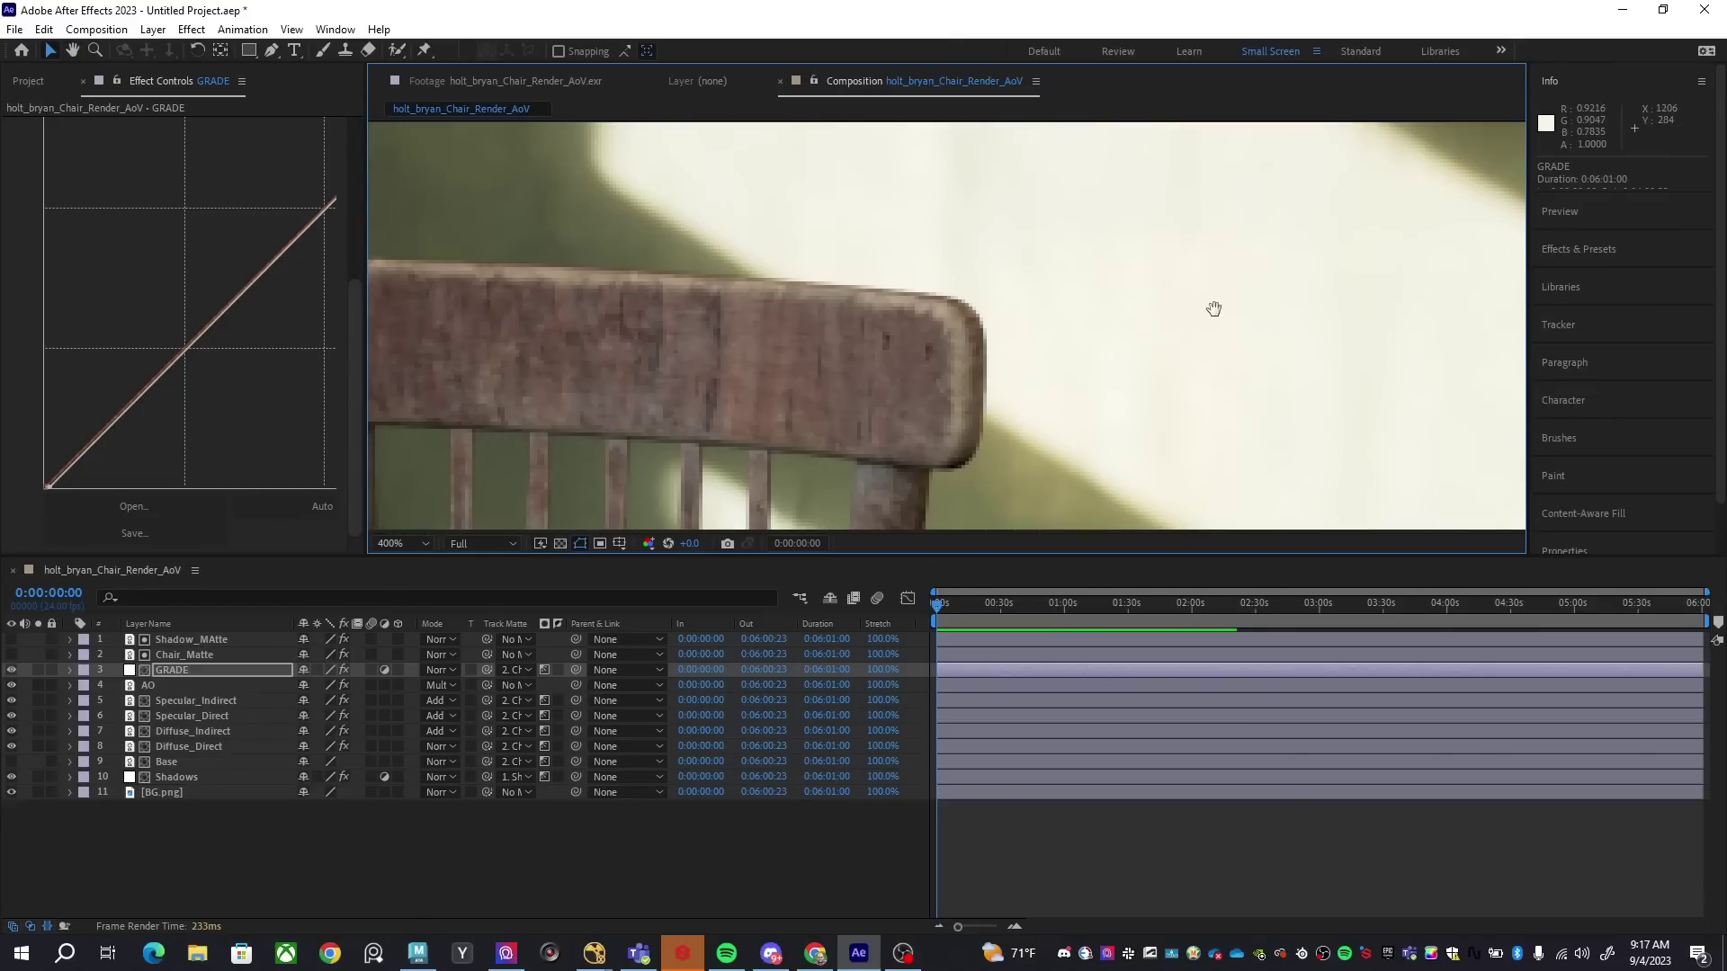
{"action": "left_click_drag", "start_coordinate": [1214, 309], "coordinate": [917, 322]}
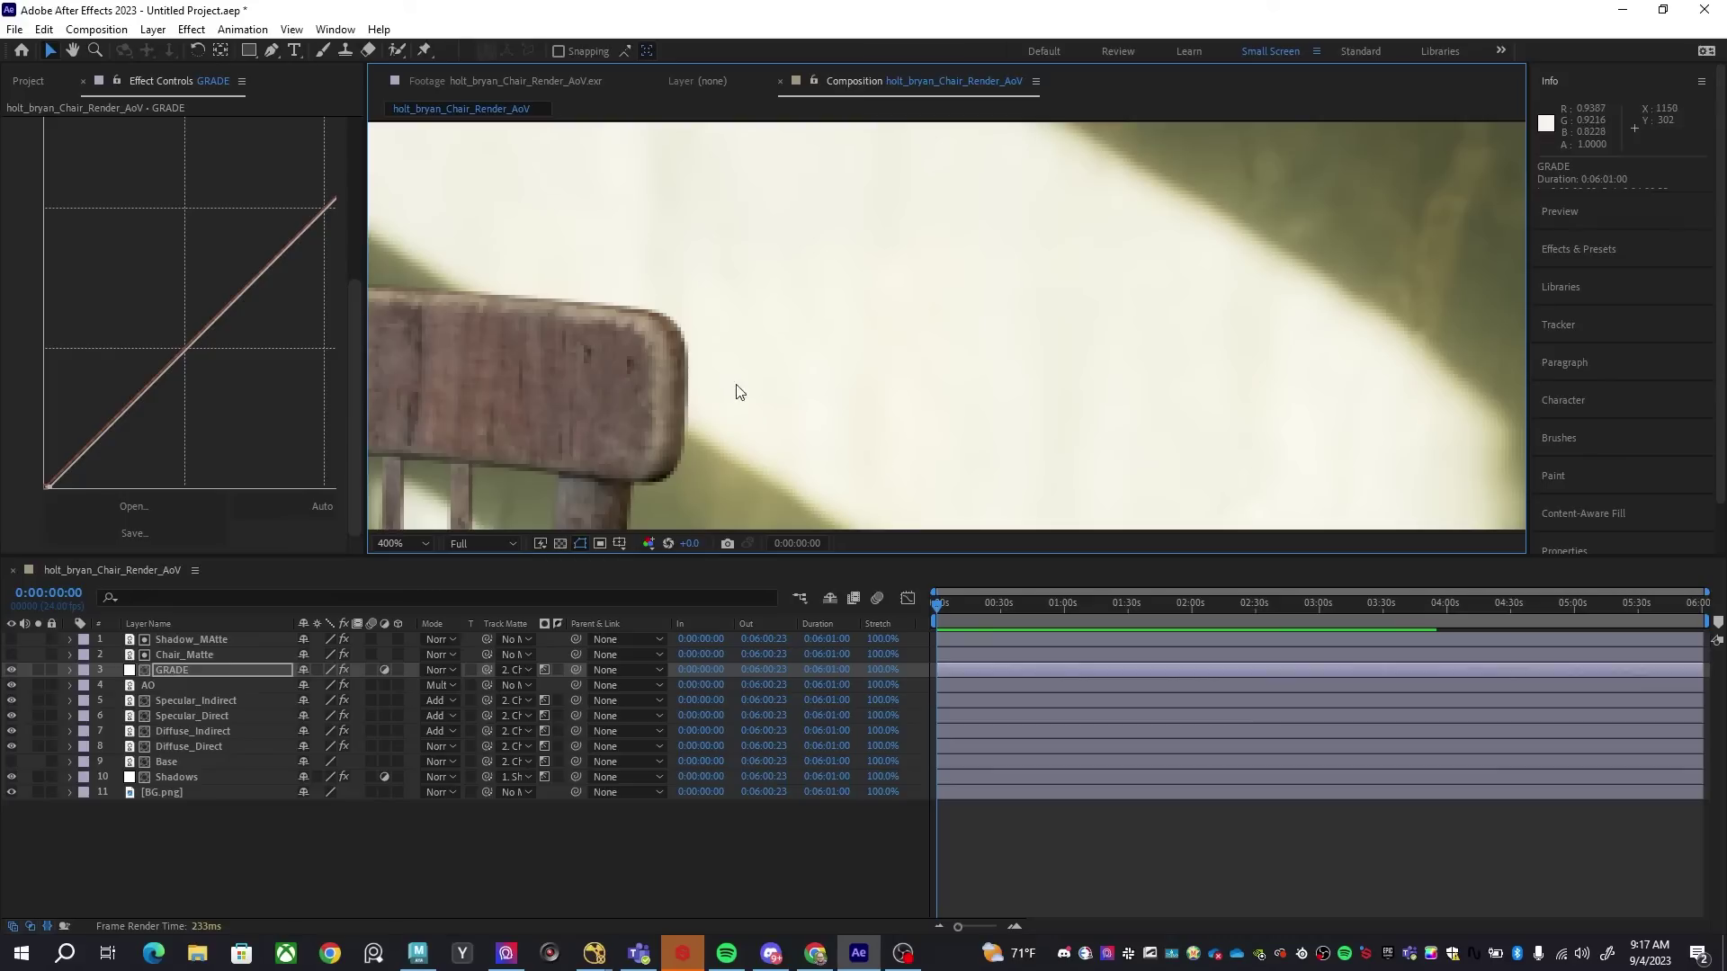
{"action": "scroll", "coordinate": [611, 351], "scroll_direction": "down", "scroll_amount": 4}
{"action": "scroll", "coordinate": [836, 144], "scroll_direction": "up", "scroll_amount": 1}
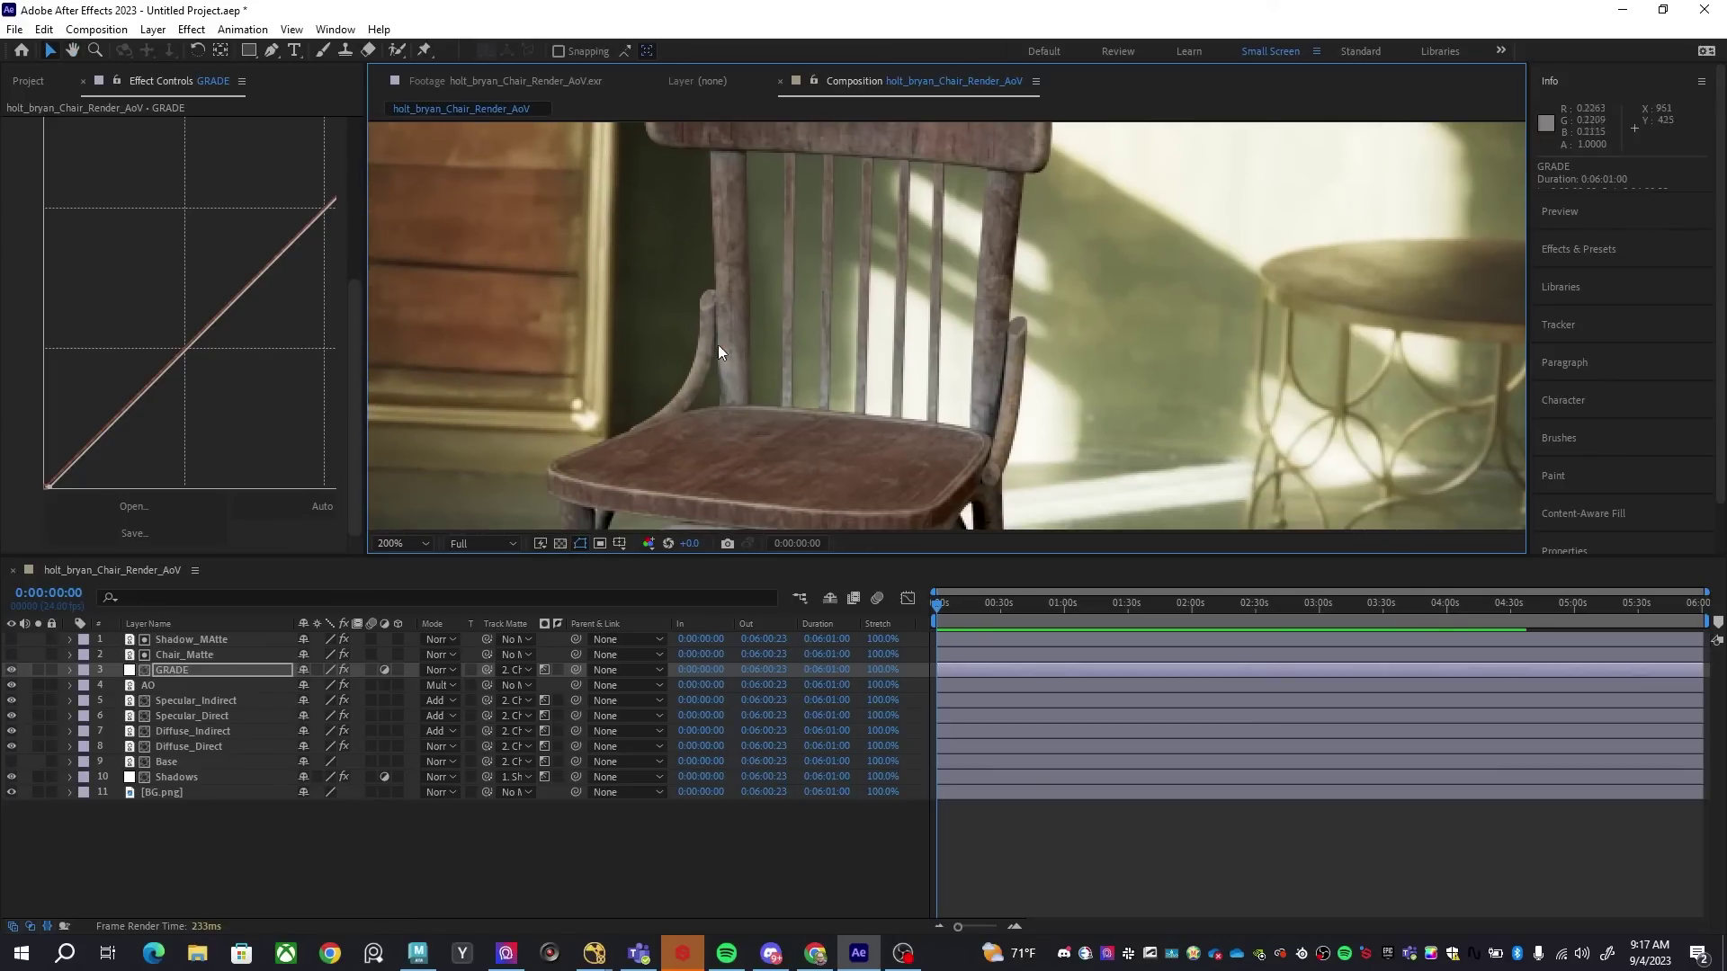
{"action": "scroll", "coordinate": [736, 359], "scroll_direction": "up", "scroll_amount": 3}
{"action": "scroll", "coordinate": [810, 364], "scroll_direction": "up", "scroll_amount": 4}
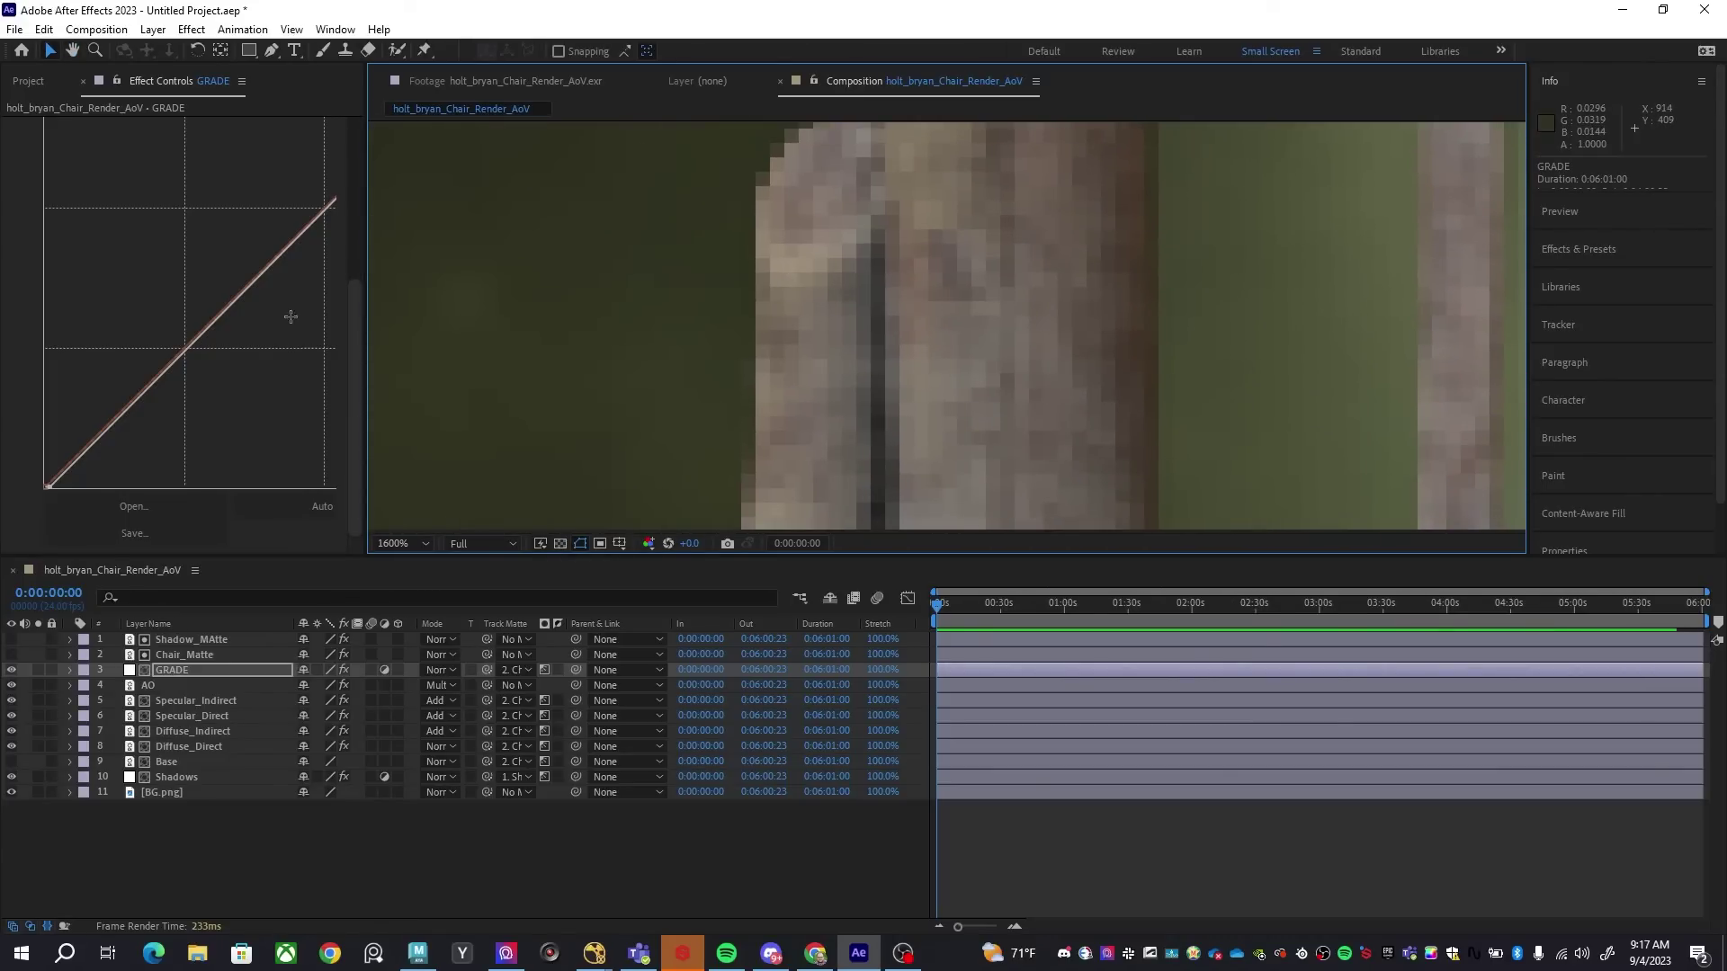
{"action": "left_click_drag", "start_coordinate": [367, 506], "coordinate": [791, 463]}
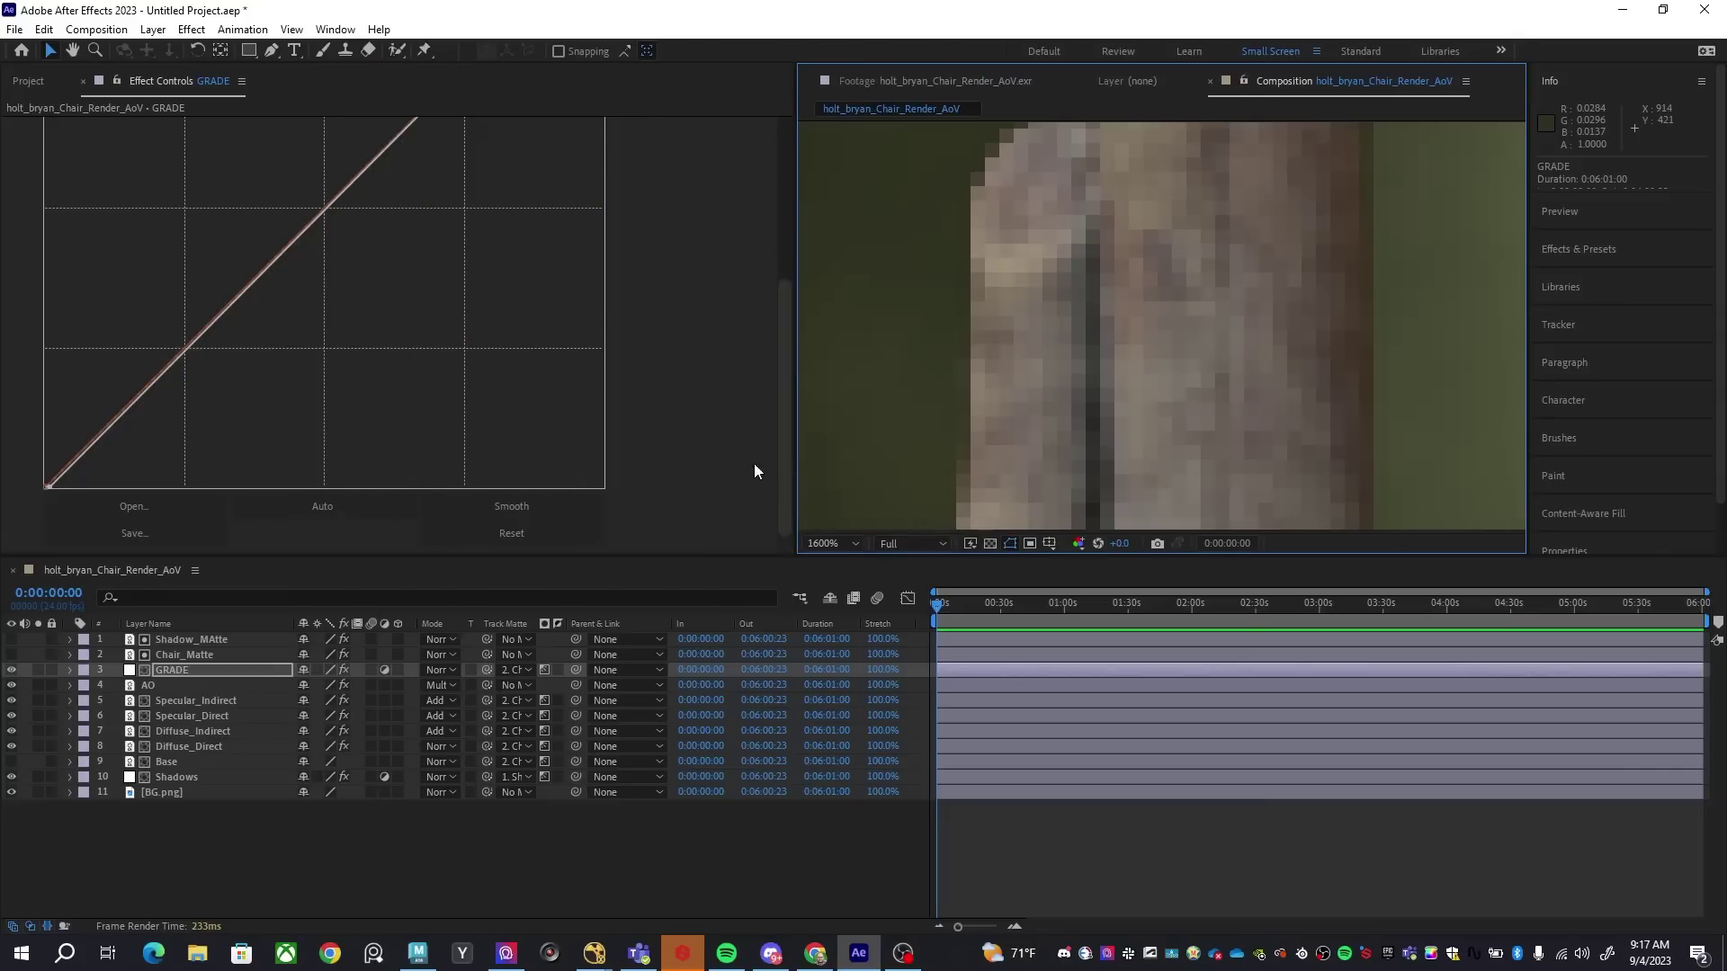
{"action": "scroll", "coordinate": [1271, 310], "scroll_direction": "down", "scroll_amount": 5}
{"action": "left_click_drag", "start_coordinate": [1271, 311], "coordinate": [1199, 392]}
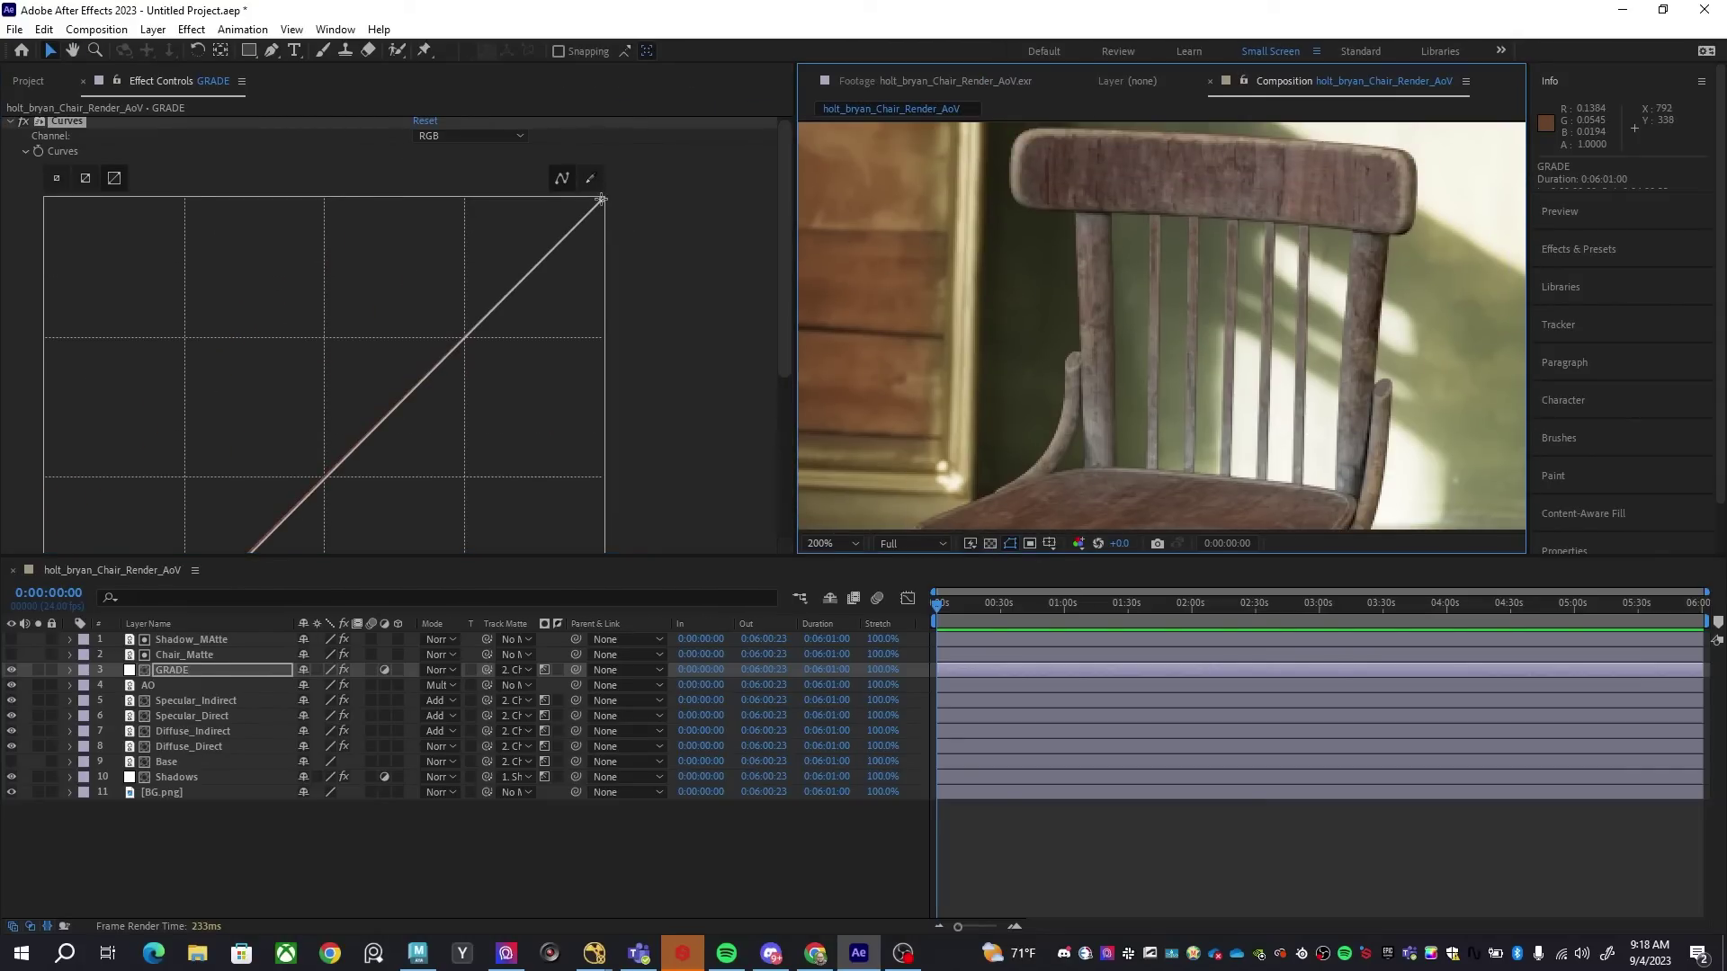
Pull the curve's white point left and lift a midpoint, then toggle visibility to compare
{"action": "left_click_drag", "start_coordinate": [601, 198], "coordinate": [538, 198]}
{"action": "scroll", "coordinate": [1254, 320], "scroll_direction": "down", "scroll_amount": 2}
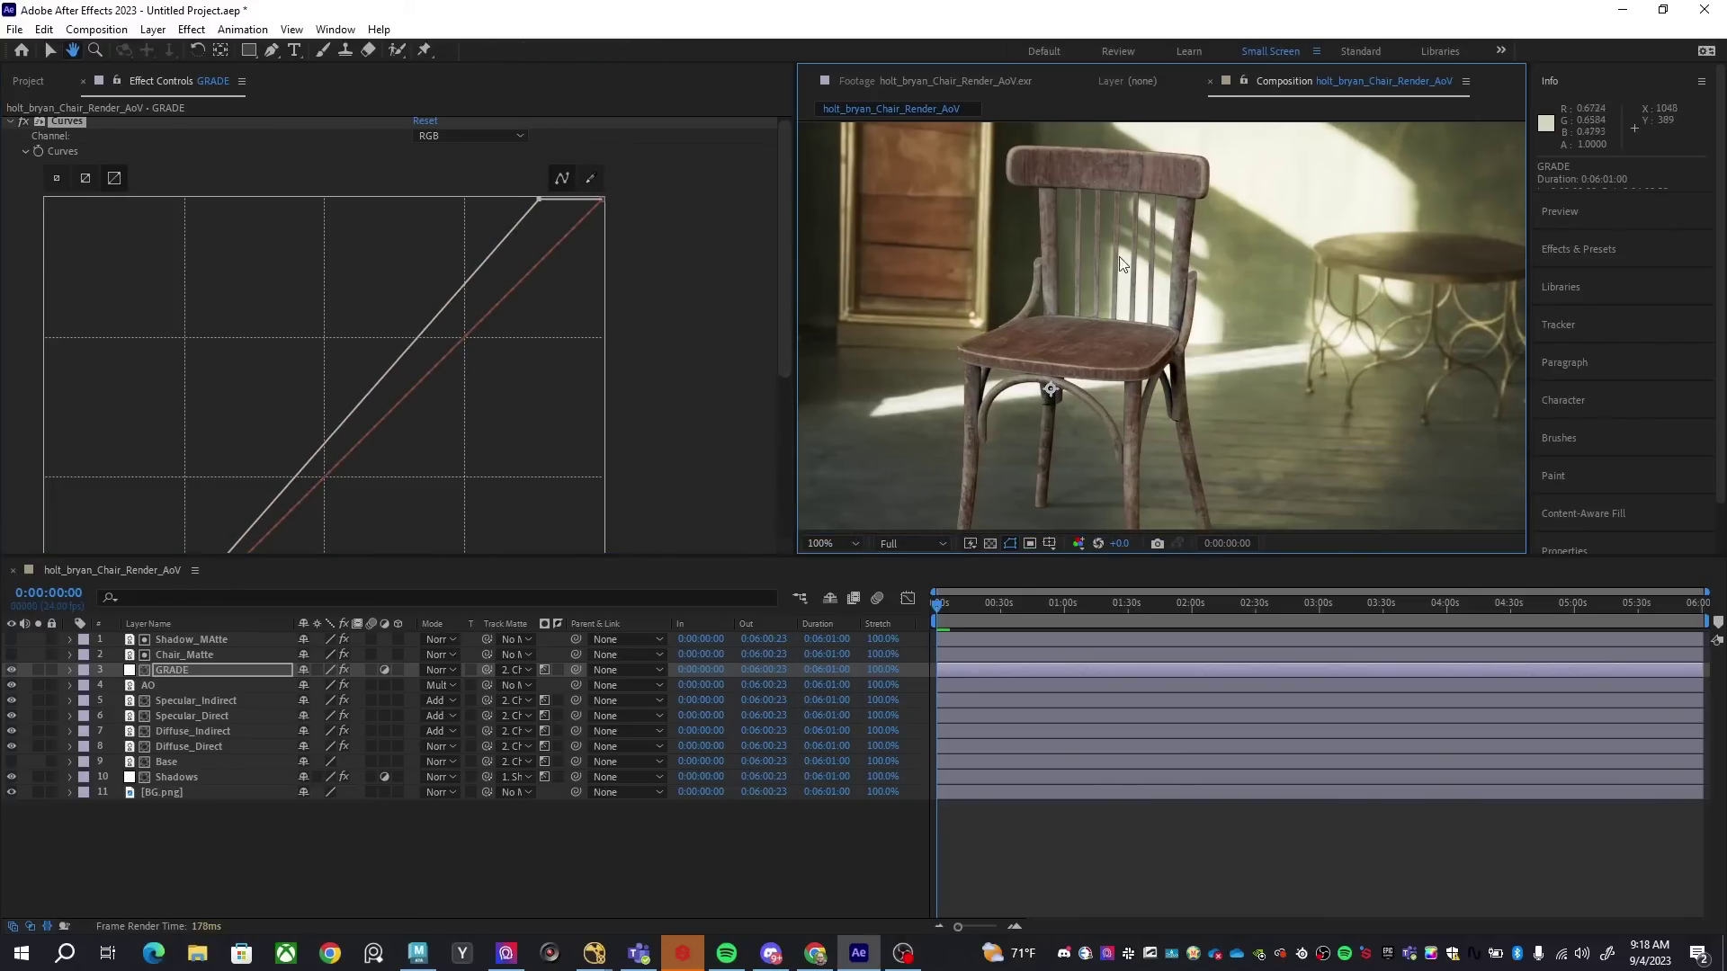
{"action": "scroll", "coordinate": [1218, 376], "scroll_direction": "down", "scroll_amount": 1}
{"action": "scroll", "coordinate": [1128, 364], "scroll_direction": "up", "scroll_amount": 1}
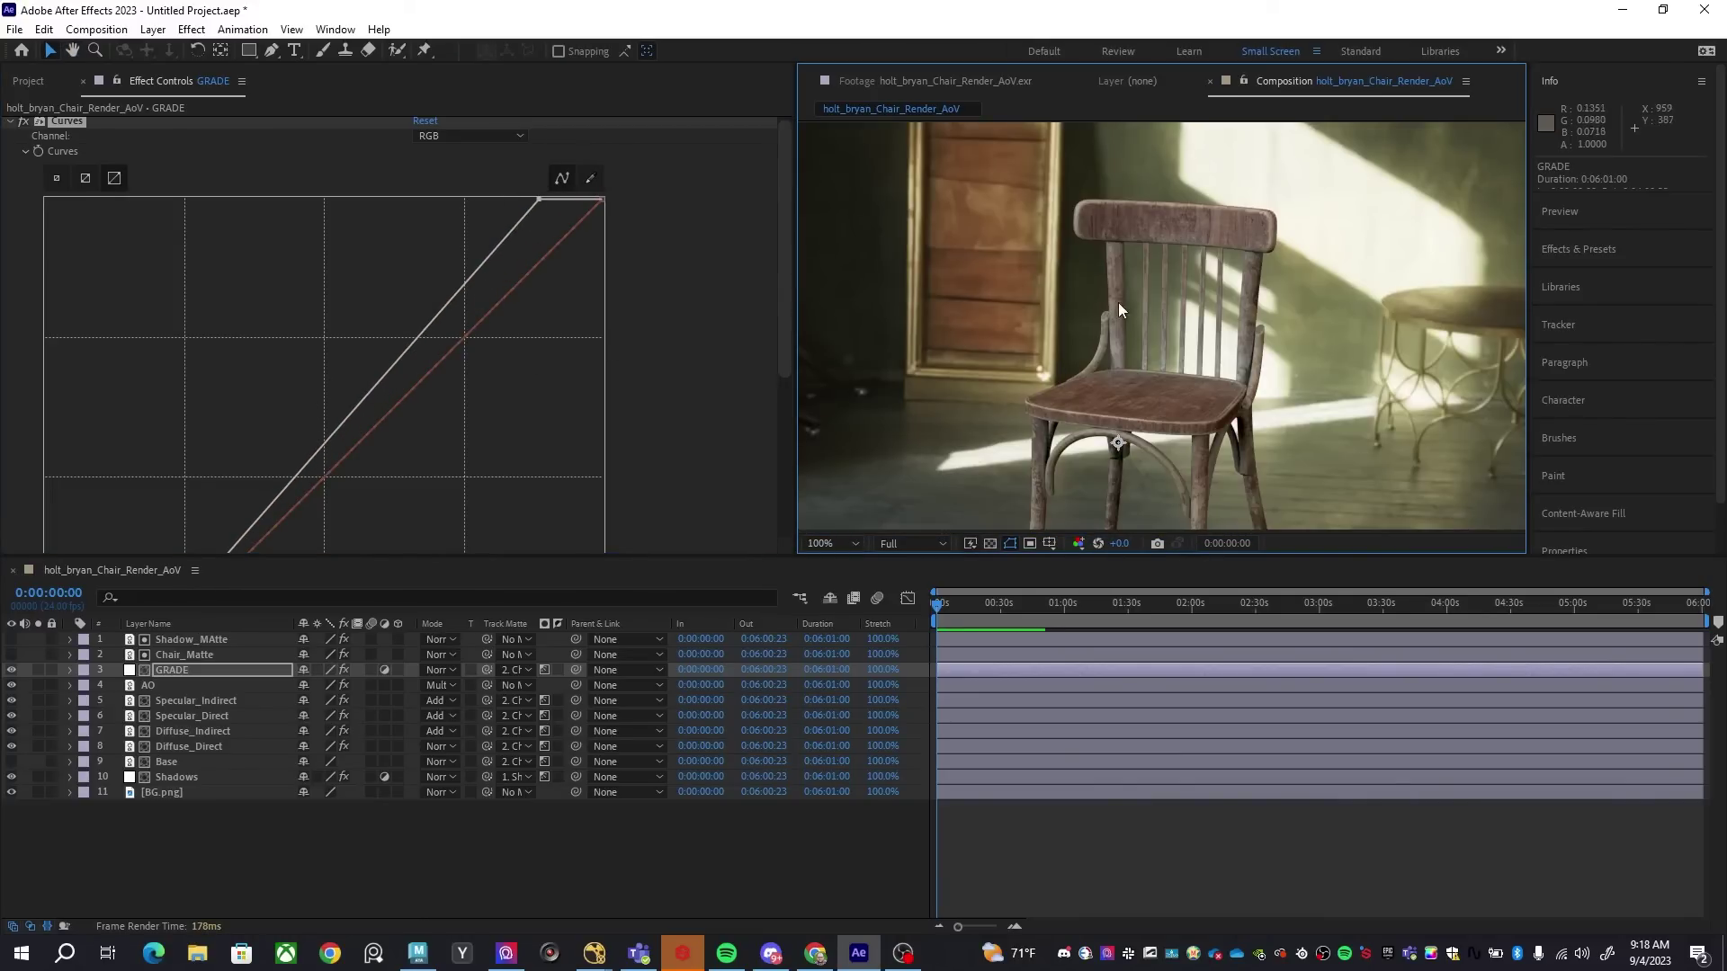
{"action": "left_click_drag", "start_coordinate": [785, 359], "coordinate": [762, 411]}
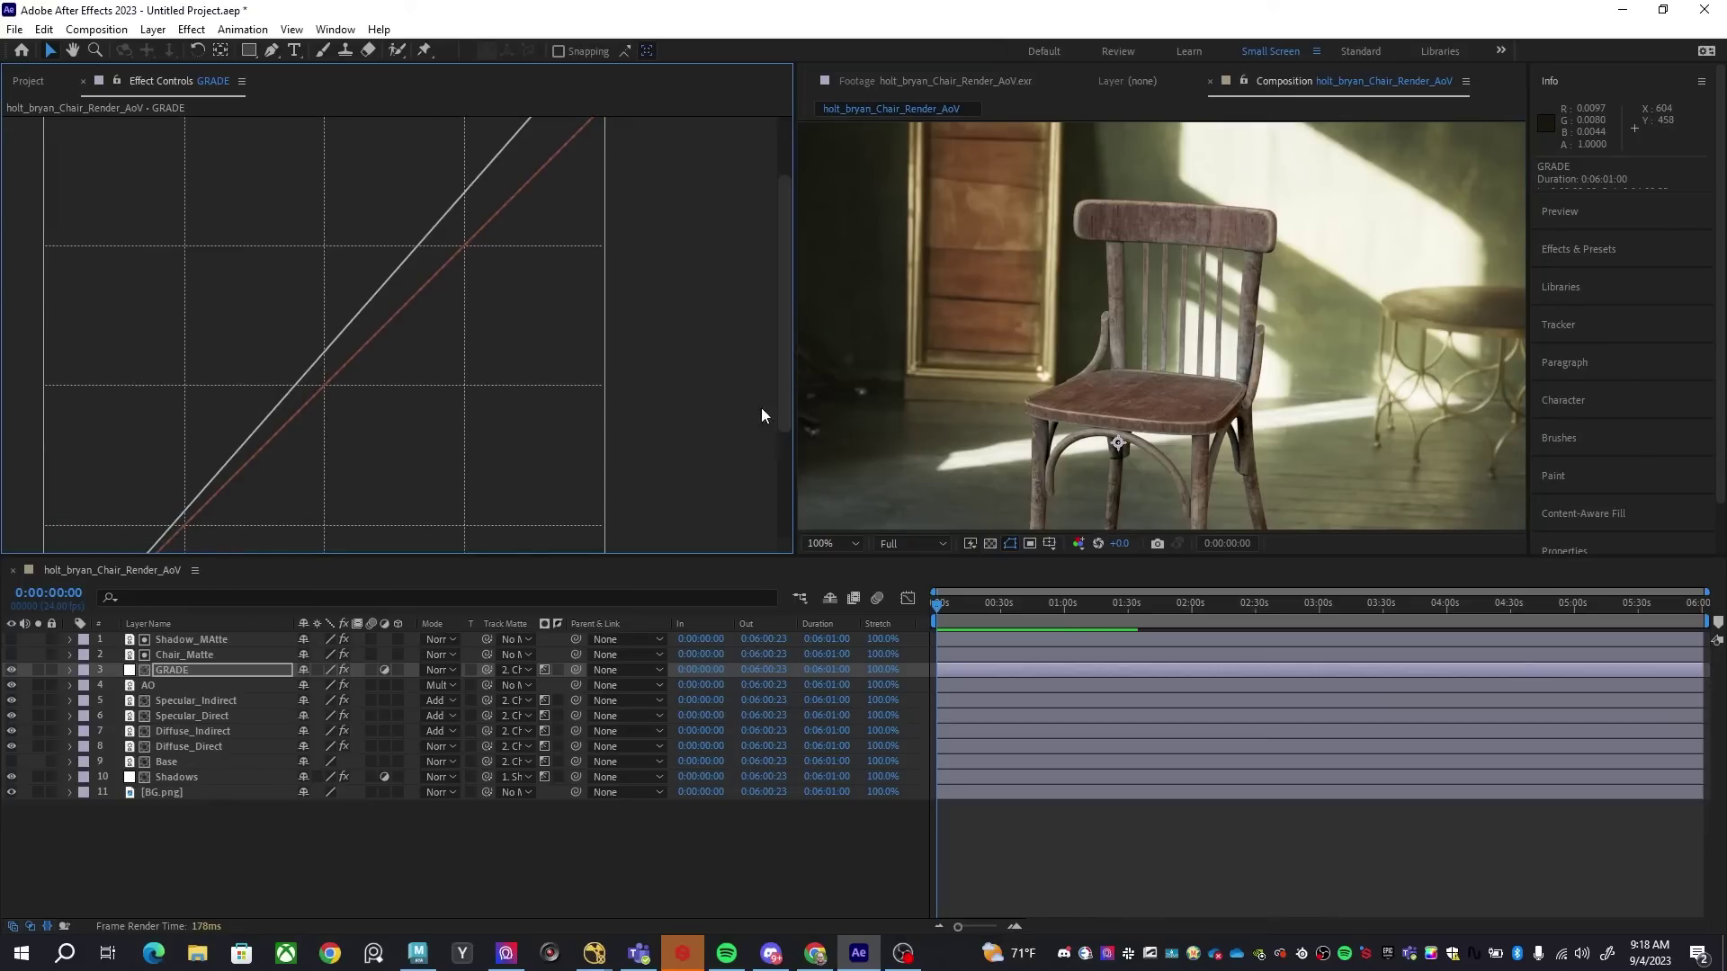
{"action": "left_click_drag", "start_coordinate": [310, 372], "coordinate": [288, 353]}
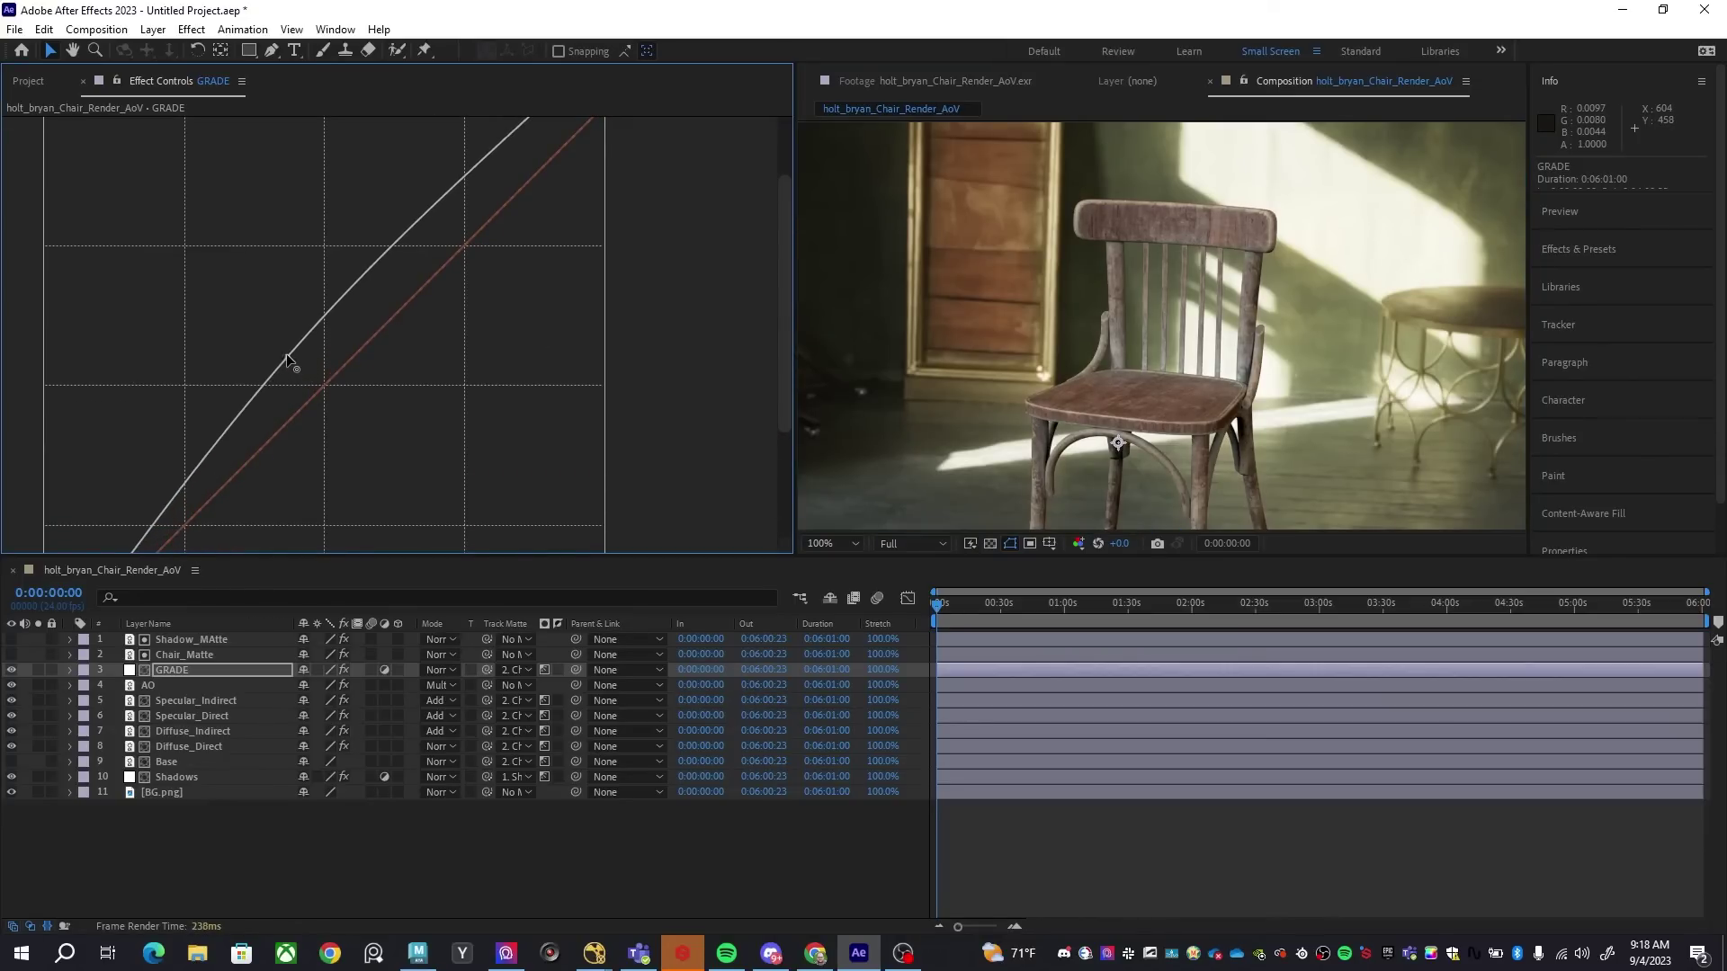
{"action": "scroll", "coordinate": [1169, 402], "scroll_direction": "down", "scroll_amount": 1}
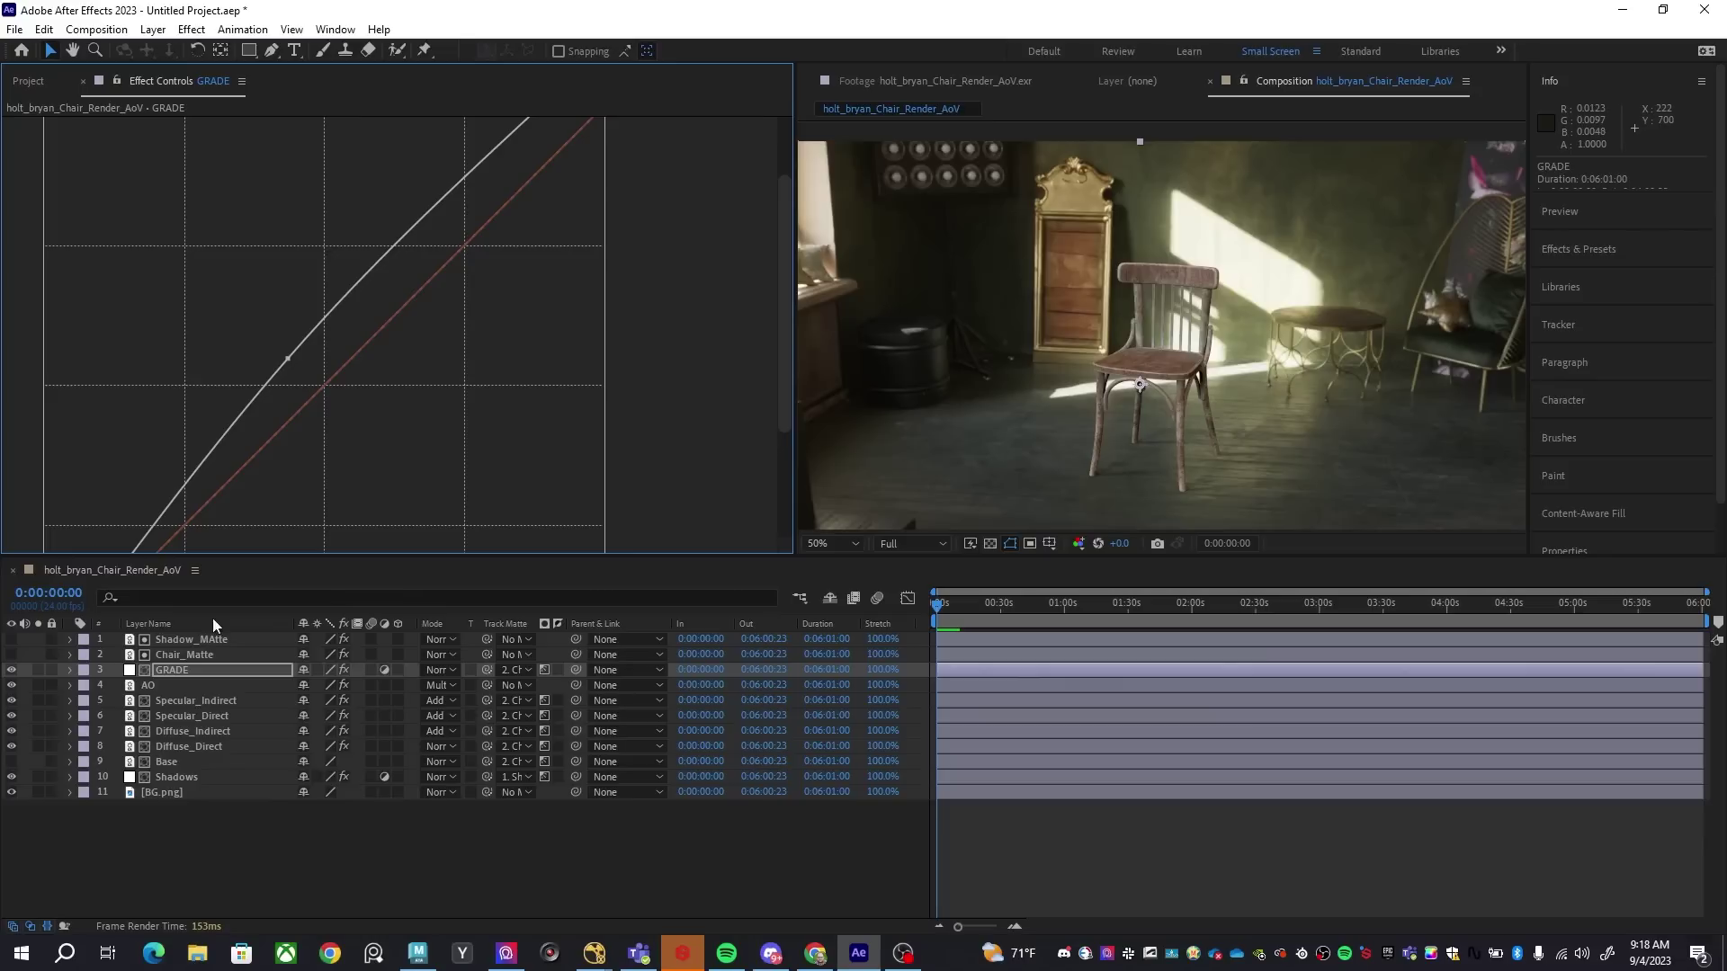
{"action": "left_click", "coordinate": [10, 672]}
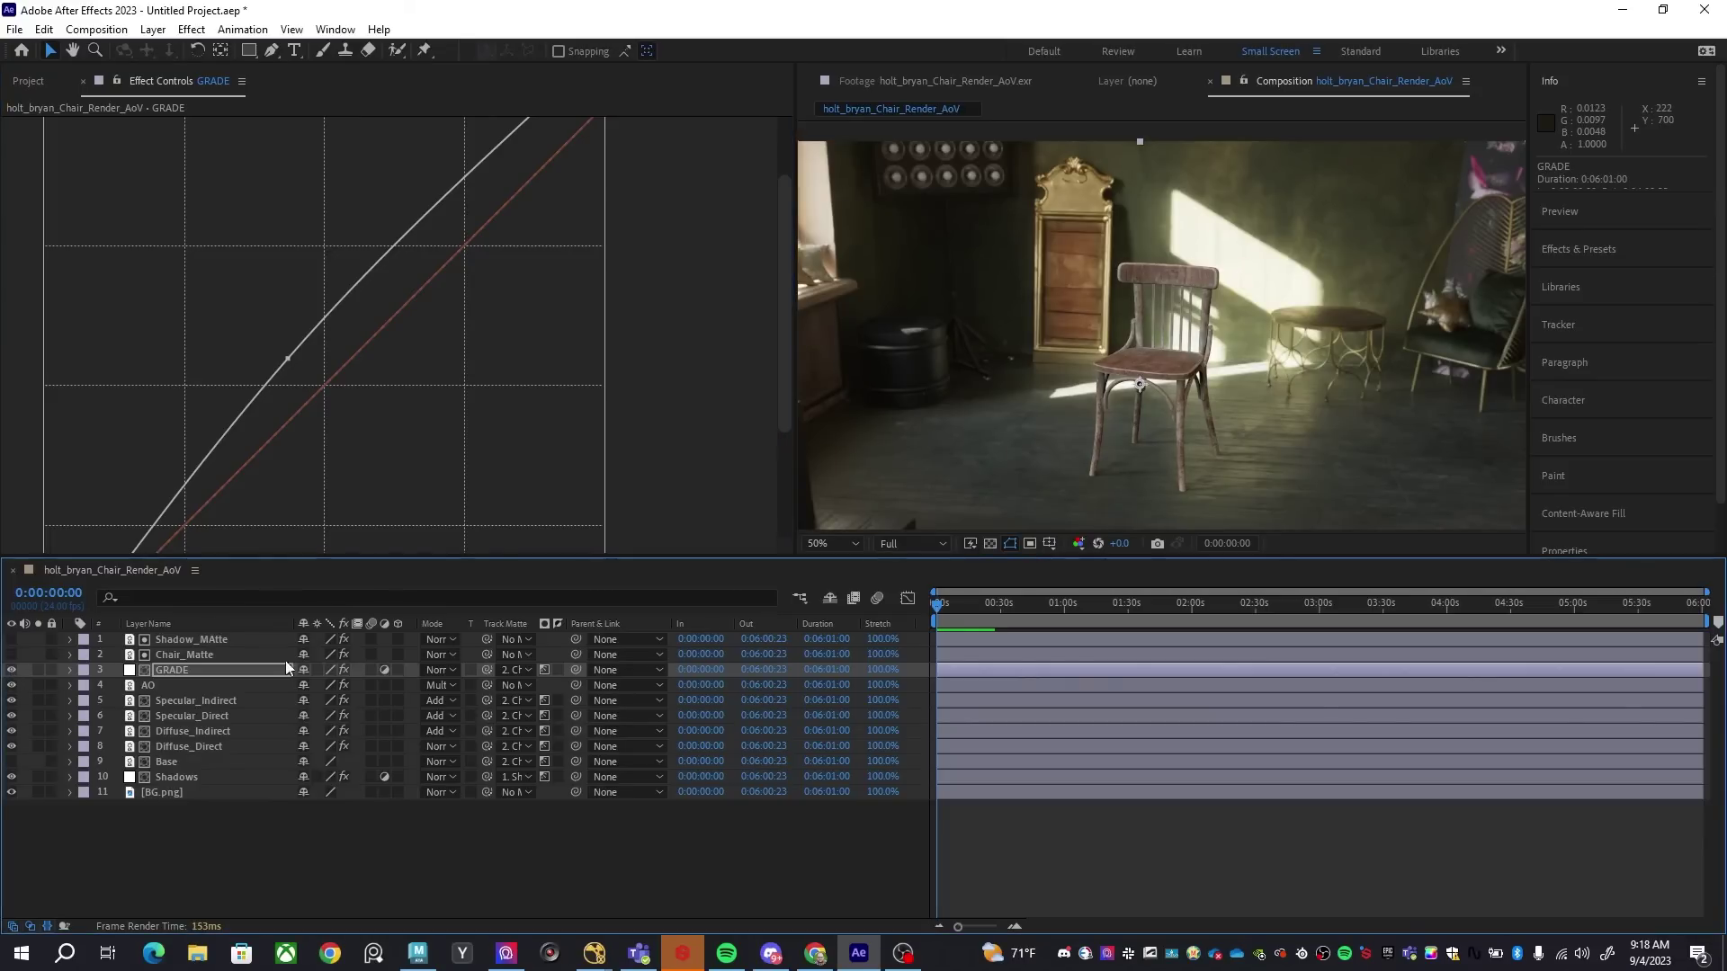
{"action": "scroll", "coordinate": [1242, 376], "scroll_direction": "up", "scroll_amount": 4}
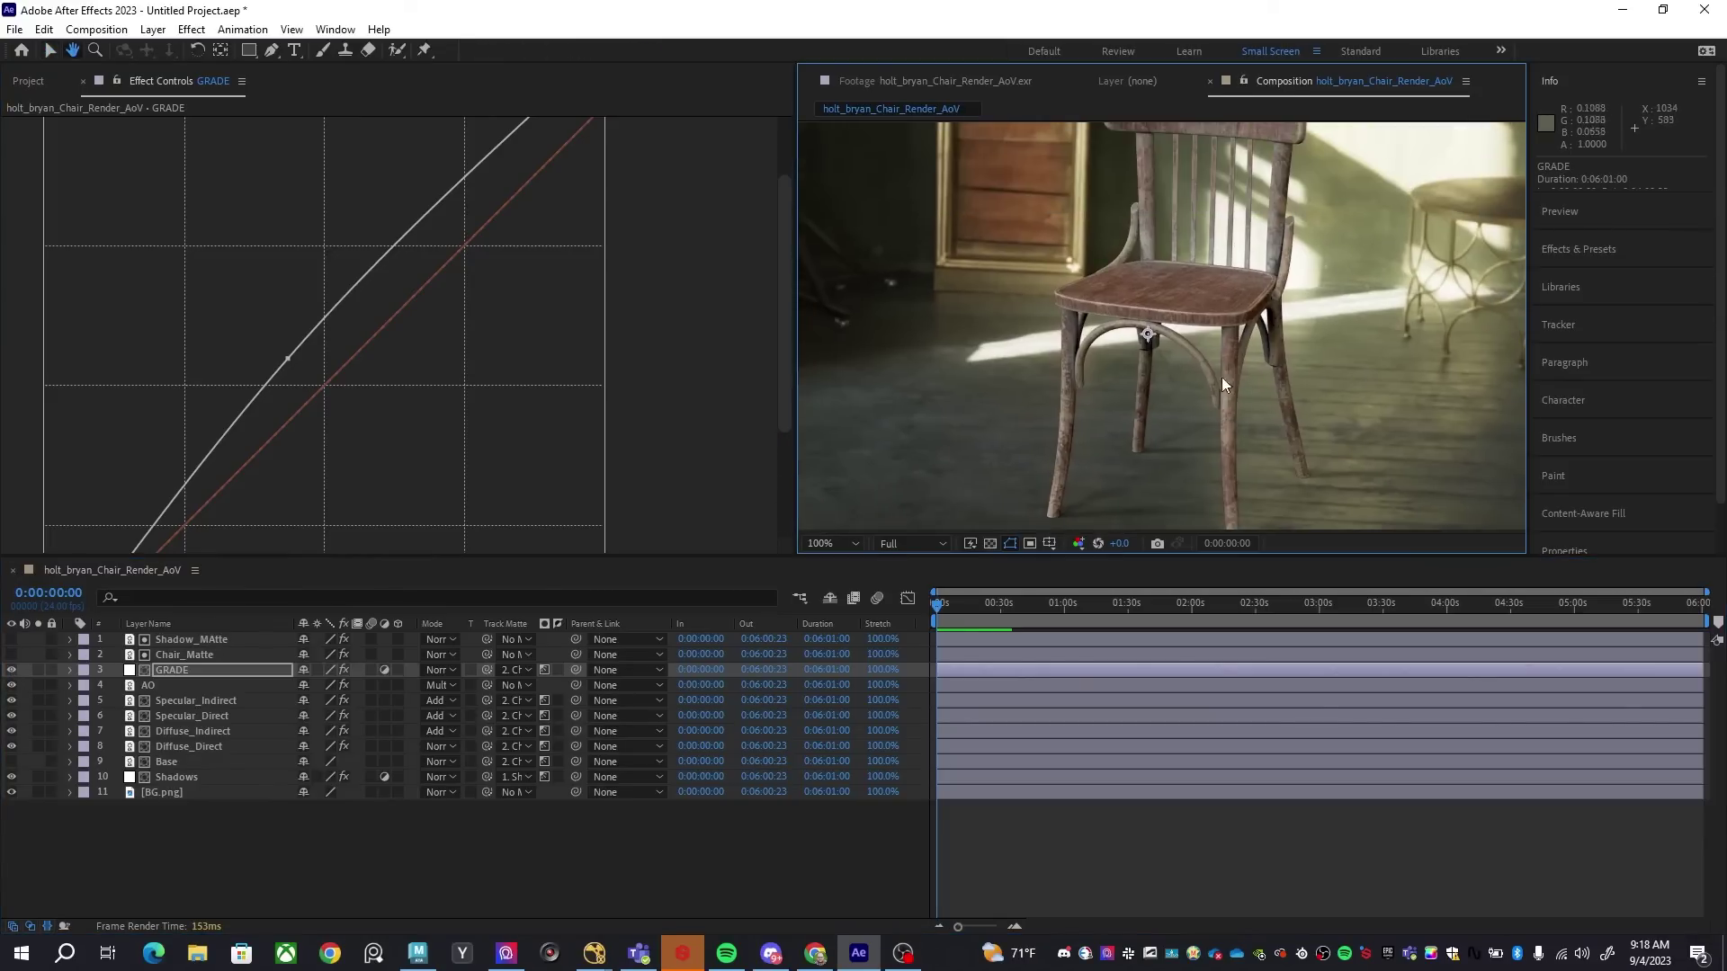
{"action": "scroll", "coordinate": [1244, 366], "scroll_direction": "down", "scroll_amount": 2}
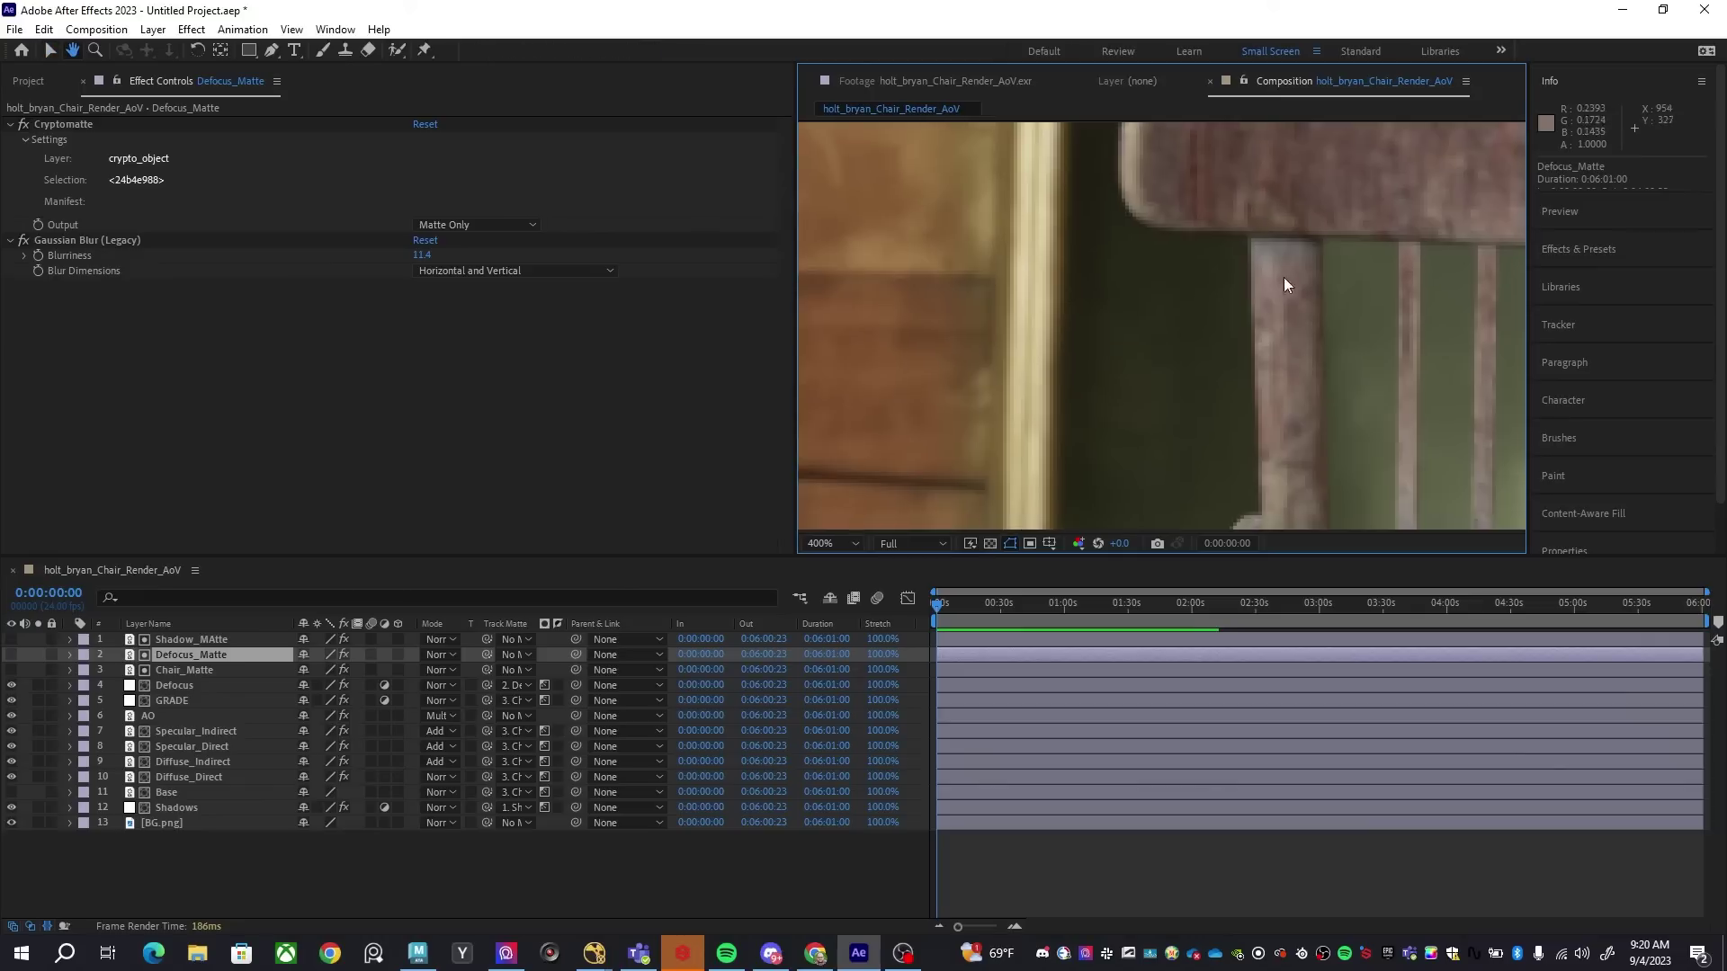
Zoom and pan across the chair slats to inspect the graded edges
{"action": "scroll", "coordinate": [1283, 277], "scroll_direction": "down", "scroll_amount": 4}
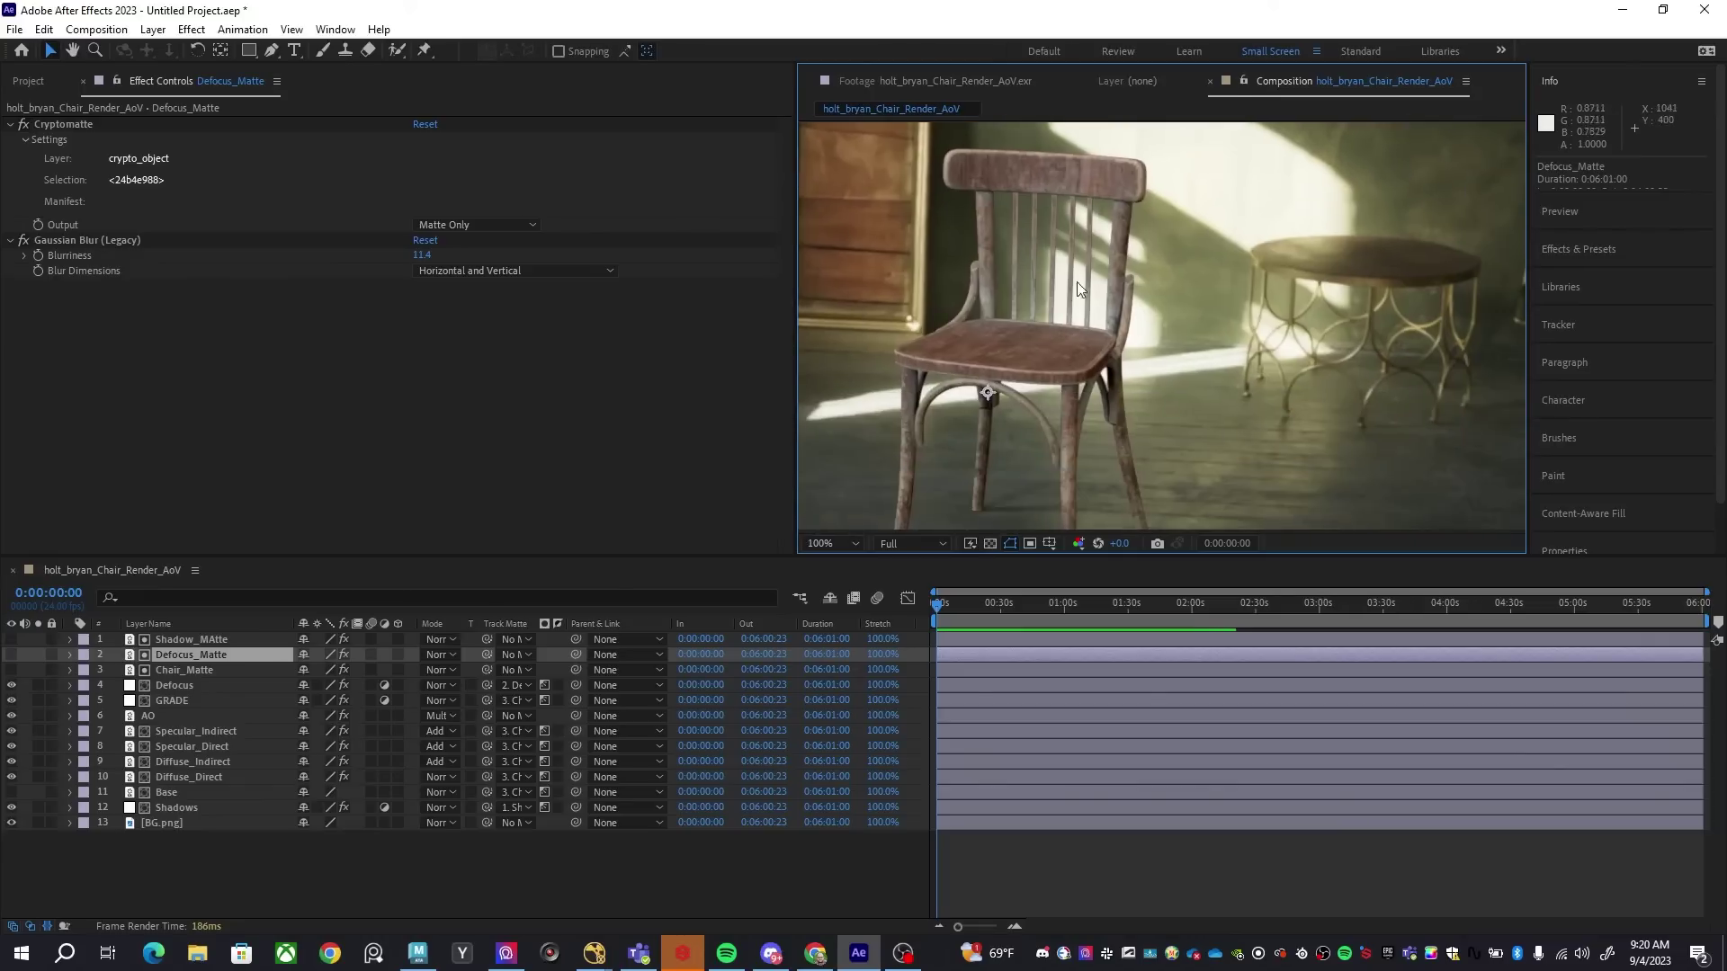
{"action": "scroll", "coordinate": [920, 408], "scroll_direction": "up", "scroll_amount": 2}
{"action": "scroll", "coordinate": [1181, 338], "scroll_direction": "down", "scroll_amount": 3}
{"action": "scroll", "coordinate": [1228, 408], "scroll_direction": "up", "scroll_amount": 7}
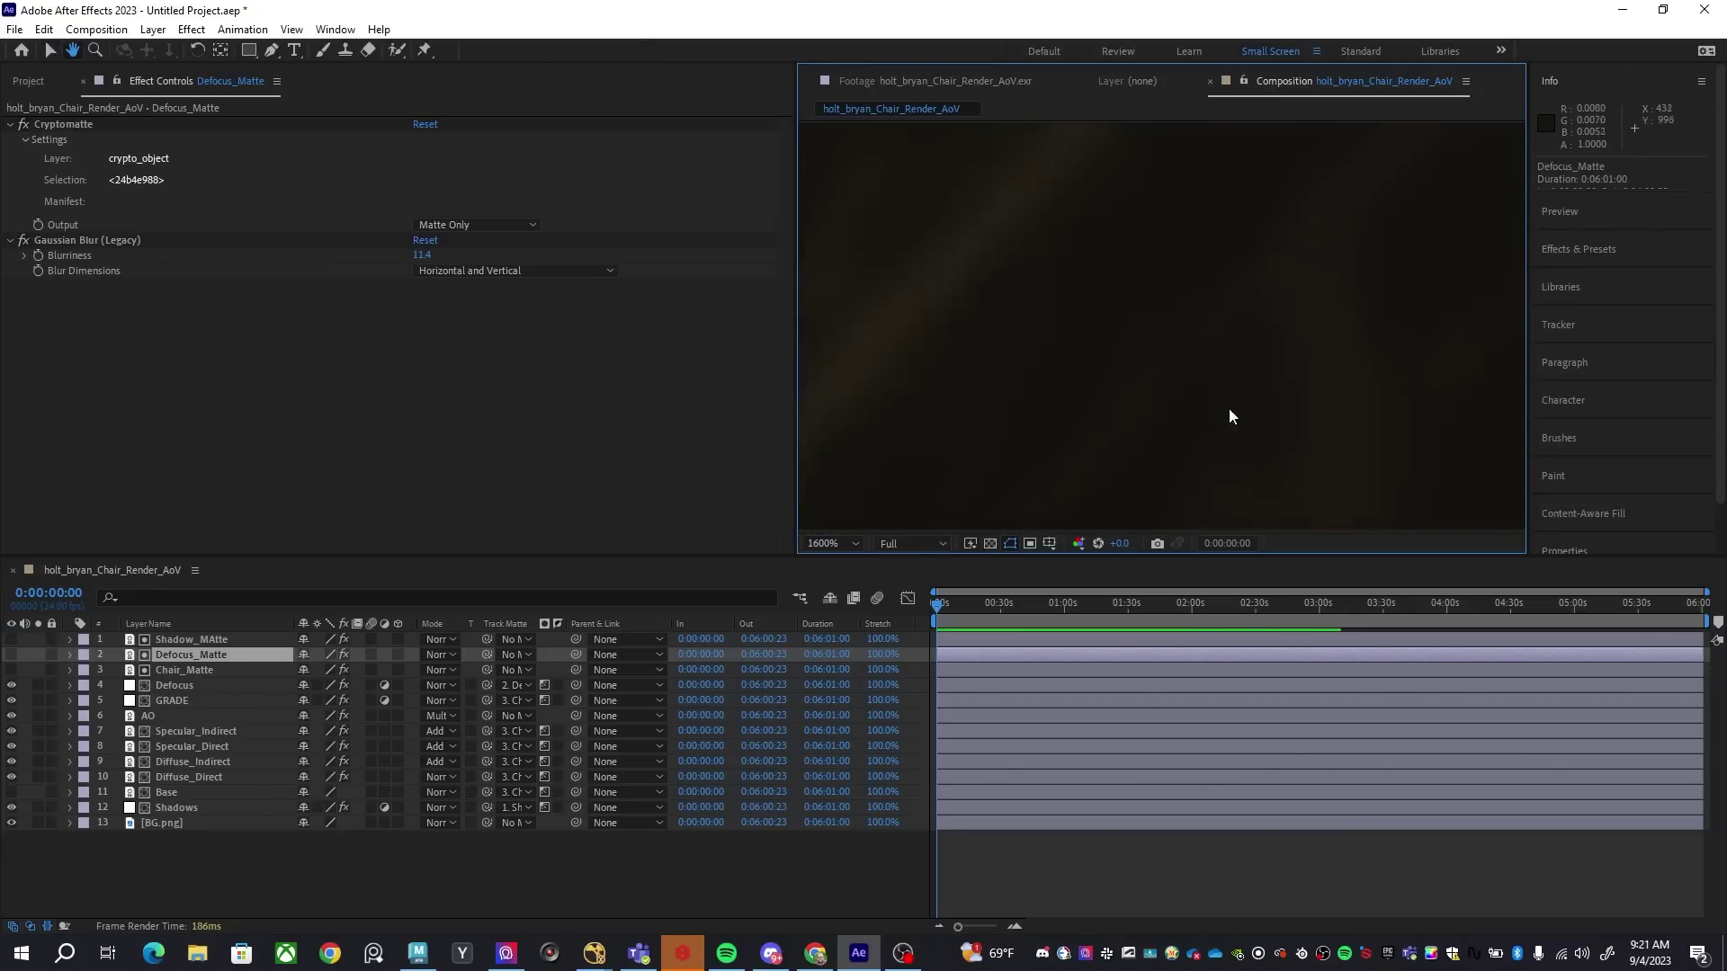
{"action": "left_click_drag", "start_coordinate": [1132, 365], "coordinate": [1202, 339]}
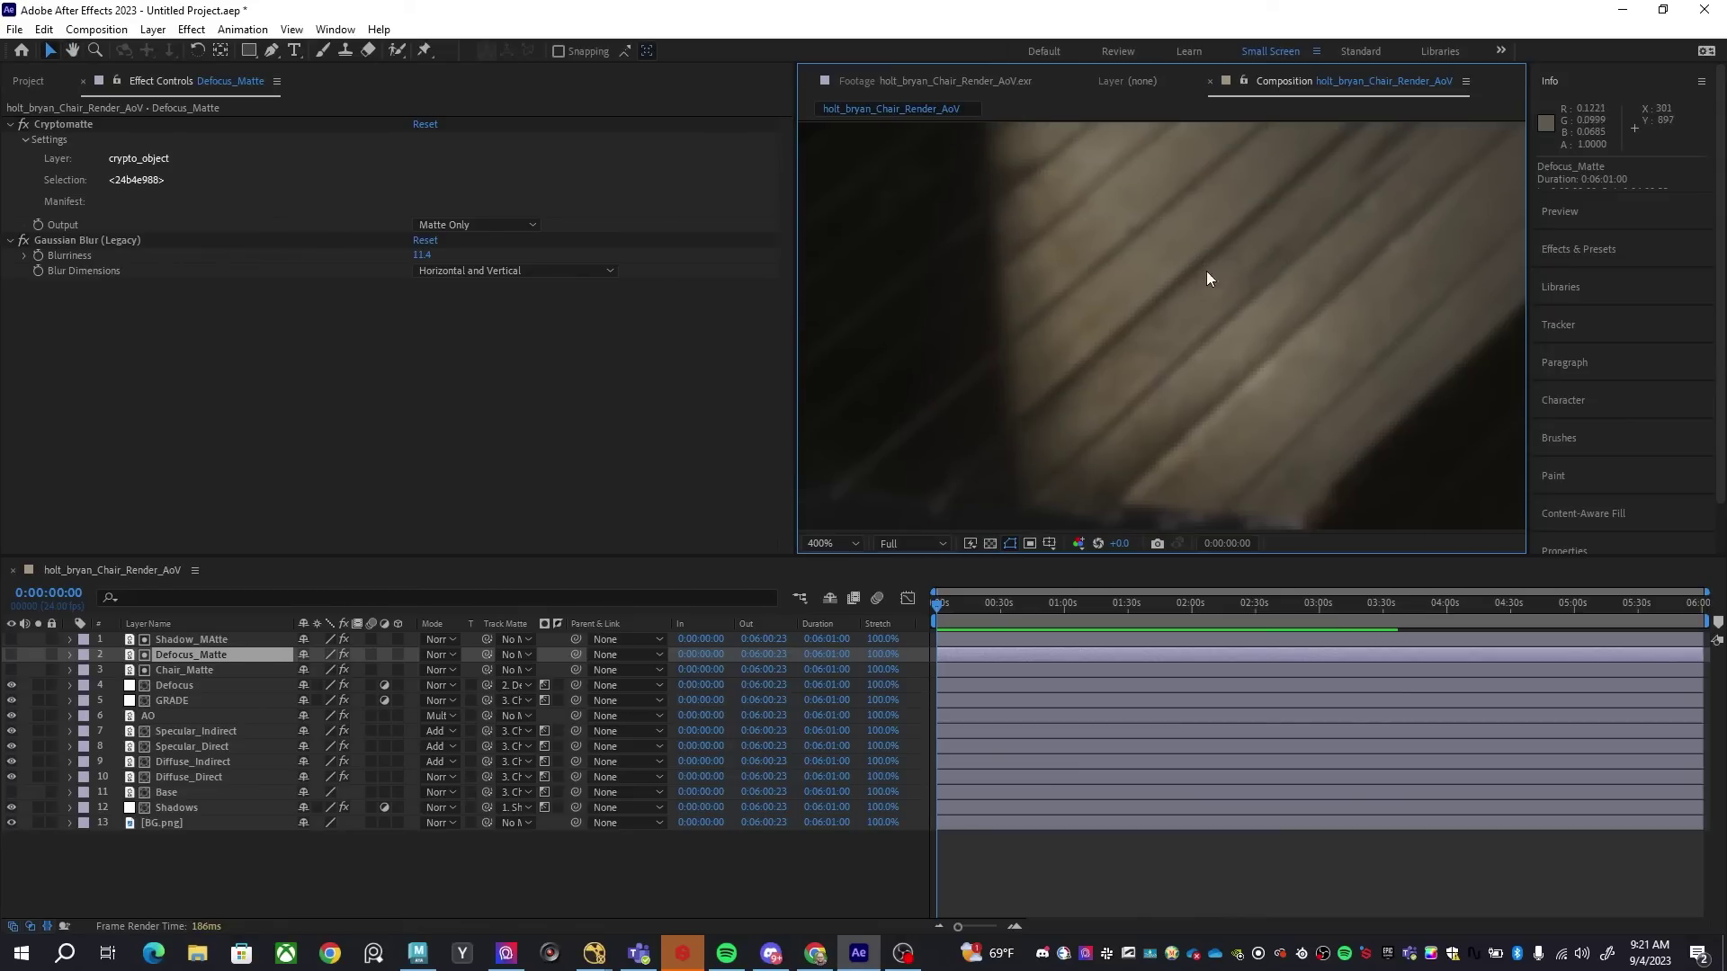
{"action": "scroll", "coordinate": [1260, 312], "scroll_direction": "up", "scroll_amount": 4}
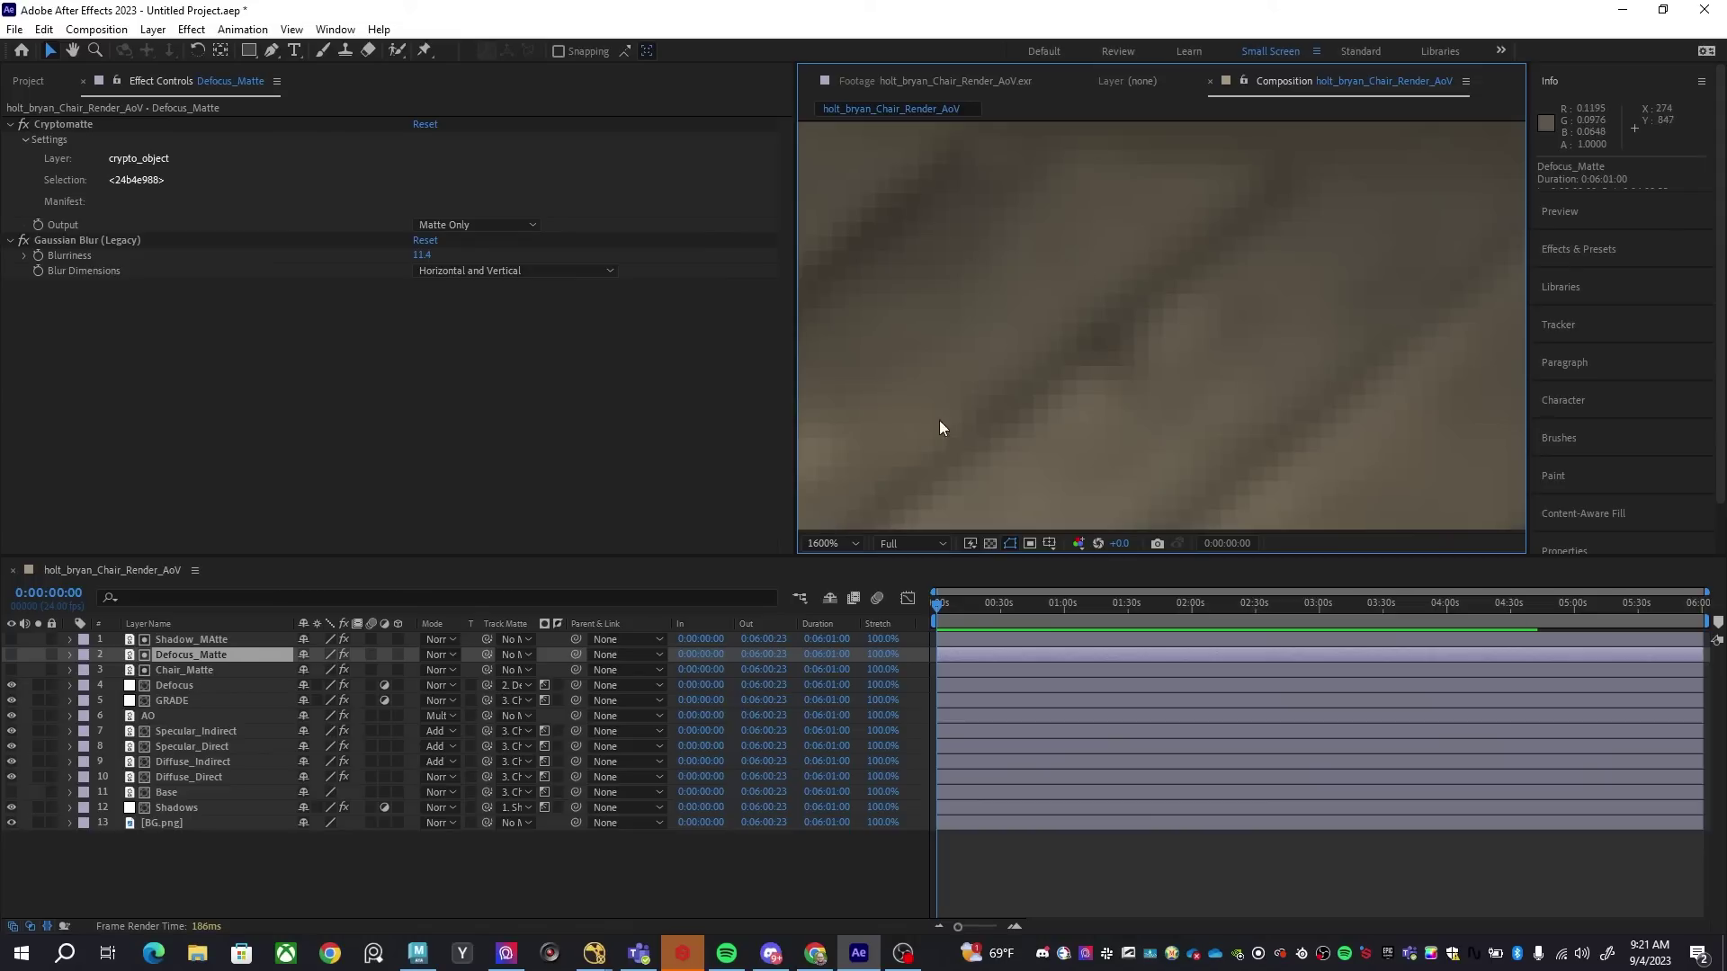
{"action": "scroll", "coordinate": [1130, 377], "scroll_direction": "down", "scroll_amount": 4}
{"action": "scroll", "coordinate": [1132, 321], "scroll_direction": "up", "scroll_amount": 4}
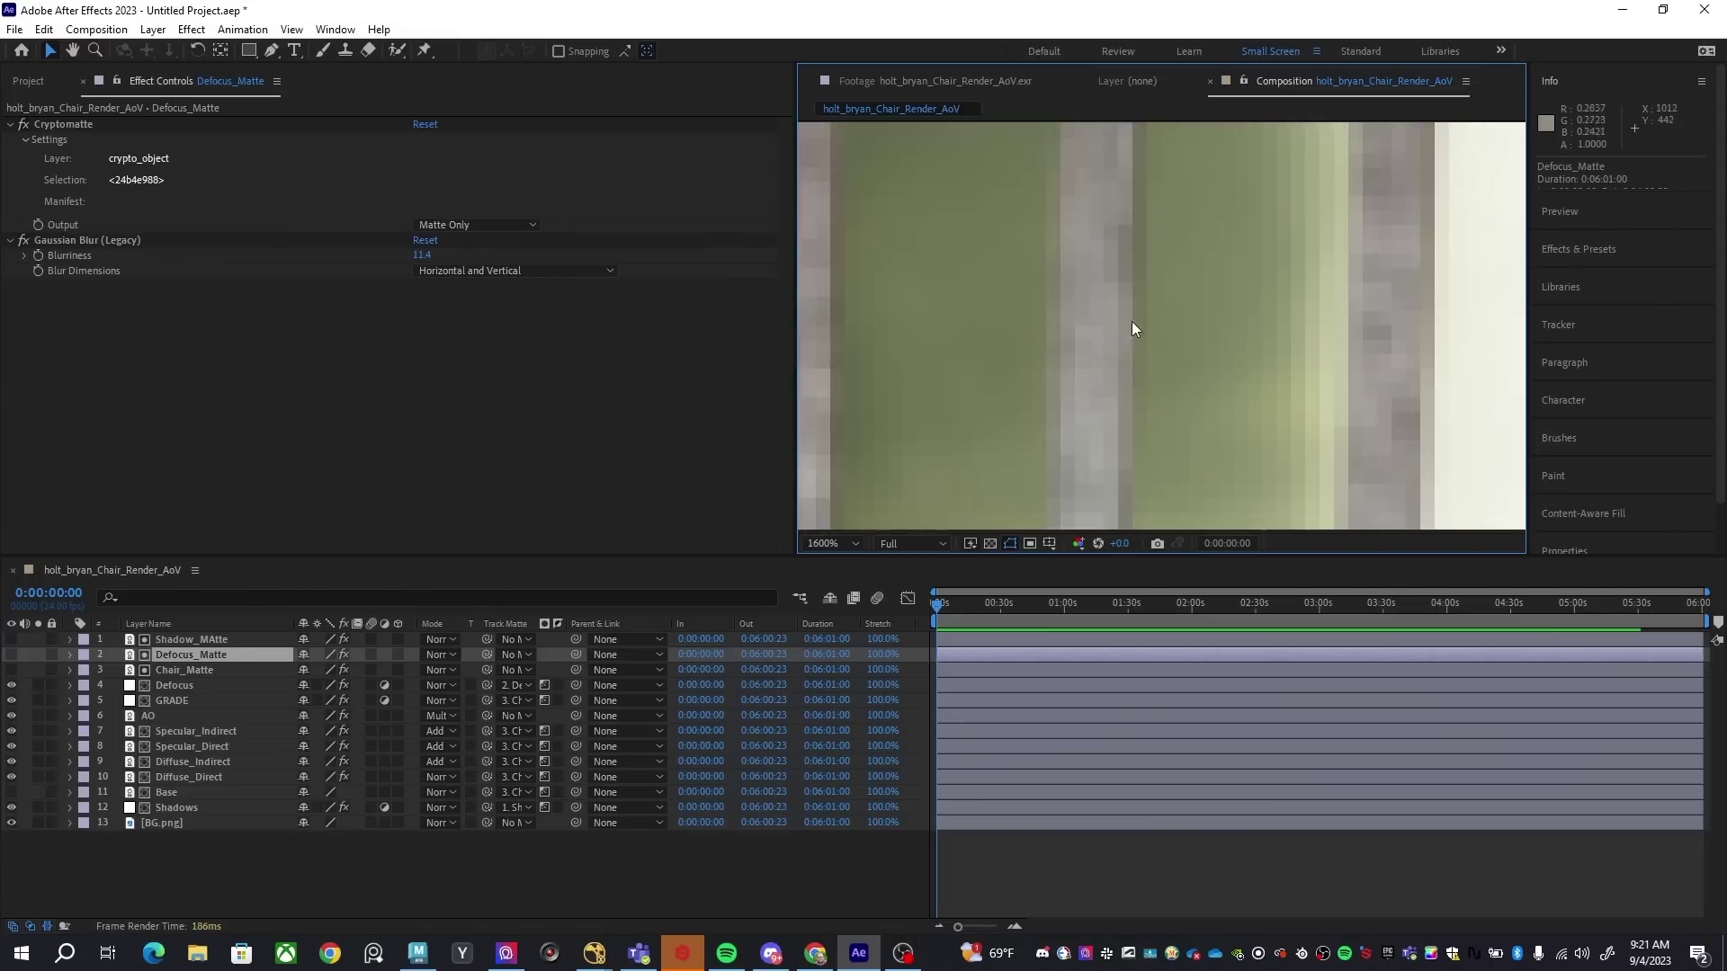
{"action": "scroll", "coordinate": [1115, 306], "scroll_direction": "up", "scroll_amount": 10}
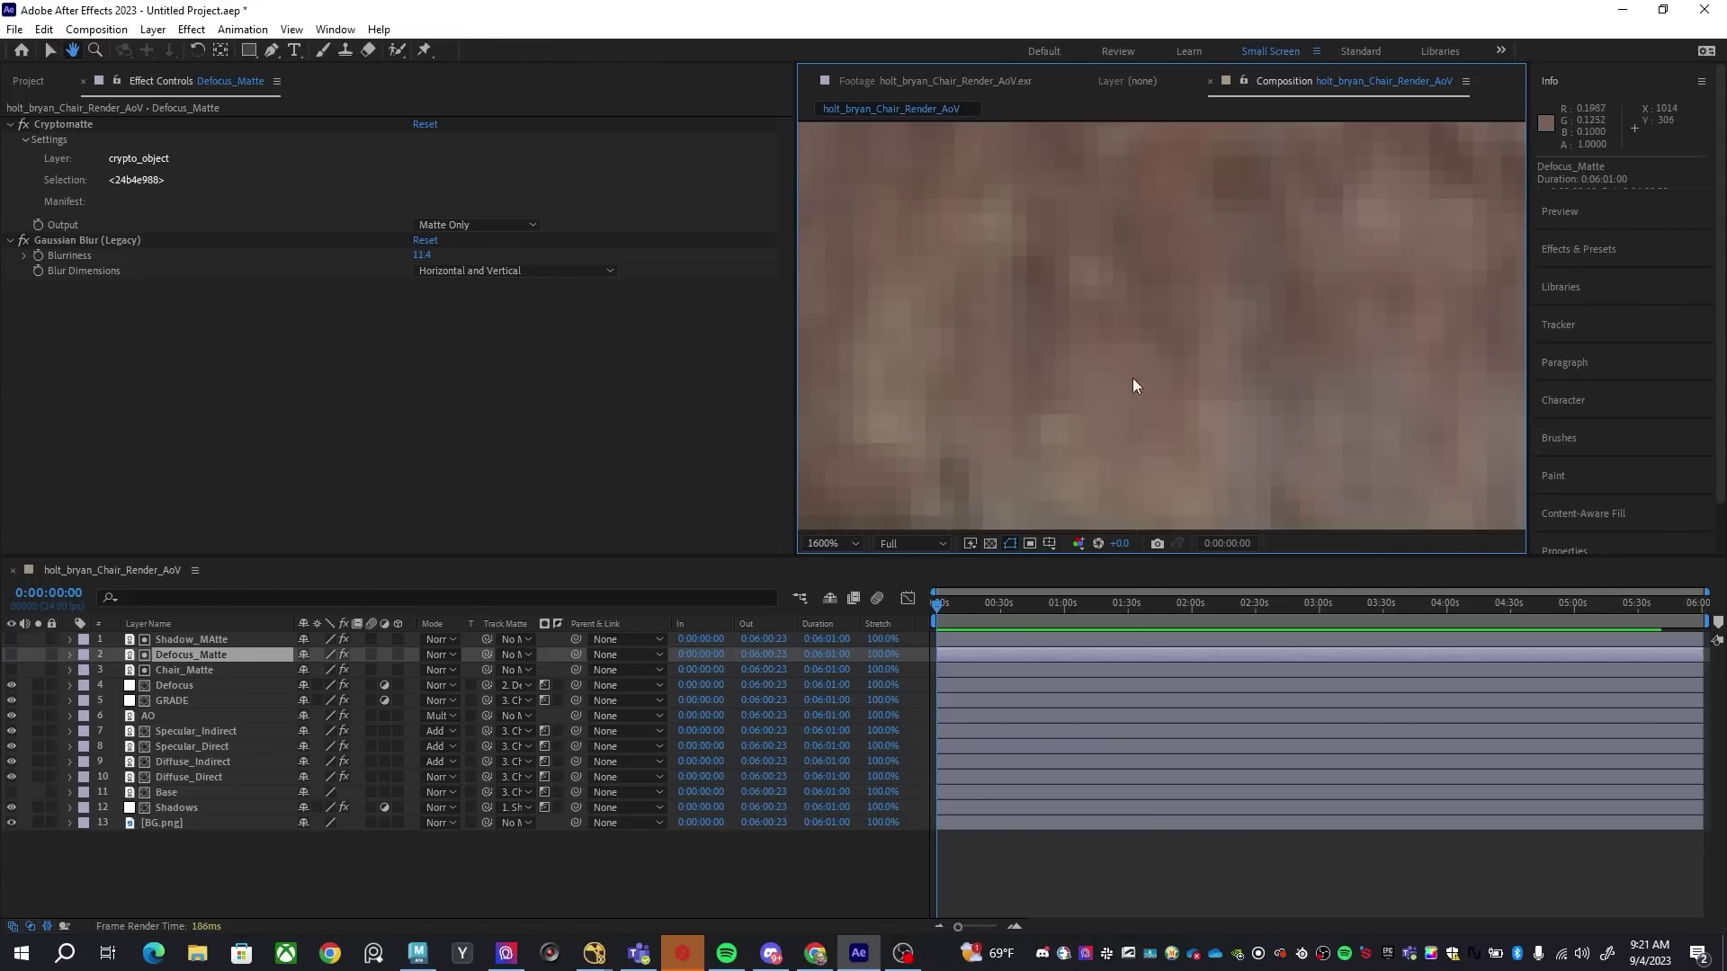
{"action": "scroll", "coordinate": [1215, 297], "scroll_direction": "down", "scroll_amount": 8}
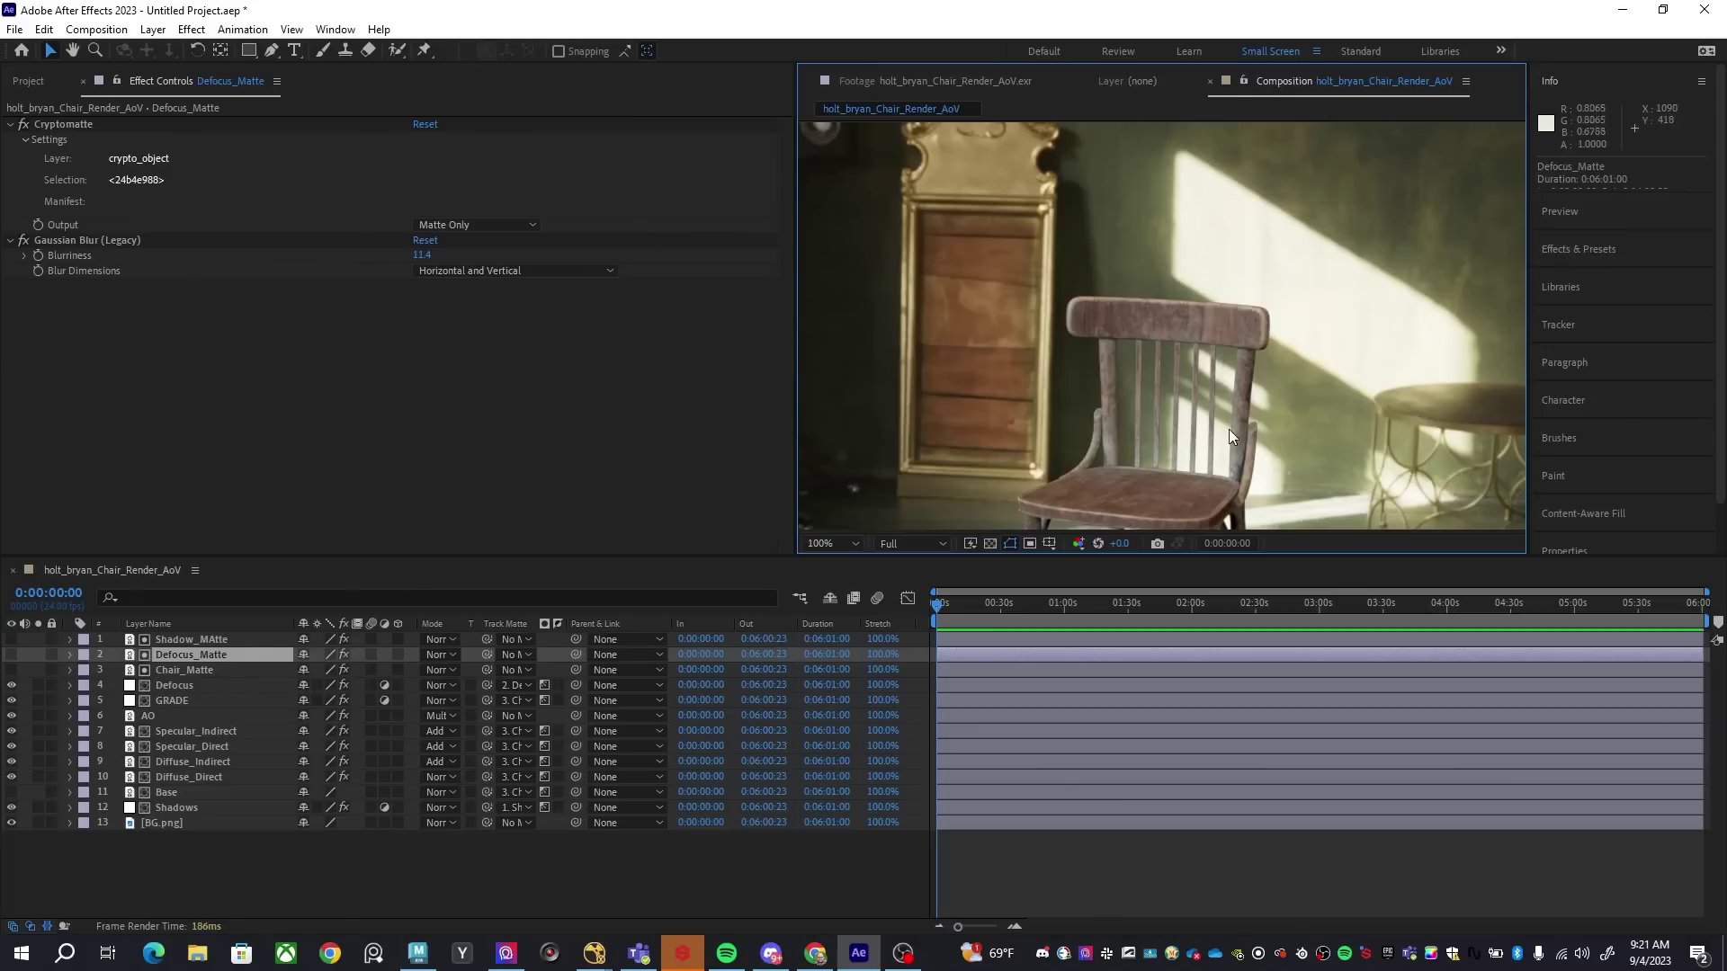
{"action": "scroll", "coordinate": [1229, 429], "scroll_direction": "down", "scroll_amount": 3}
{"action": "scroll", "coordinate": [1211, 324], "scroll_direction": "down", "scroll_amount": 2}
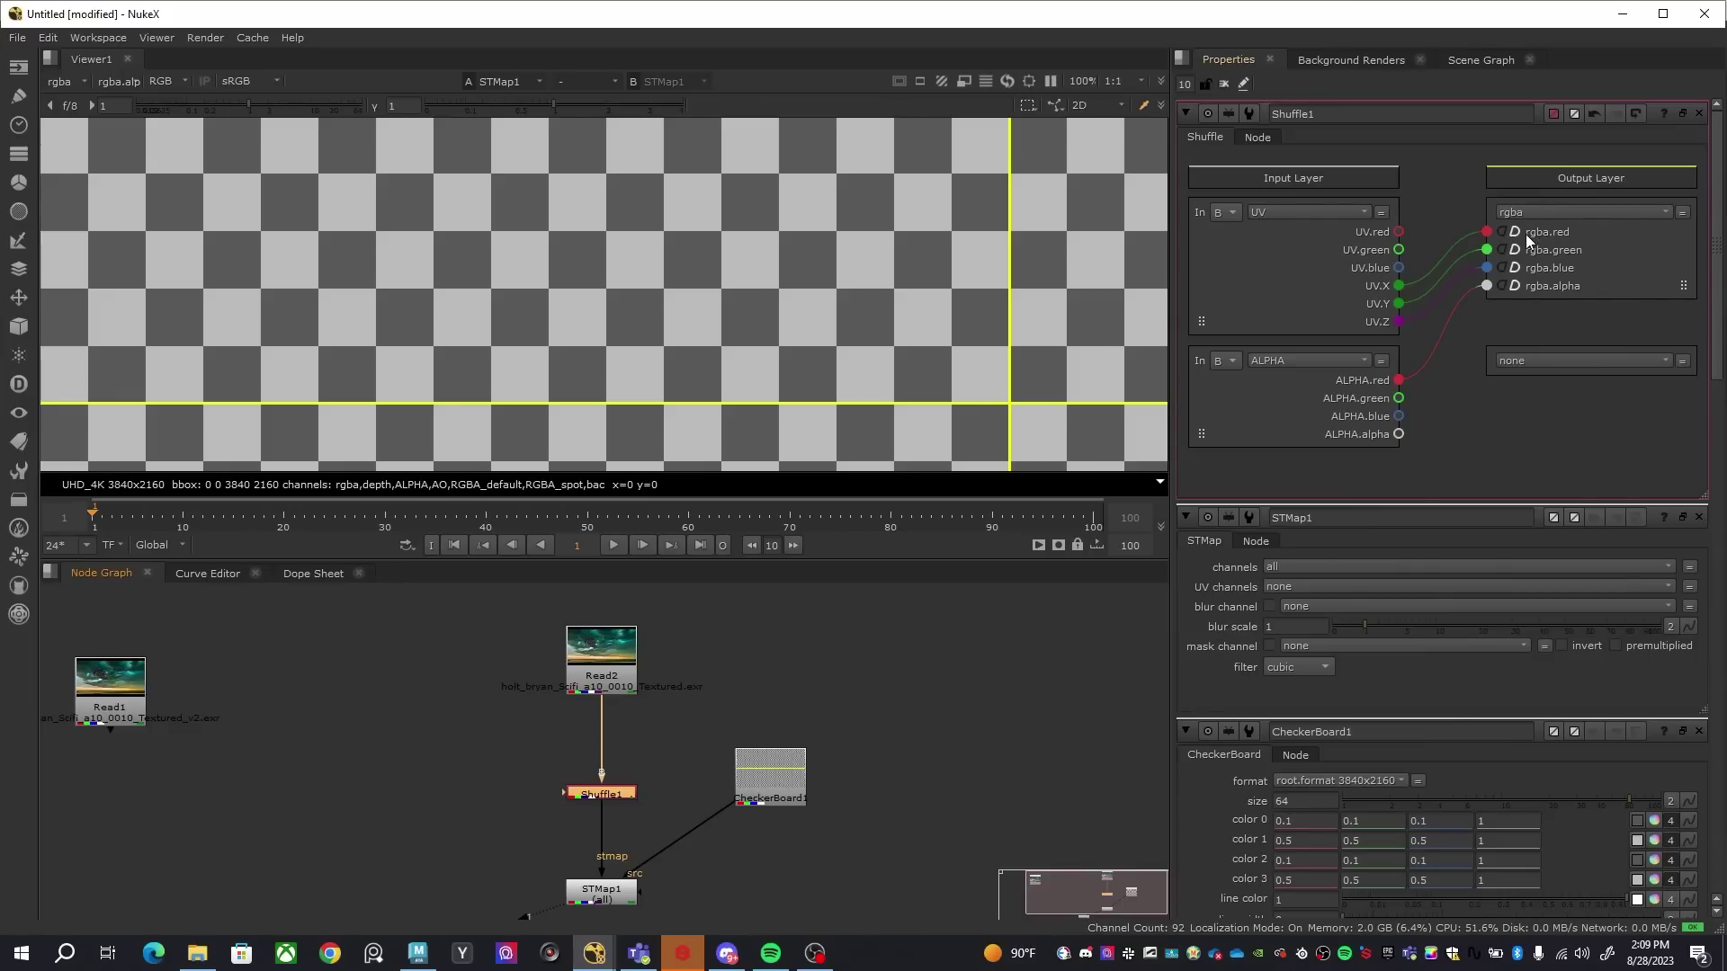
Pan the Node Graph to Viewer1 and select the STMap1 node
{"action": "left_click_drag", "start_coordinate": [896, 723], "coordinate": [975, 706]}
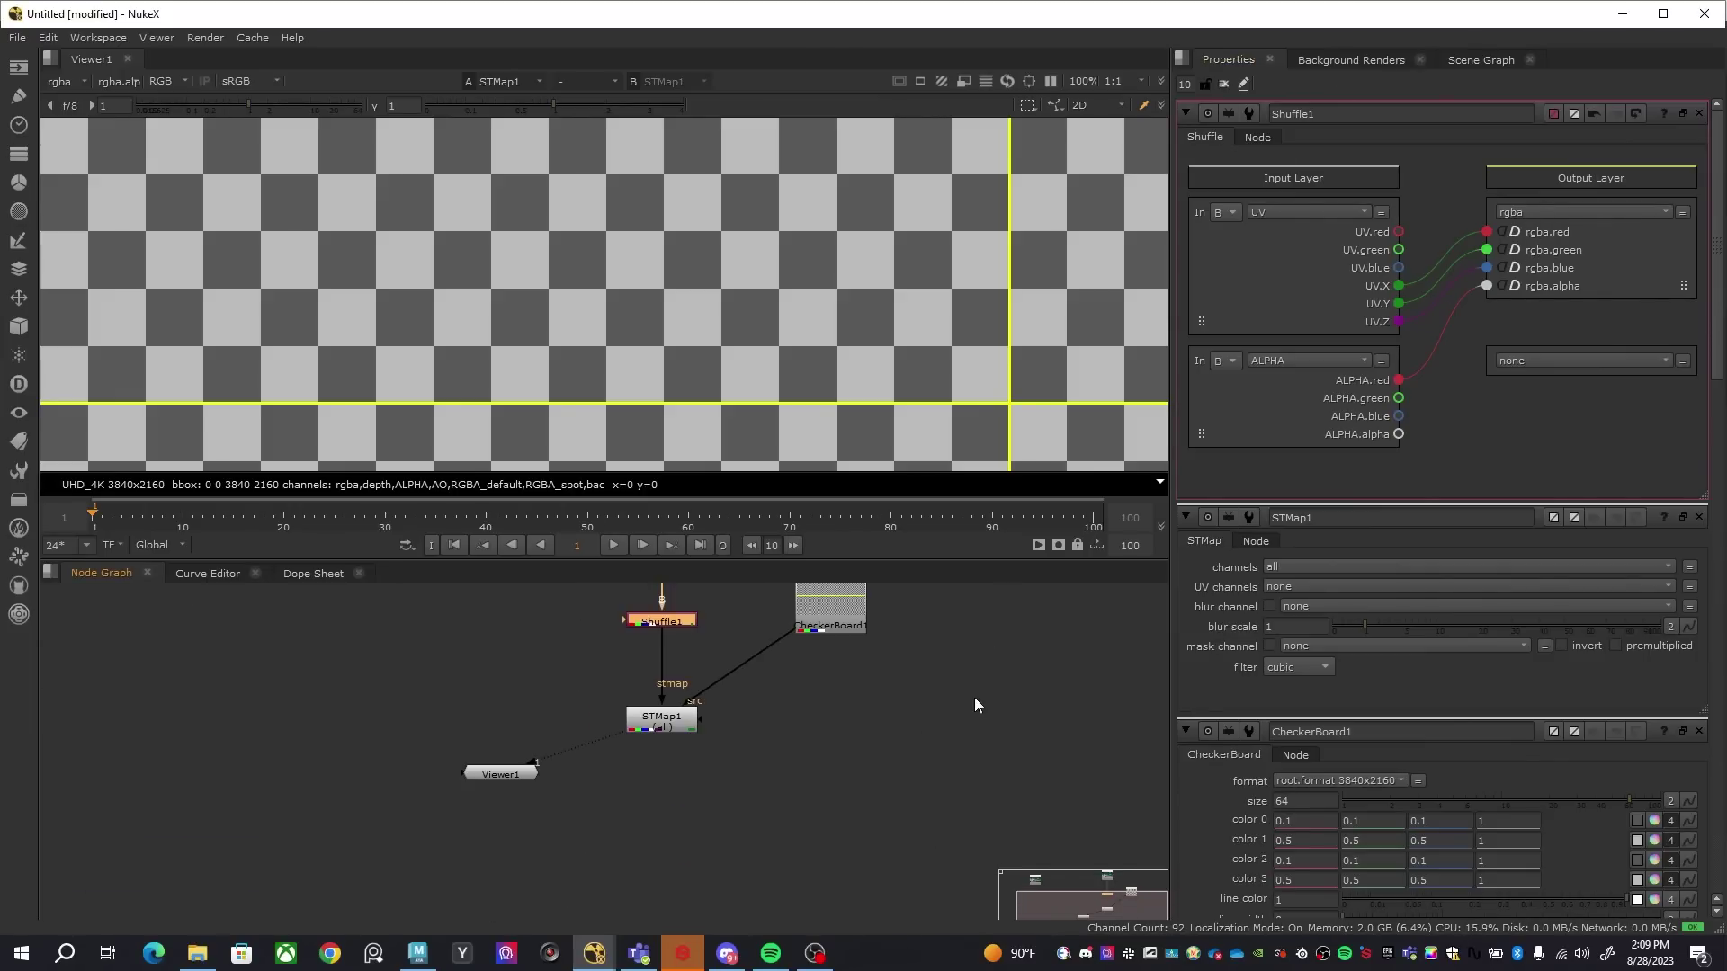
{"action": "left_click", "coordinate": [675, 719]}
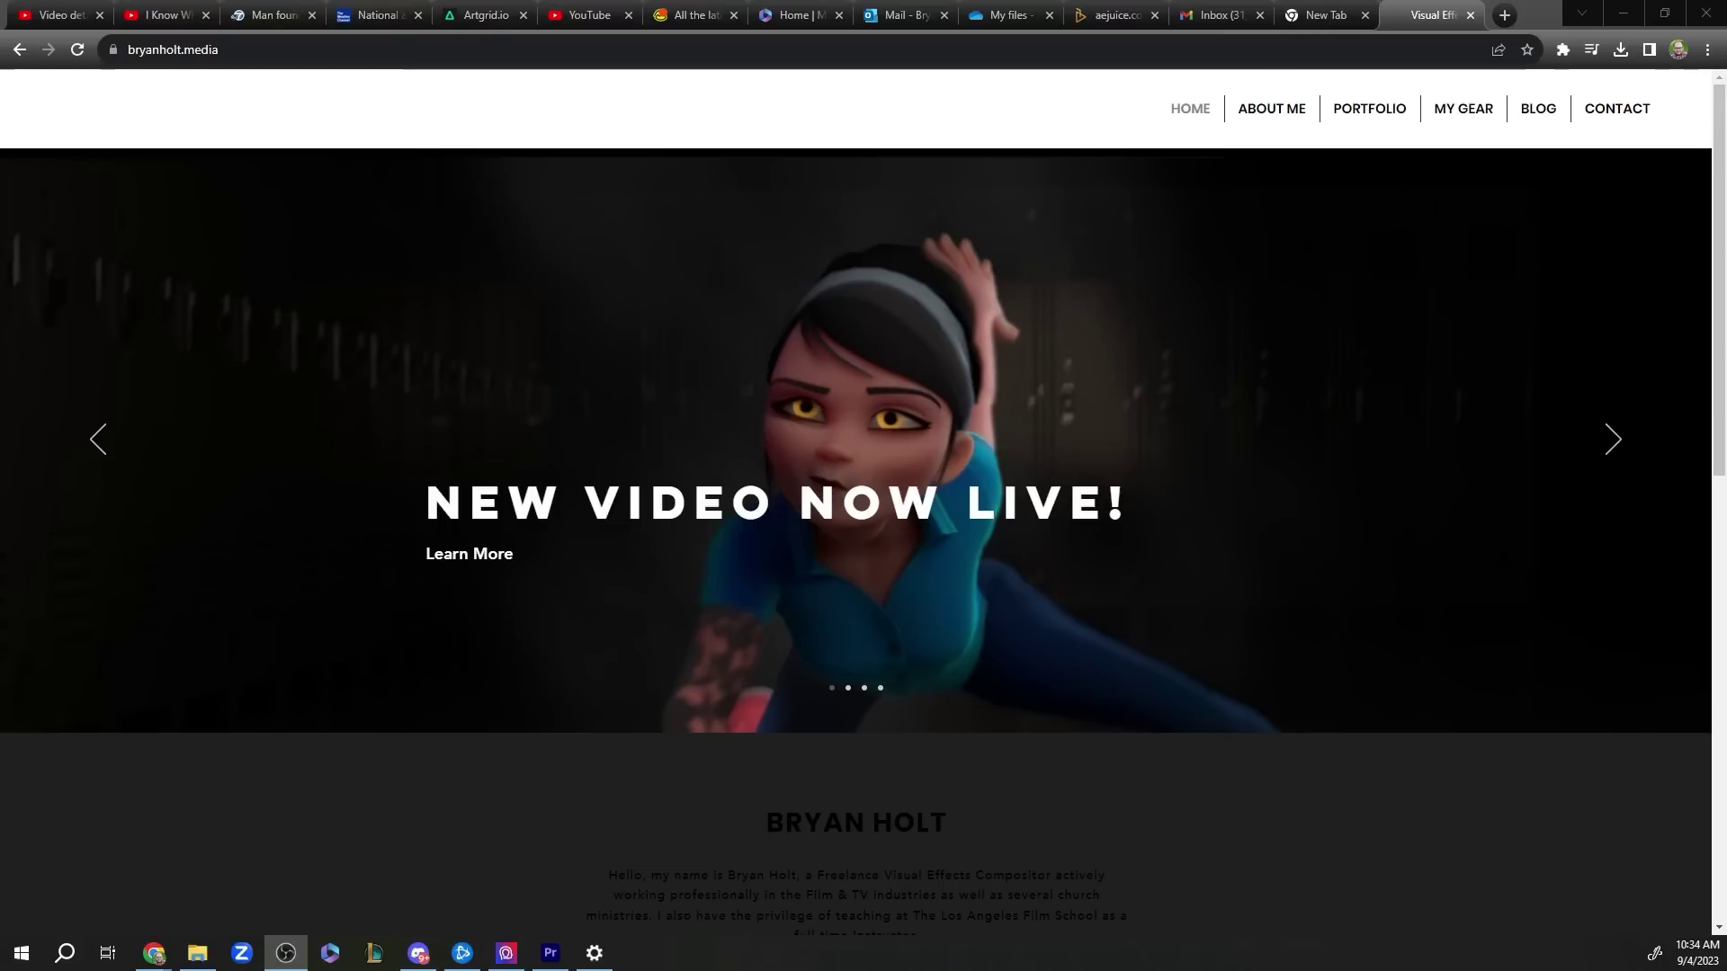
Scroll the portfolio home page past Featured Videos and My Partners to the mailing-list footer
{"action": "scroll", "coordinate": [690, 841], "scroll_direction": "down", "scroll_amount": 7}
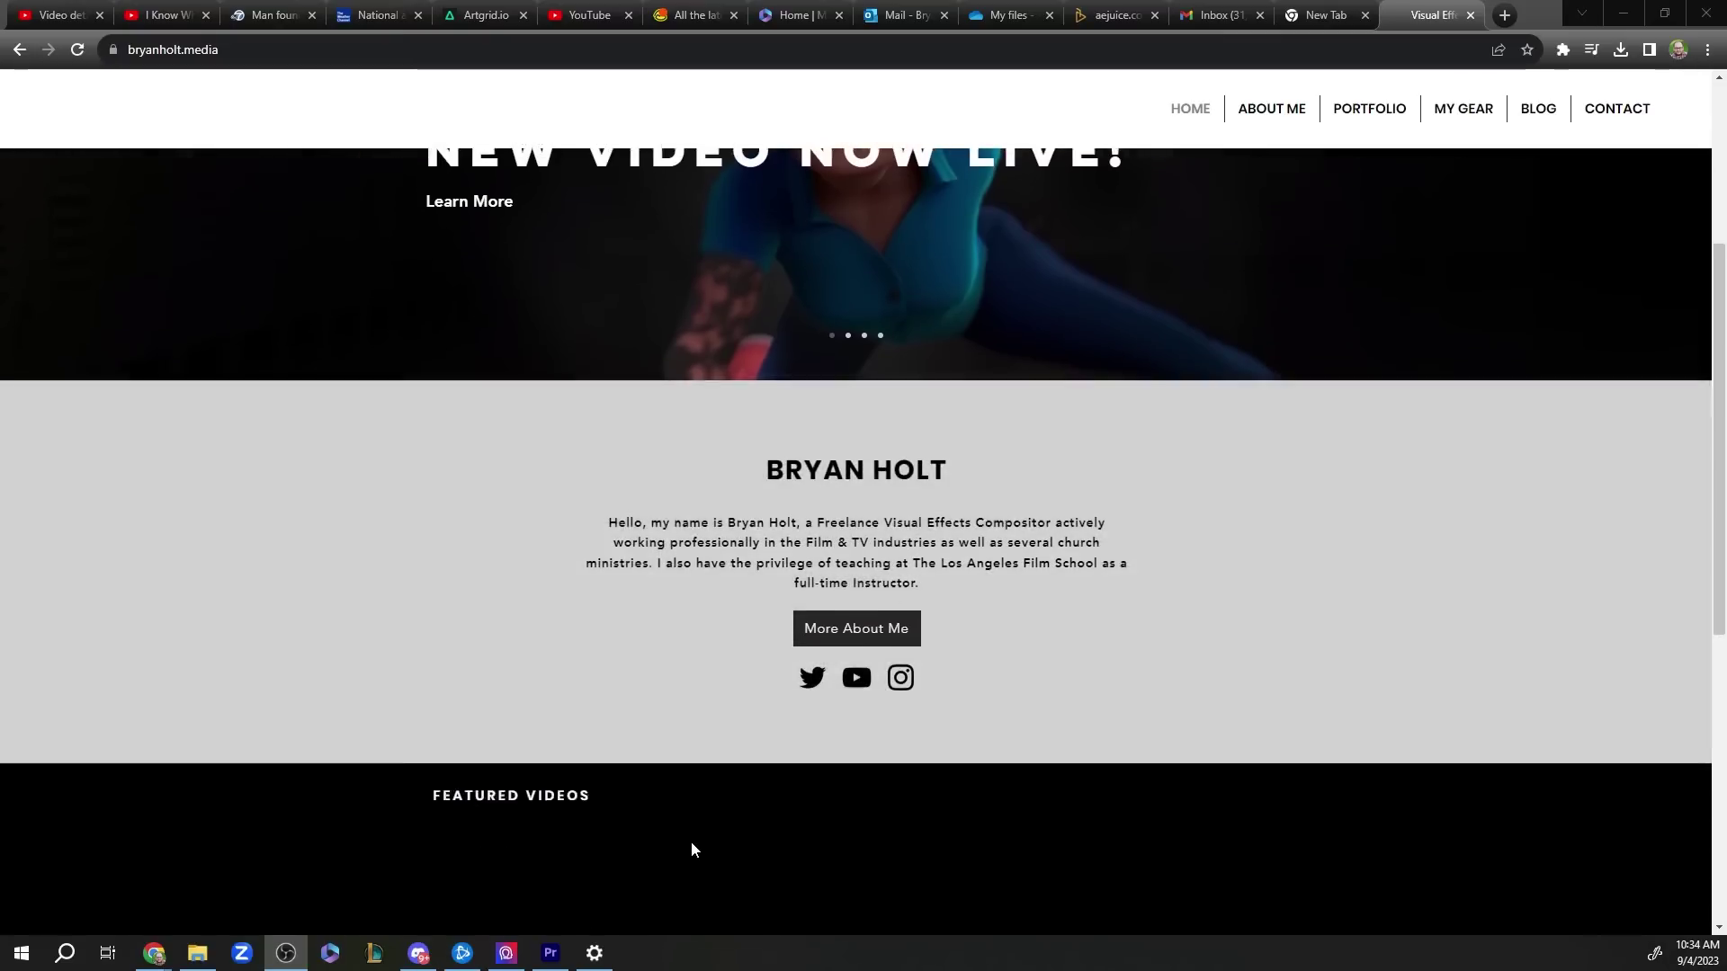
{"action": "scroll", "coordinate": [691, 844], "scroll_direction": "down", "scroll_amount": 4}
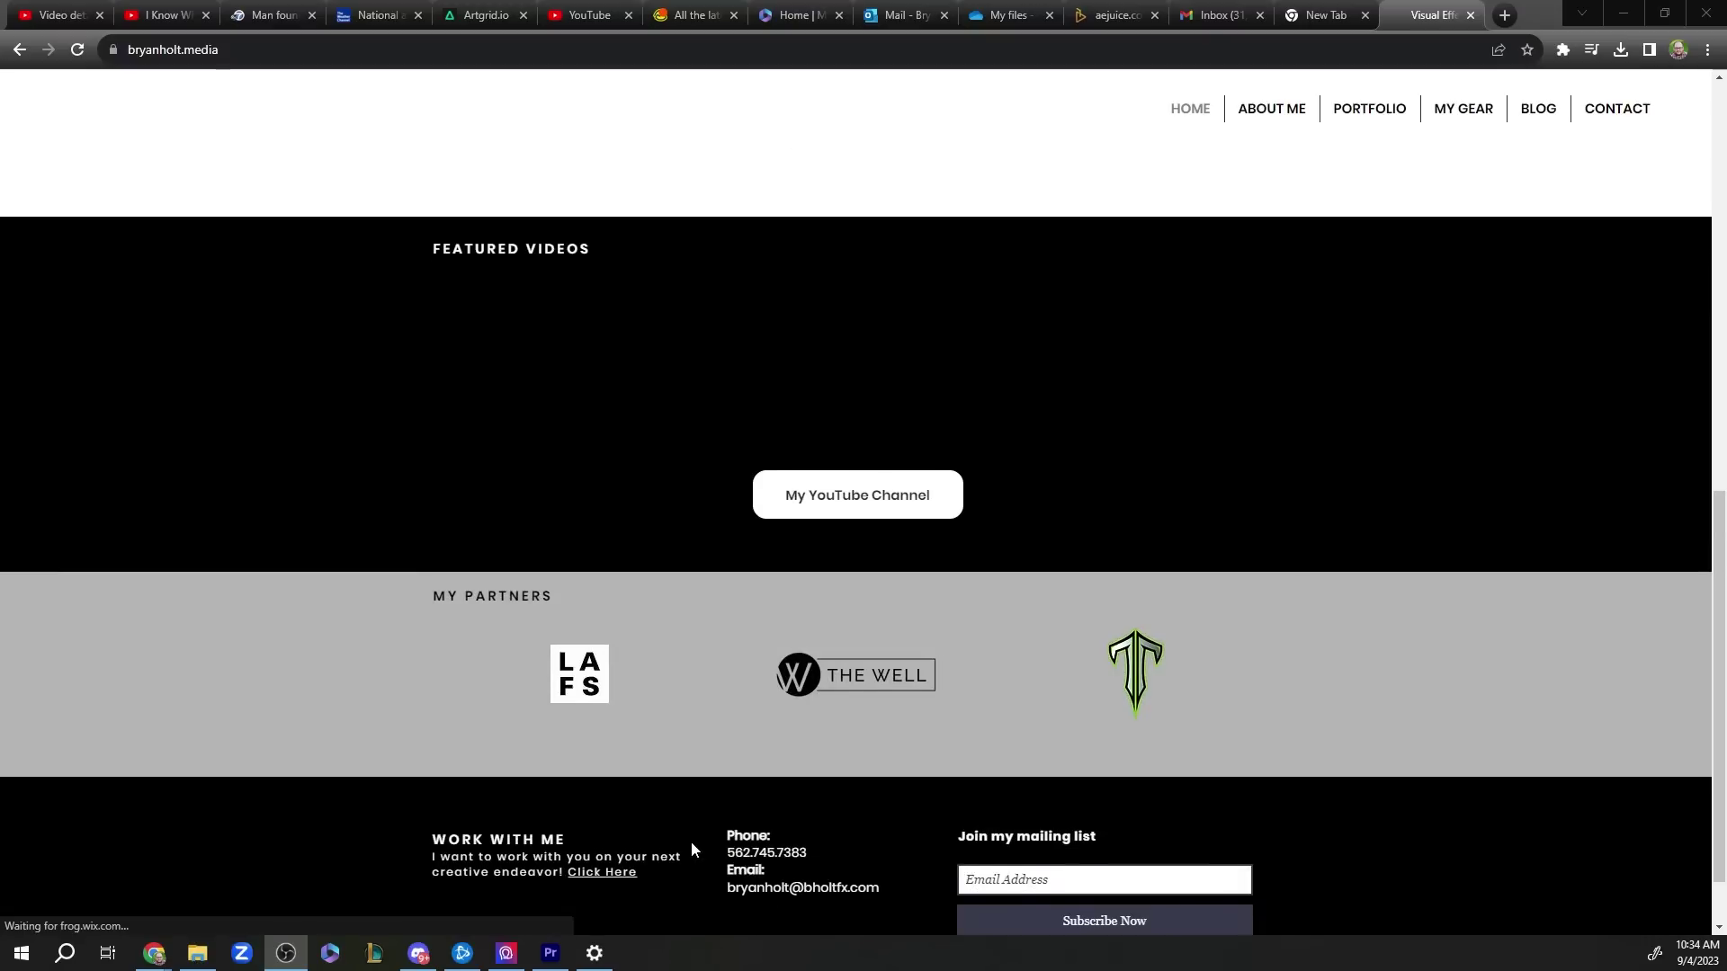